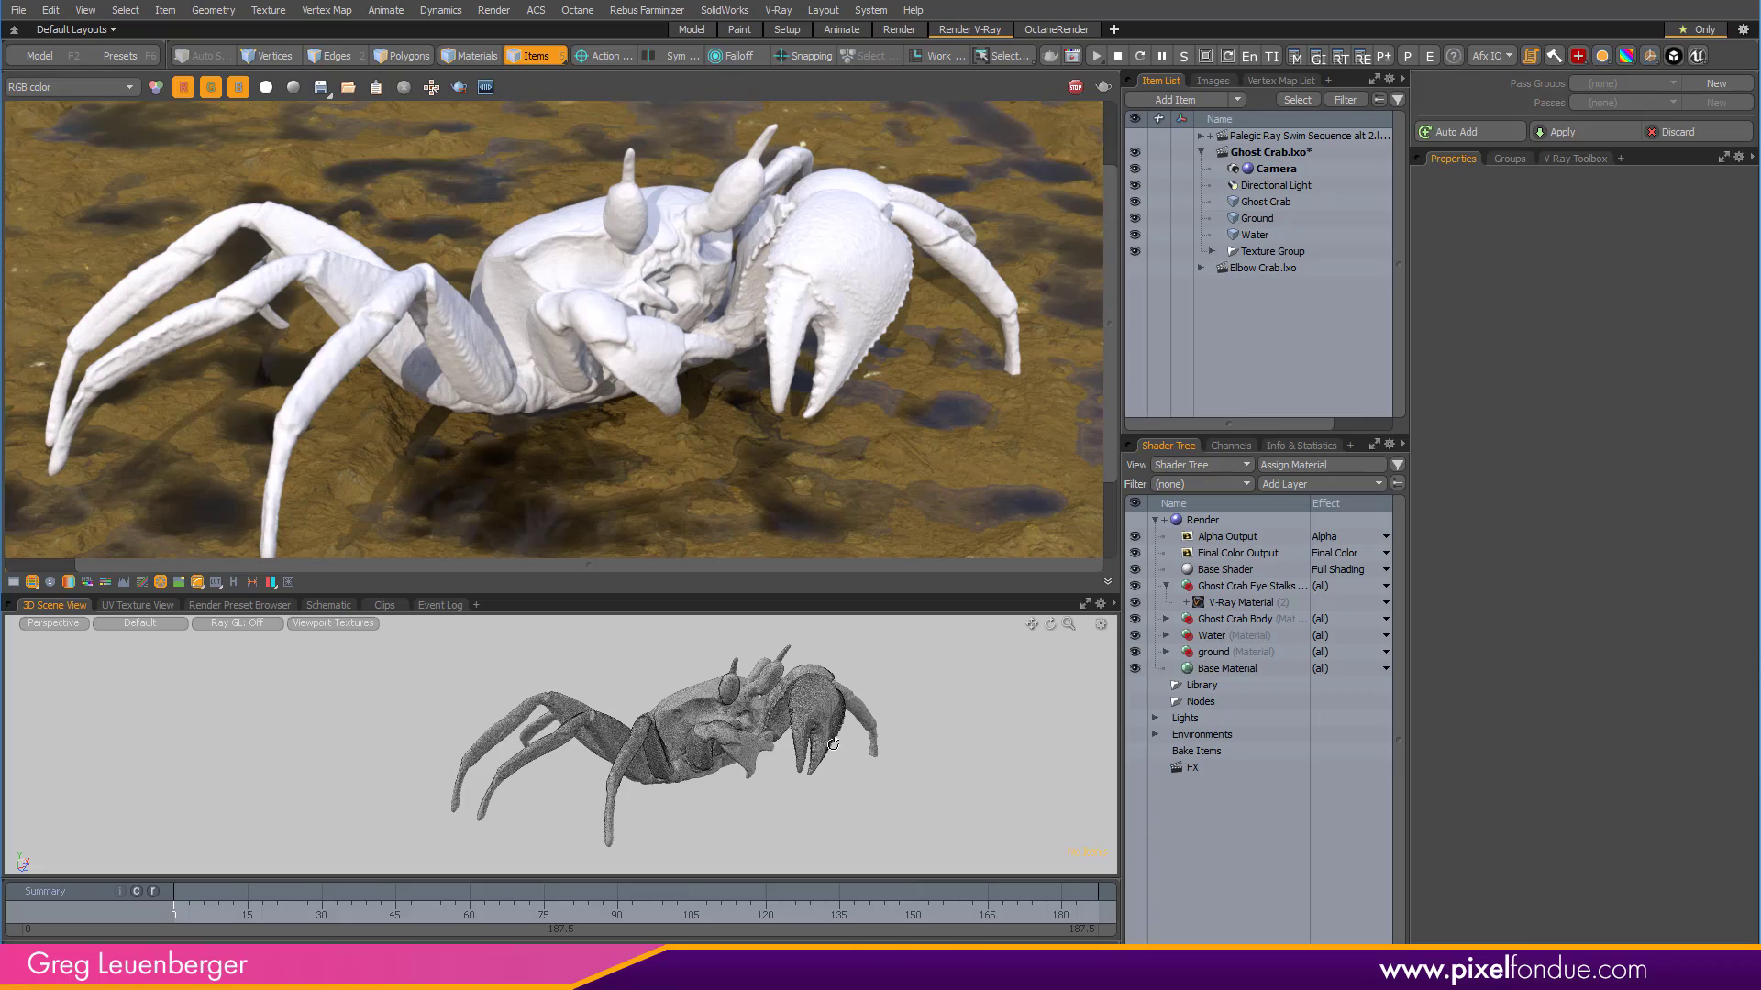
Examine the dense wireframe of the ghost crab mesh from several angles, up close and from a distance.
mouse_move(706, 745)
alt+mouse_down()
mouse_move(724, 807)
mouse_move(869, 695)
mouse_move(864, 747)
mouse_move(715, 745)
alt+mouse_up()
alt+drag(972, 738, 1006, 744)
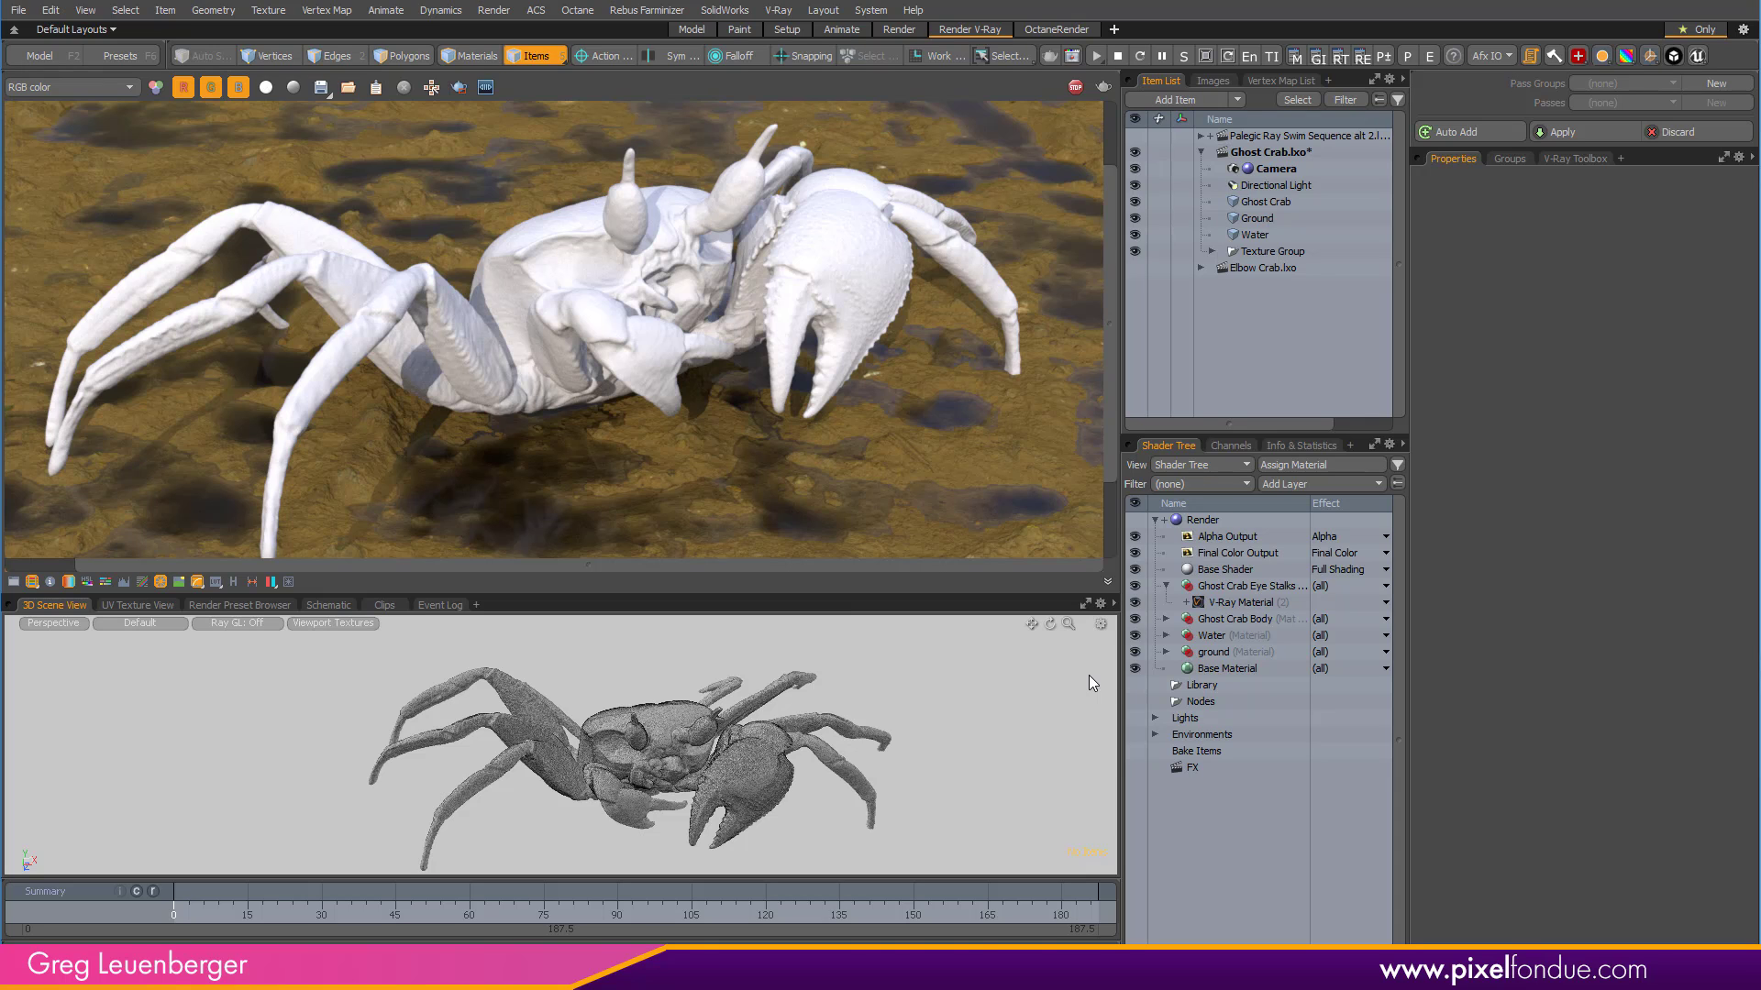
alt+drag(668, 776, 827, 735)
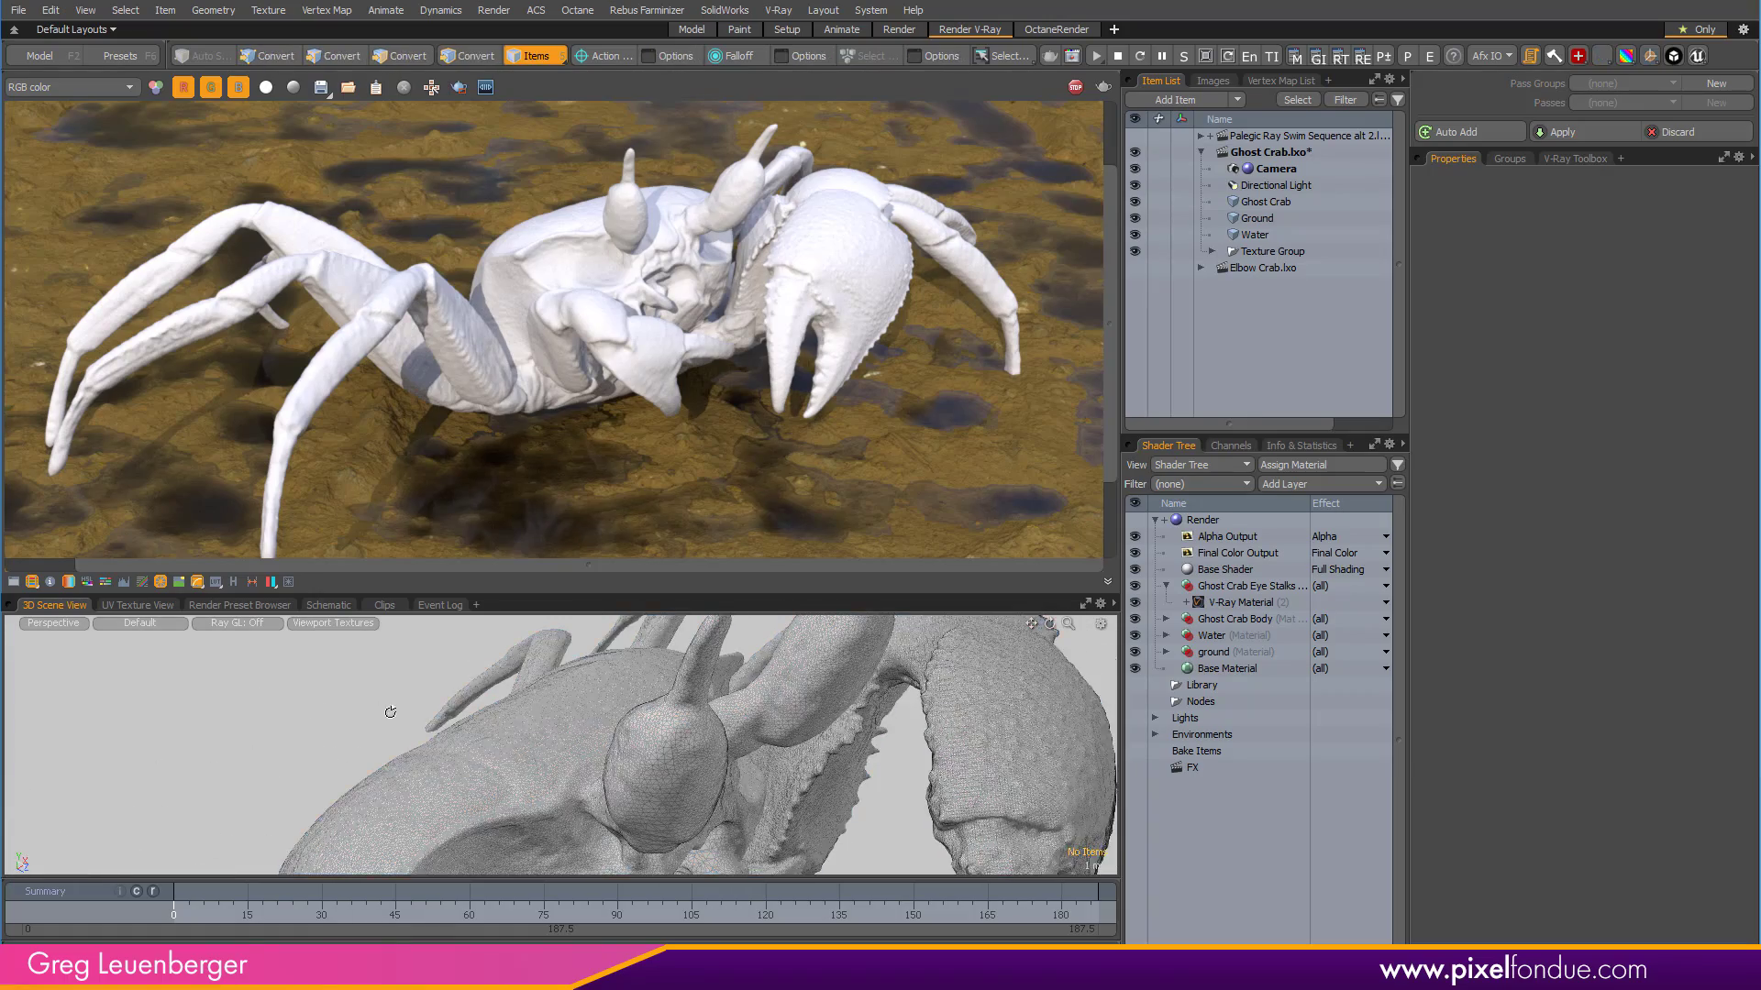
ctrl+alt+drag(388, 712, 701, 773)
alt+drag(827, 745, 722, 786)
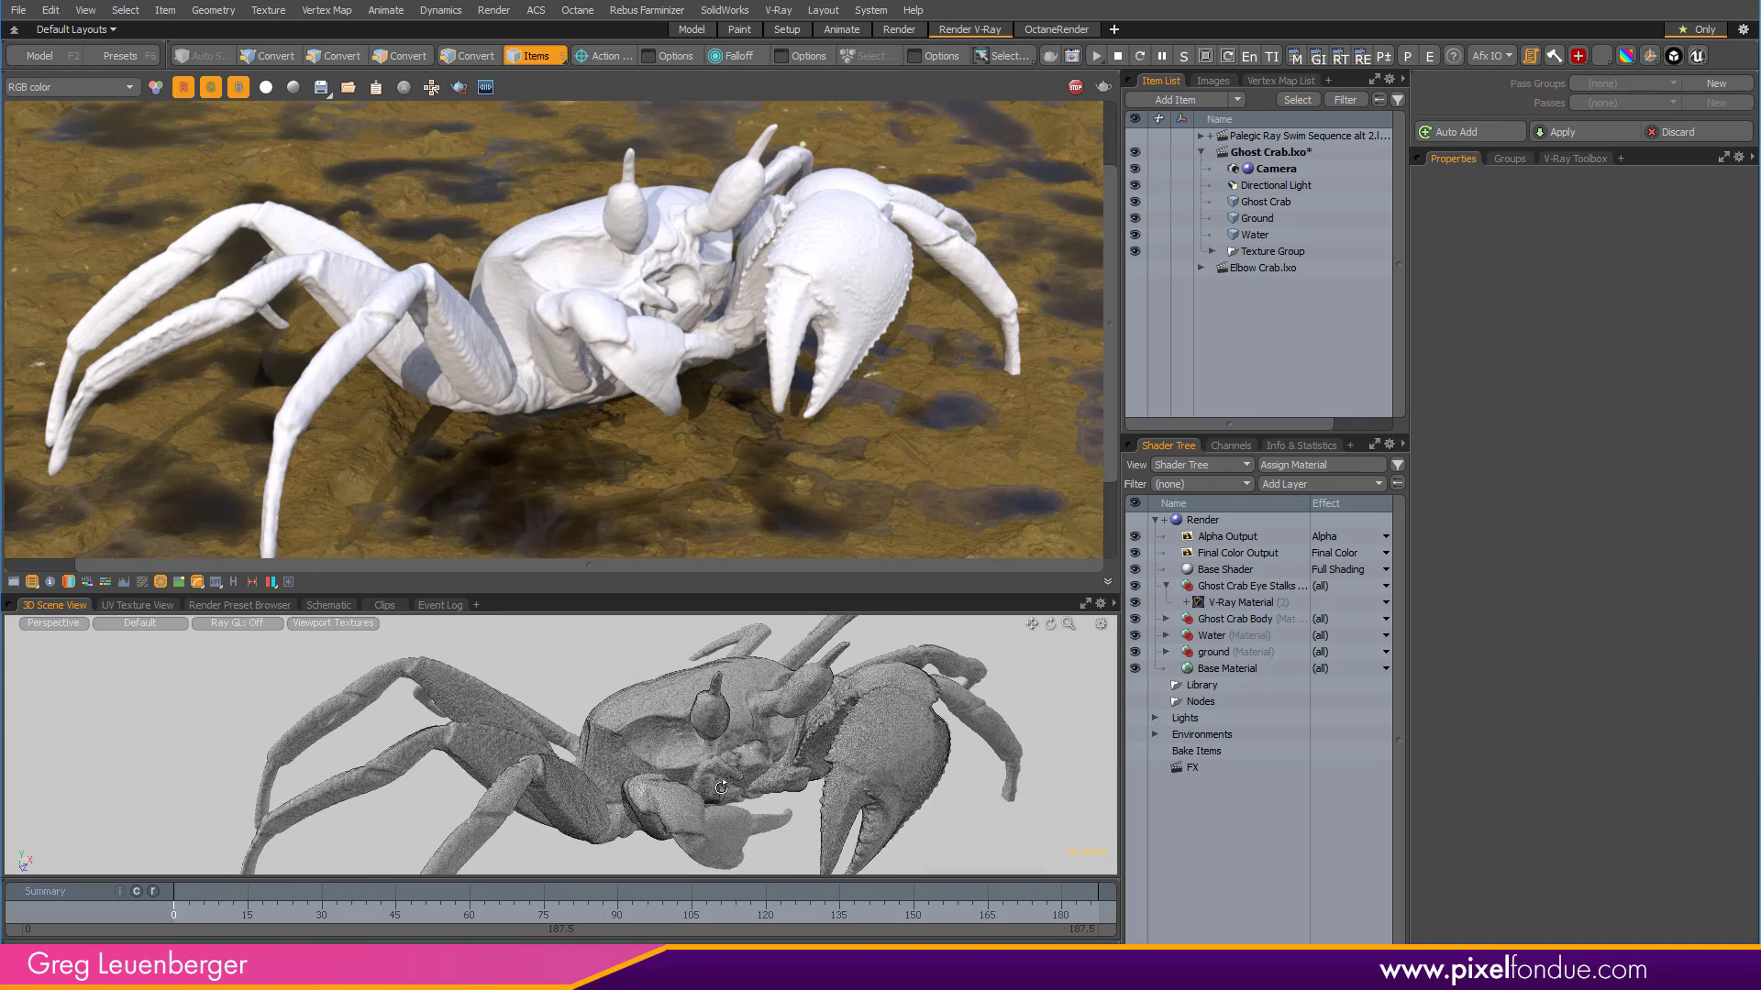
alt+shift+drag(974, 791, 921, 791)
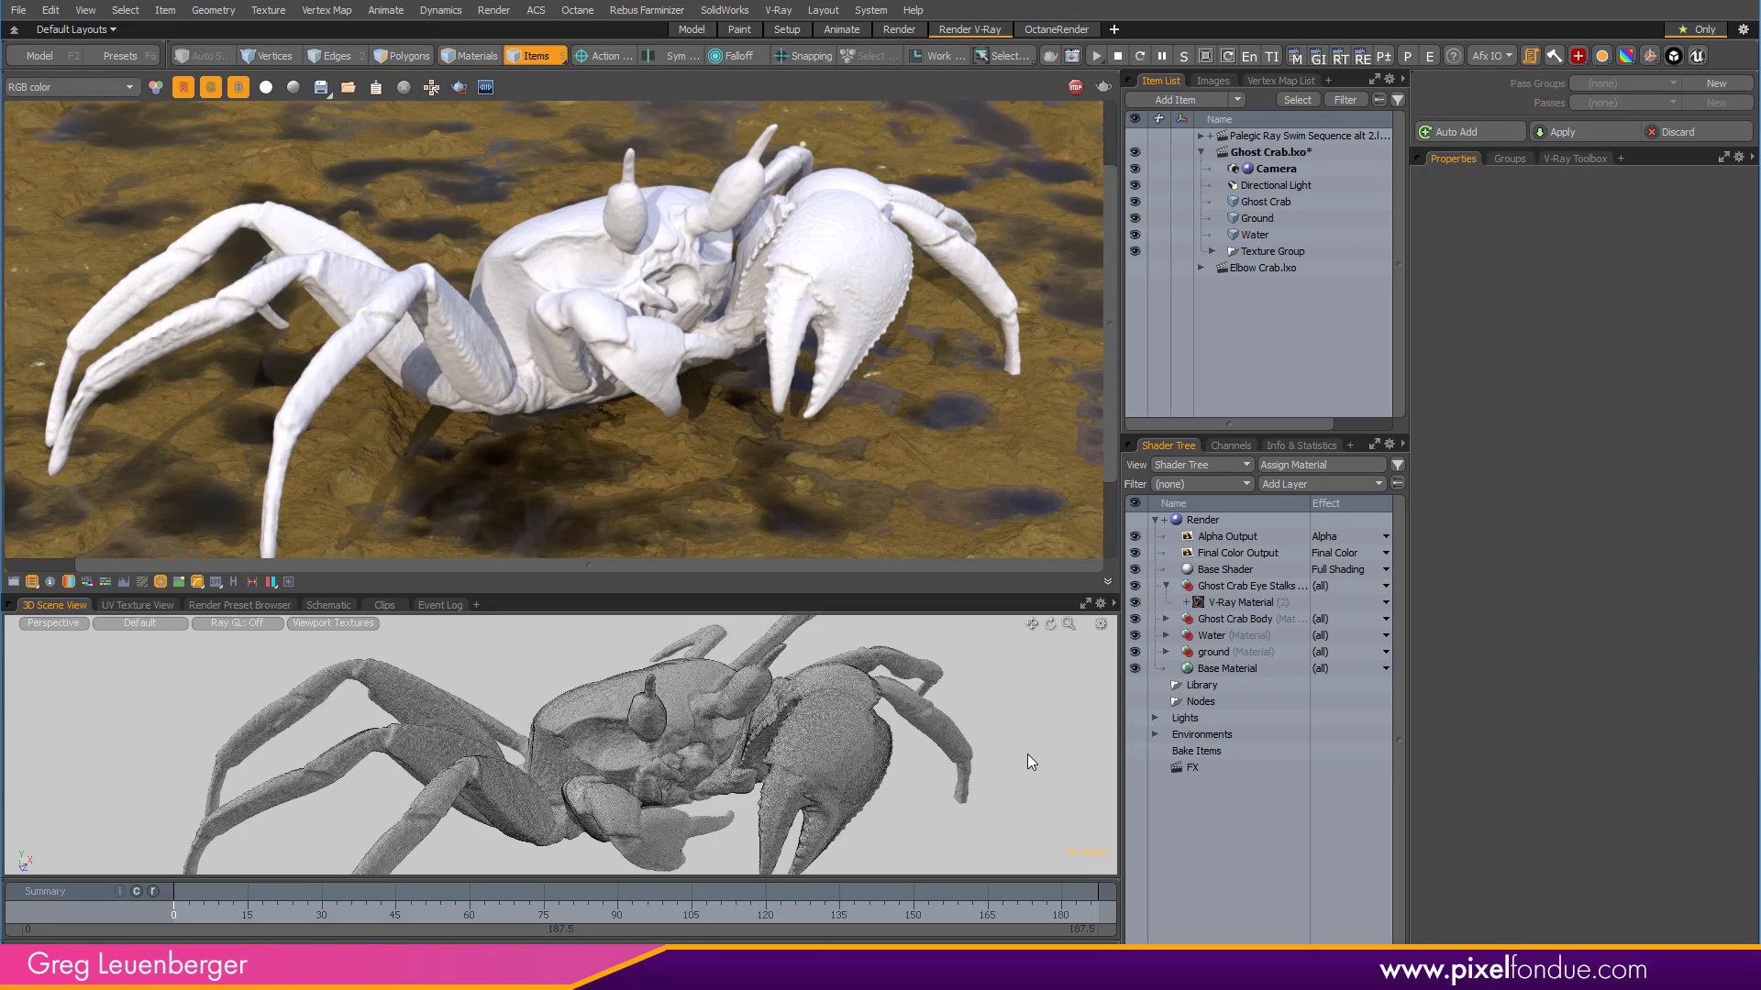
Select the Ghost Crab mesh and open the settings for converting it to a V-Ray proxy.
click(833, 754)
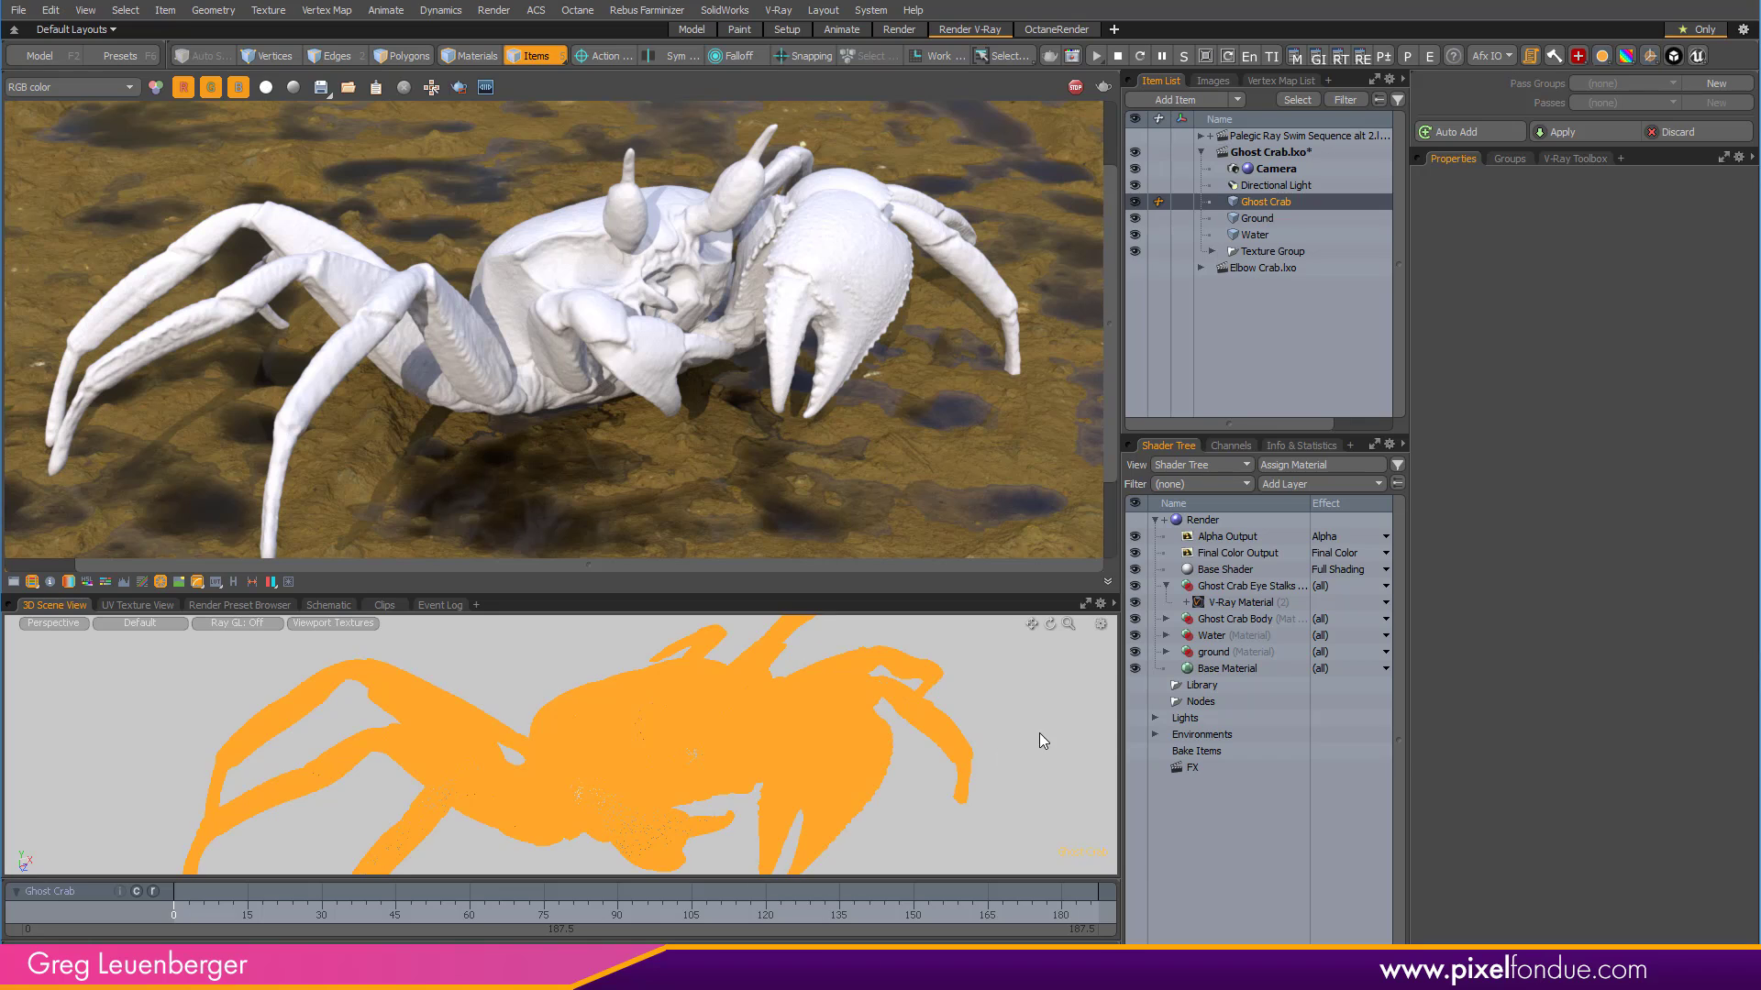
click(1350, 197)
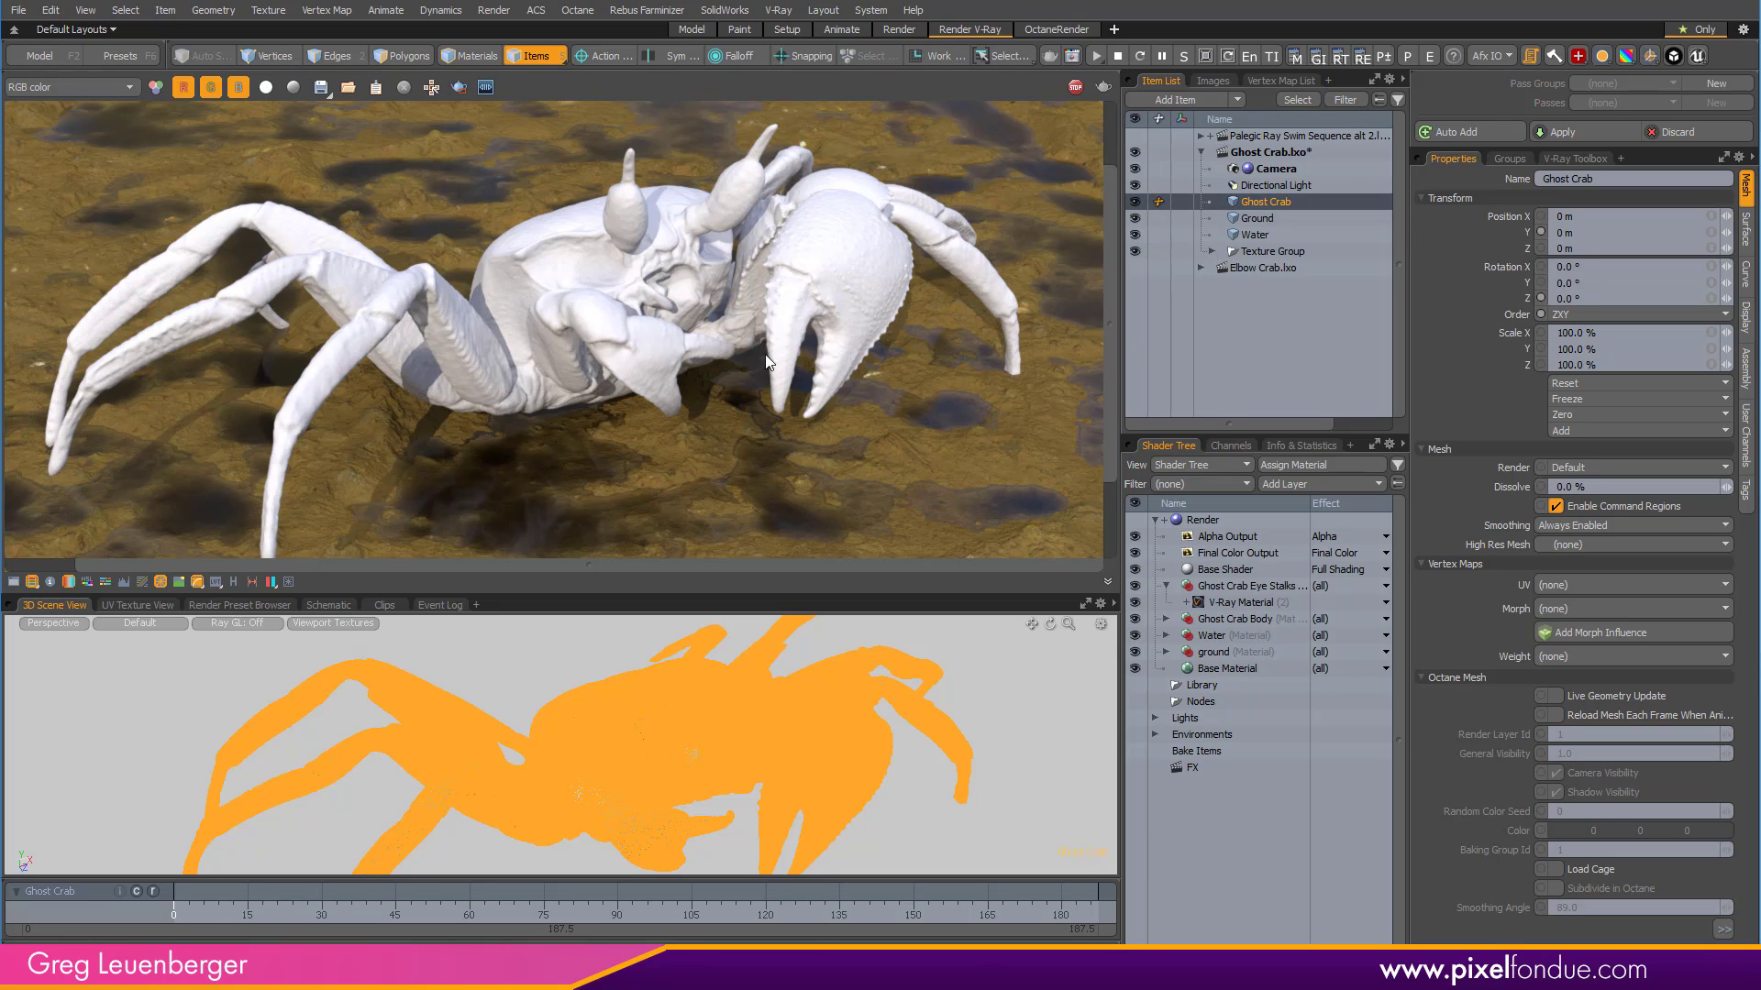
click(780, 11)
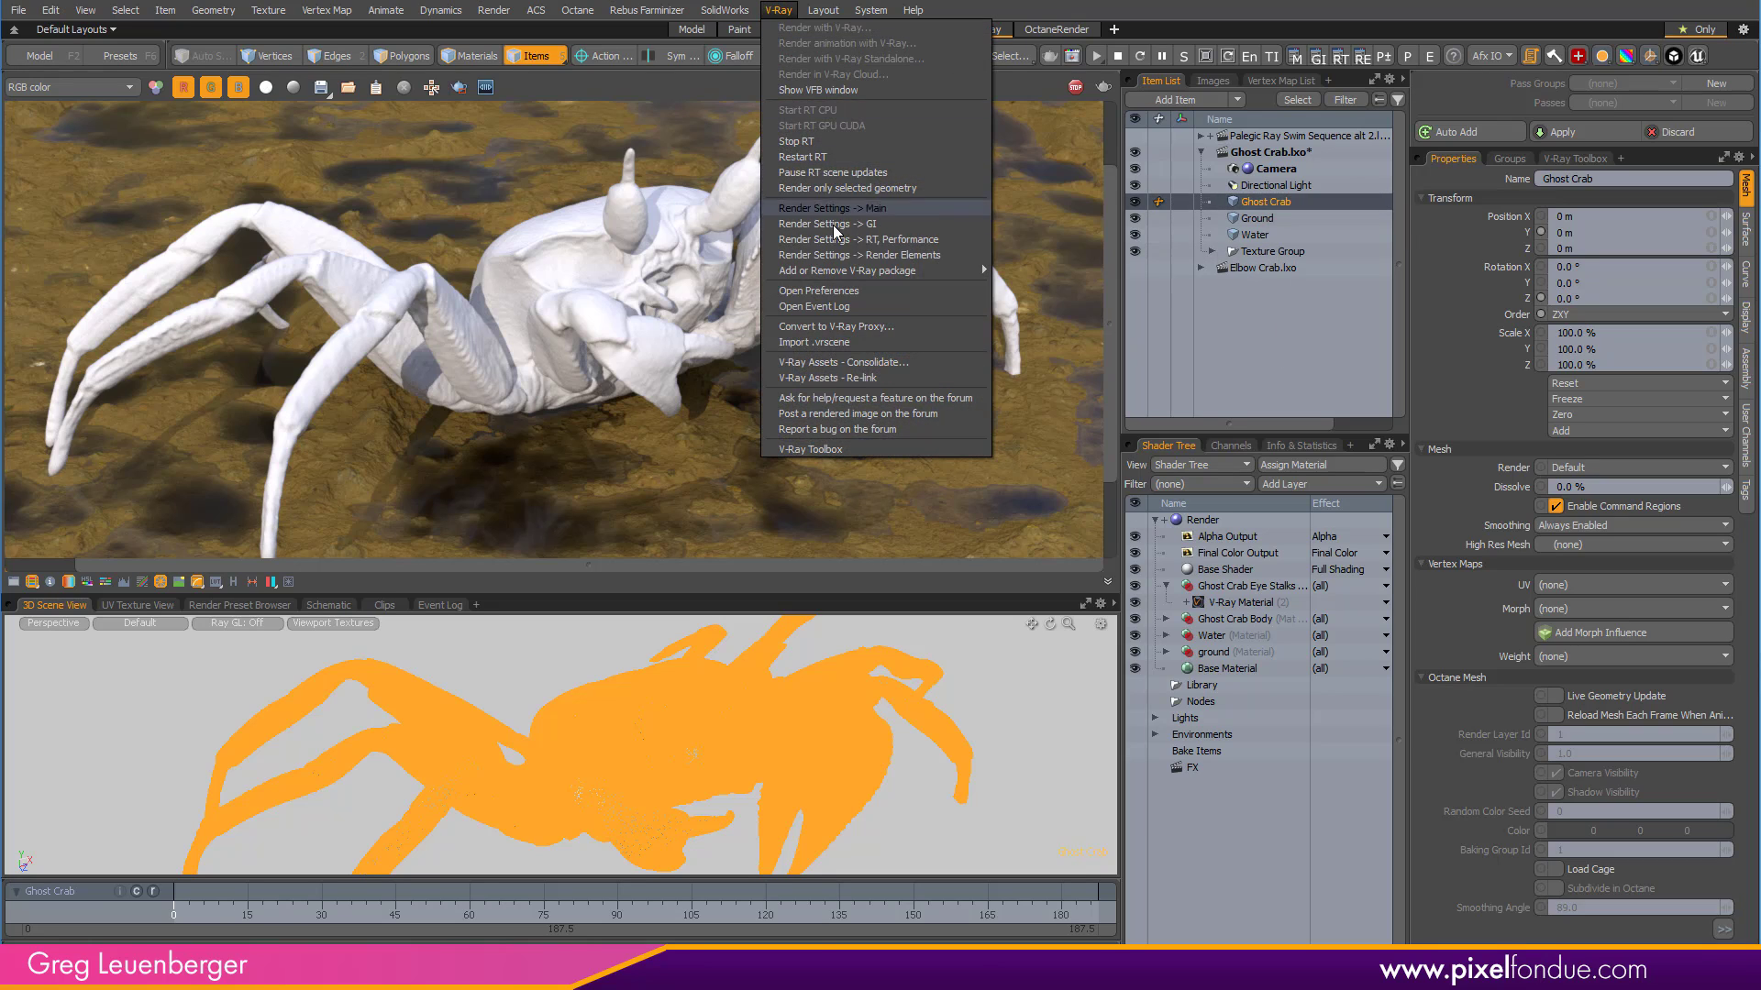
click(943, 326)
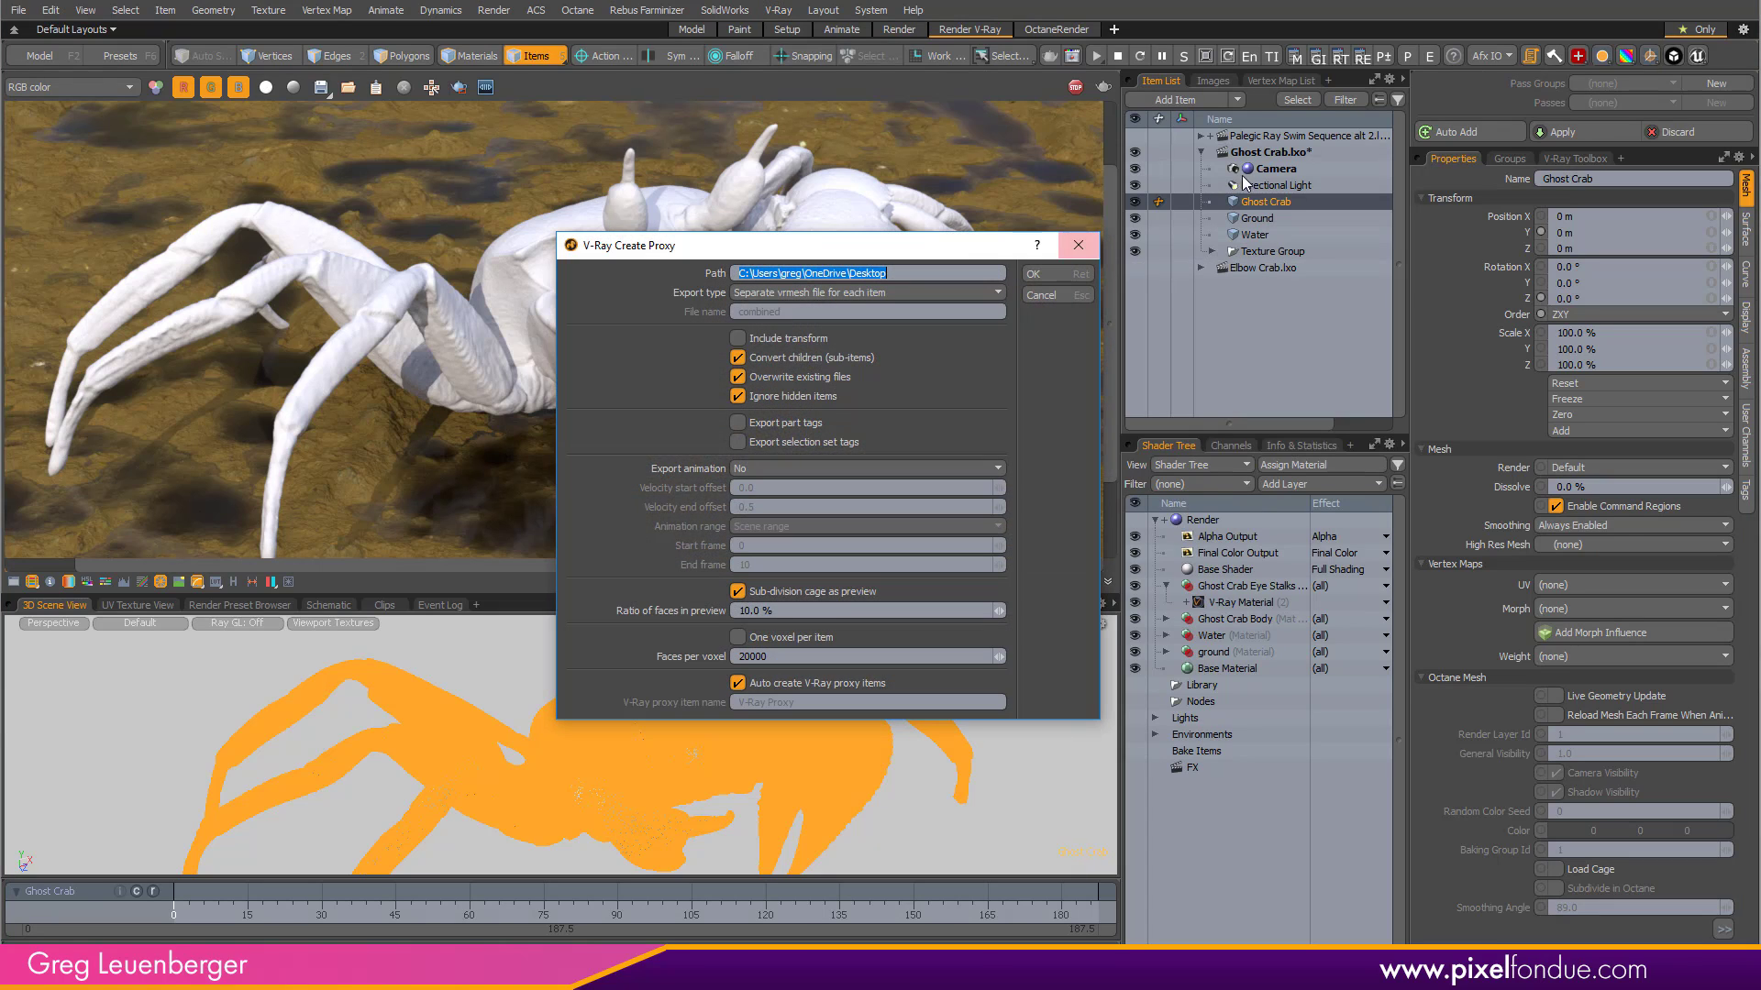
drag(929, 245, 915, 240)
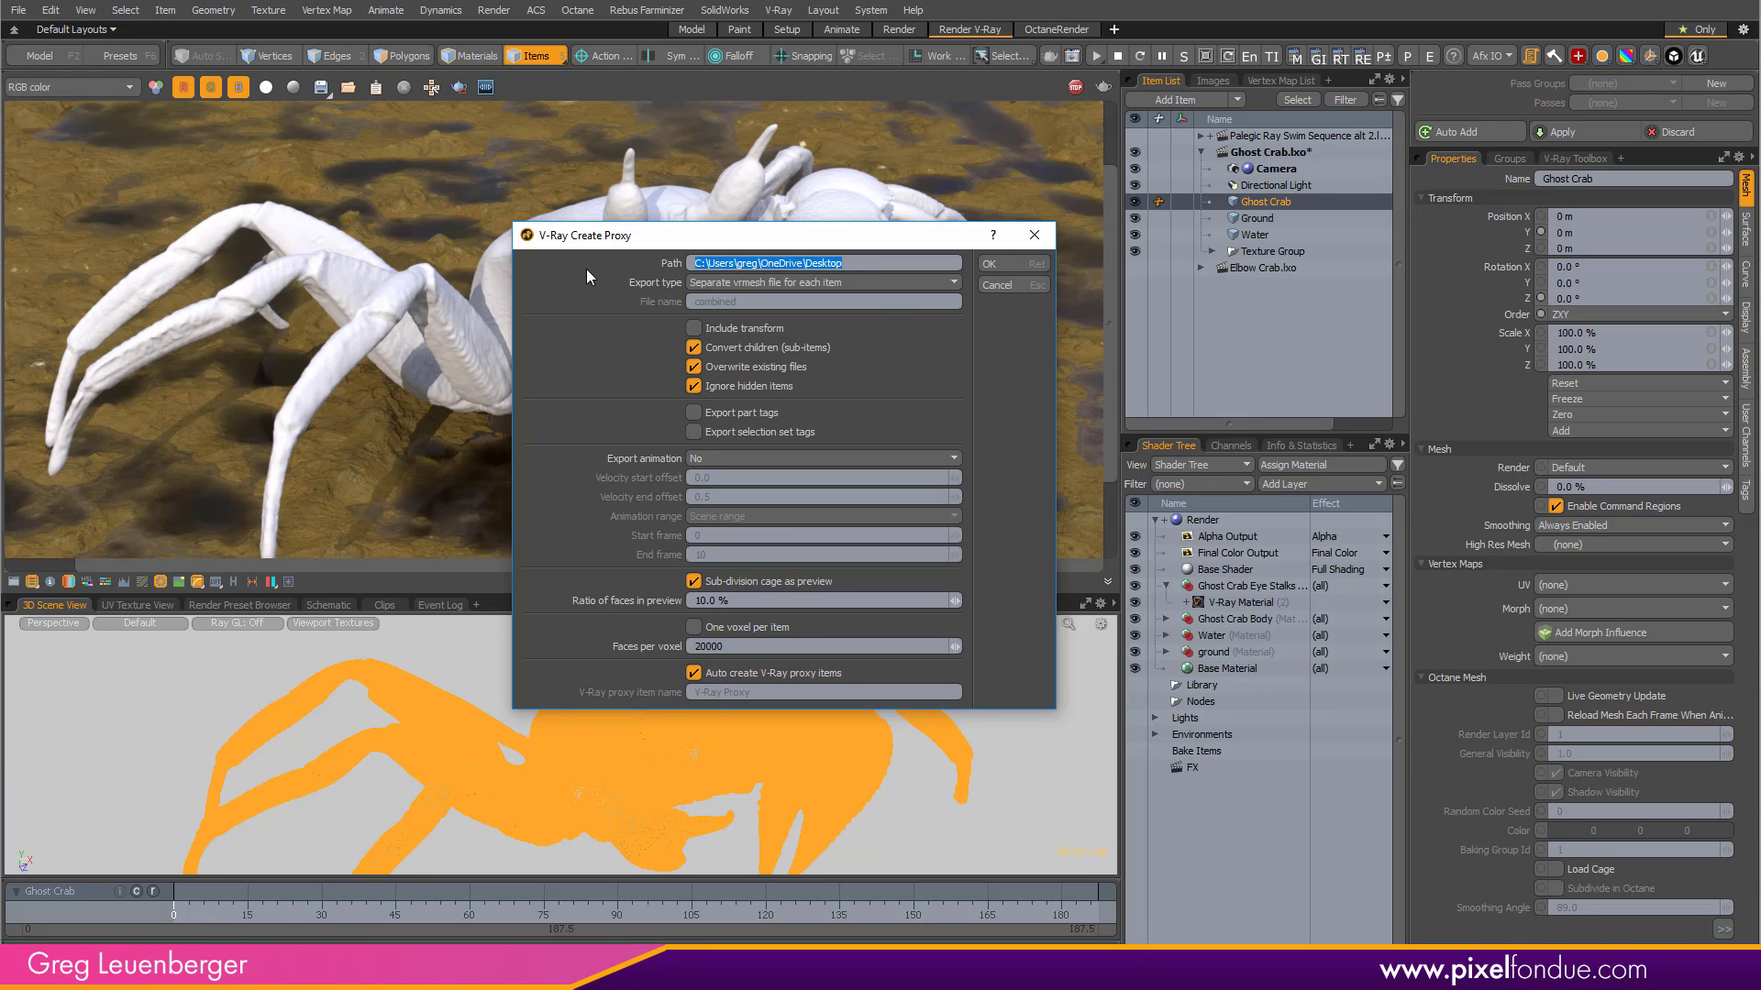
Try the single vrmesh file export type, return to separate files per item, and toggle overwriting of existing files off and on.
click(844, 285)
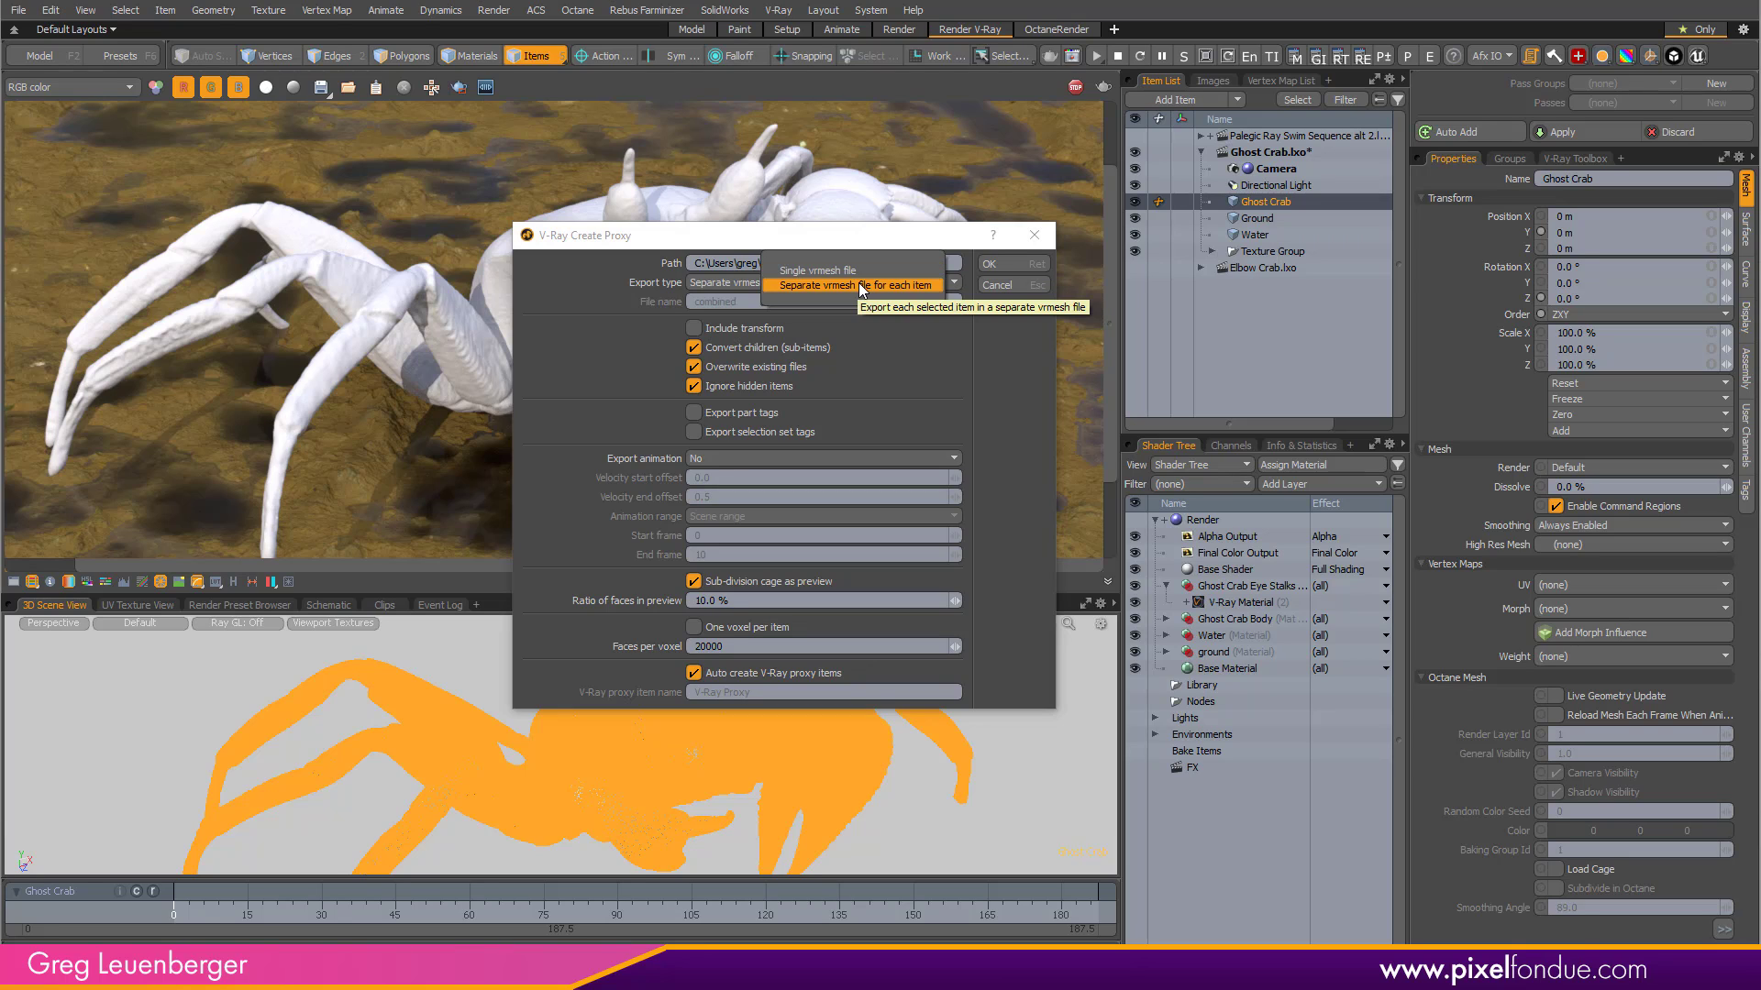
click(858, 284)
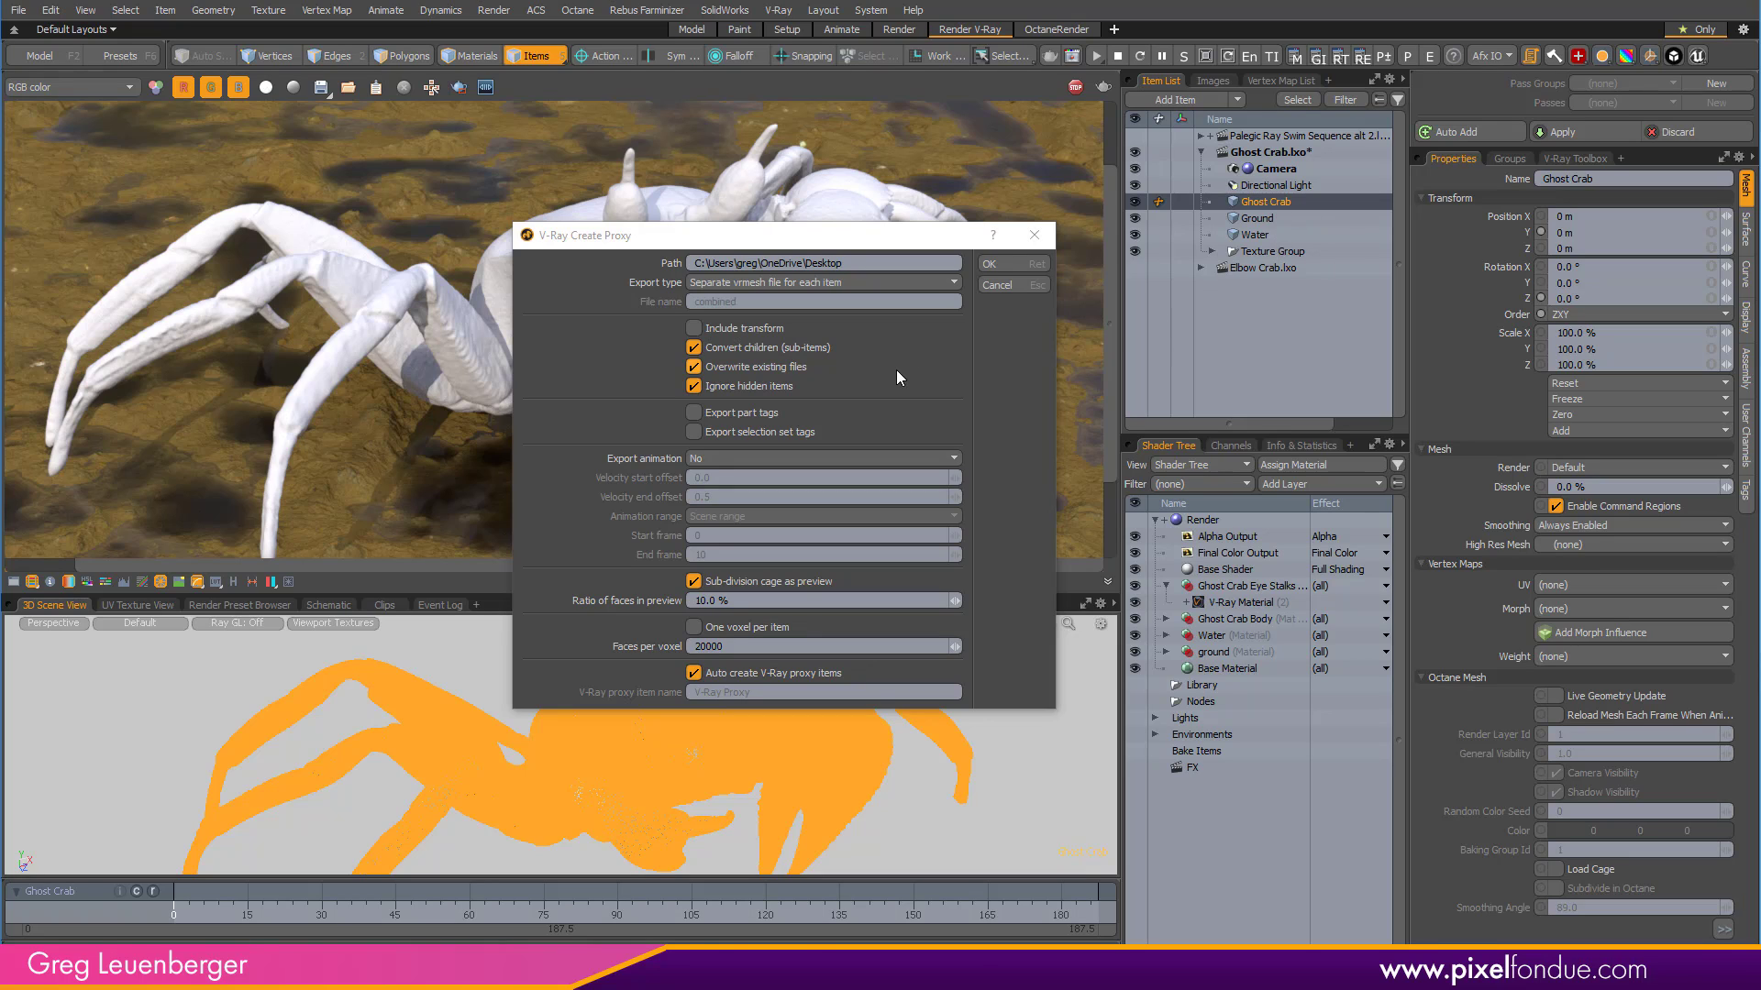
click(909, 285)
click(954, 265)
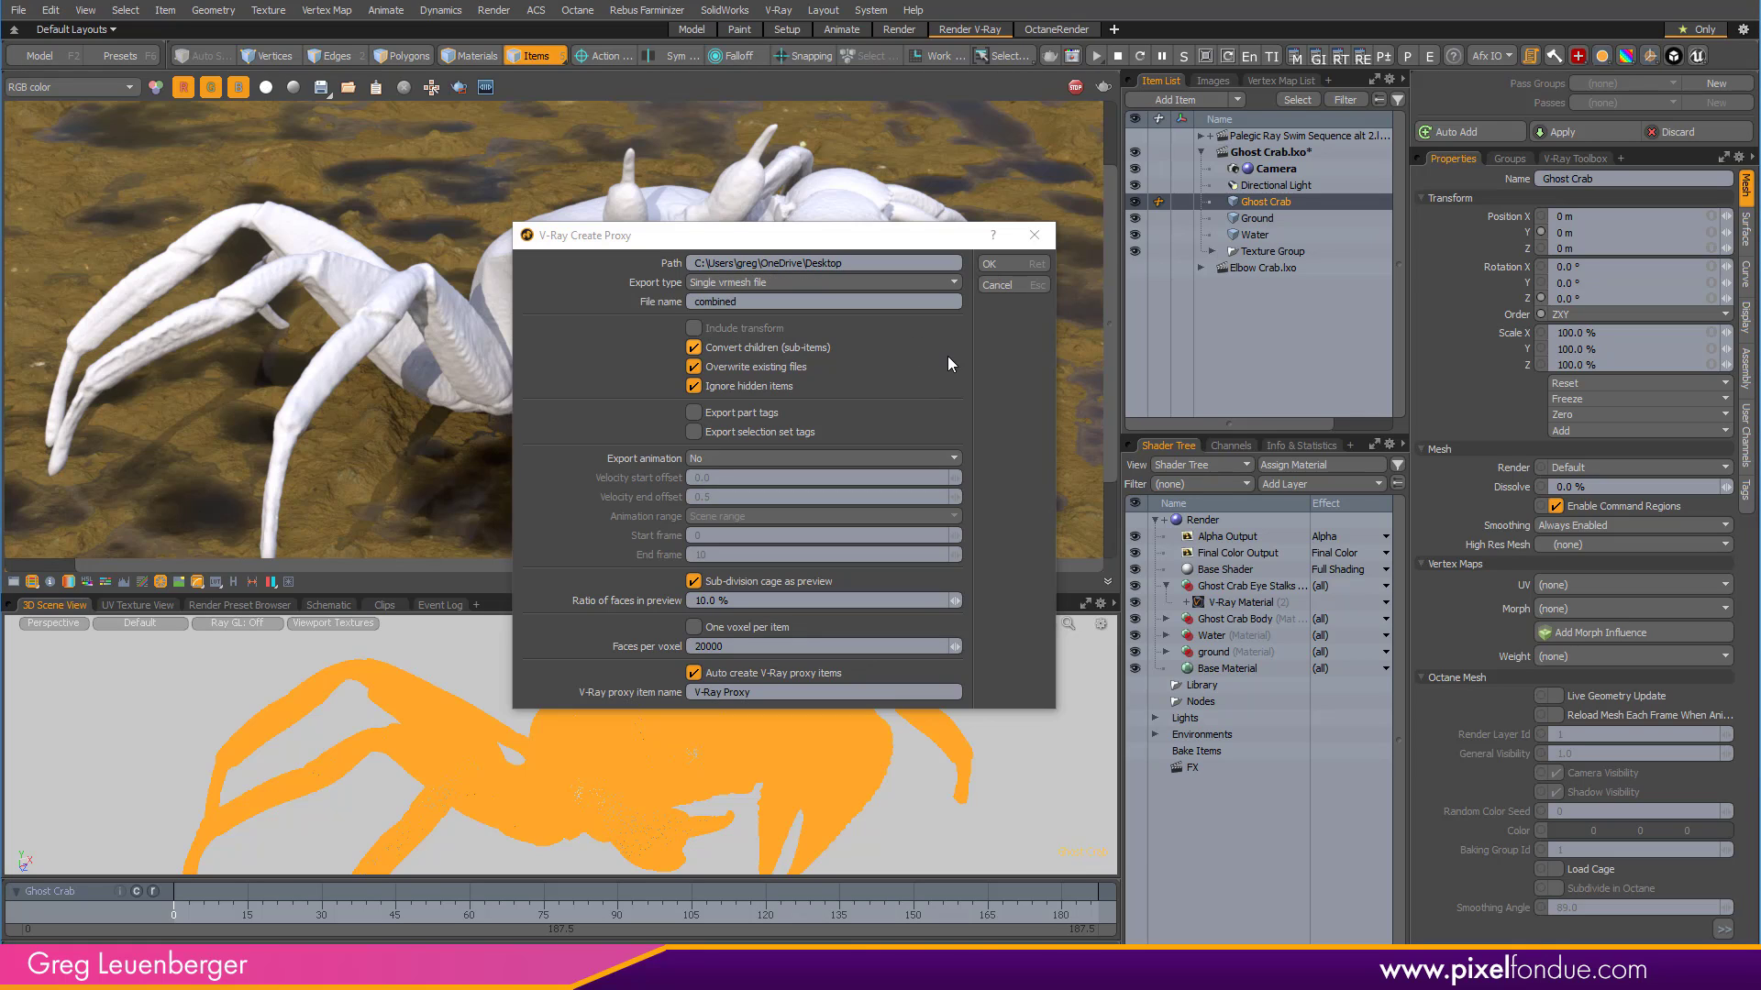
click(776, 283)
click(780, 297)
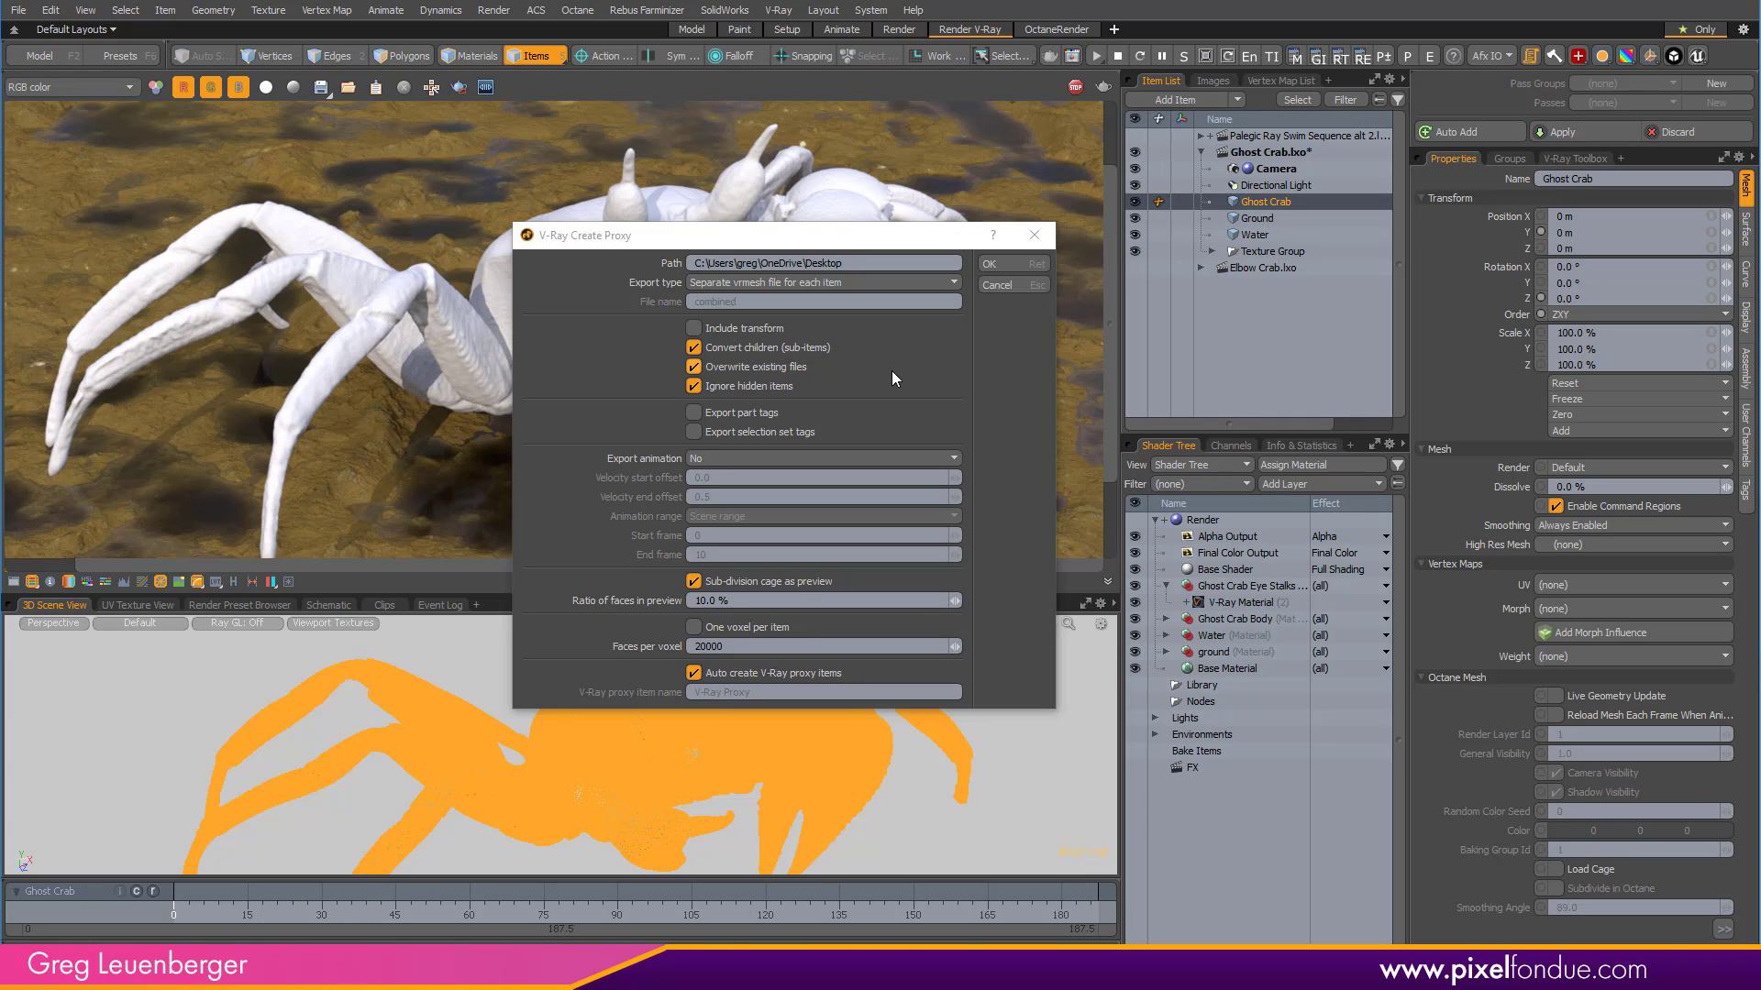
click(839, 370)
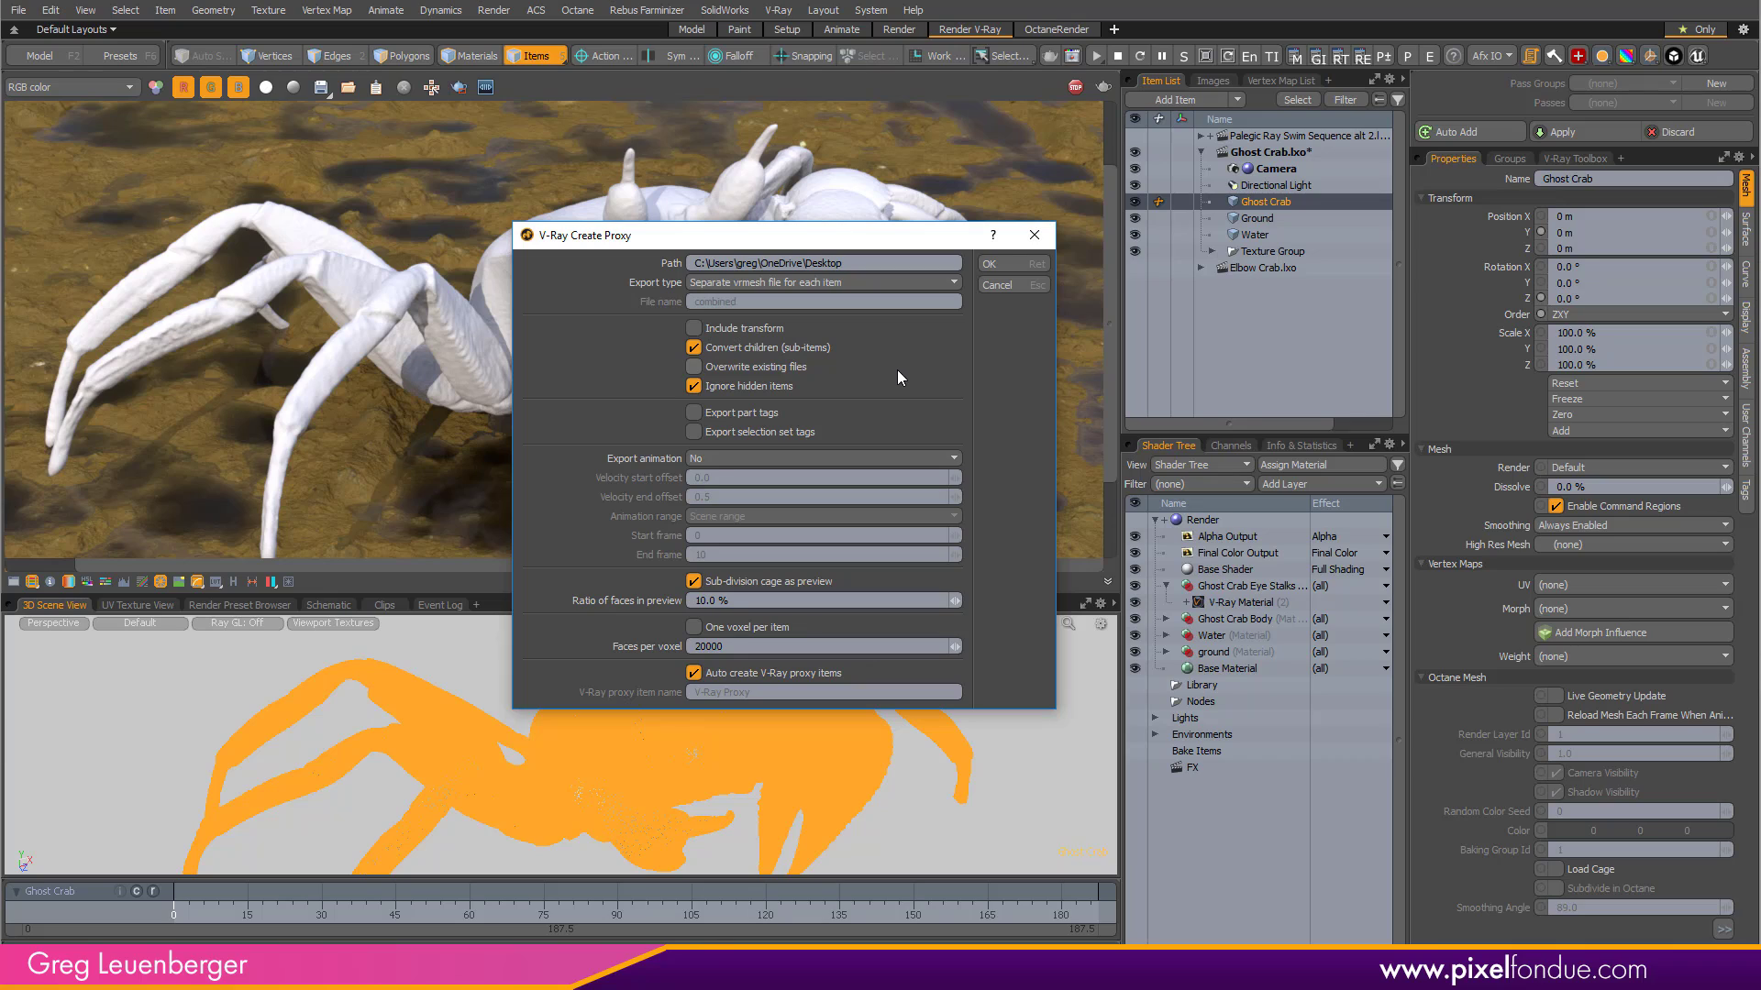
click(783, 367)
Set the ratio of faces in preview to 5% and convert the Ghost Crab mesh to a V-Ray proxy.
mouse_move(792, 608)
click(794, 601)
text(5)
key(Tab)
click(1004, 641)
click(801, 676)
click(1014, 263)
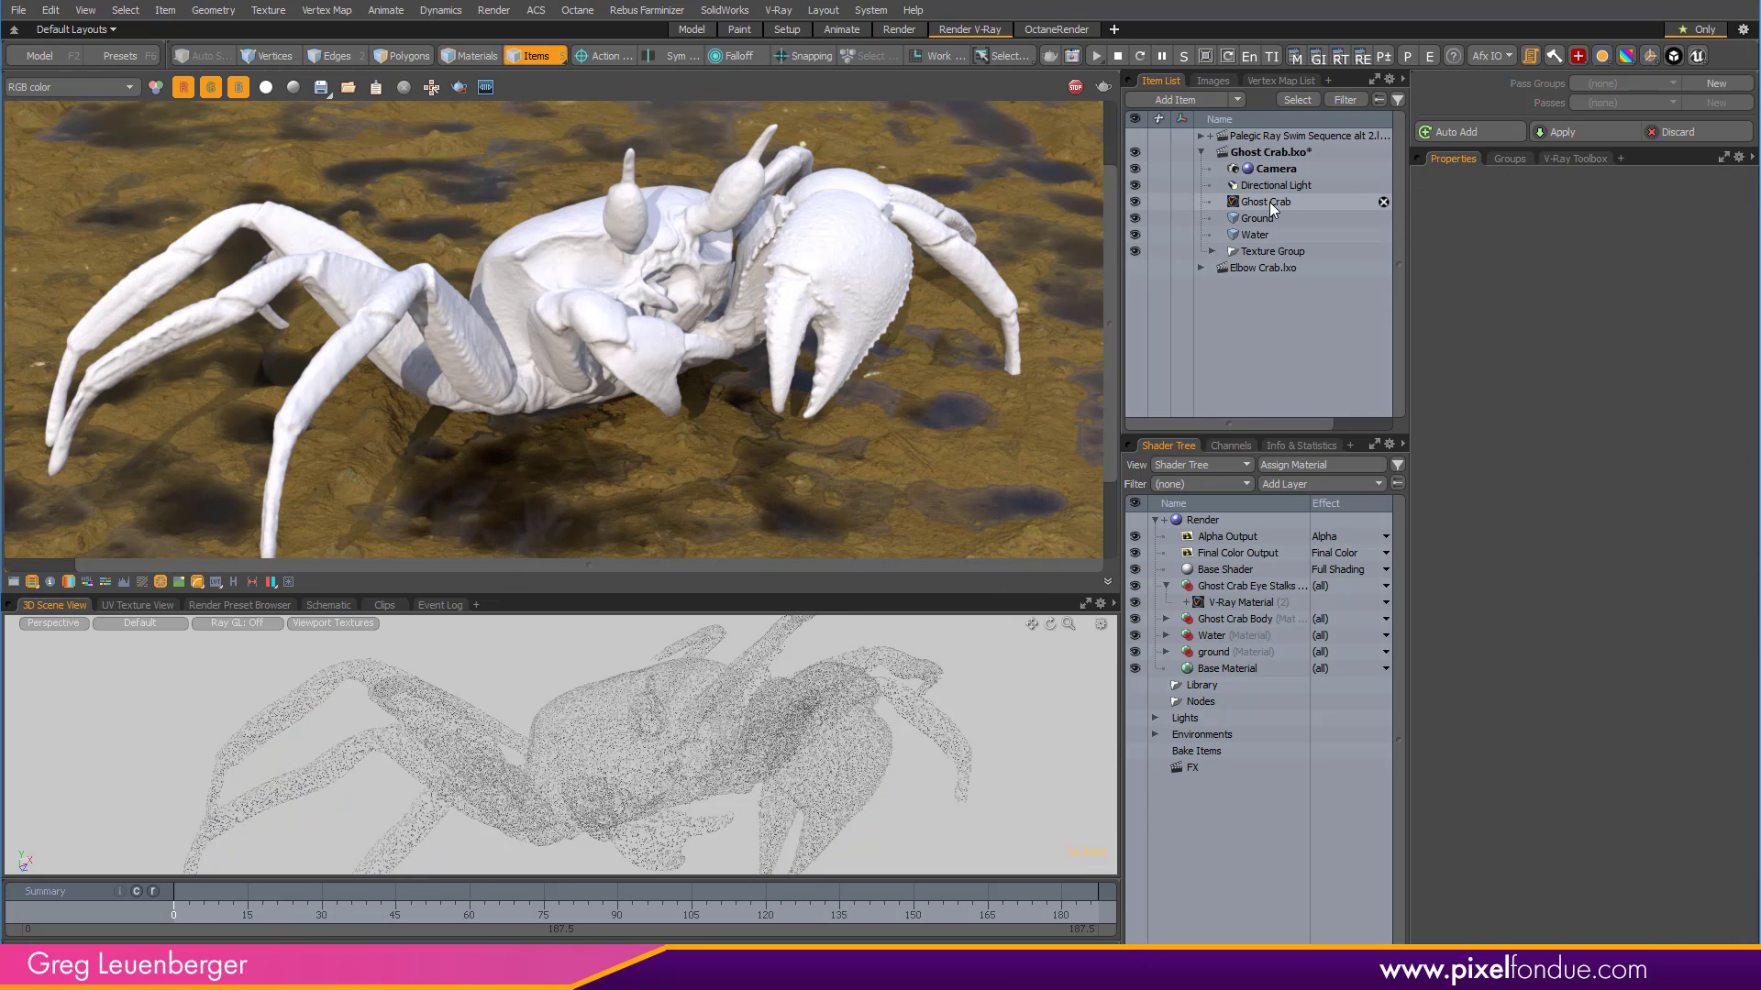
Select the Ghost Crab proxy and examine its mesh file path and its preview geometry from several angles.
click(1257, 200)
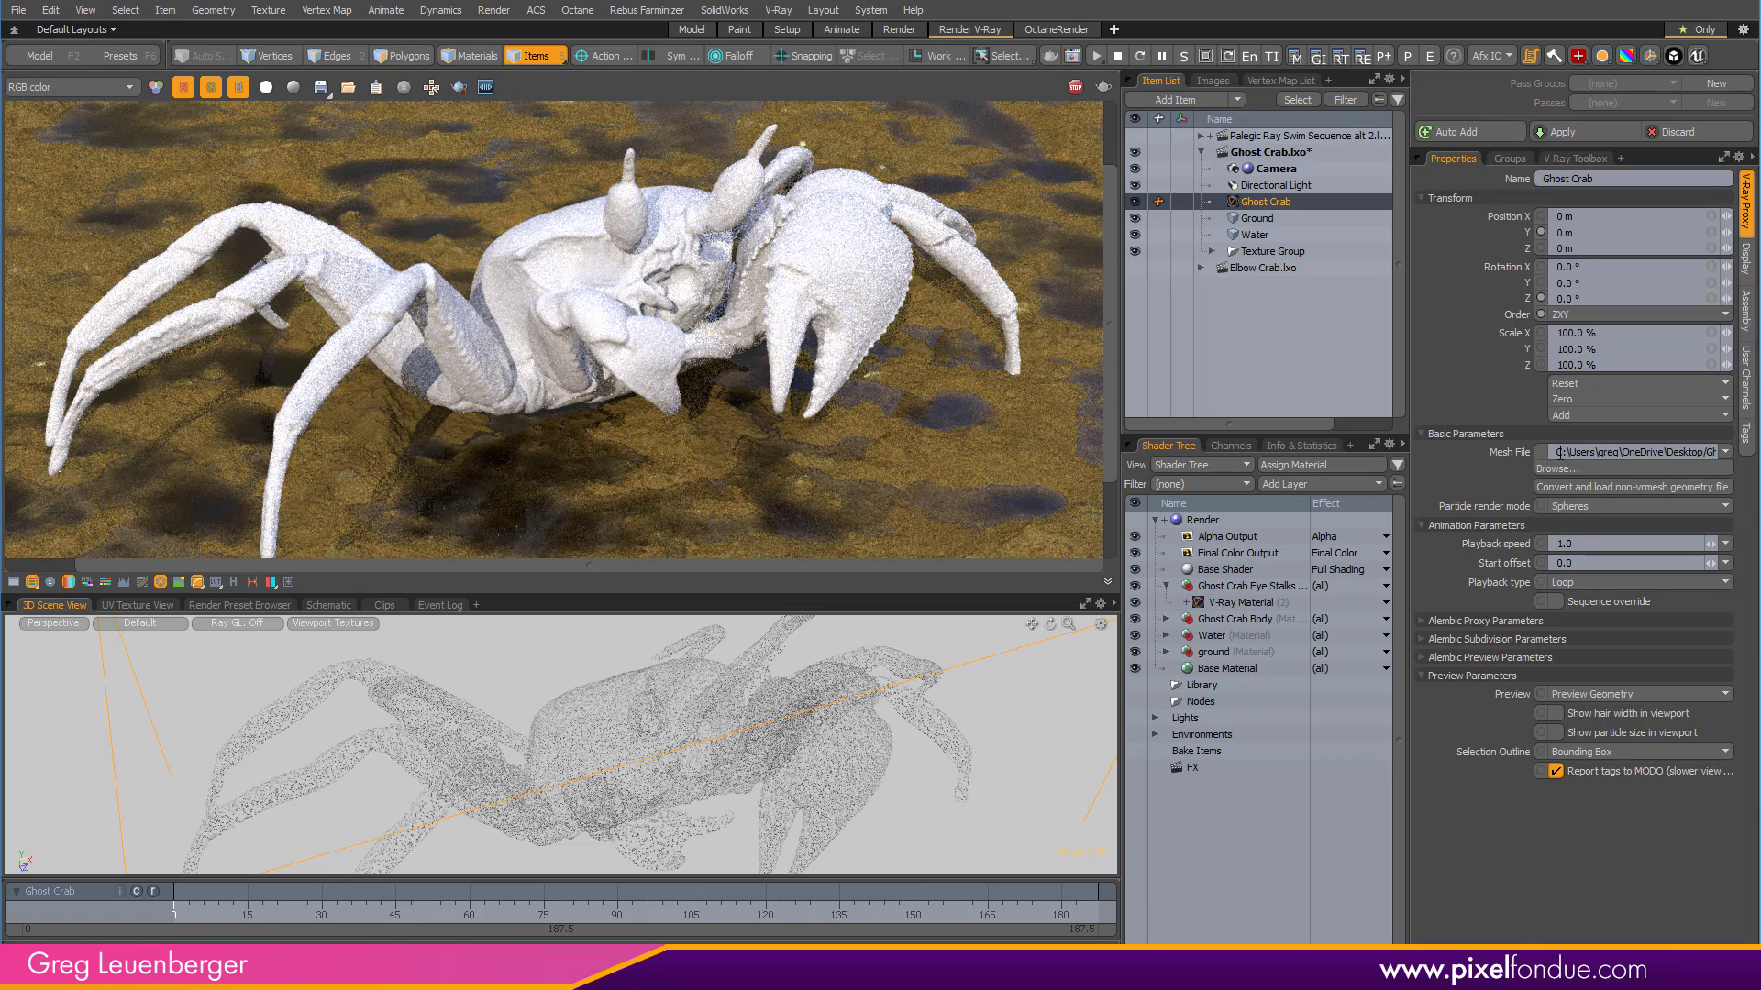
drag(1555, 453, 1730, 459)
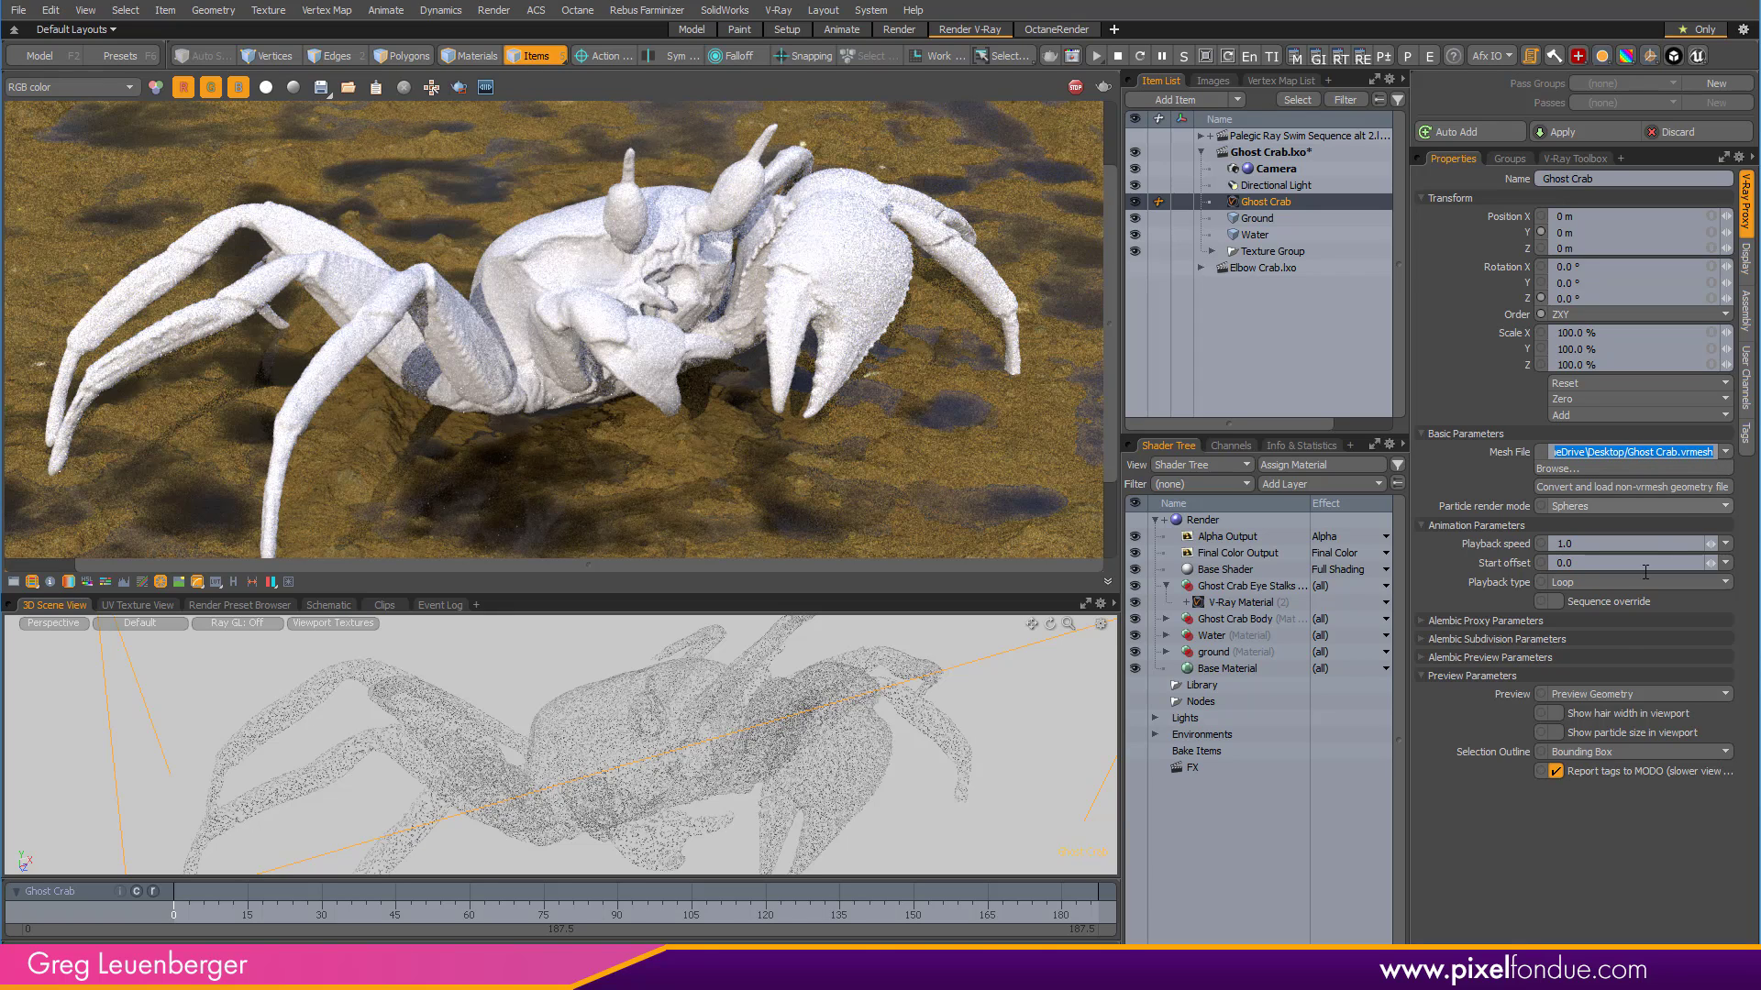
click(1522, 906)
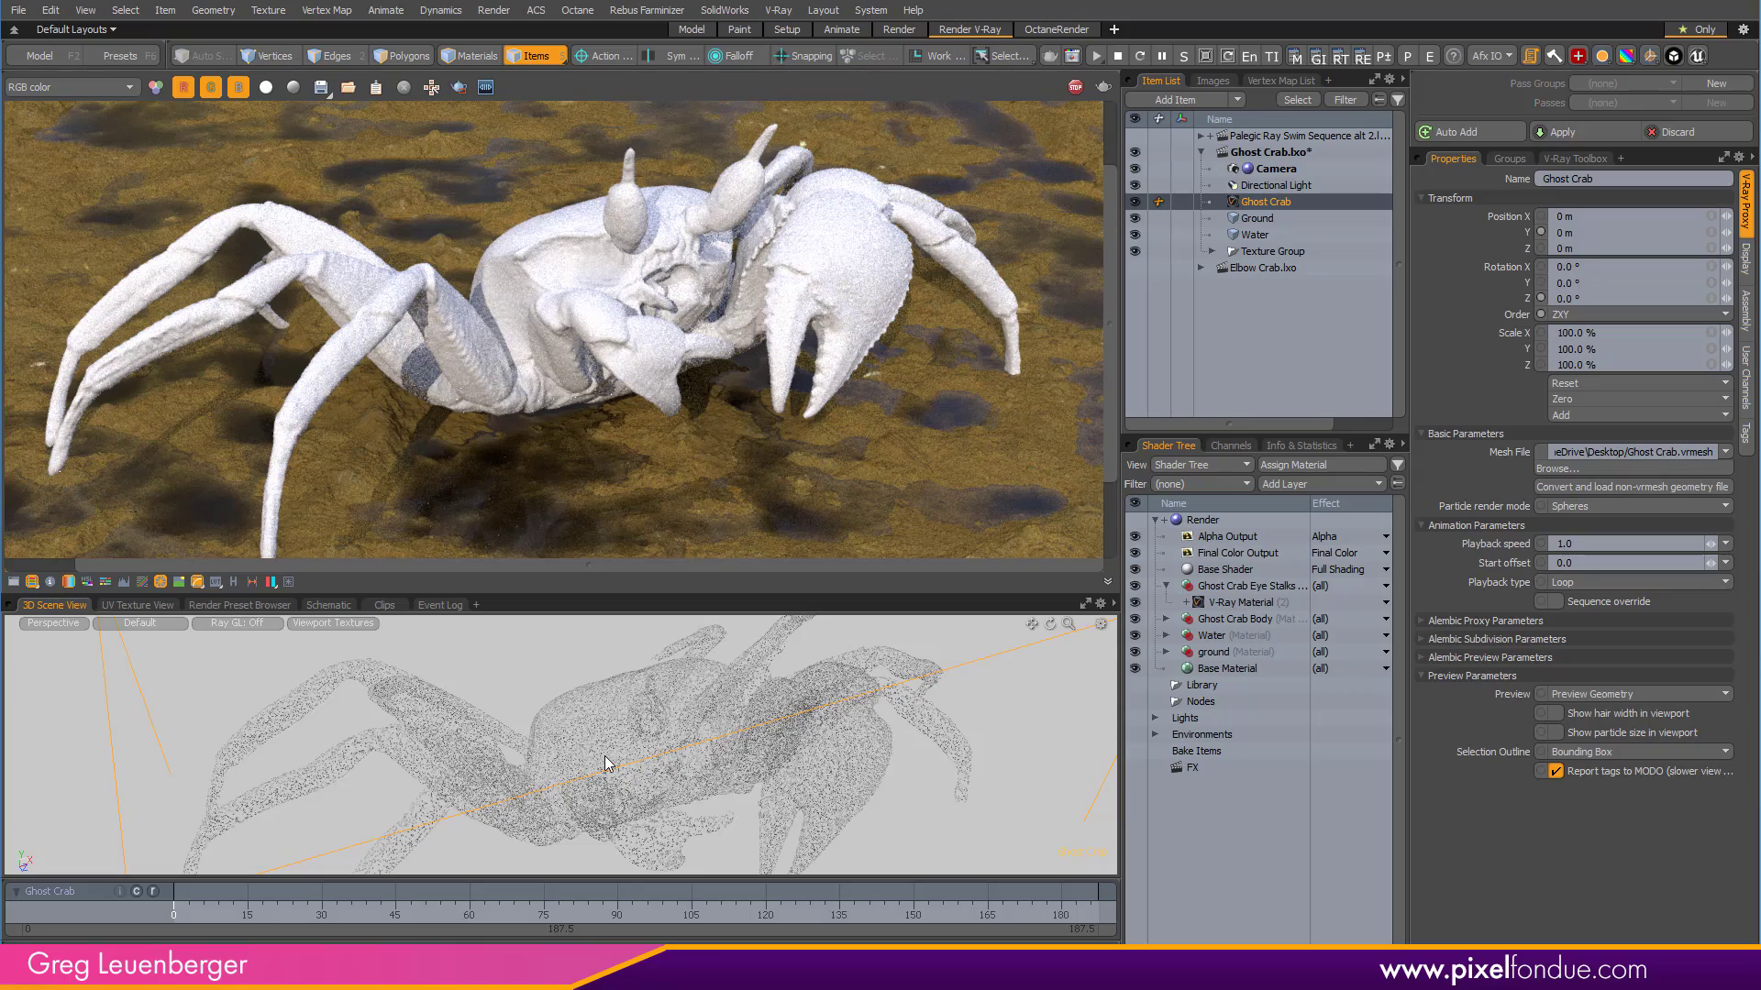
alt+drag(609, 760, 541, 642)
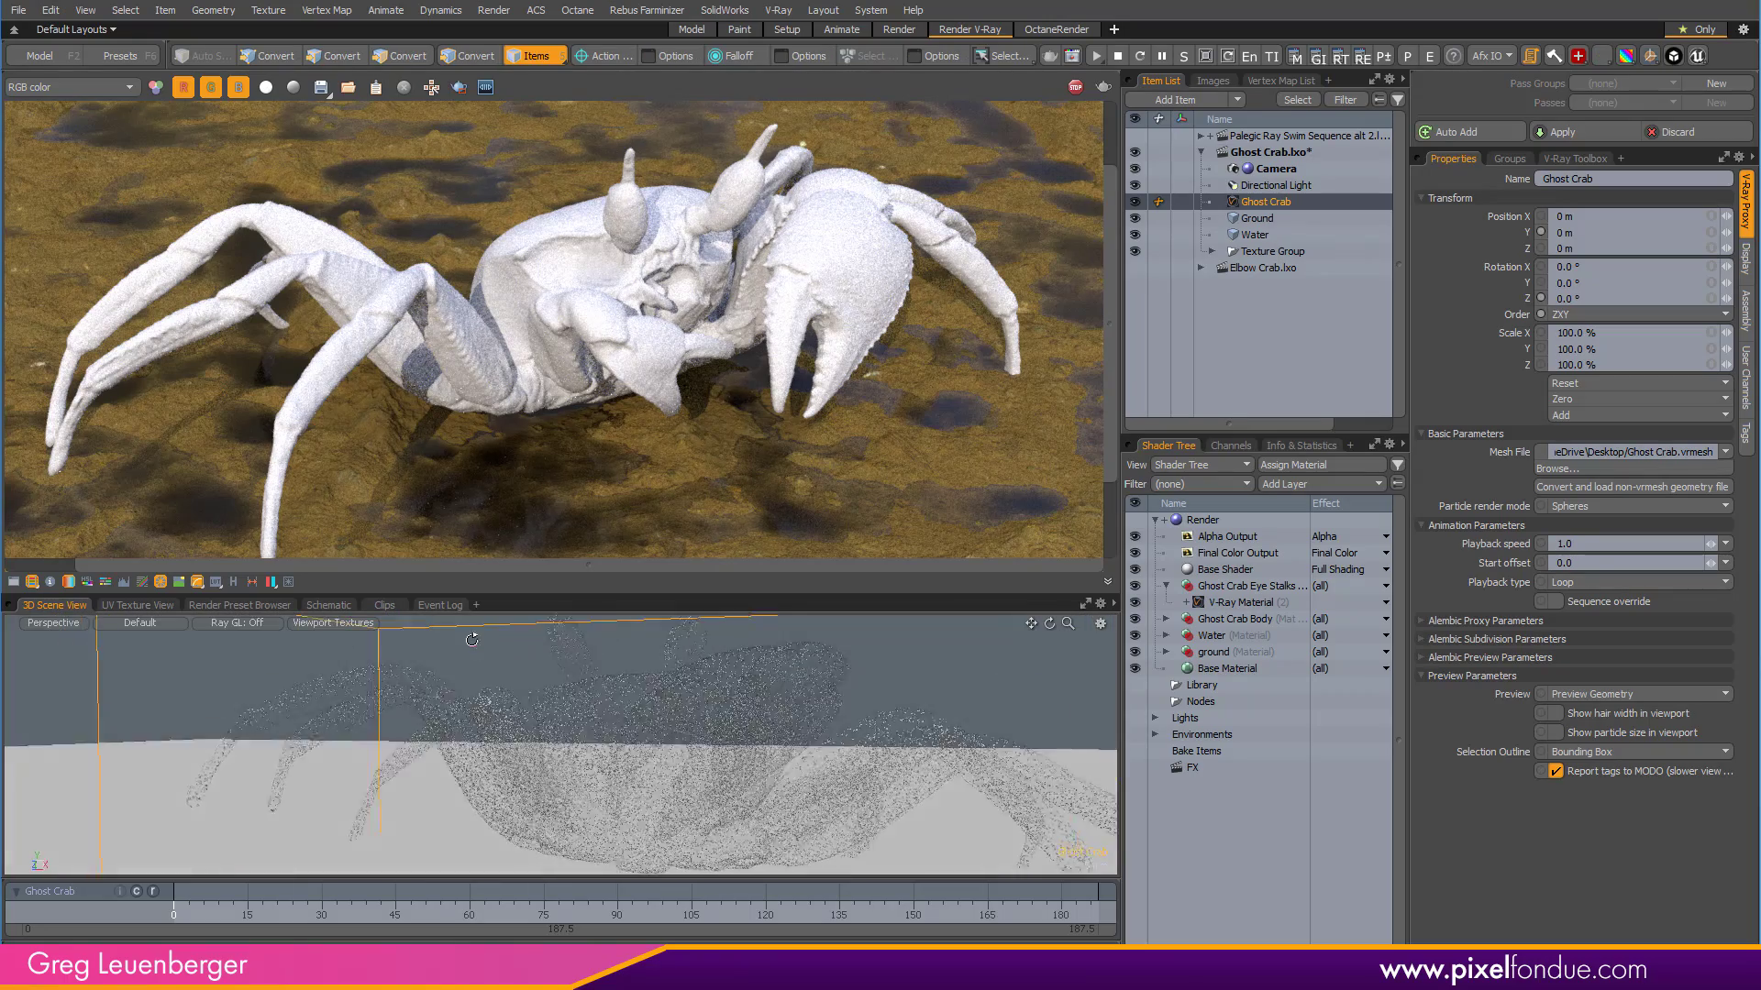
ctrl+alt+drag(642, 711, 717, 784)
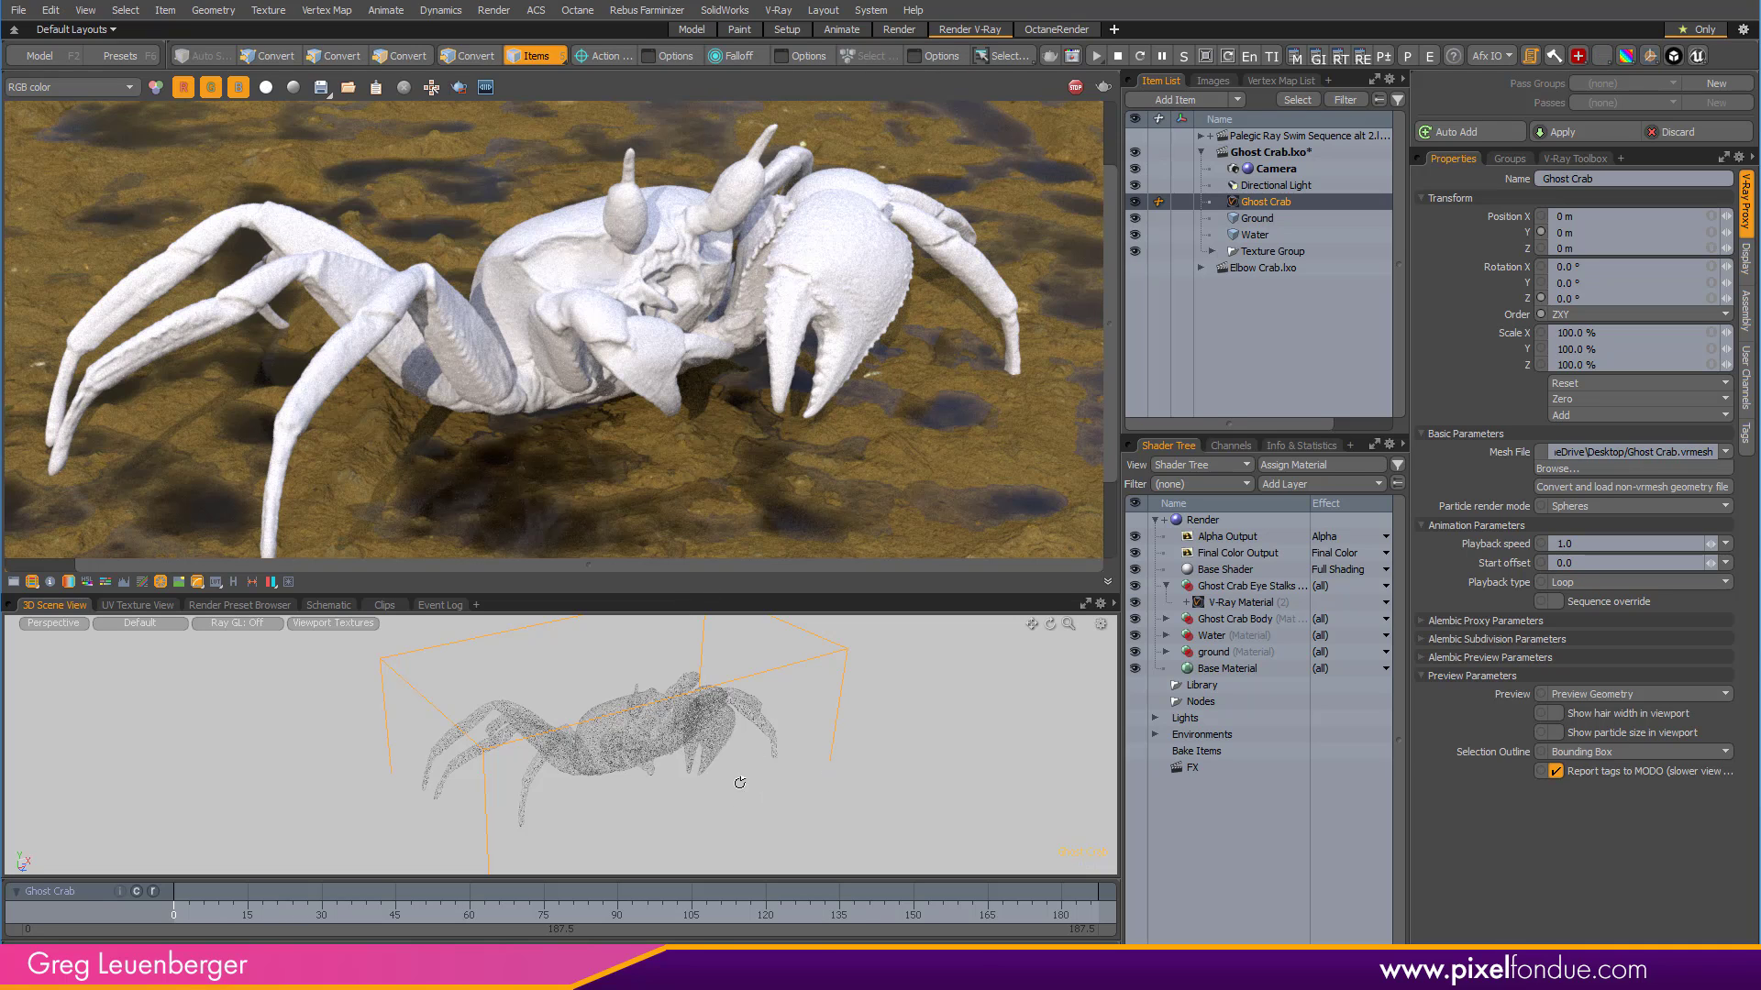
alt+drag(731, 774, 892, 700)
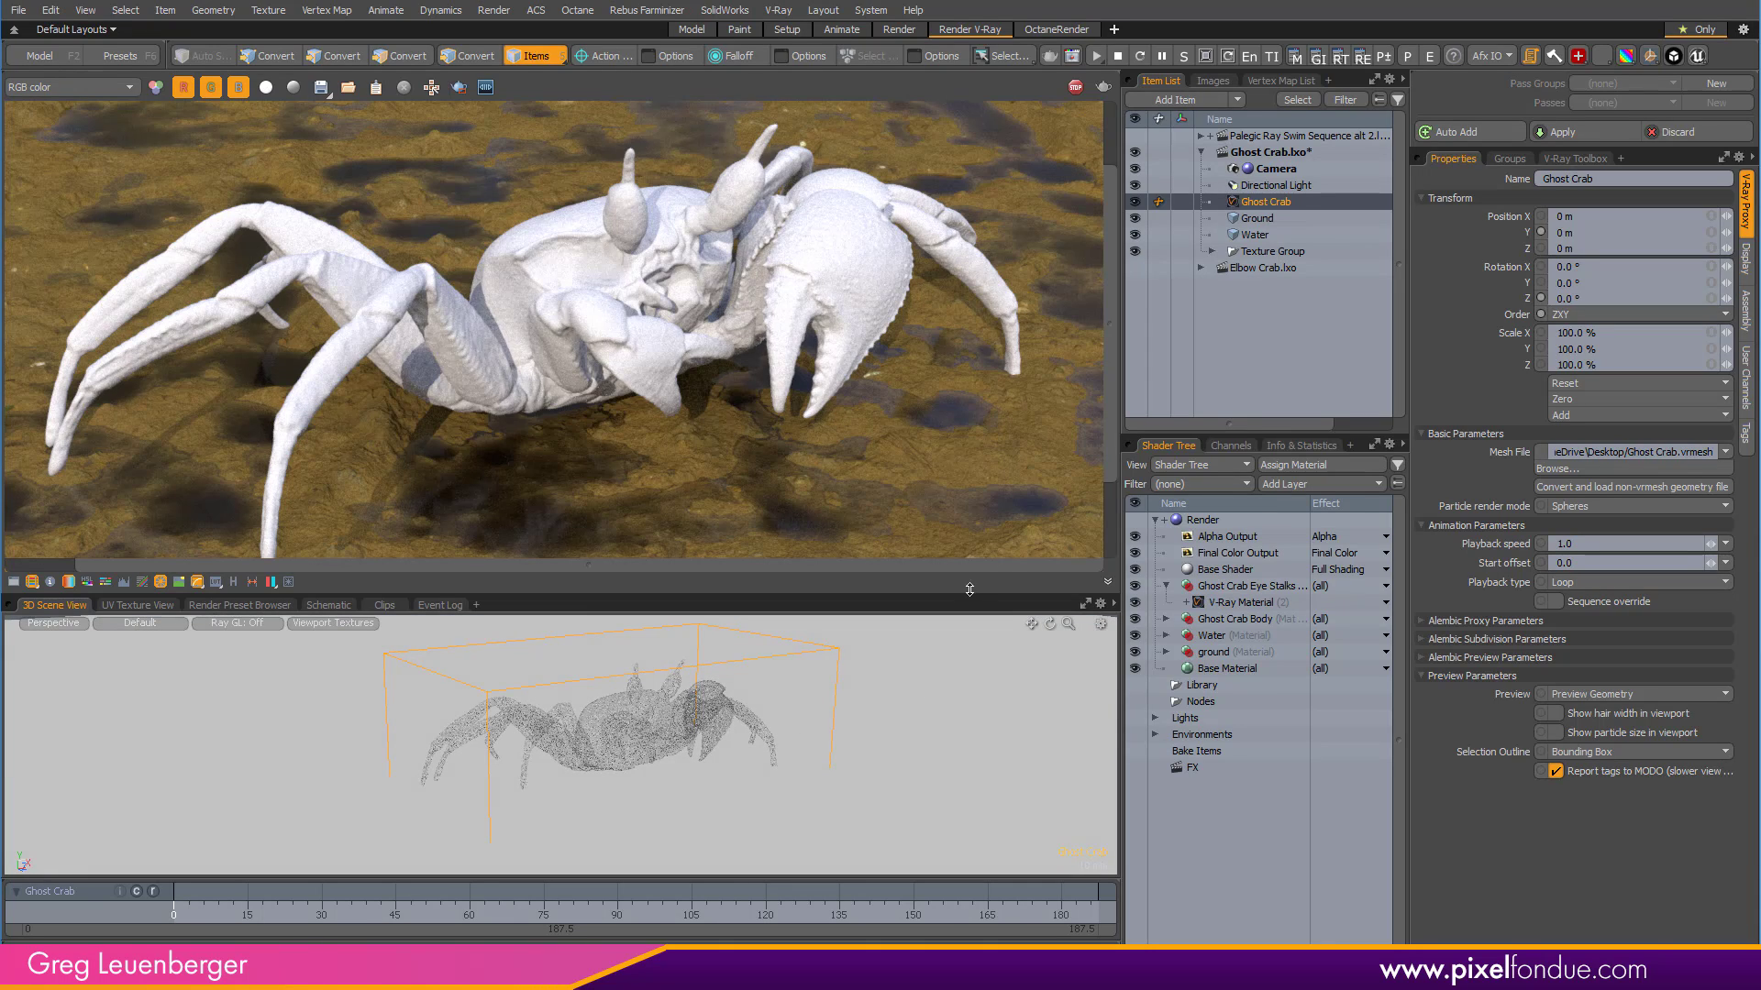
alt+drag(769, 688, 681, 734)
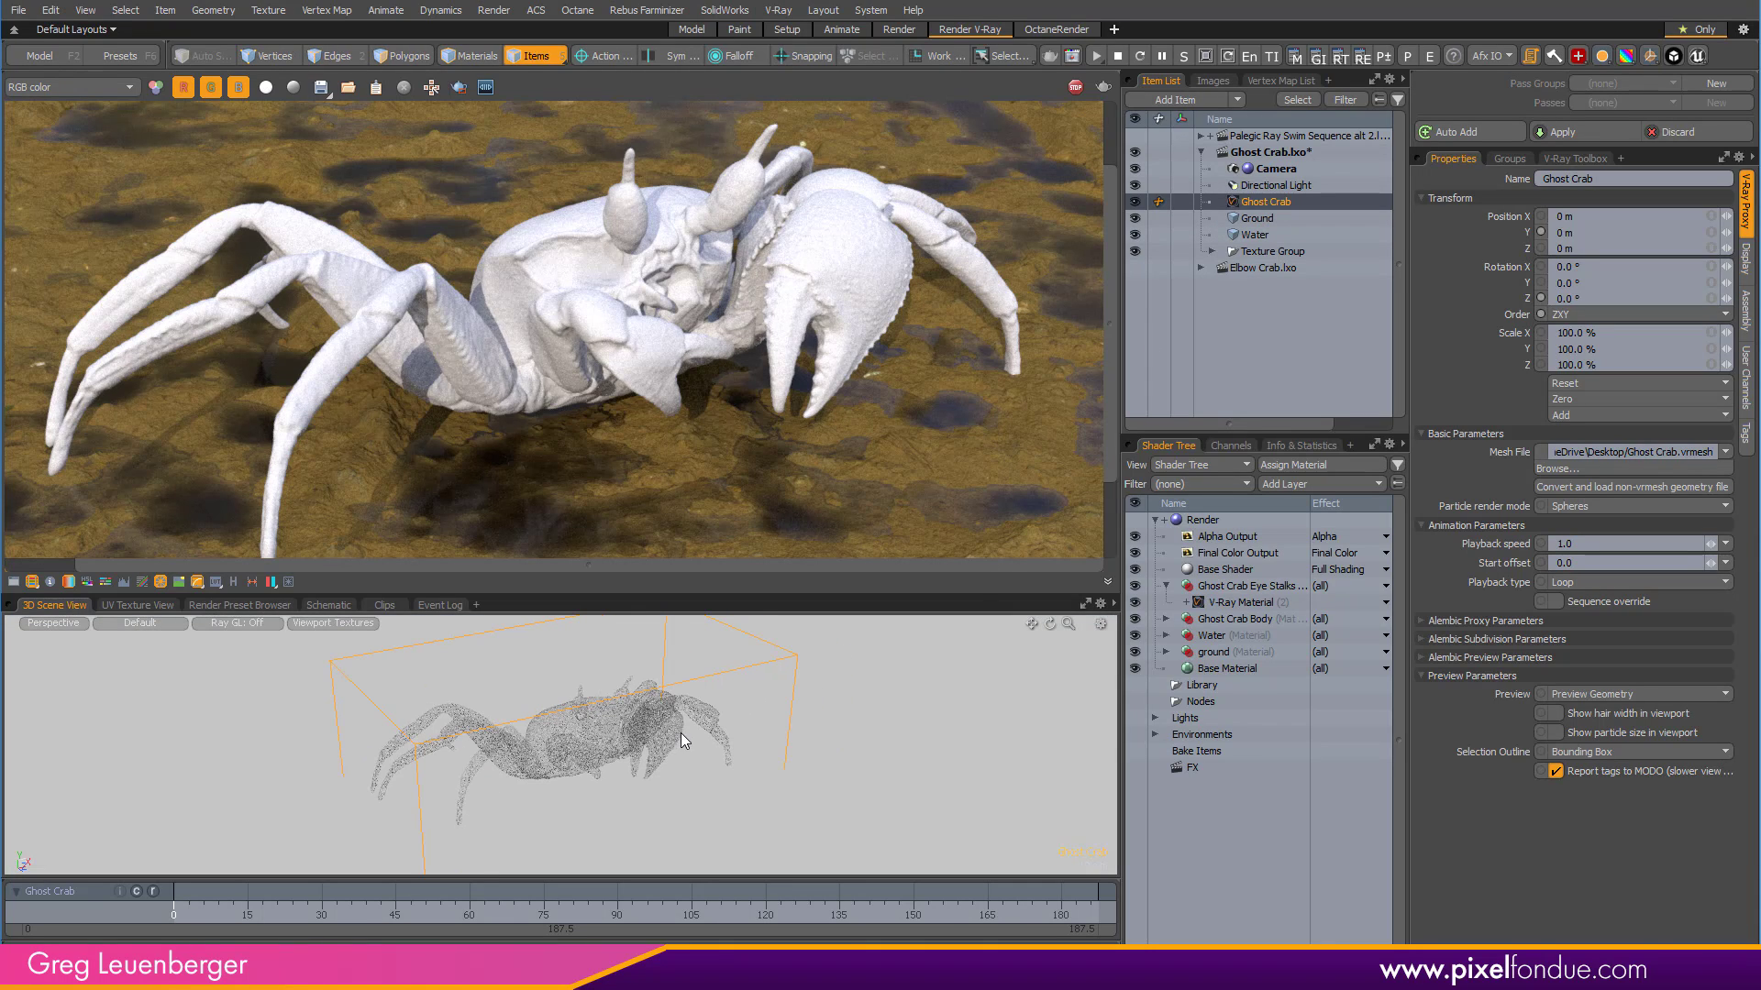
Duplicate the Ghost Crab proxy and move the copy behind the original, to about X 55 mm and Z -49.5 mm.
key(ctrl+d)
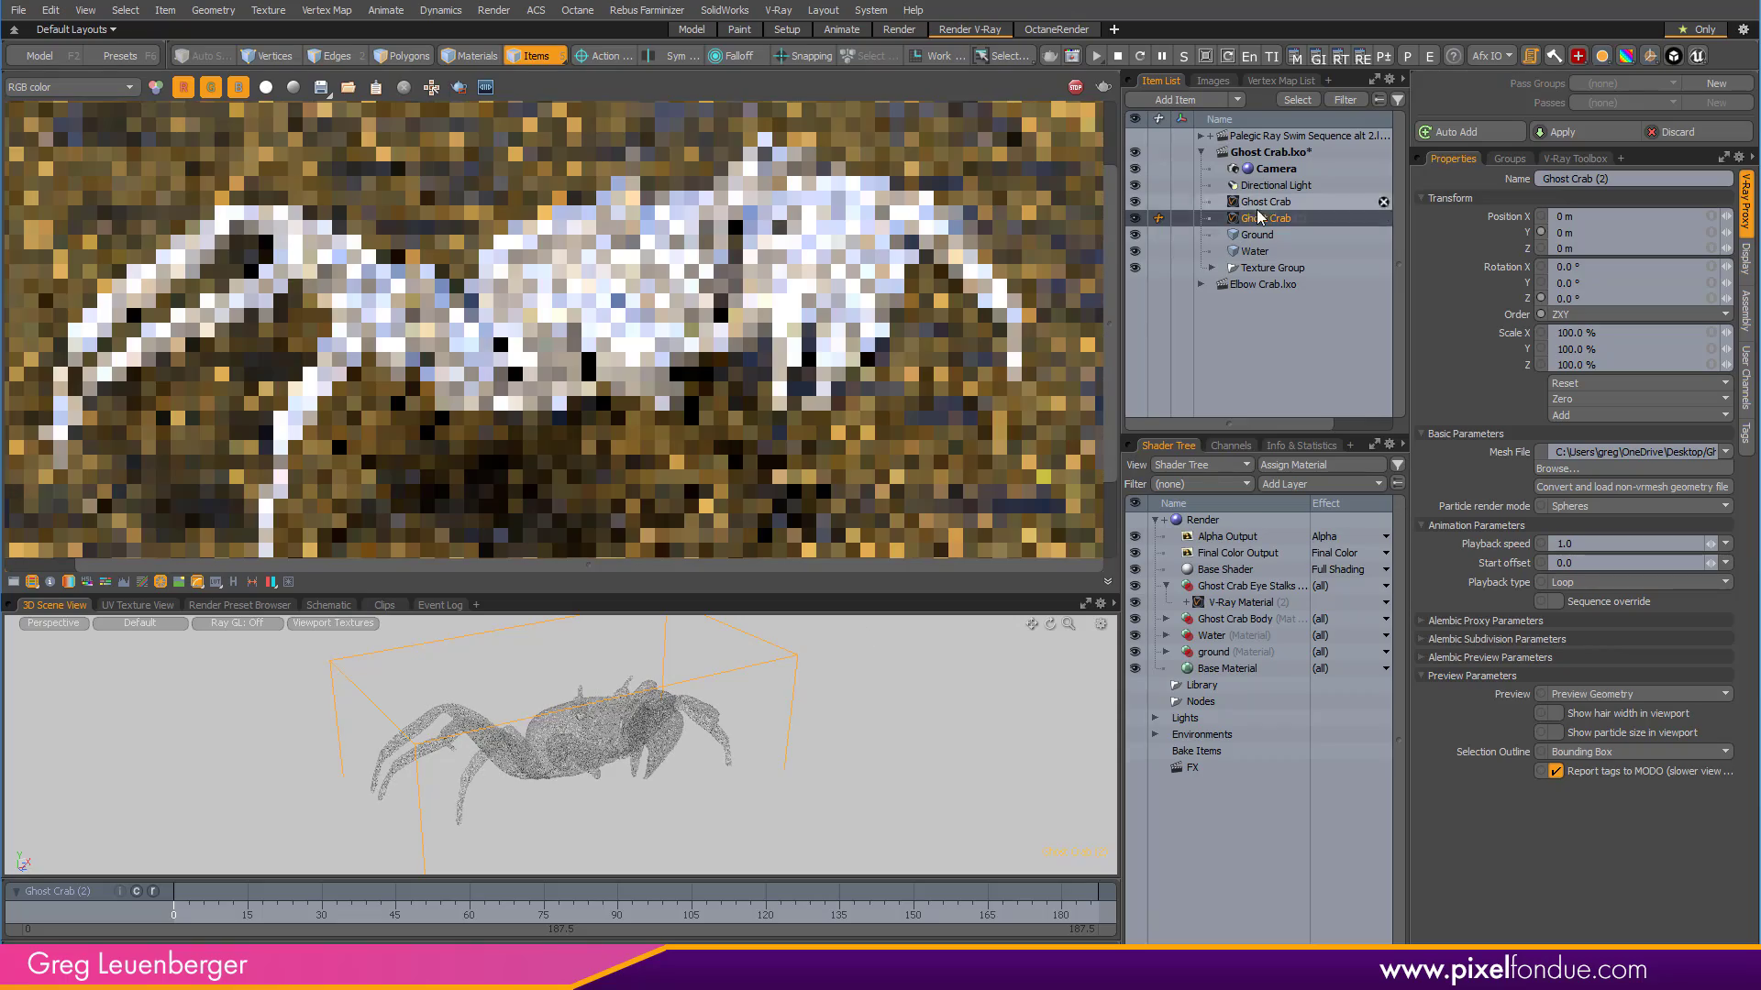
key(w)
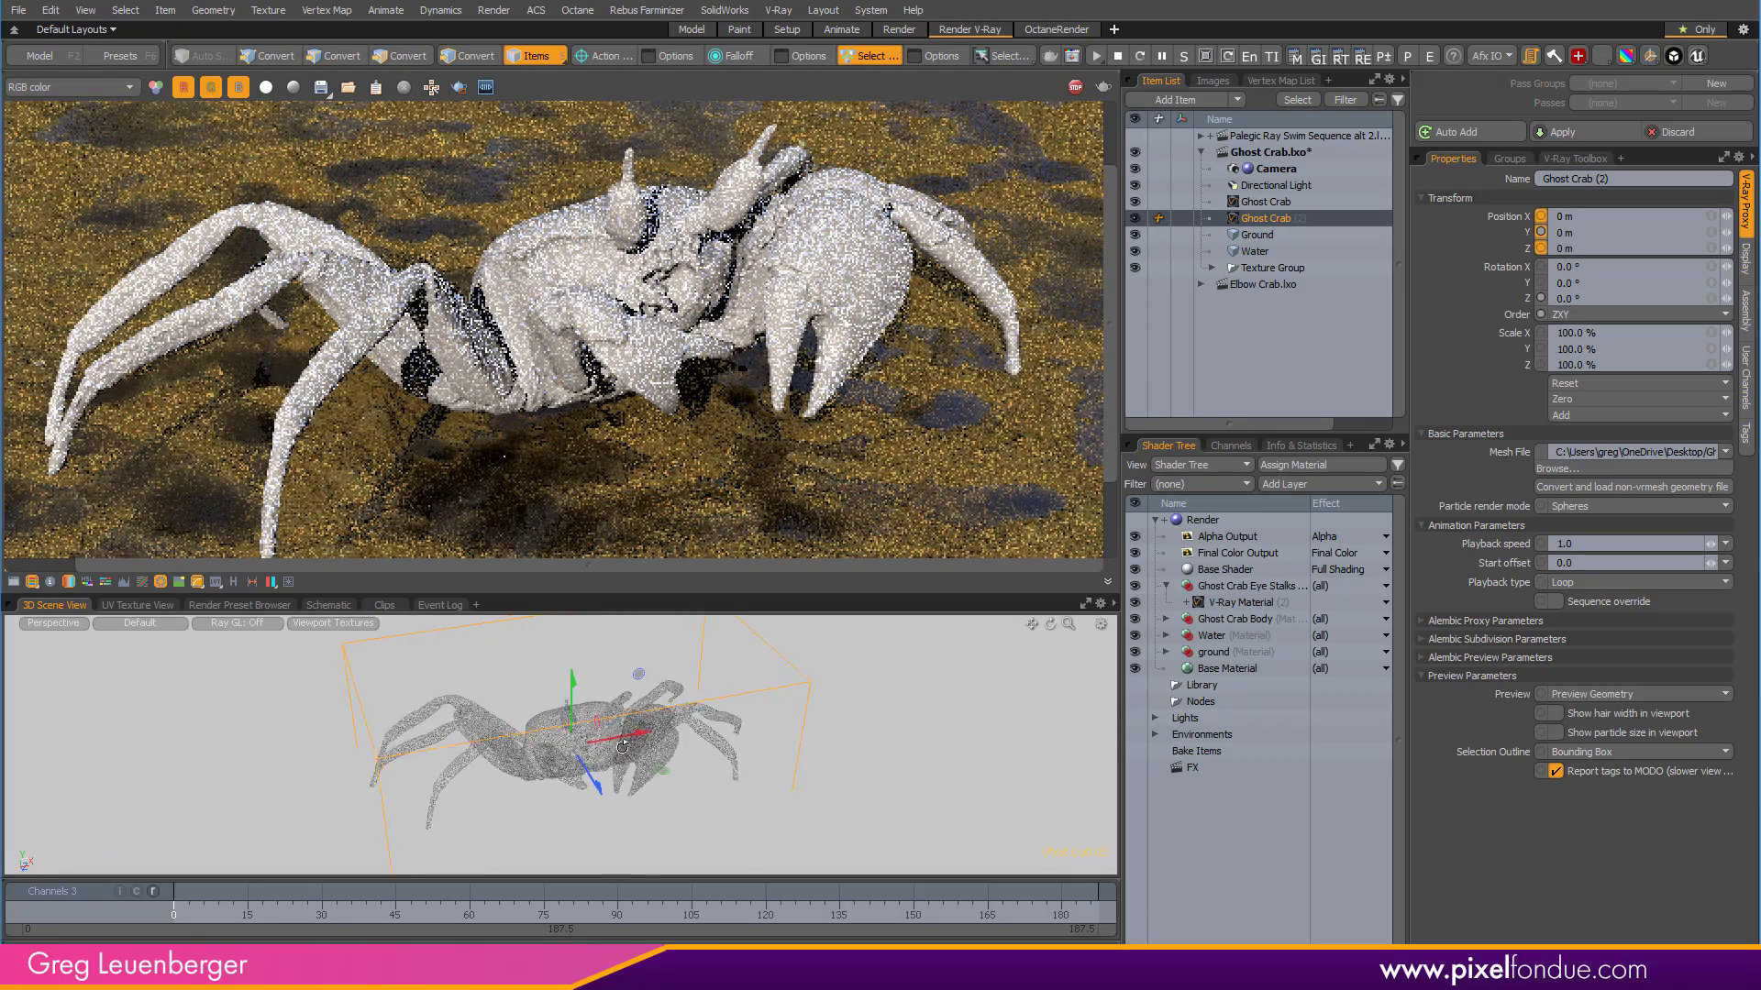
drag(669, 774, 800, 645)
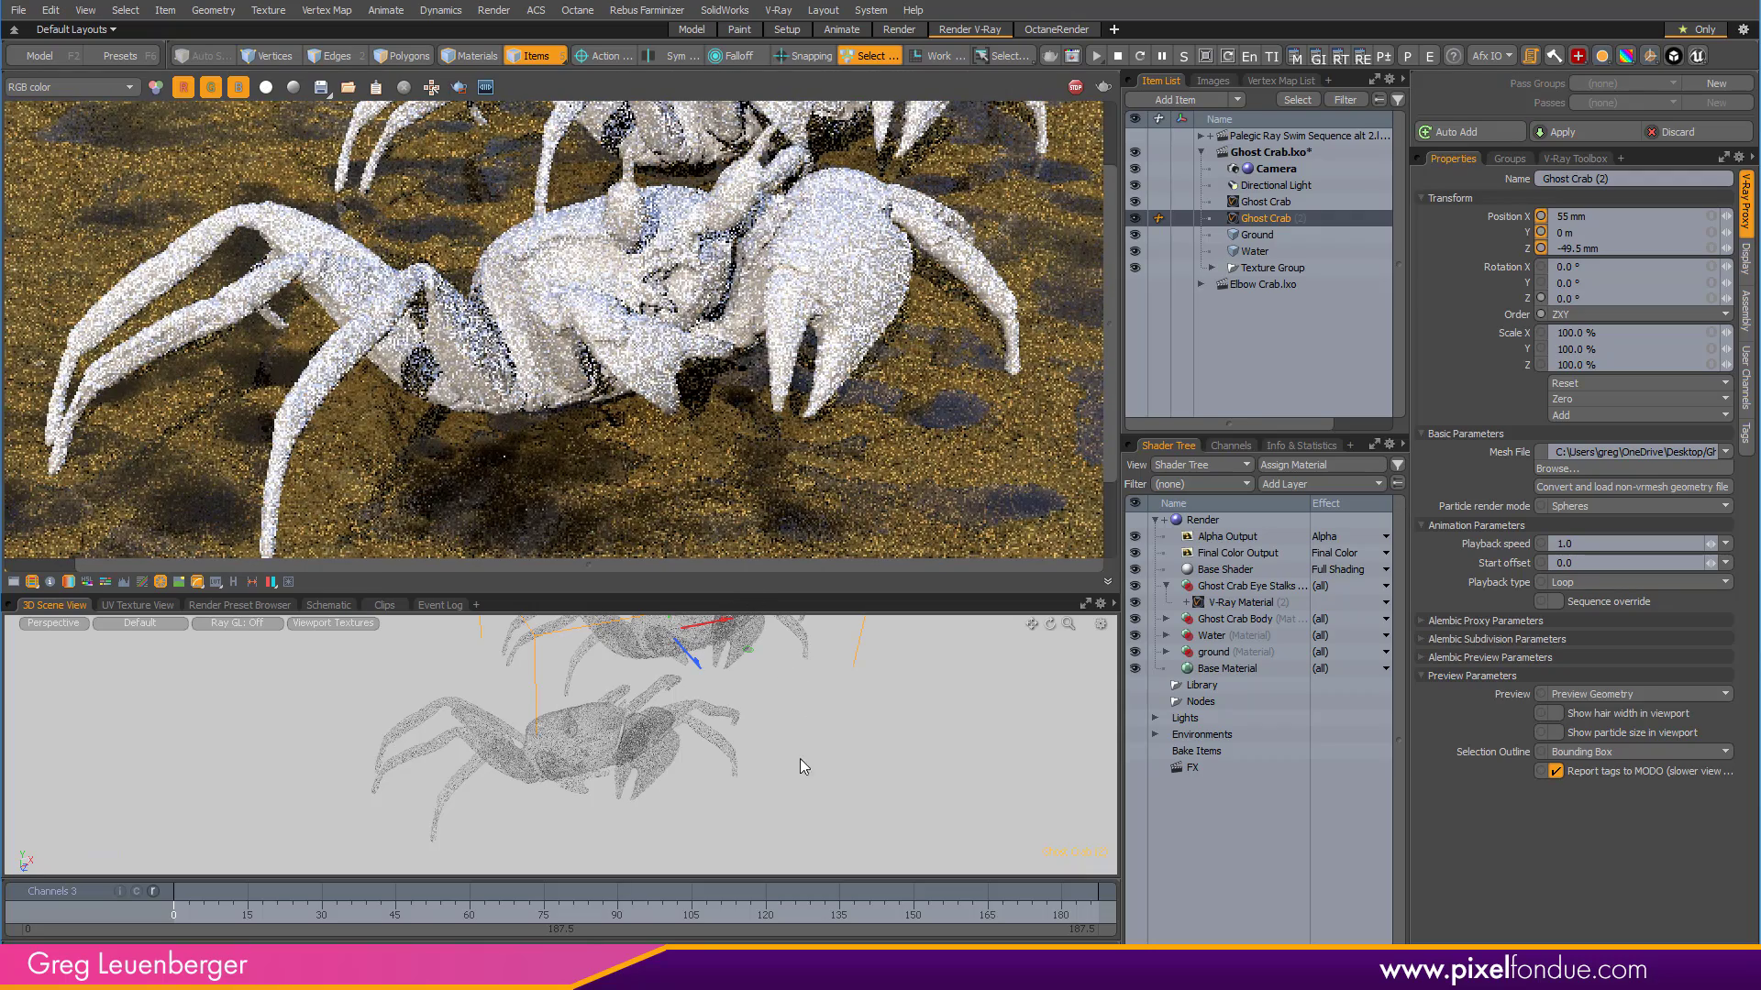
Look through the camera and pull it back until both crabs fit in the render frame.
key(KP_Decimal)
ctrl+alt+drag(799, 758, 725, 754)
key(q)
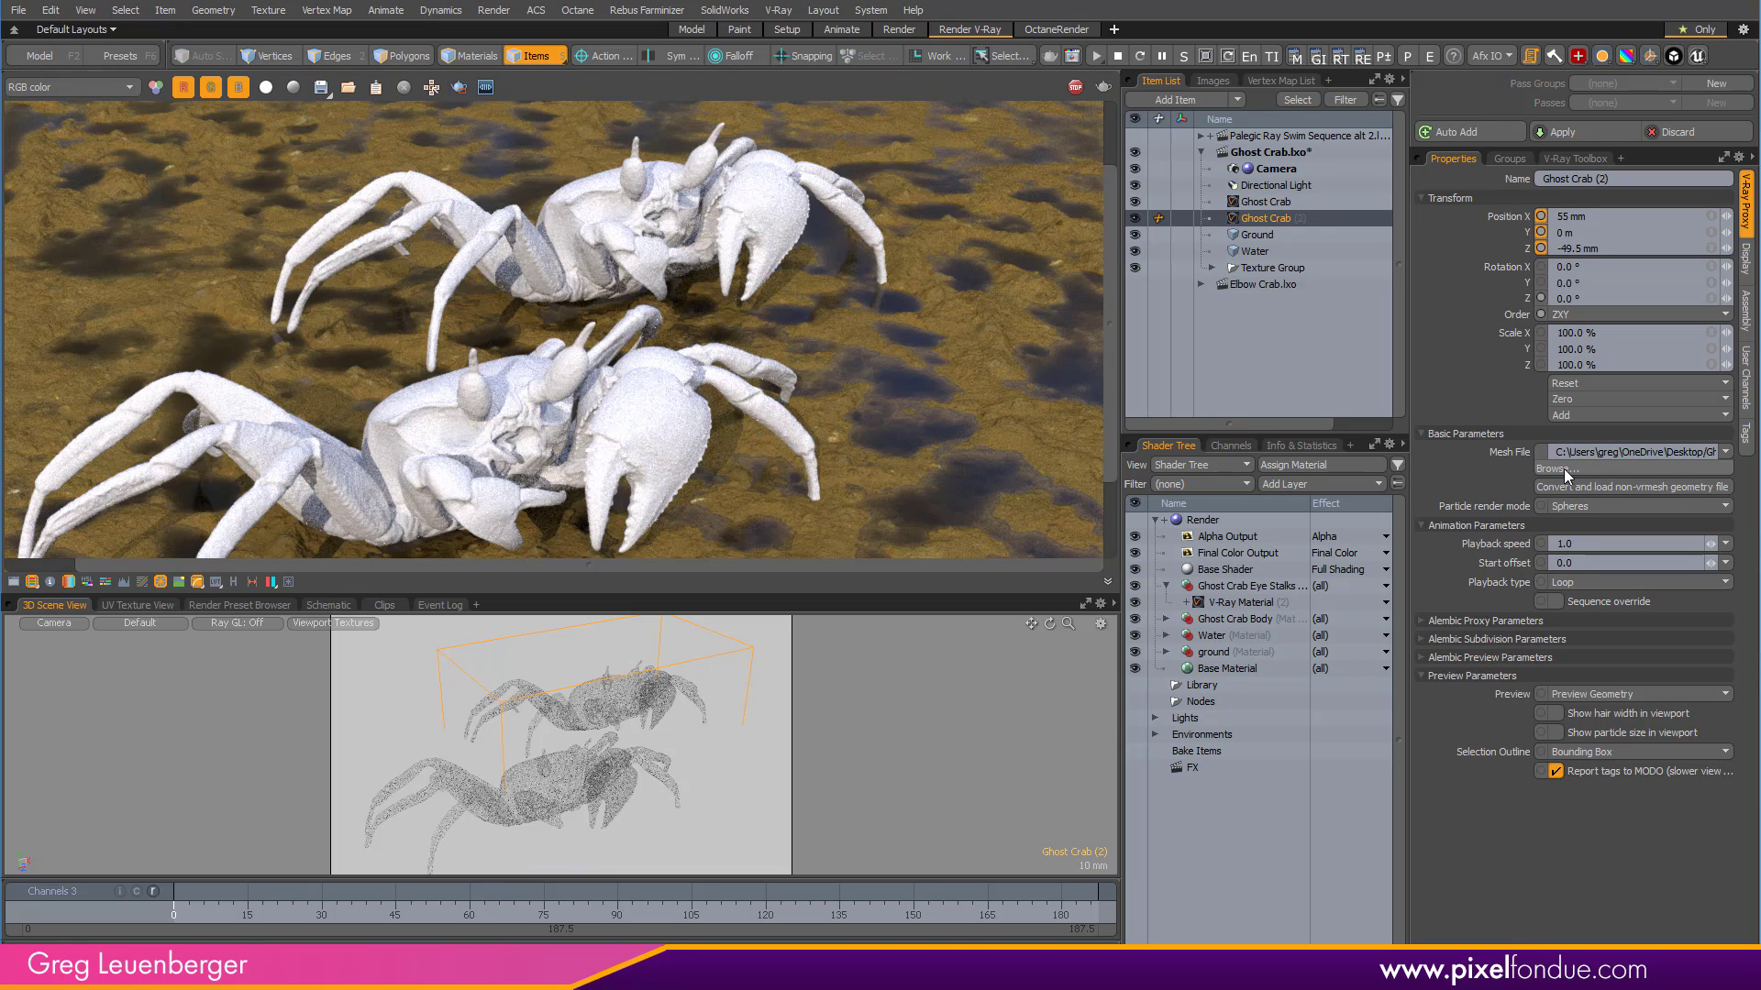
Expand the Ghost Crab Body material group and check the scene's statistics.
click(1165, 620)
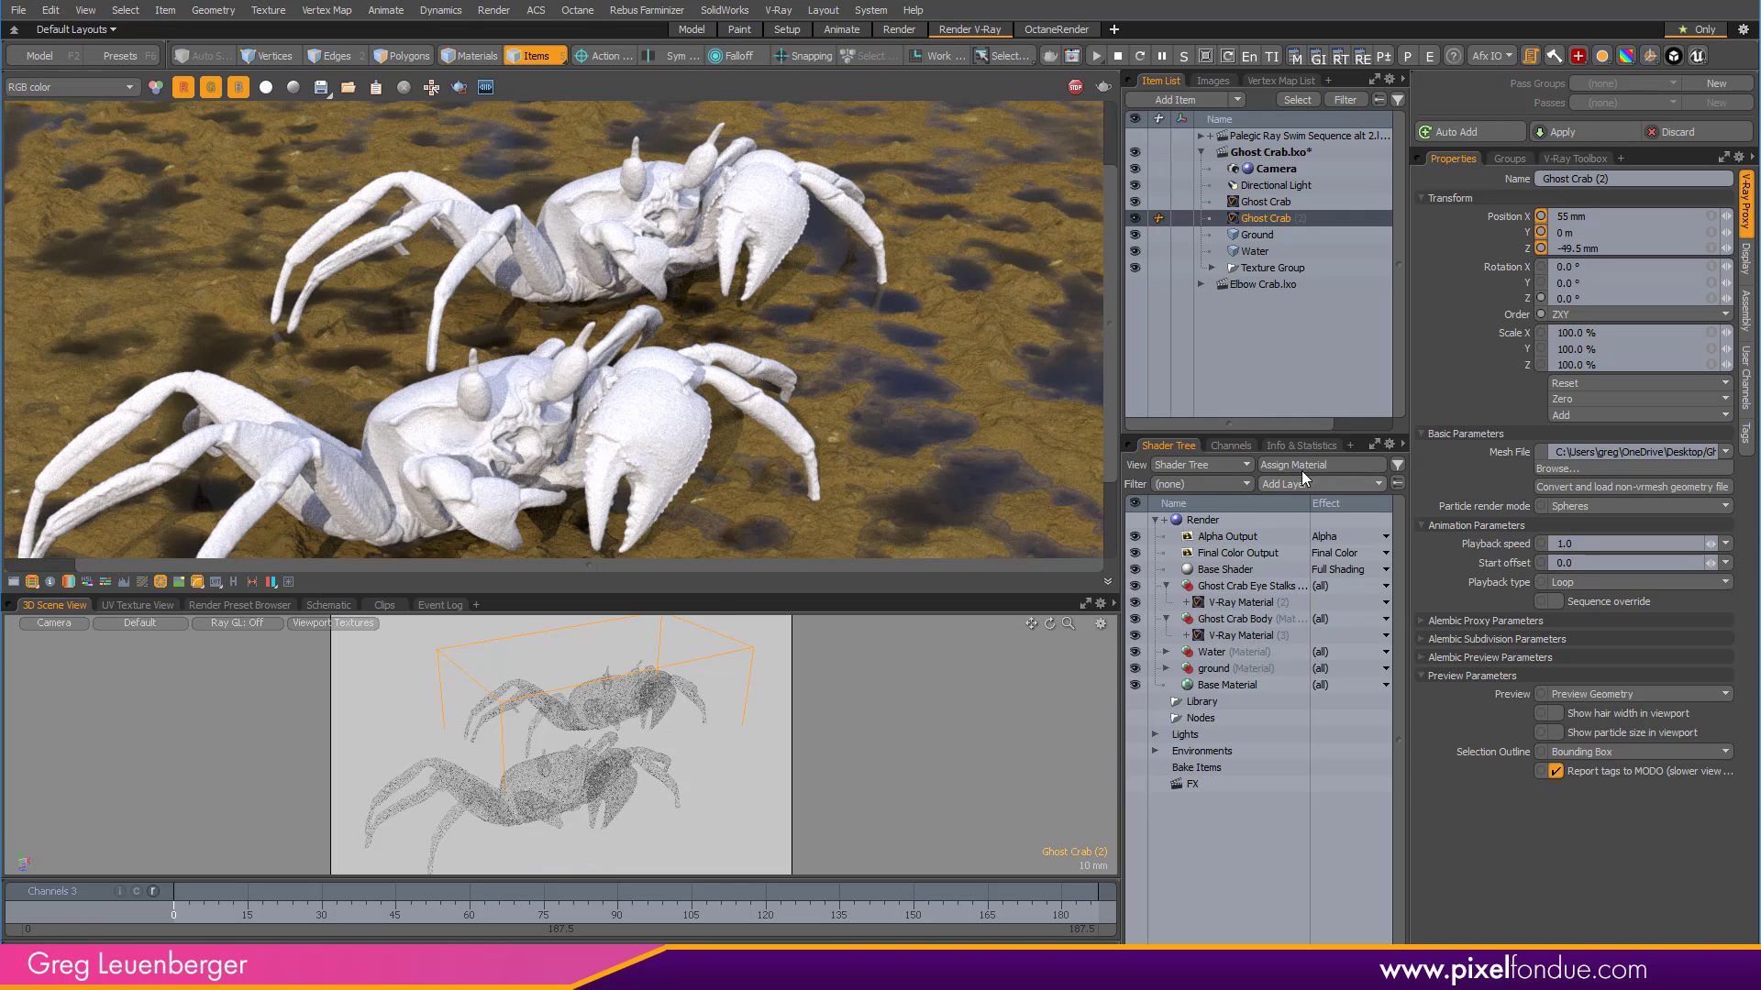
click(1303, 445)
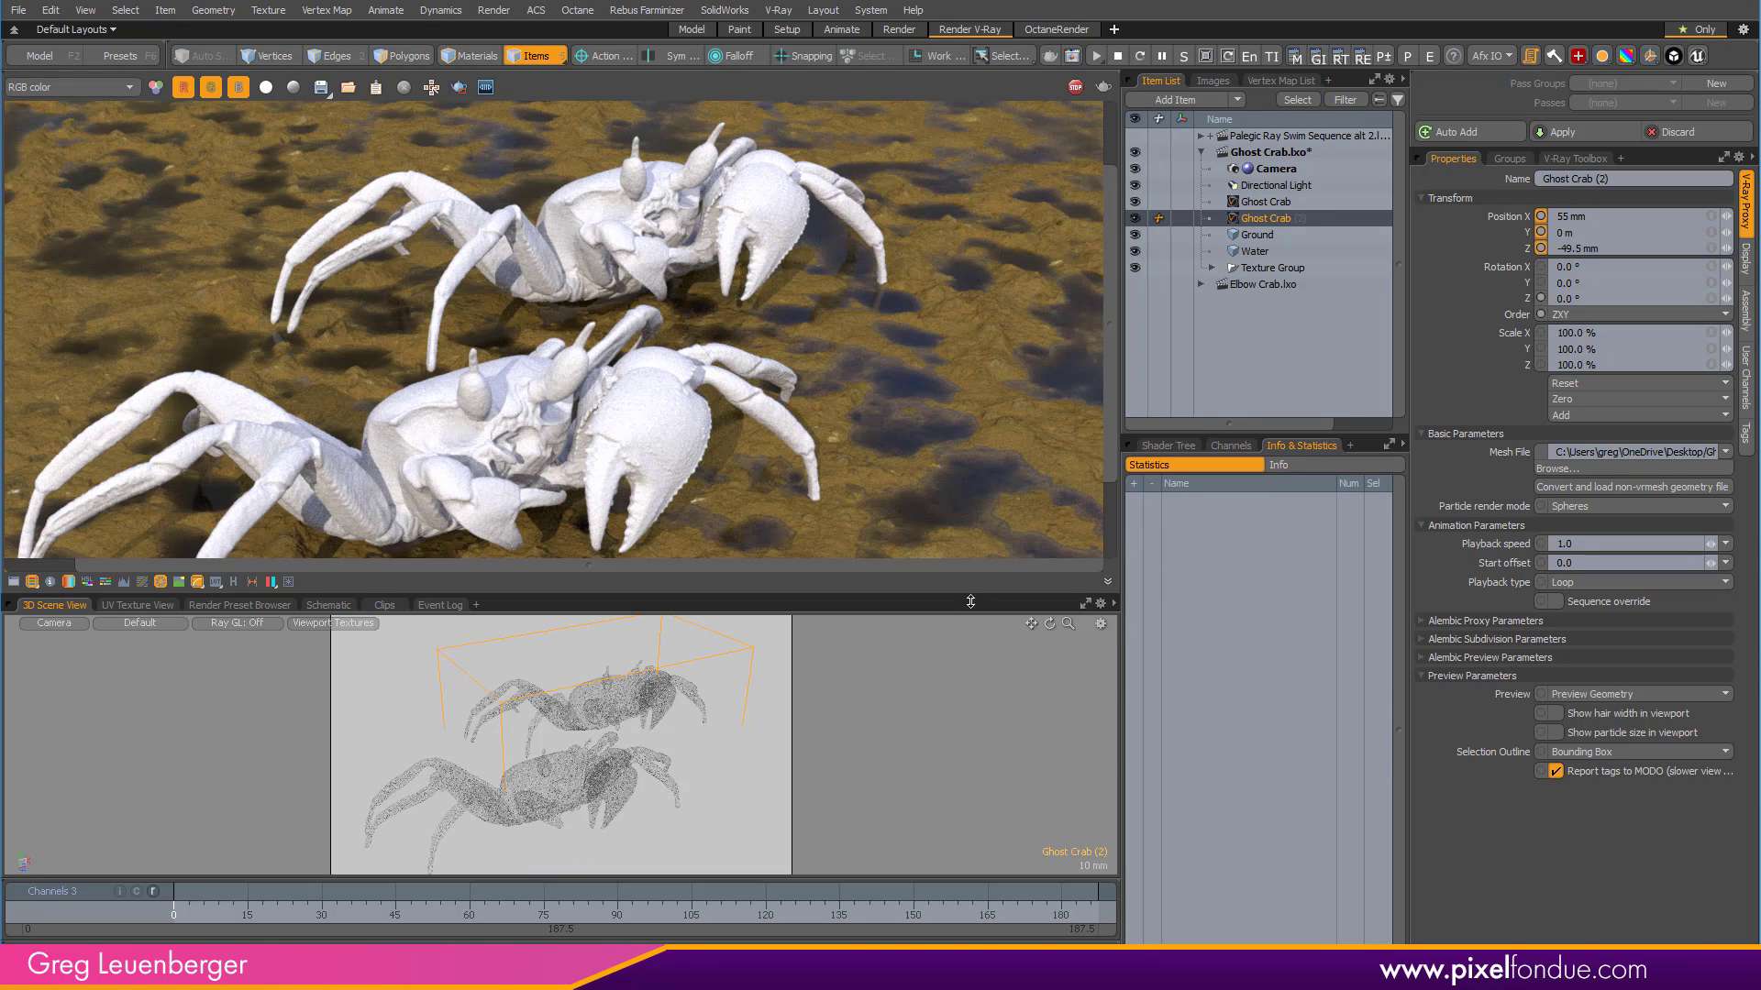
click(1172, 445)
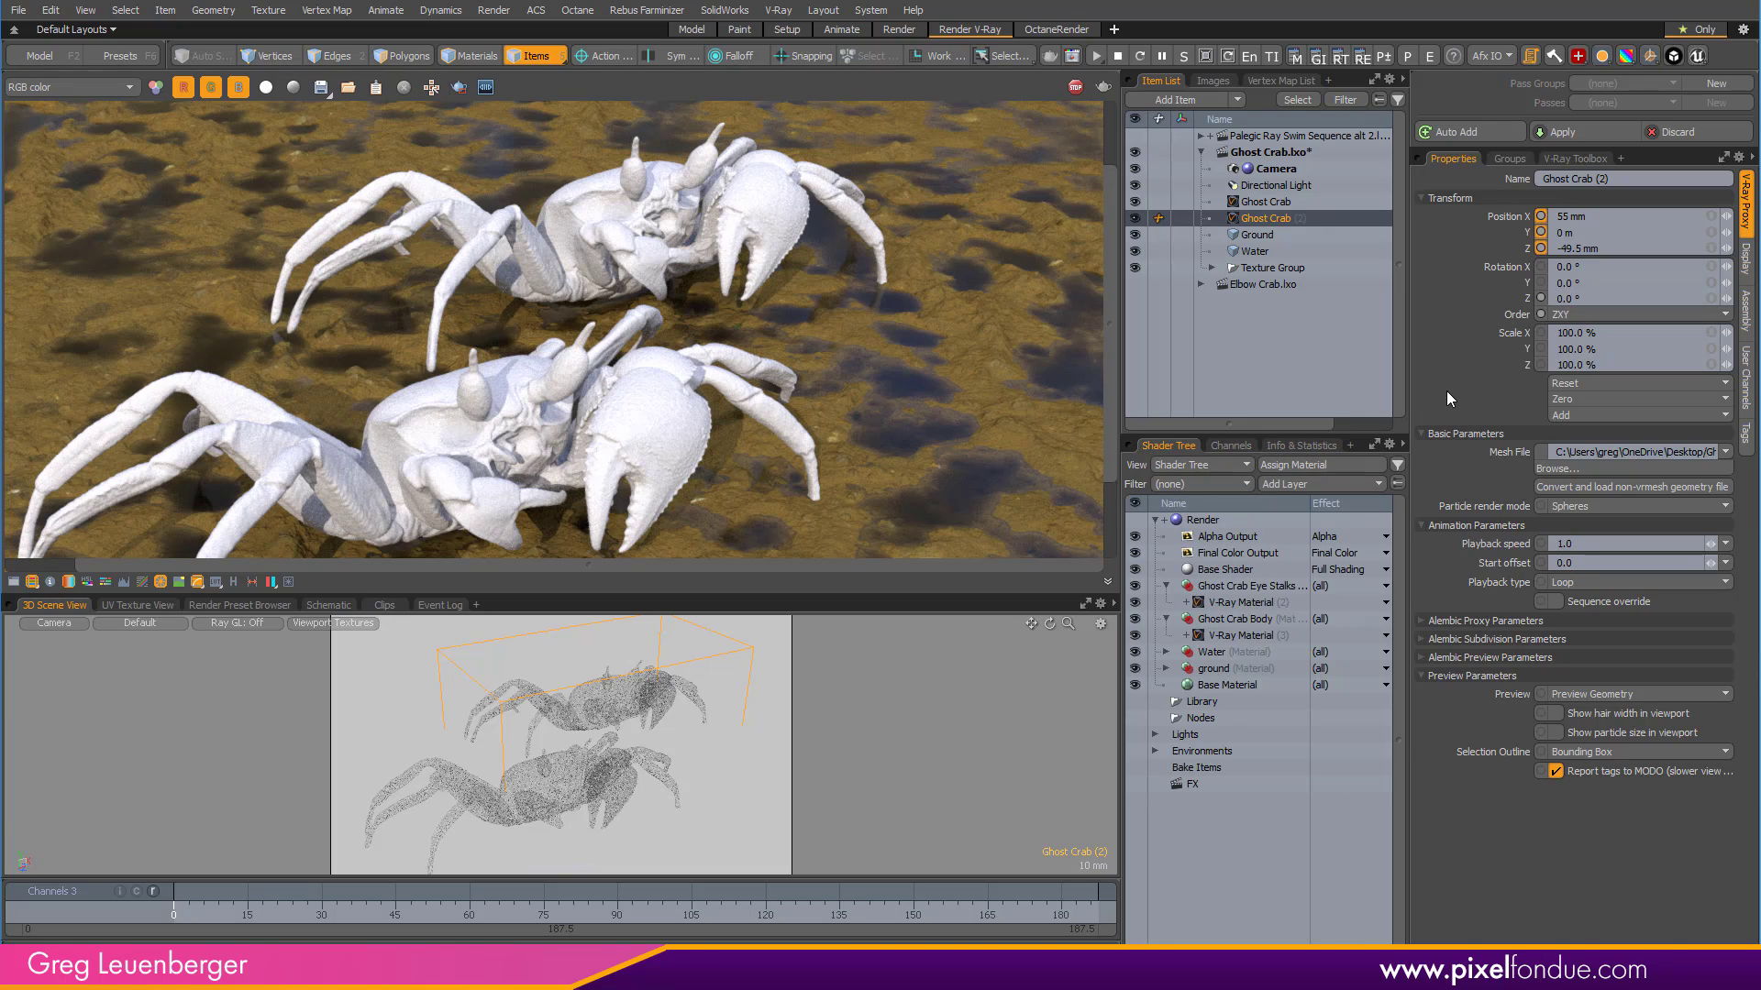
Limit rendering to a region around the front crab's eyes and set the eye stalks material's diffuse color to RGB 188, 34, 0.
click(458, 87)
drag(391, 324, 617, 431)
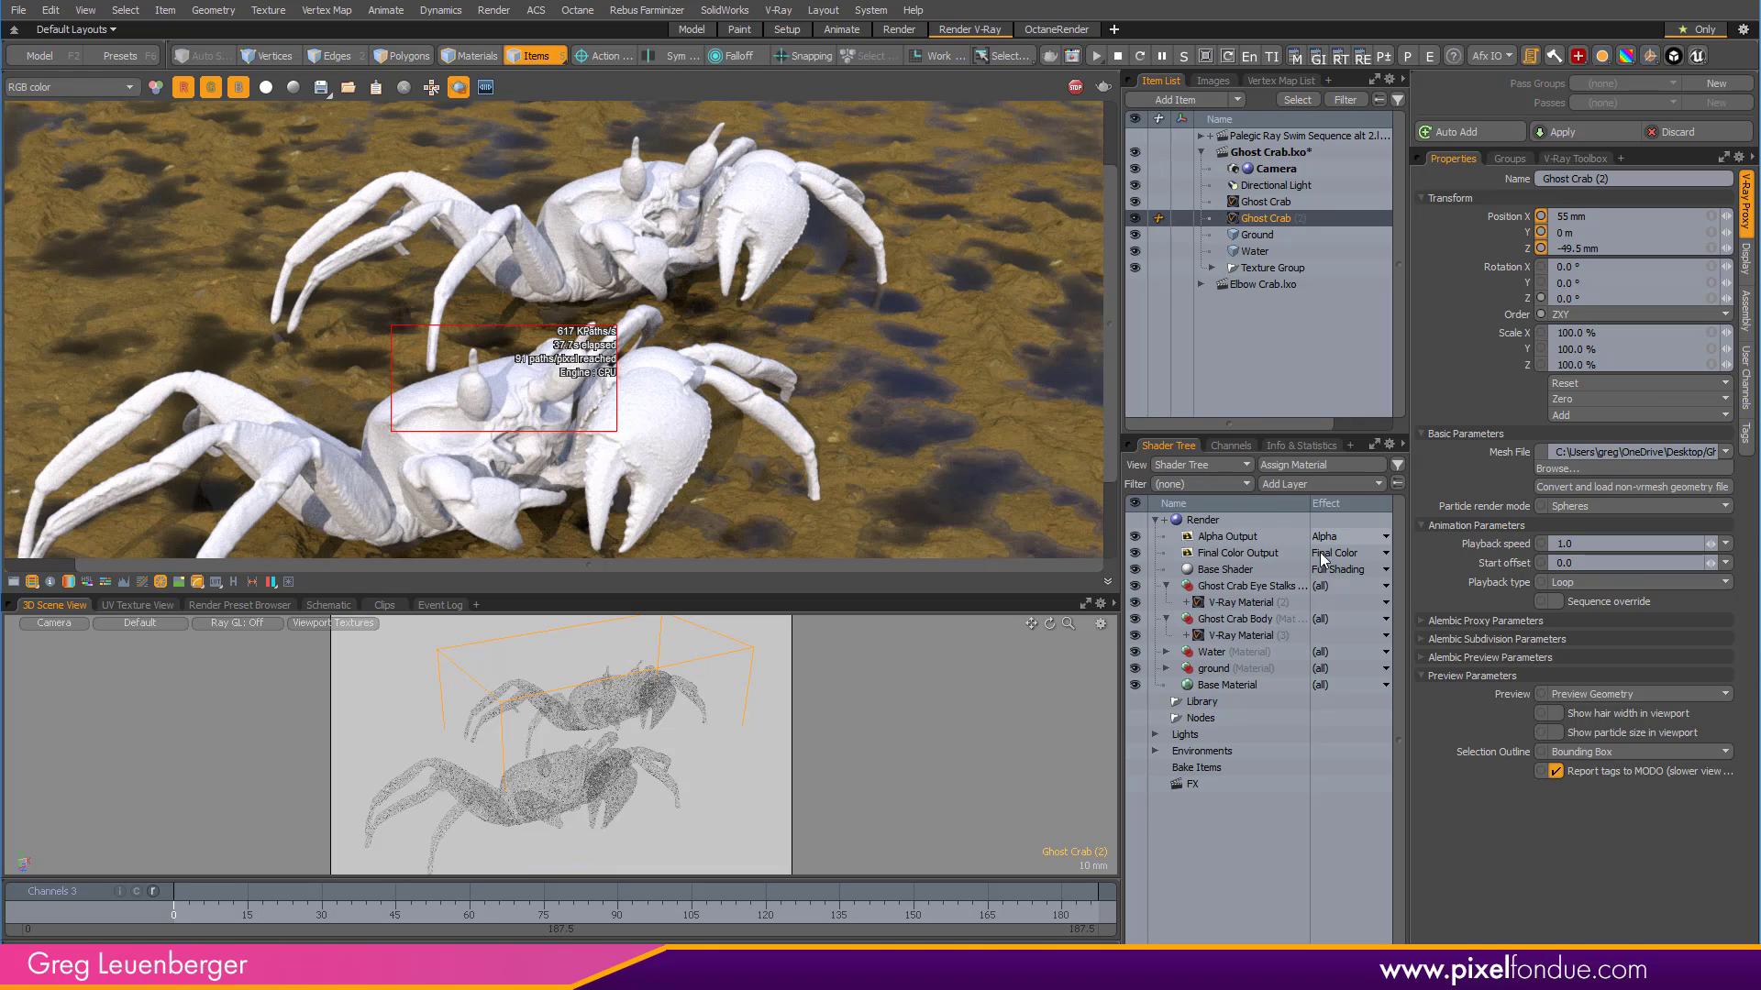
click(1251, 603)
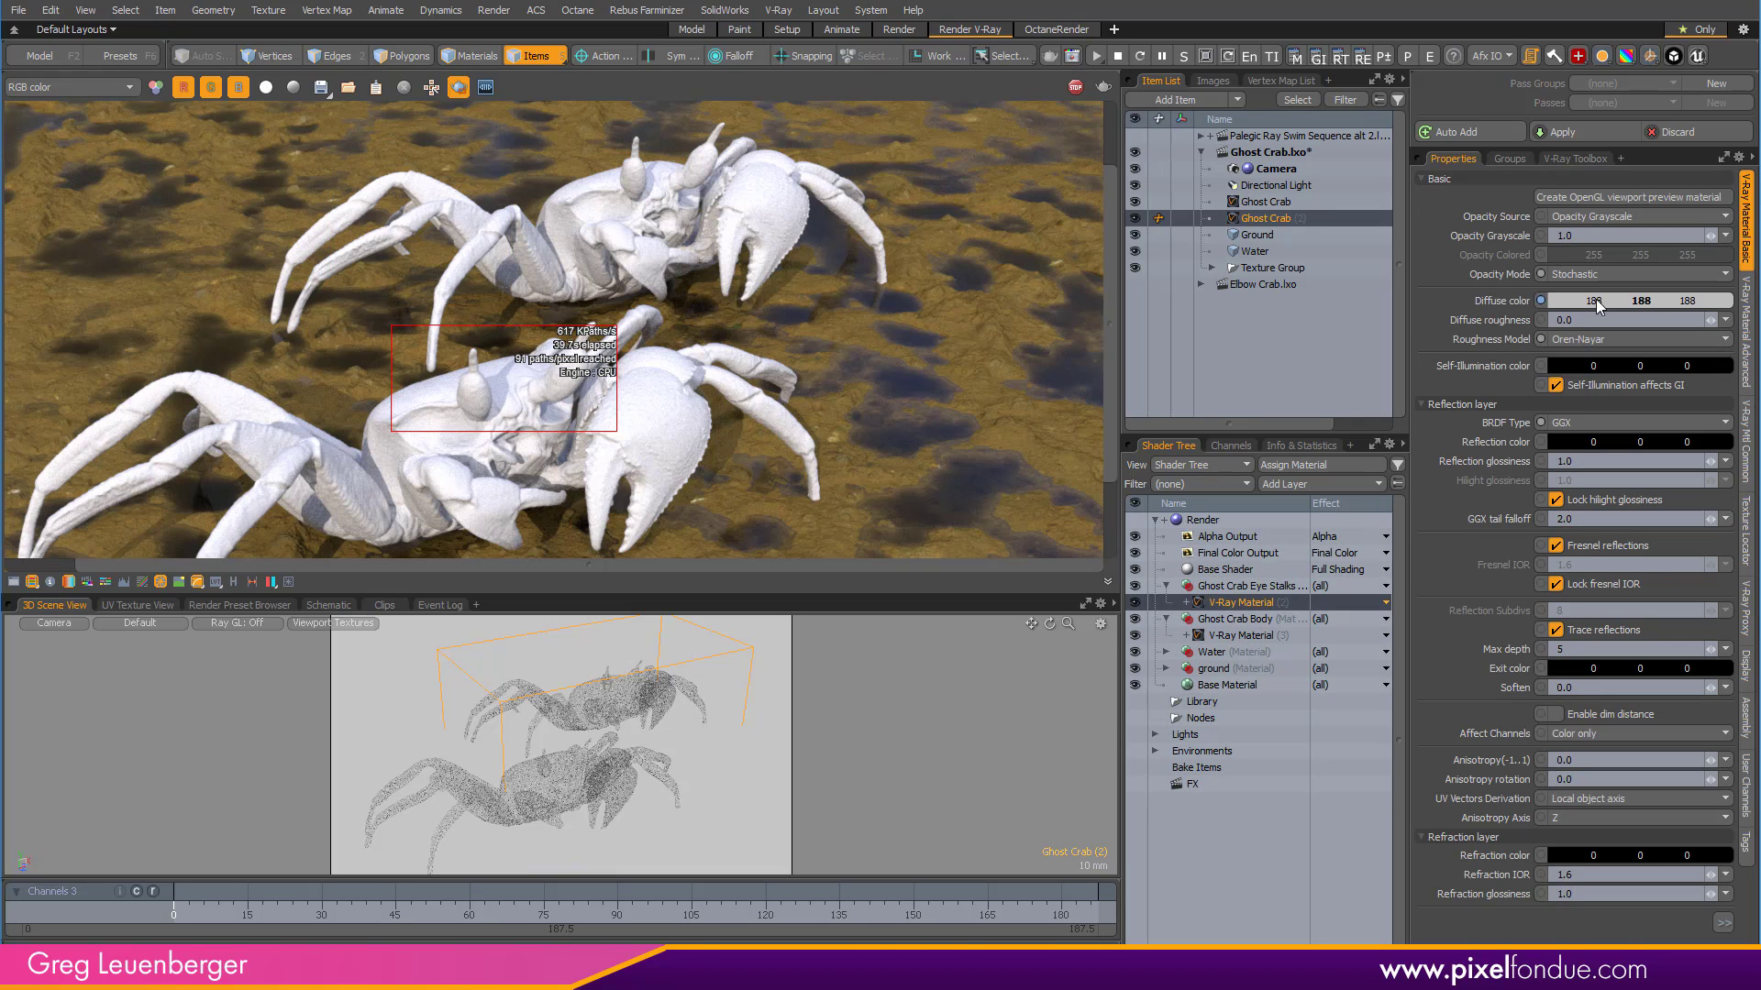
click(1559, 301)
drag(1188, 196, 1222, 184)
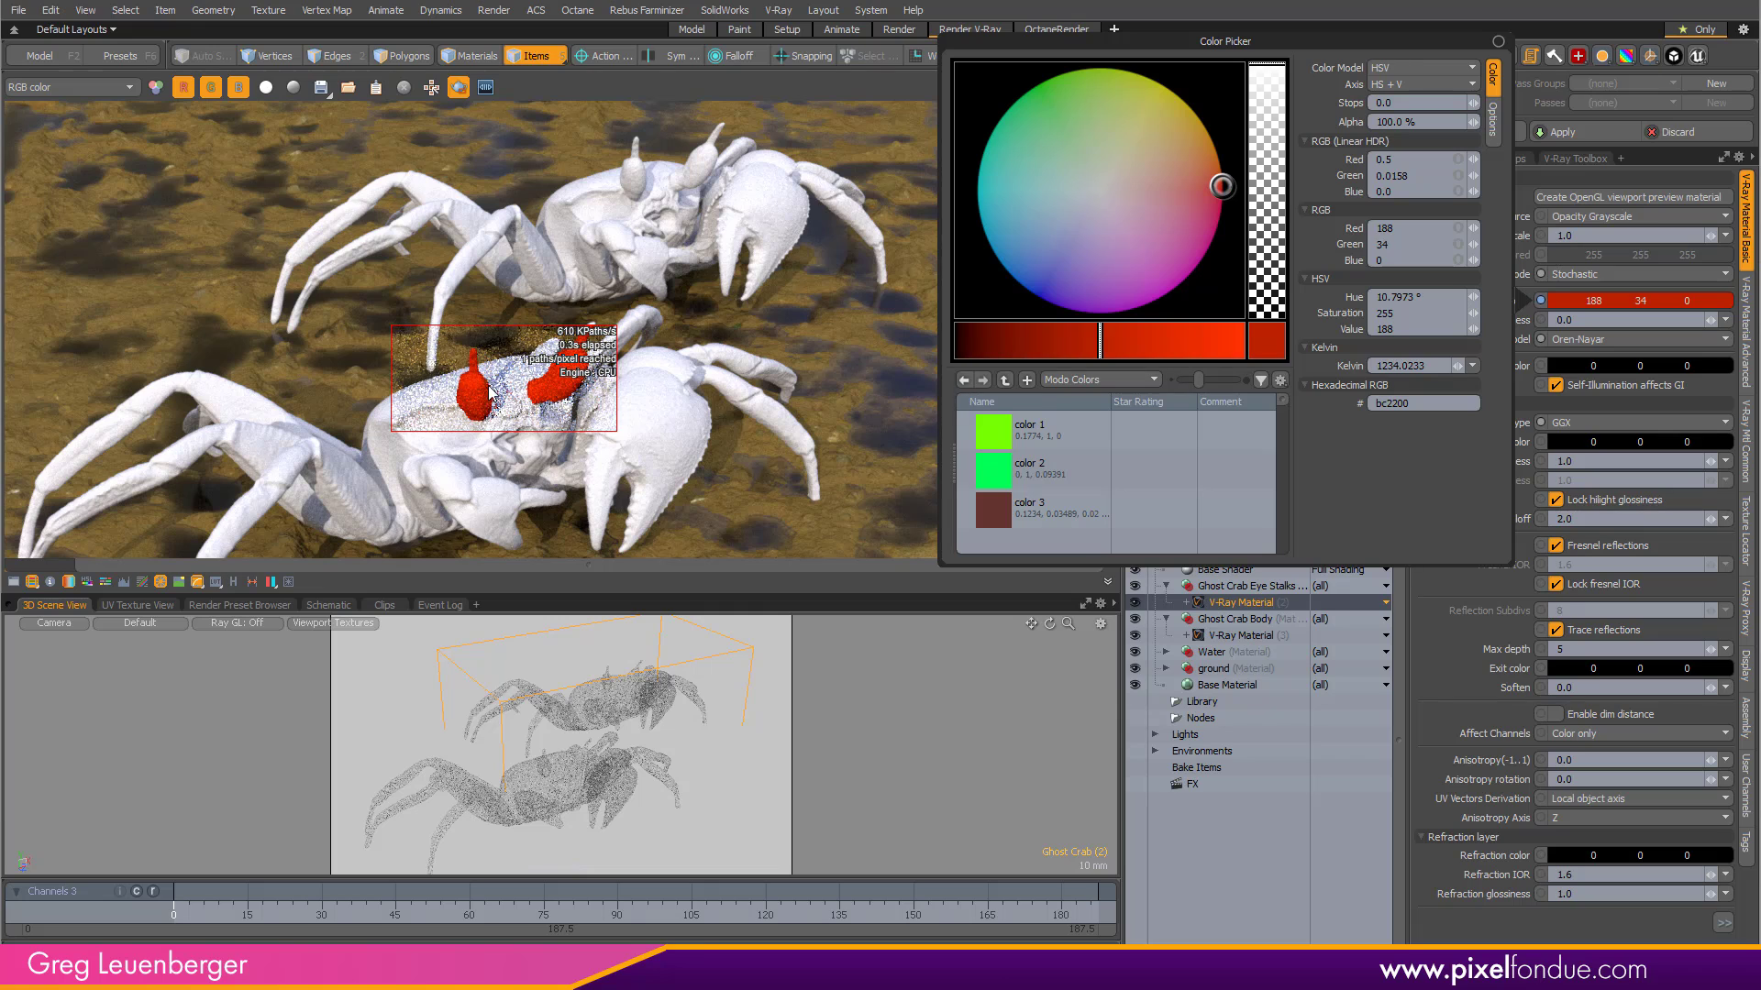
Set the Ghost Crab Body V-Ray material's diffuse color to teal green and collapse the eye stalks material group.
click(1240, 636)
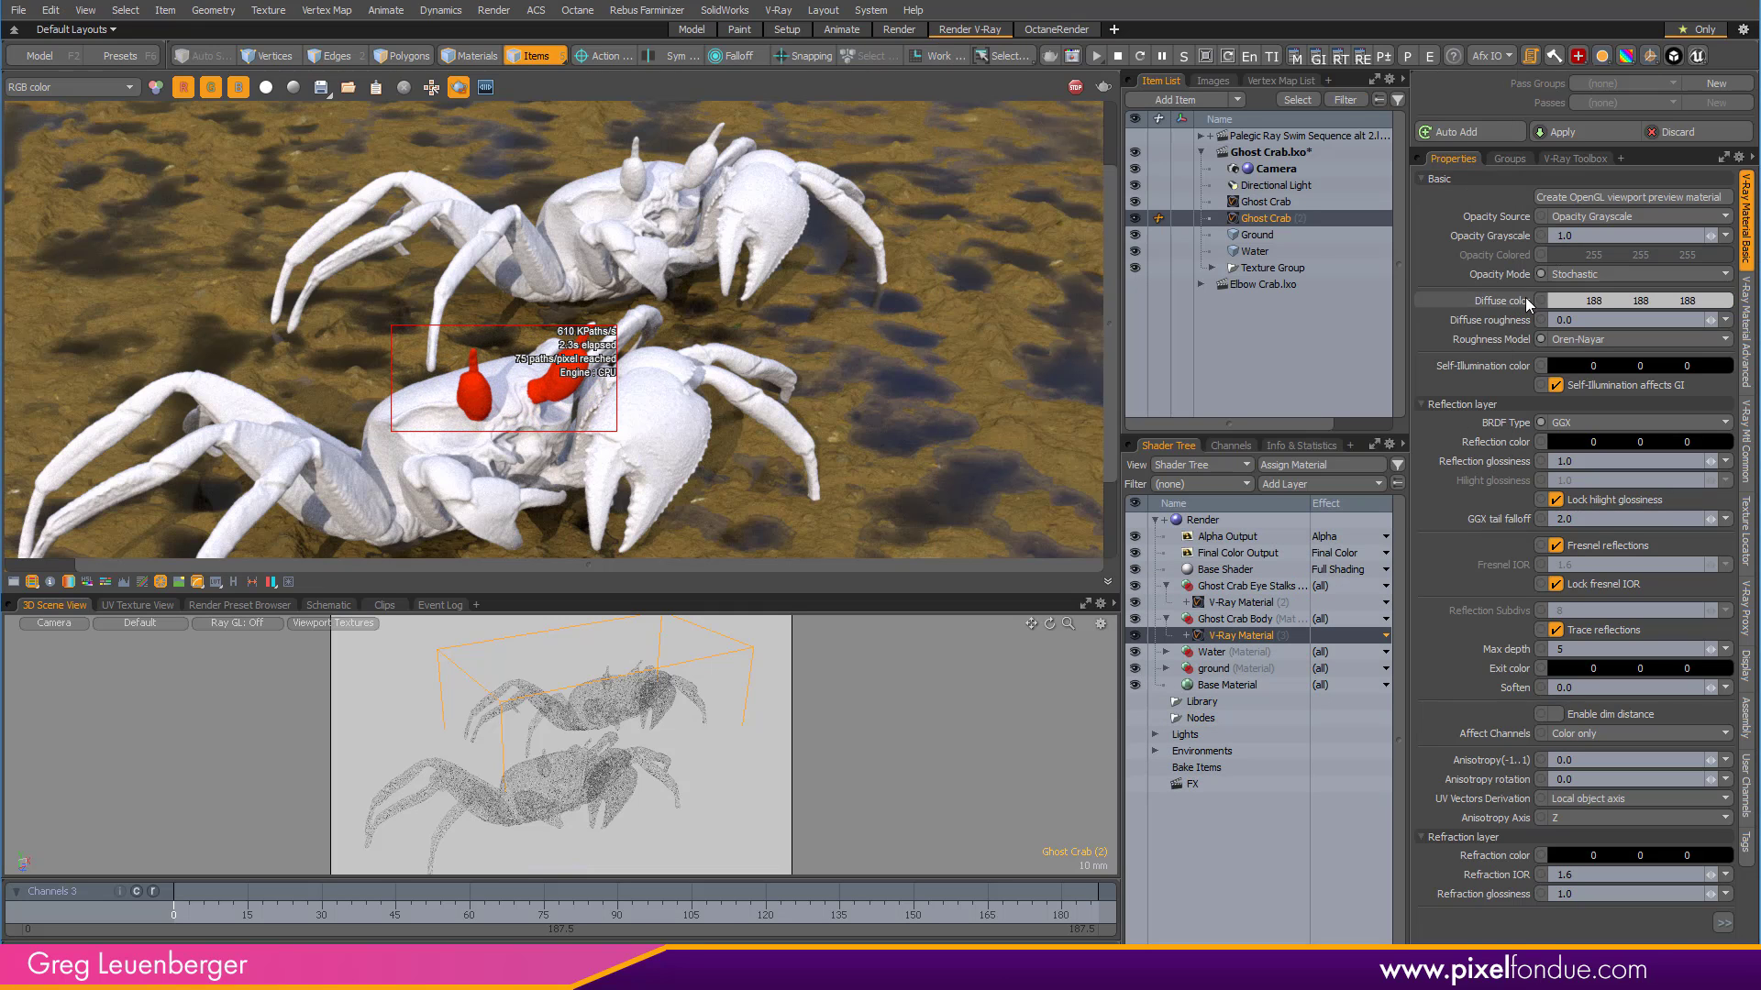
click(1559, 301)
drag(1069, 216, 1010, 134)
click(1020, 797)
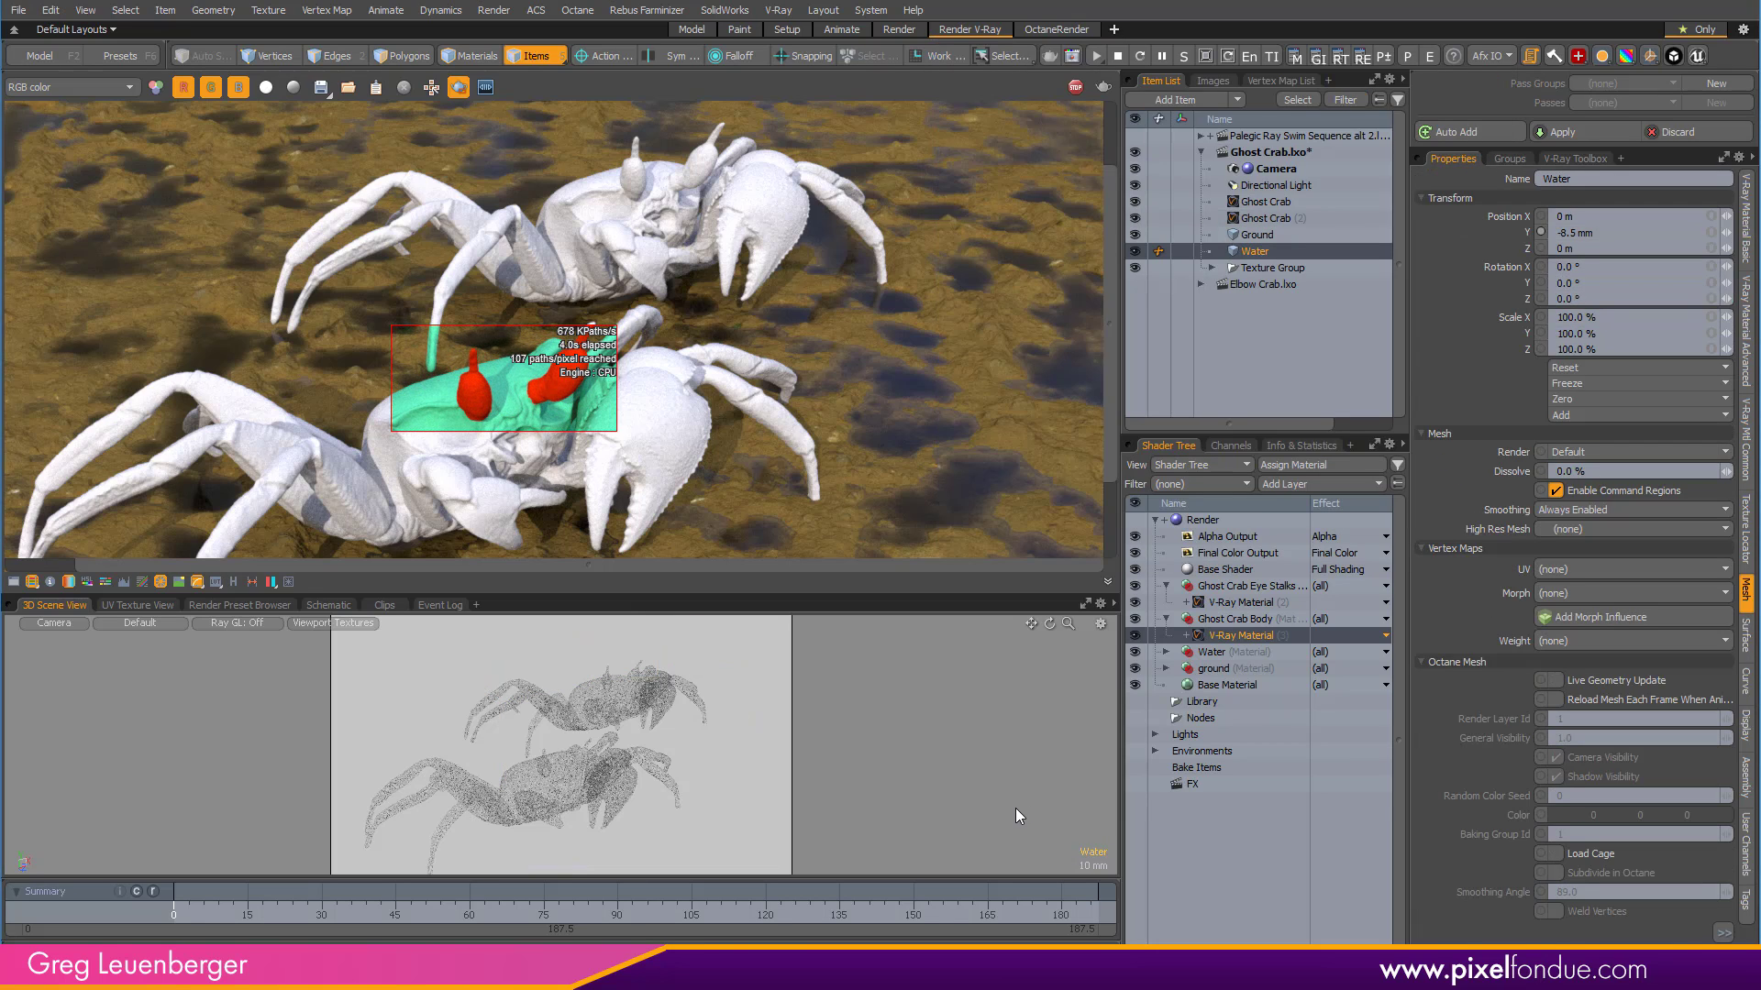
ctrl+click(1229, 631)
click(1166, 587)
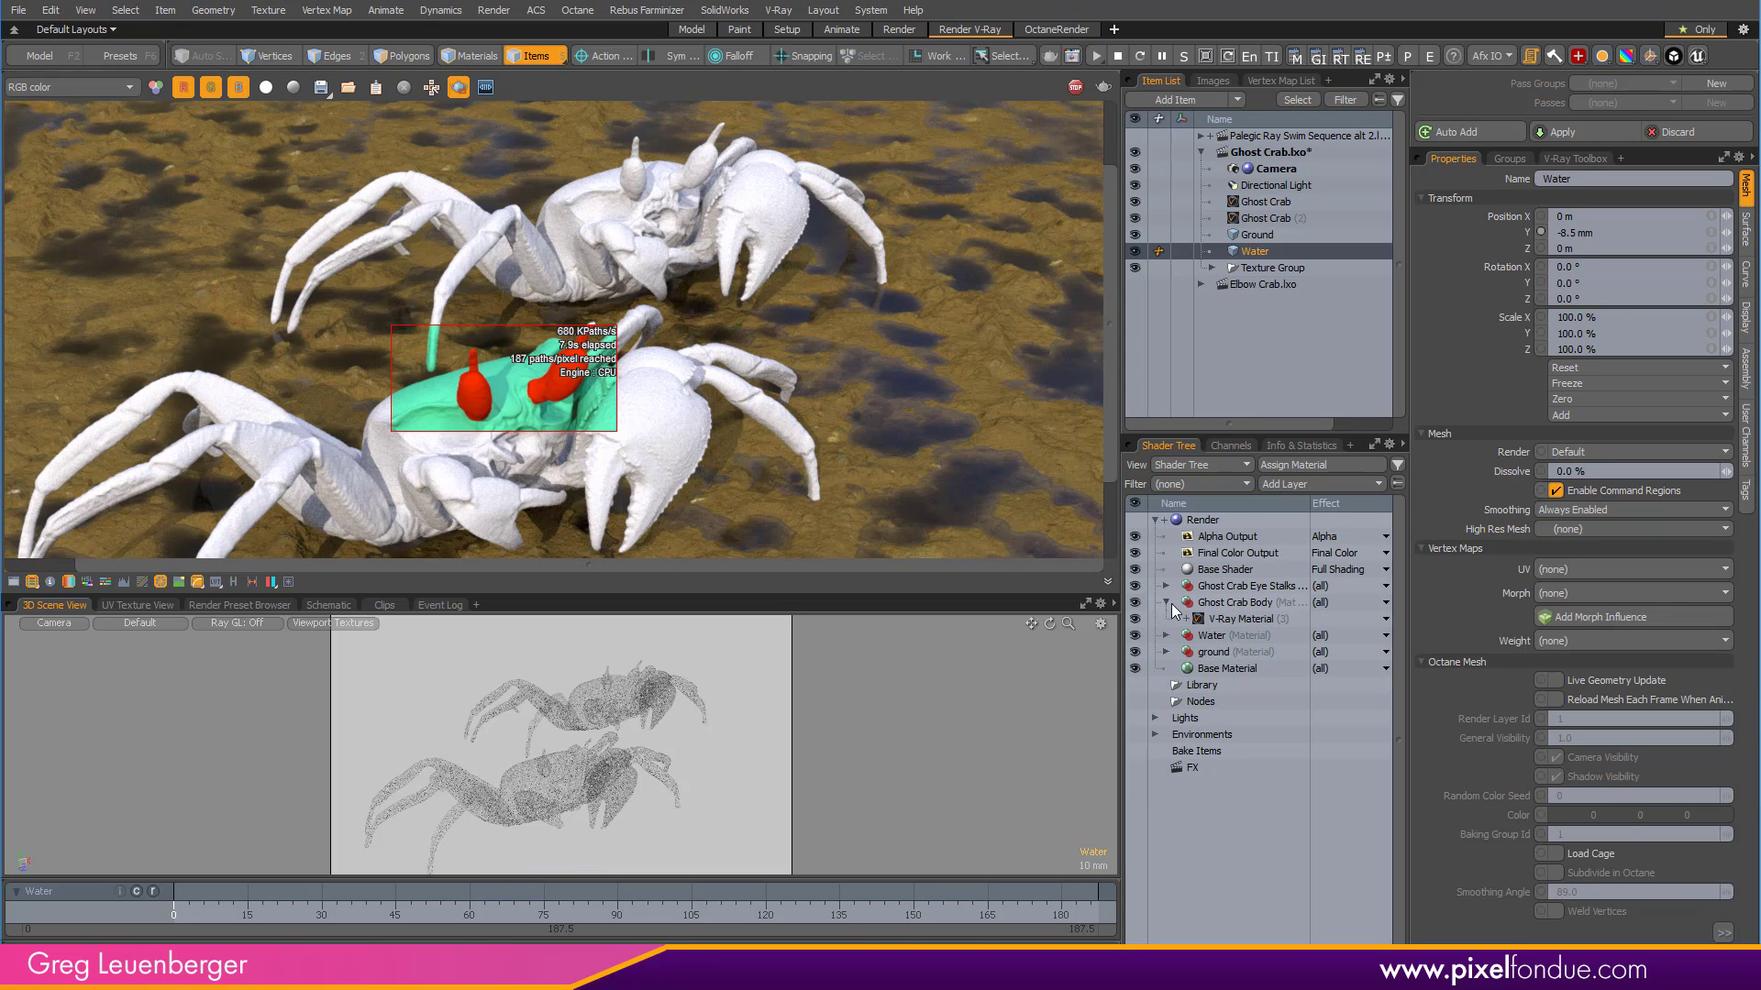
Collapse the Ghost Crab Body material group and replace the Ghost Crab (2) proxy's mesh file with Elbow Crab.vrmesh.
click(1167, 603)
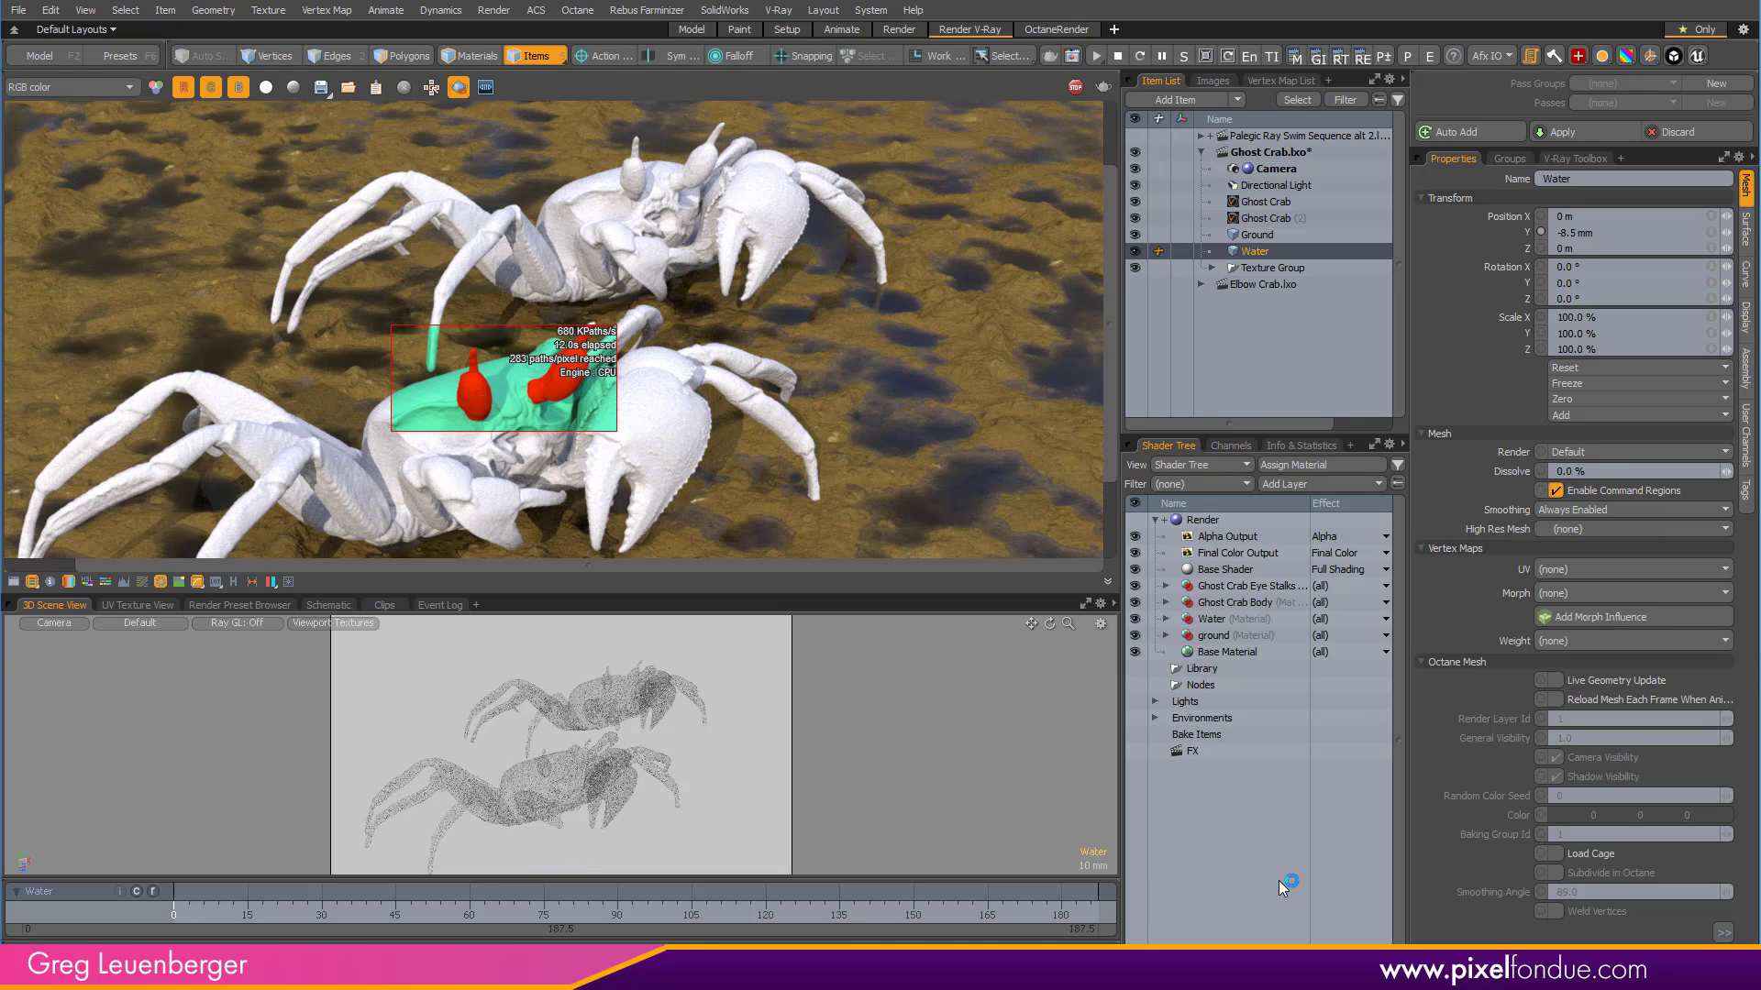
click(1285, 216)
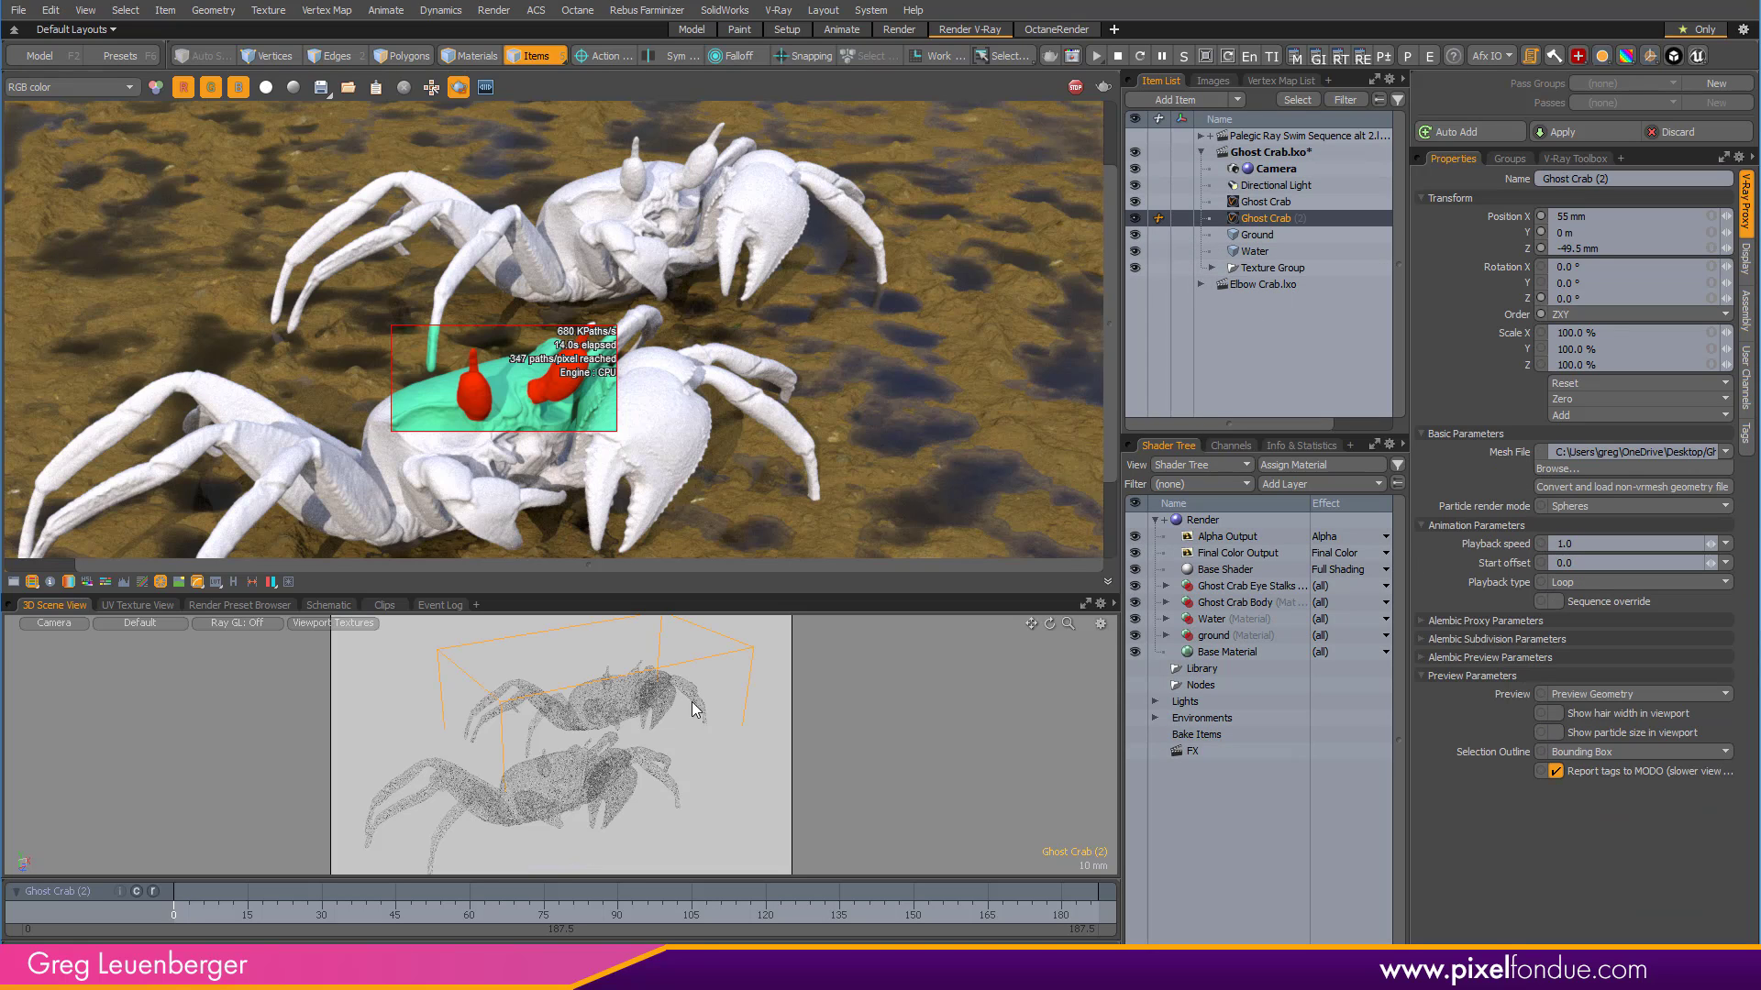
click(1565, 476)
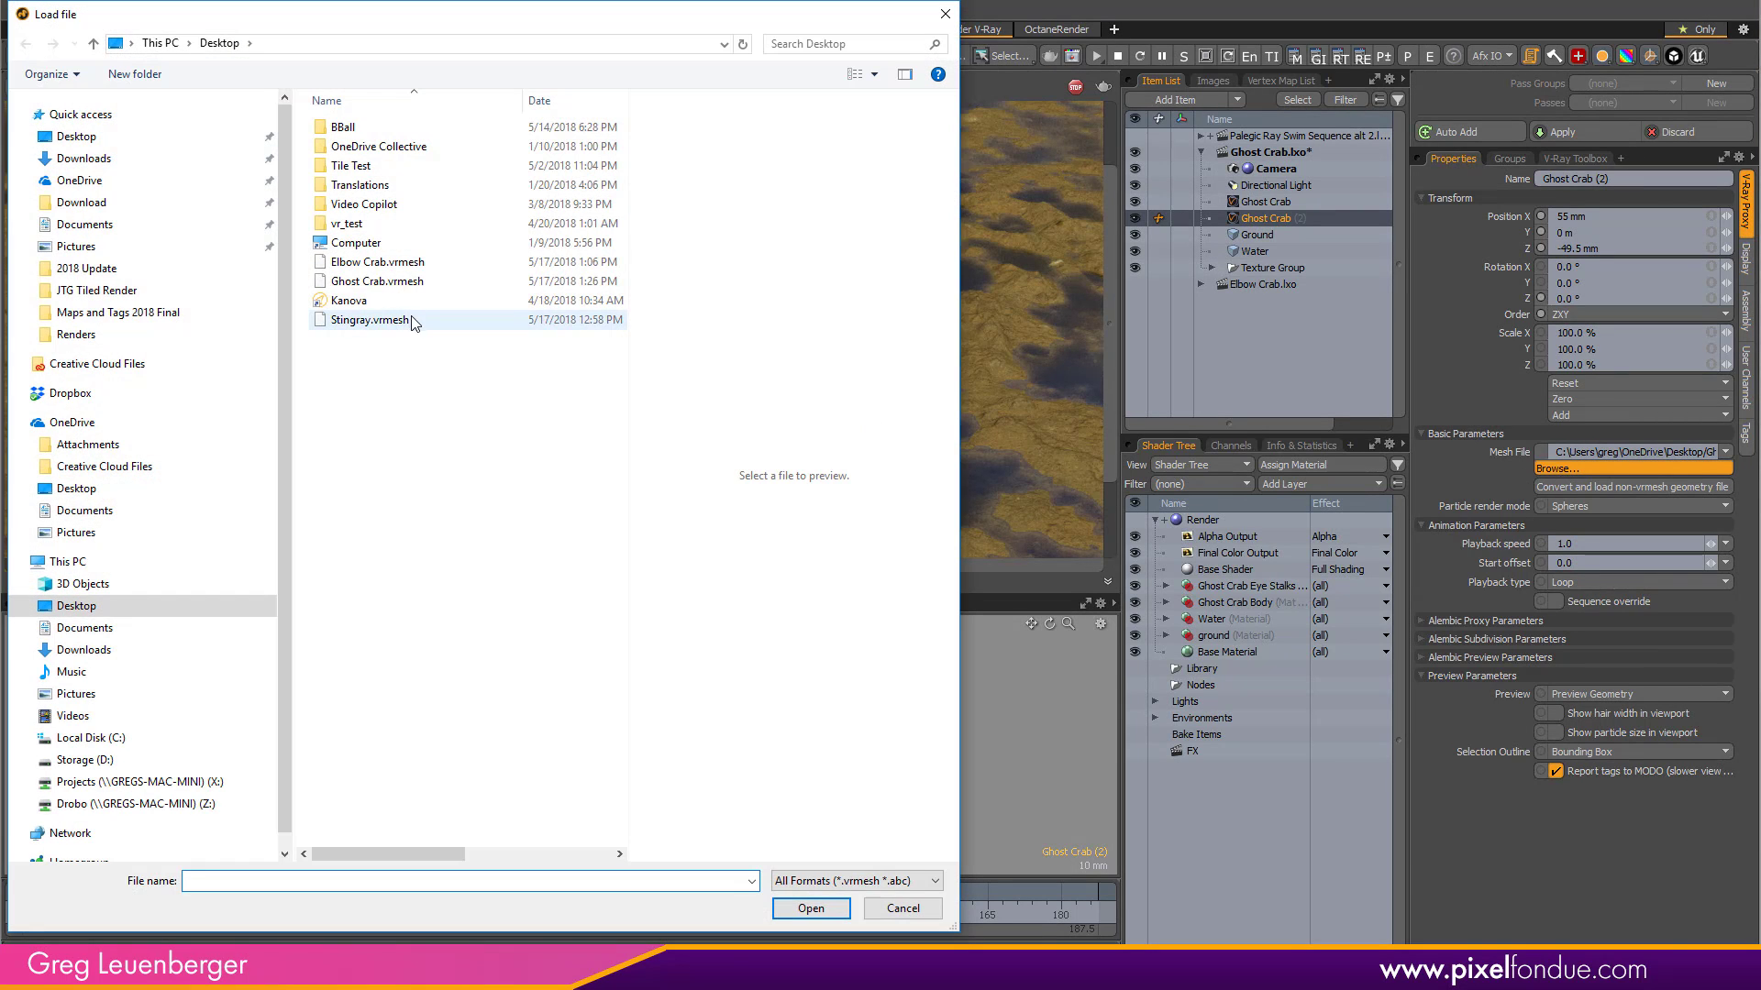
click(409, 265)
click(811, 908)
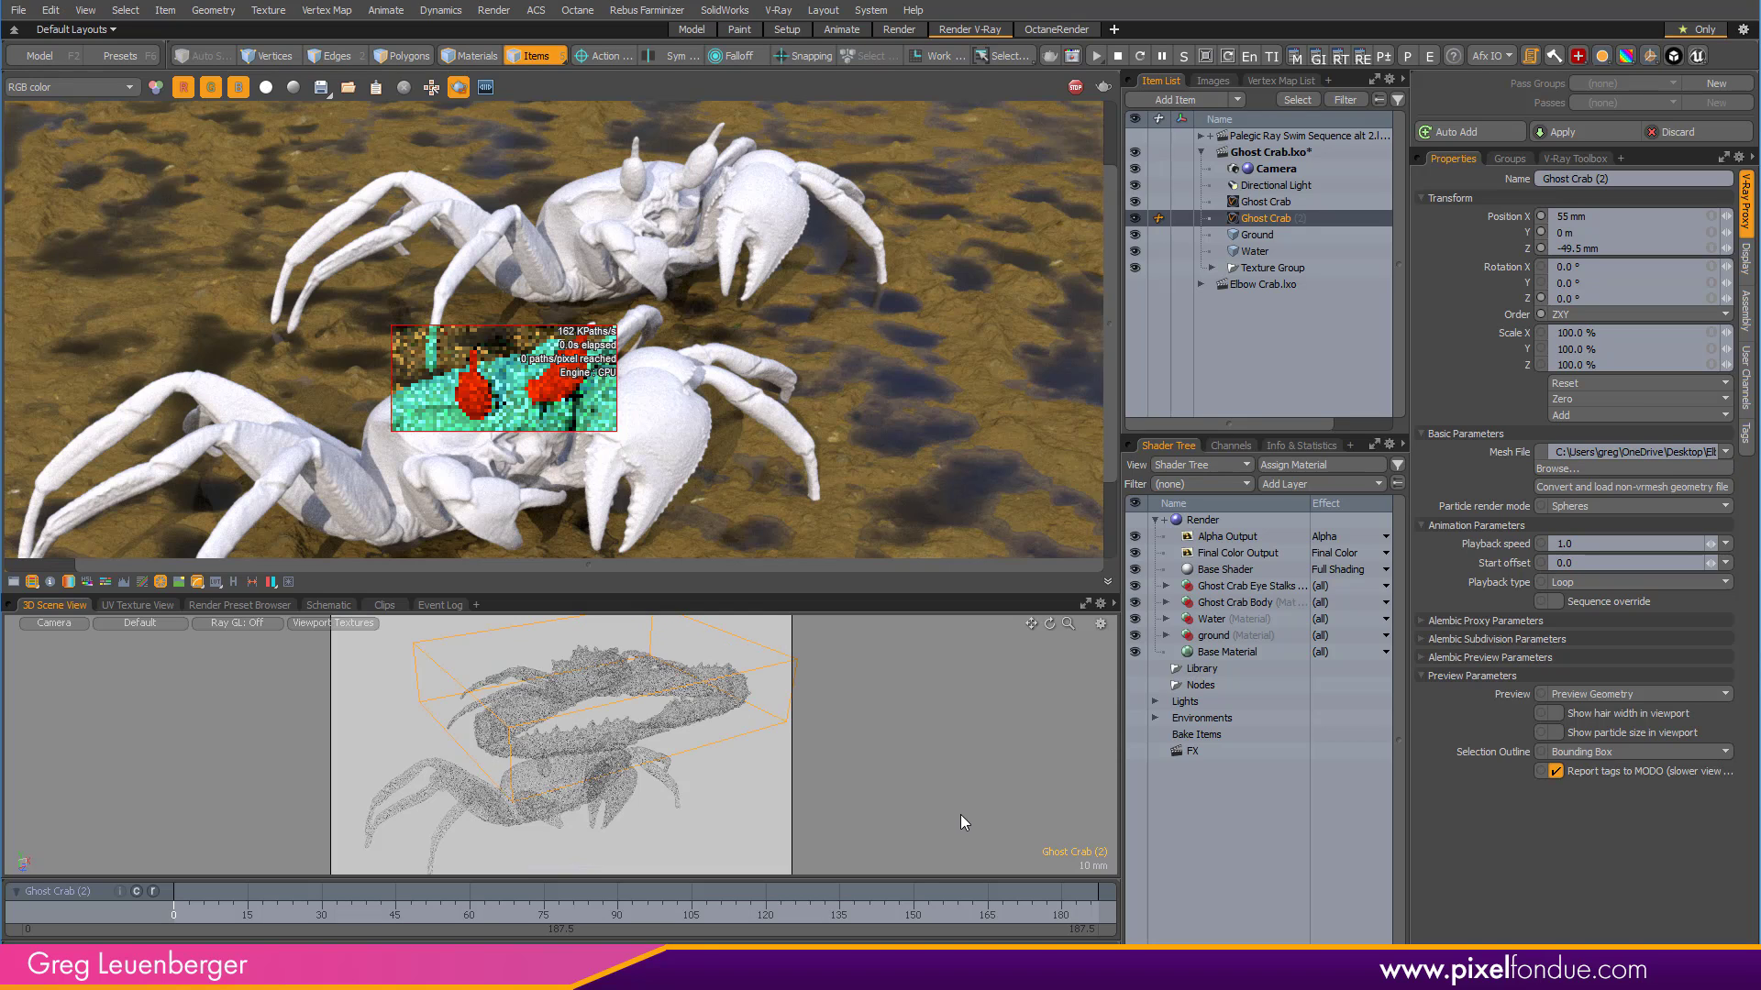
Turn off region rendering, reframe the camera, and move the Ghost Crab (2) proxy to X 62.5 mm, Z -66 mm behind the green crab.
click(458, 87)
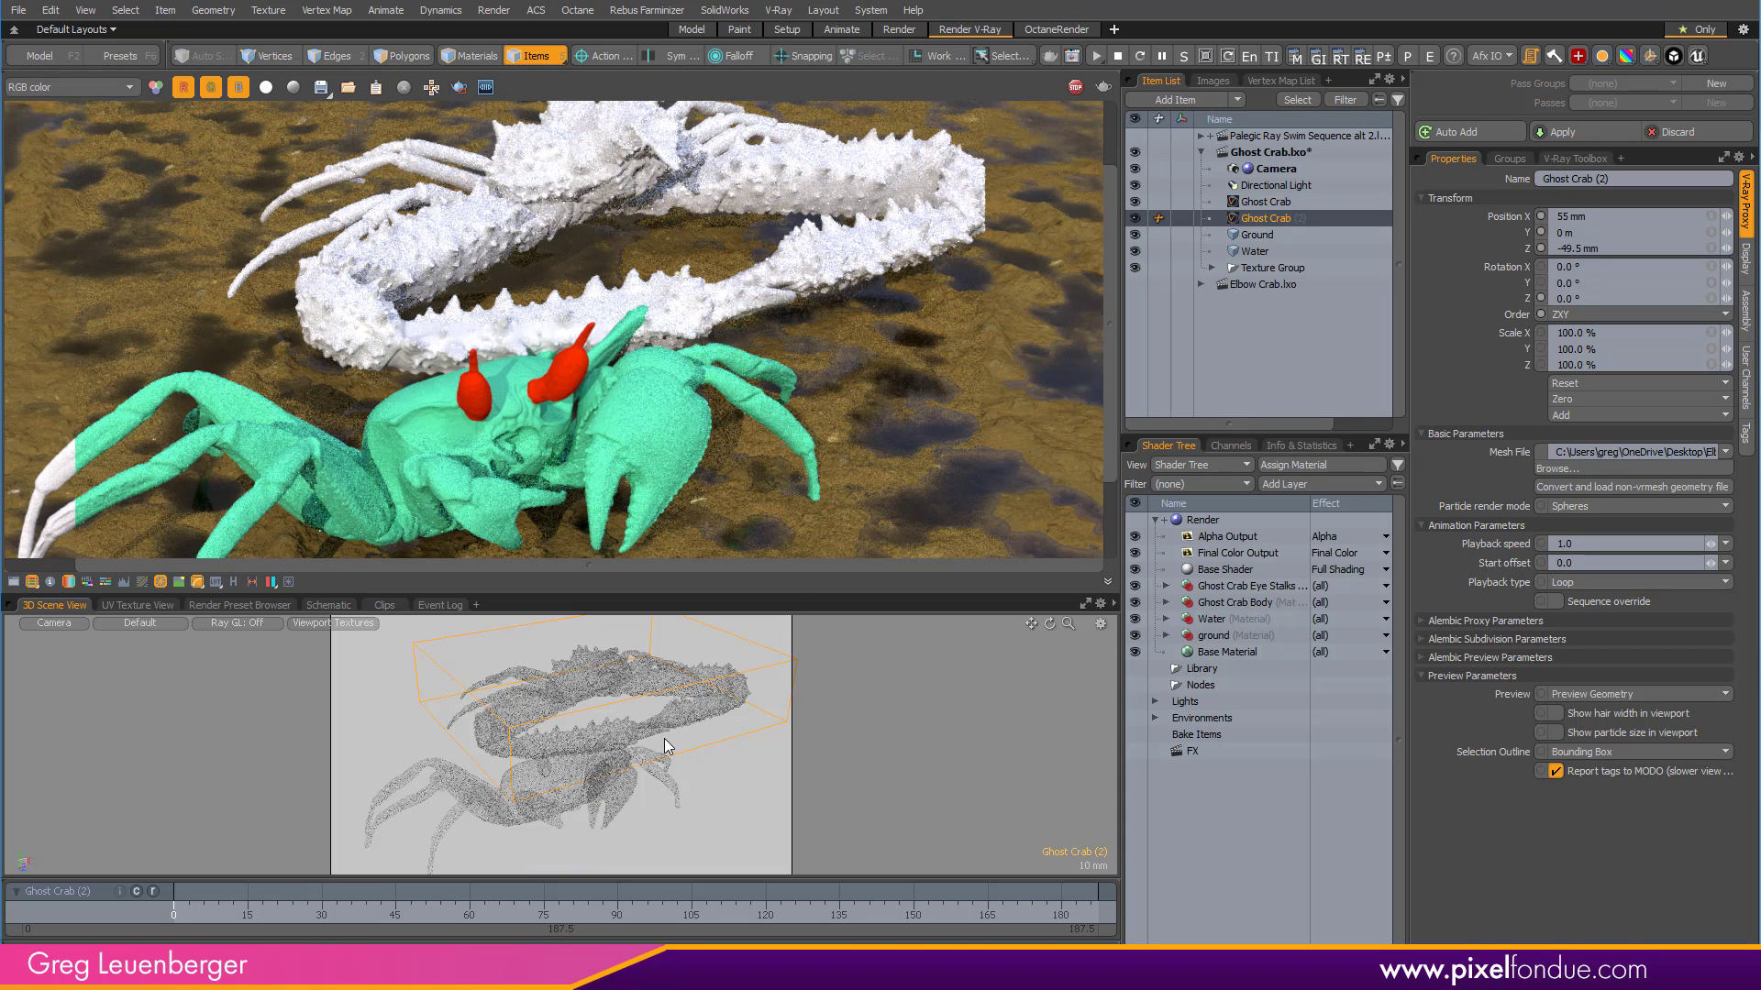
alt+drag(642, 736, 579, 798)
scroll(660, 736, down, 1)
key(w)
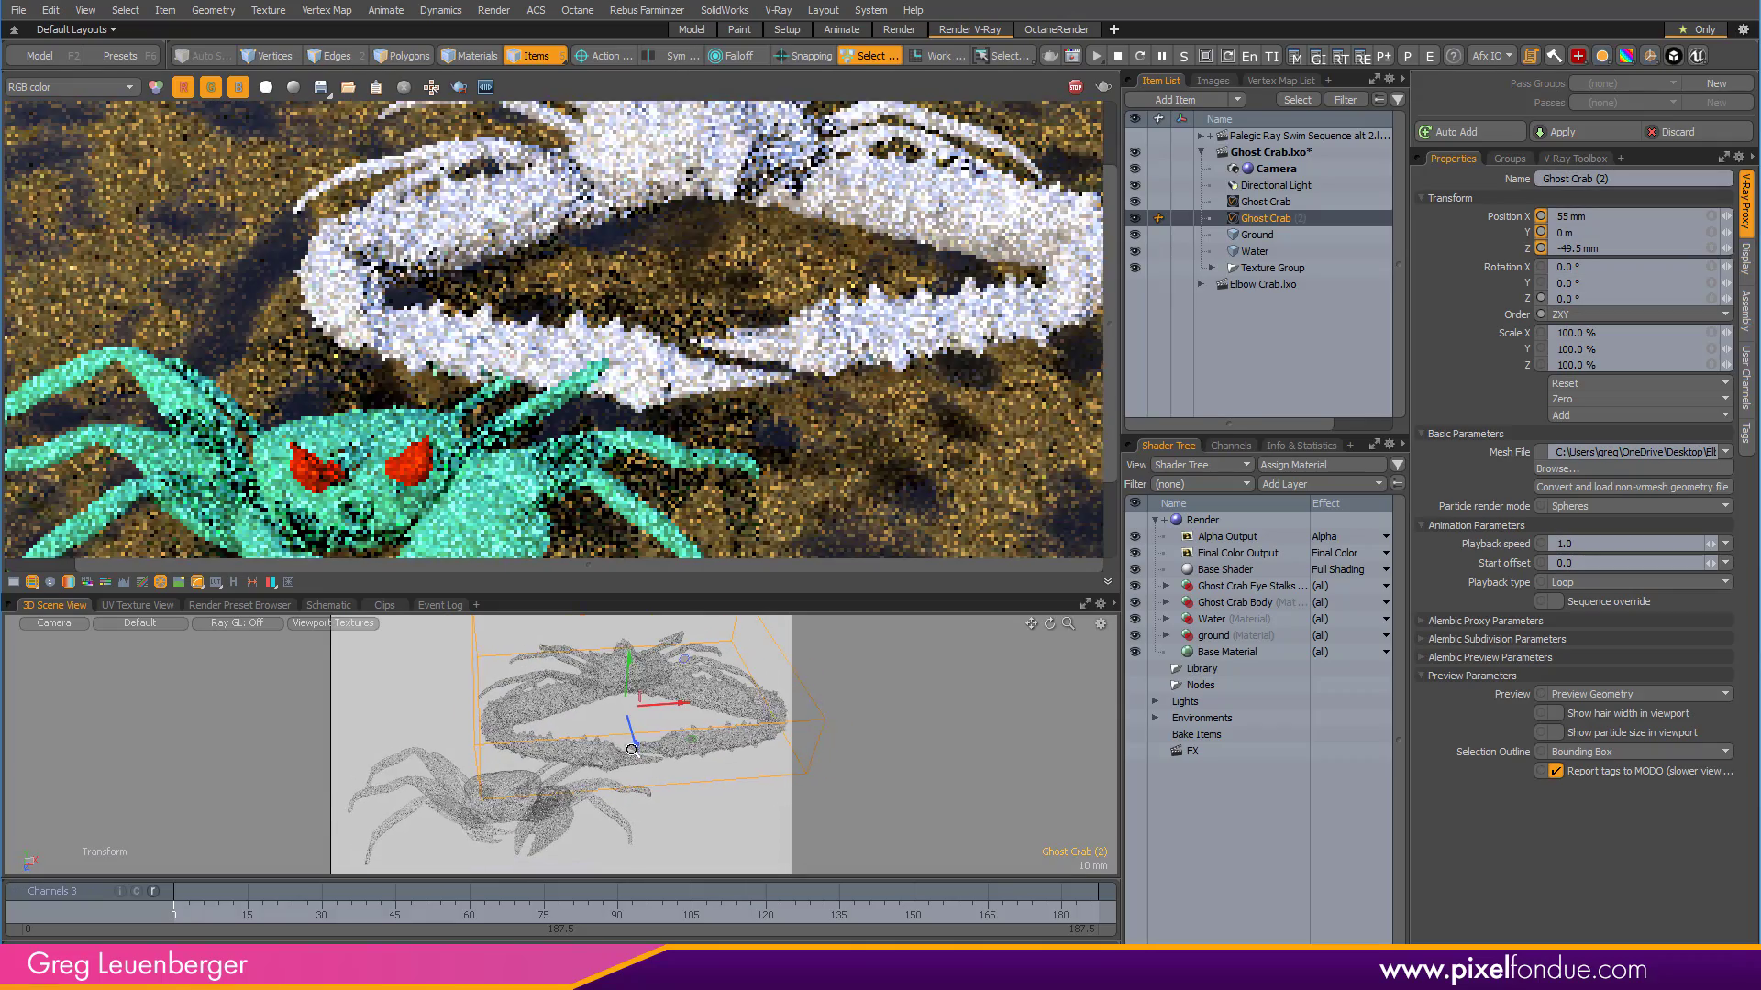
drag(701, 743, 774, 765)
key(q)
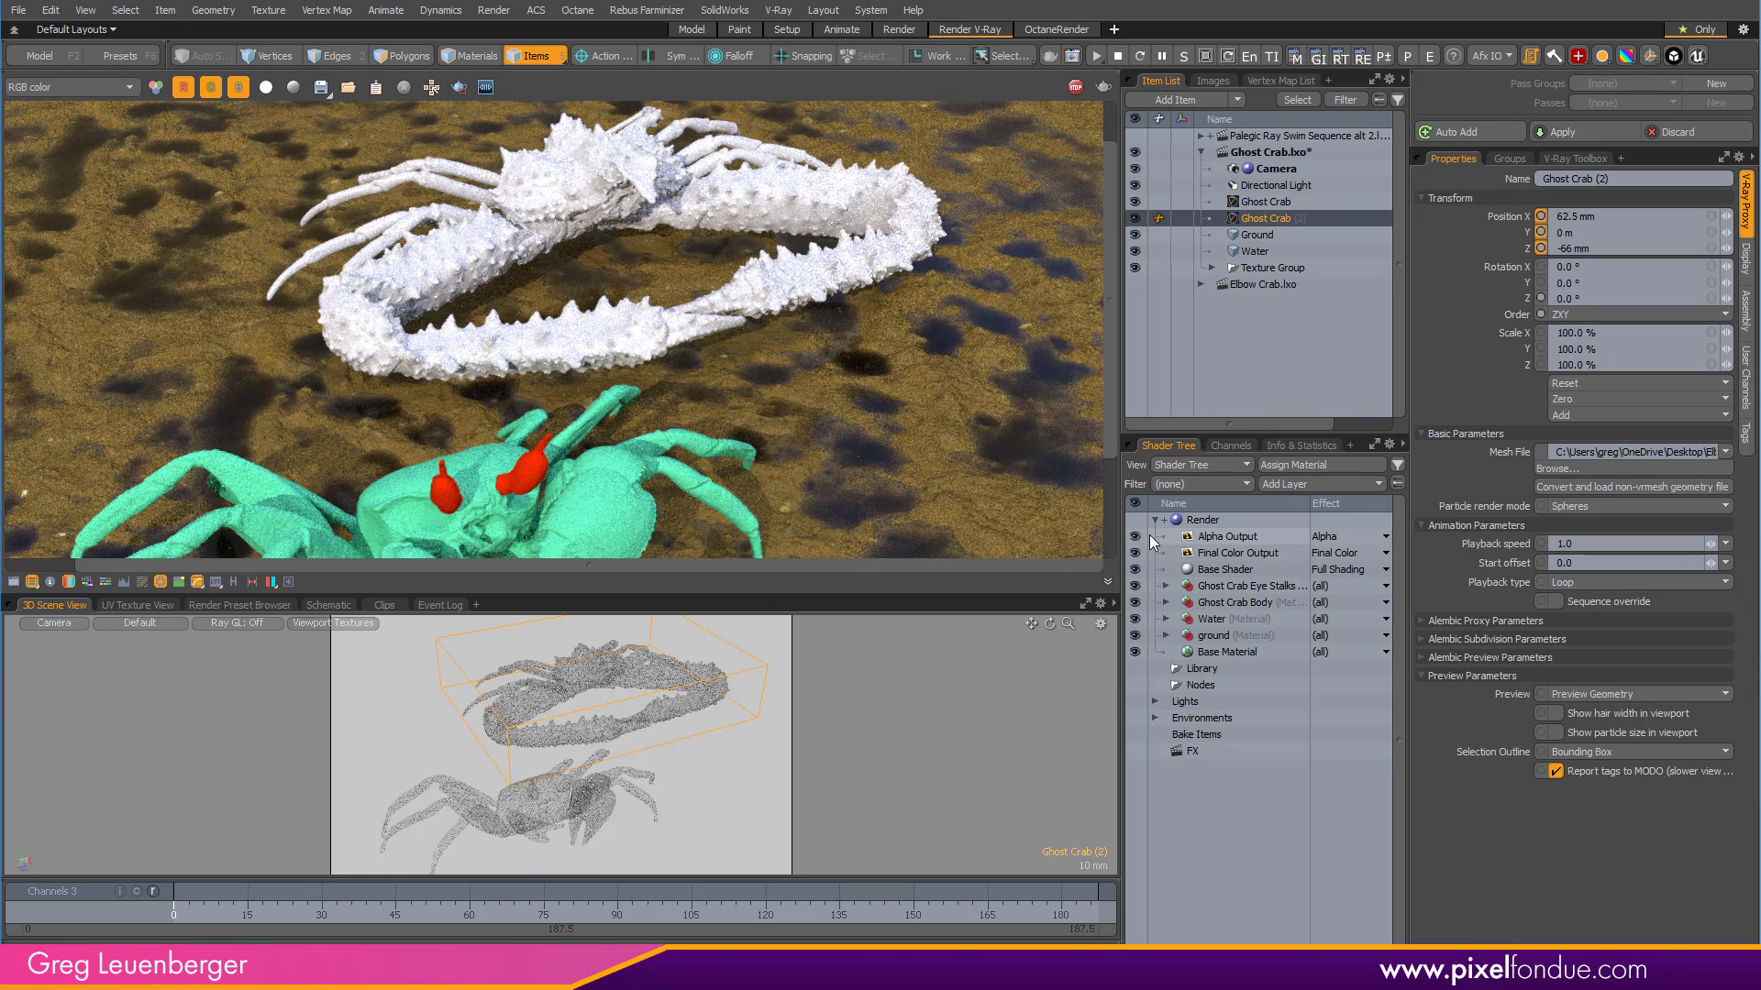
Add a material group to the shader tree and set its polygon tag to Elbow Crab Legs.
click(1297, 443)
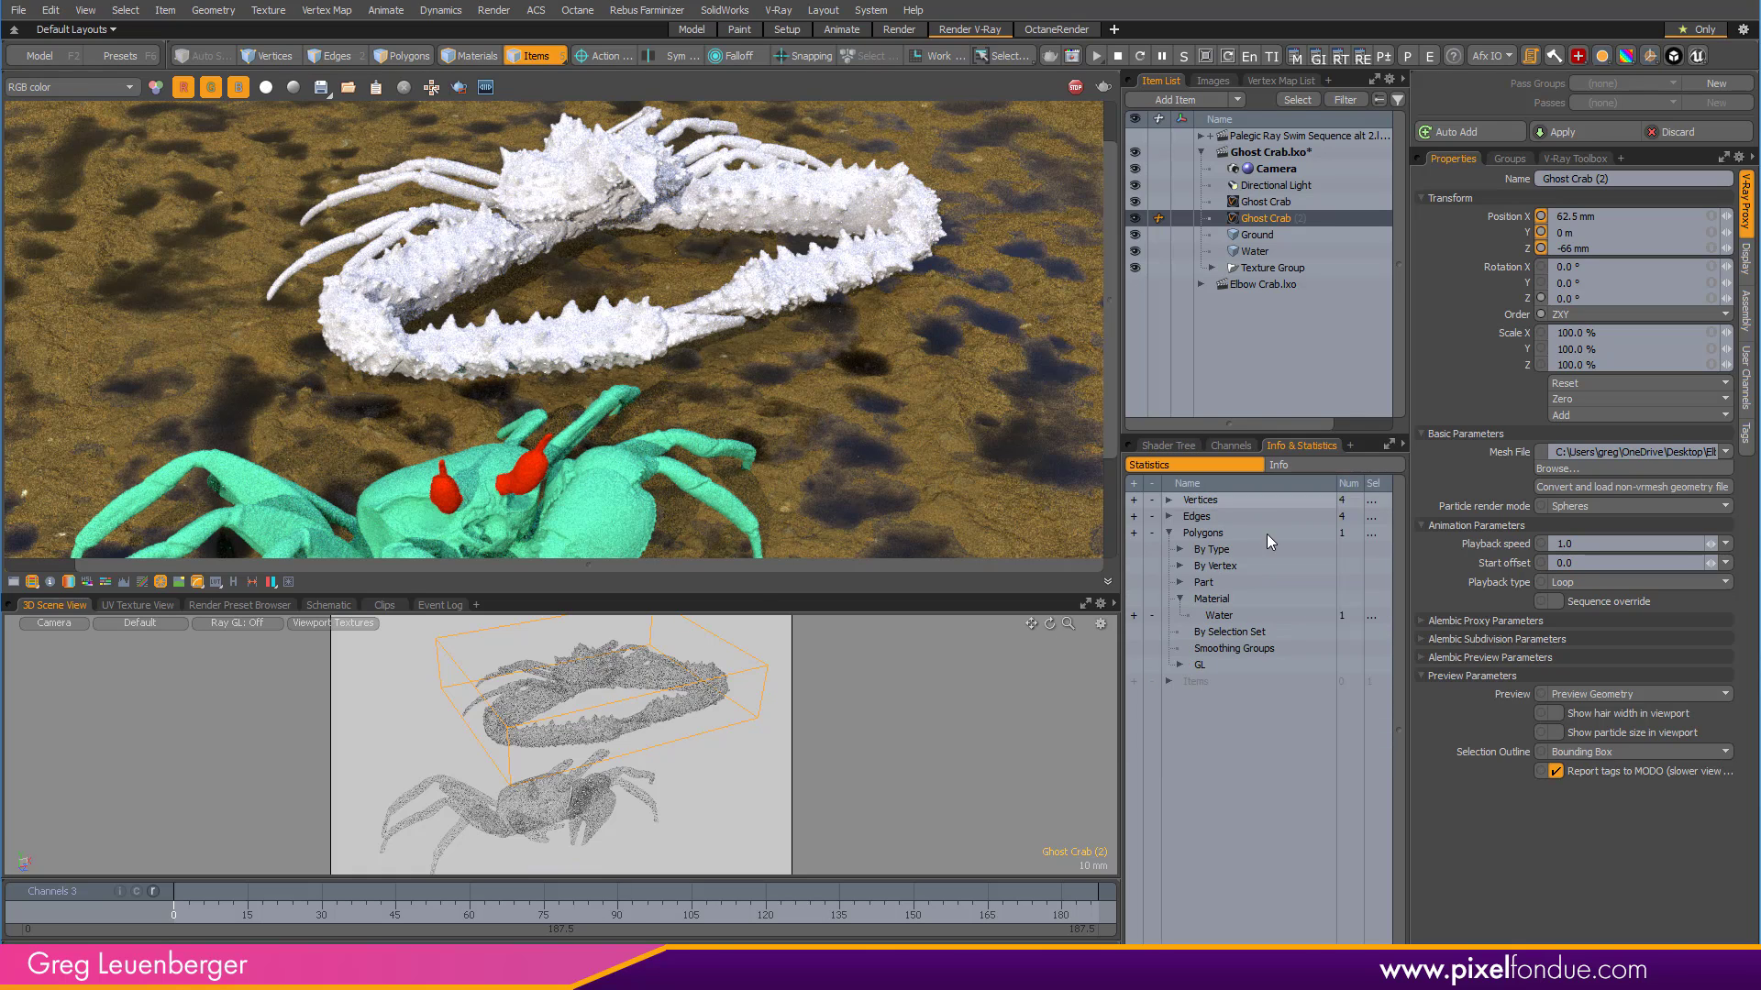
click(1168, 444)
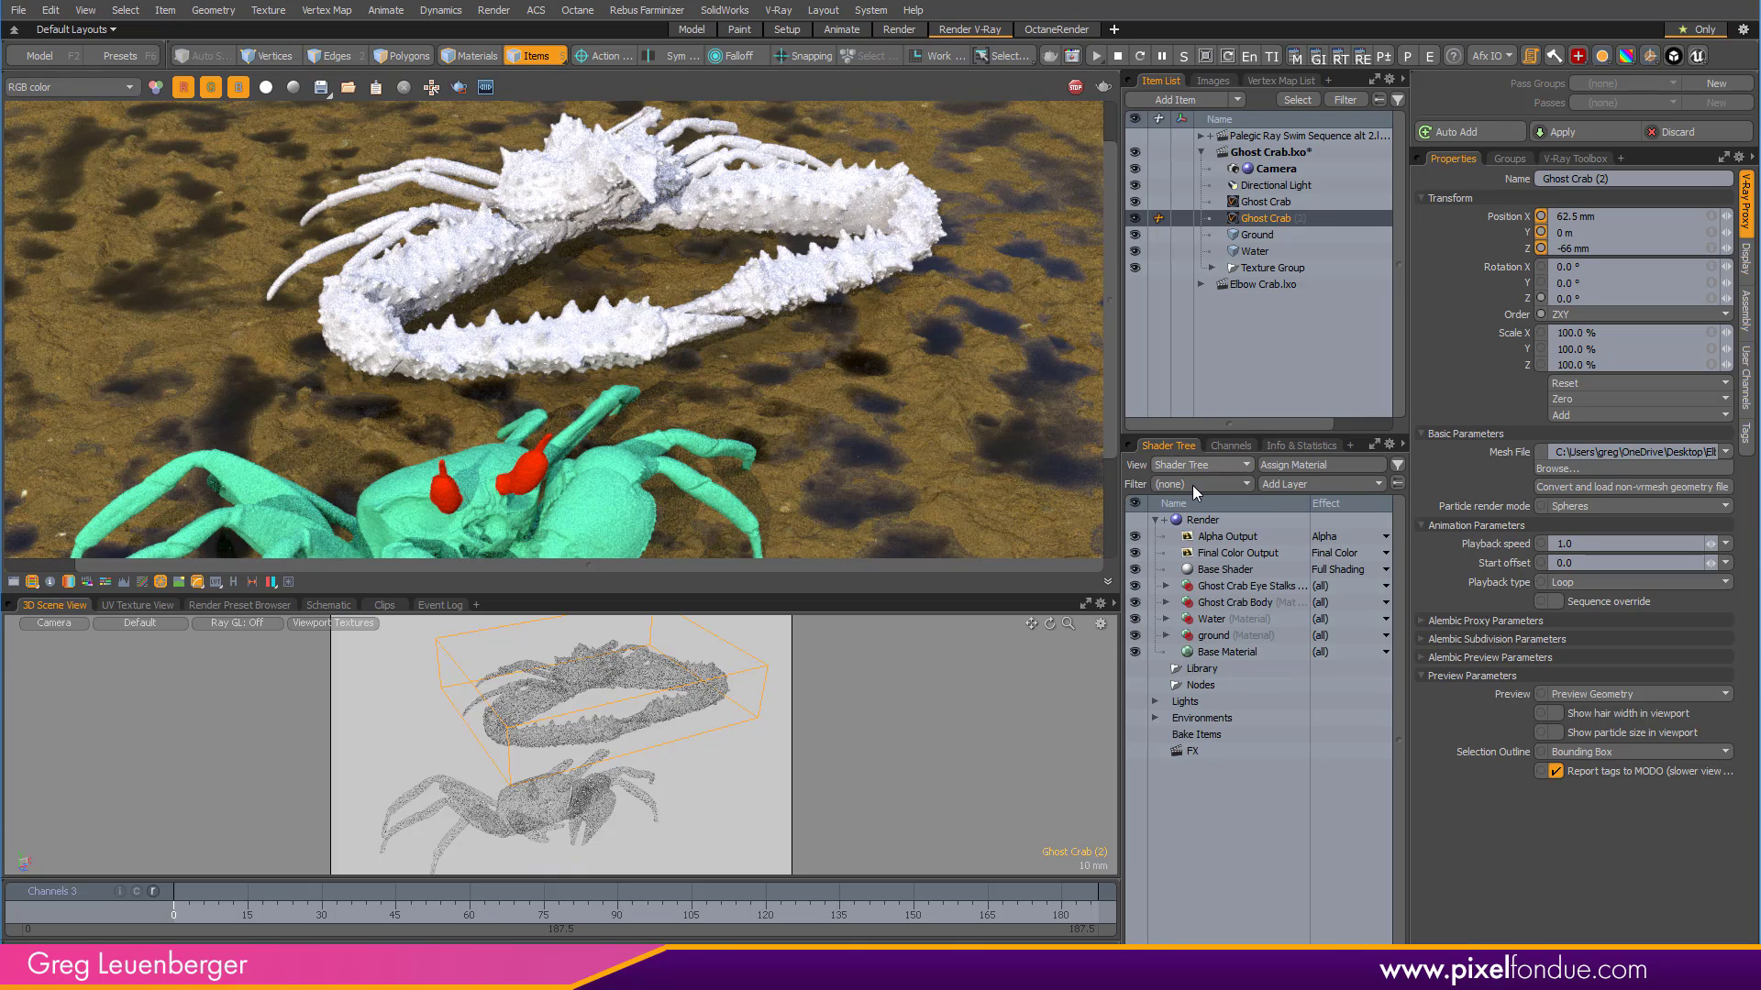
click(1282, 488)
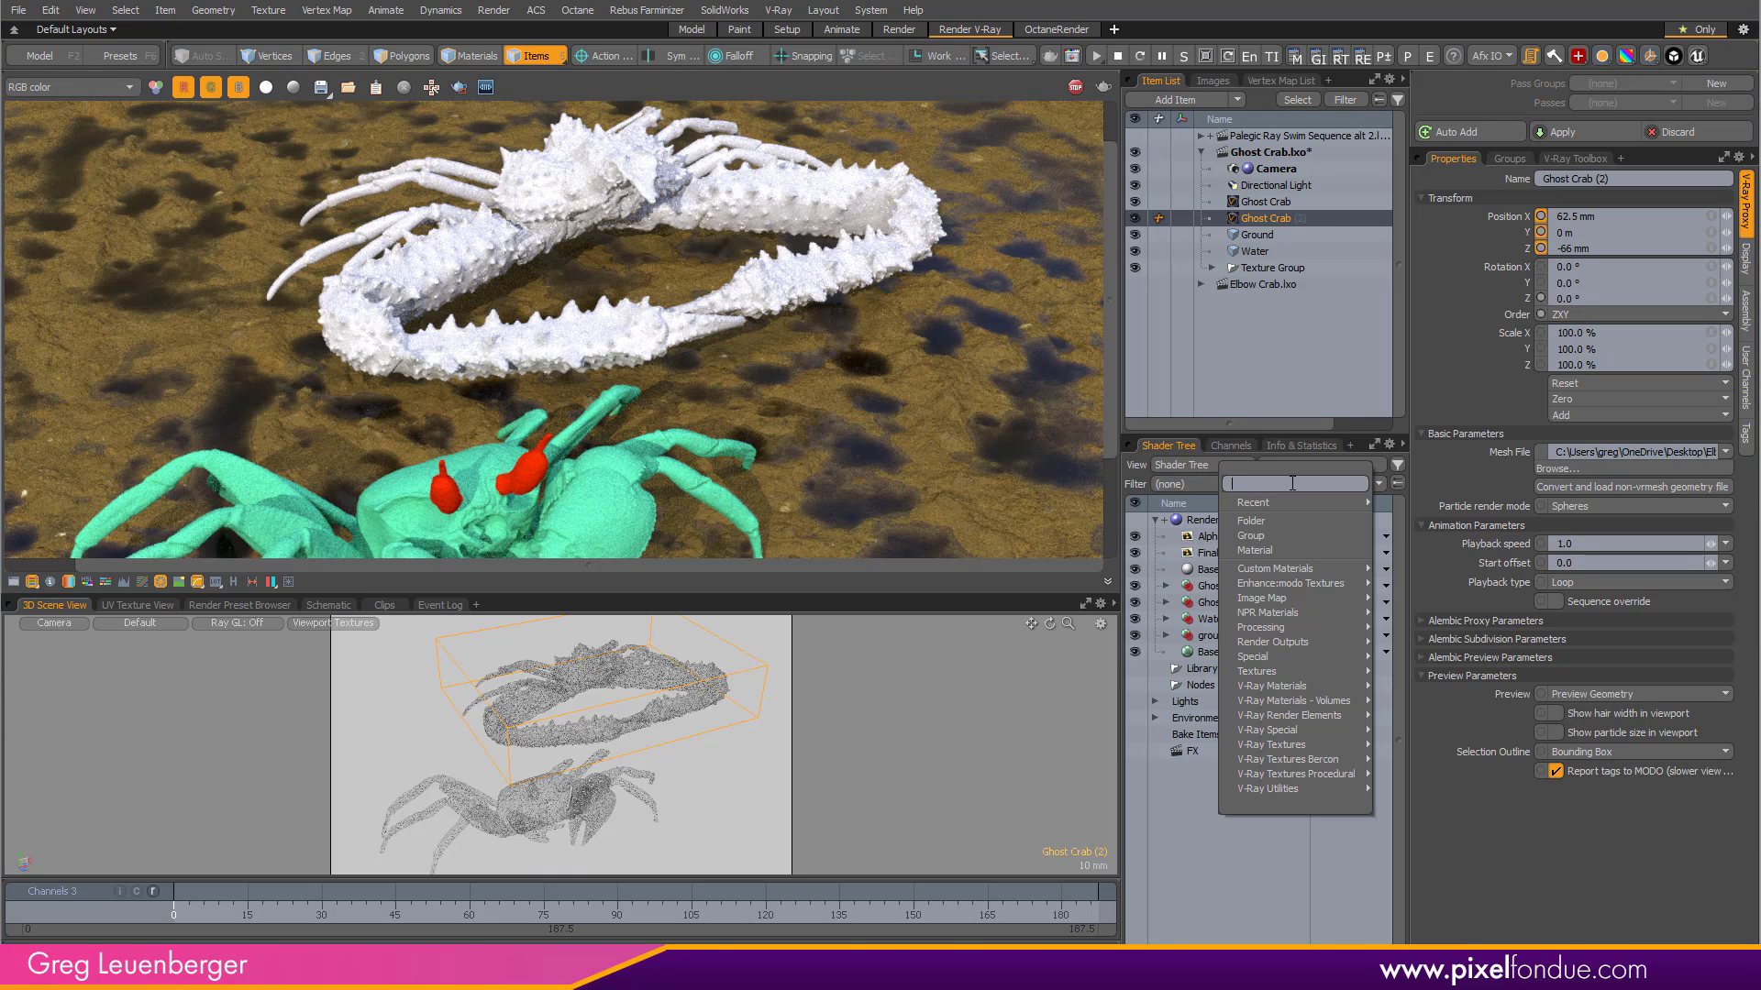
click(1276, 537)
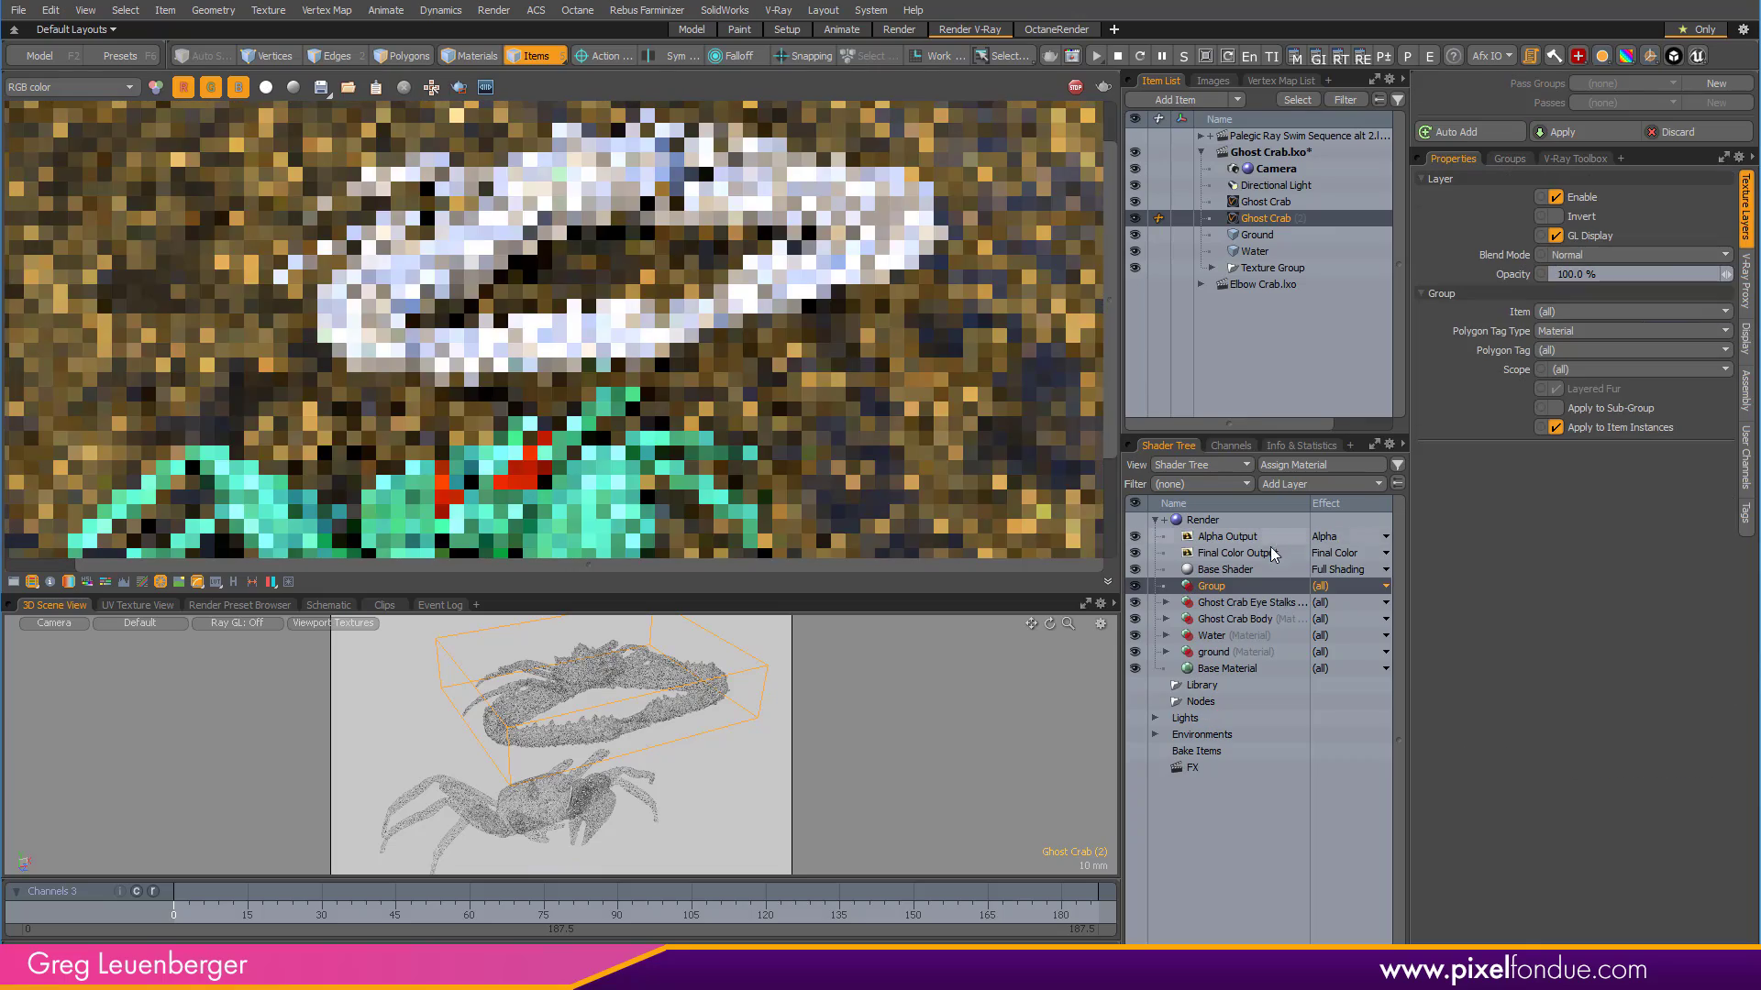
click(1554, 350)
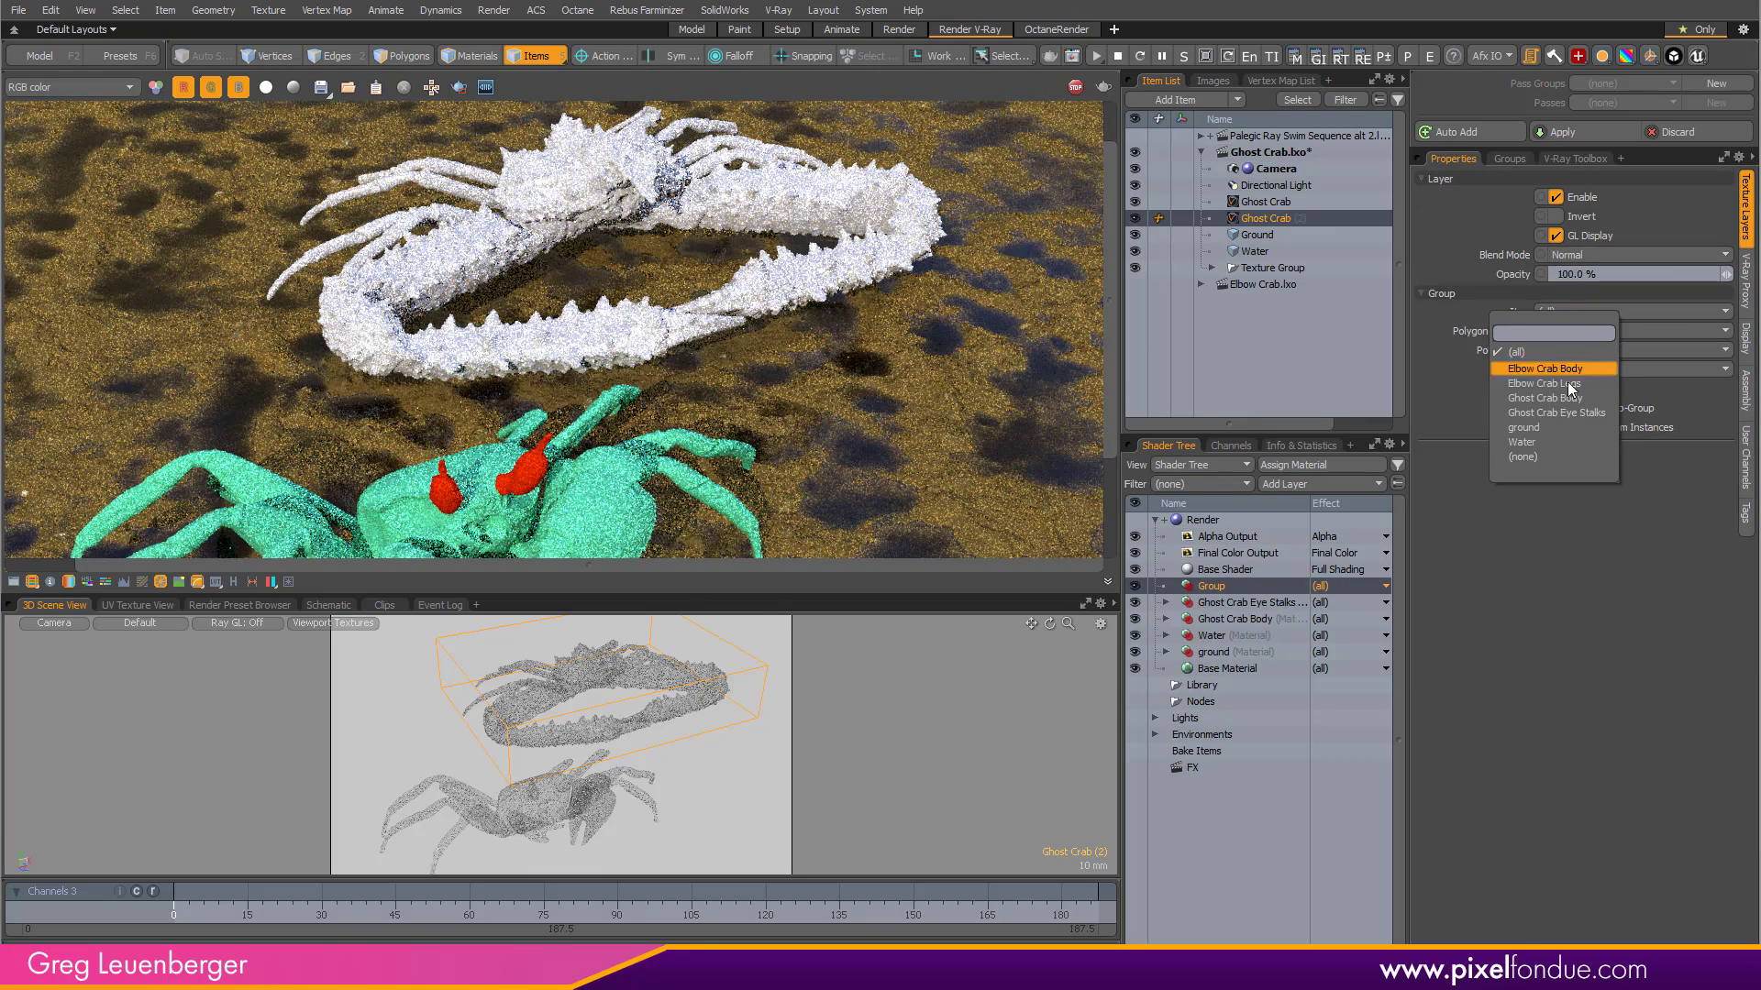
click(1578, 384)
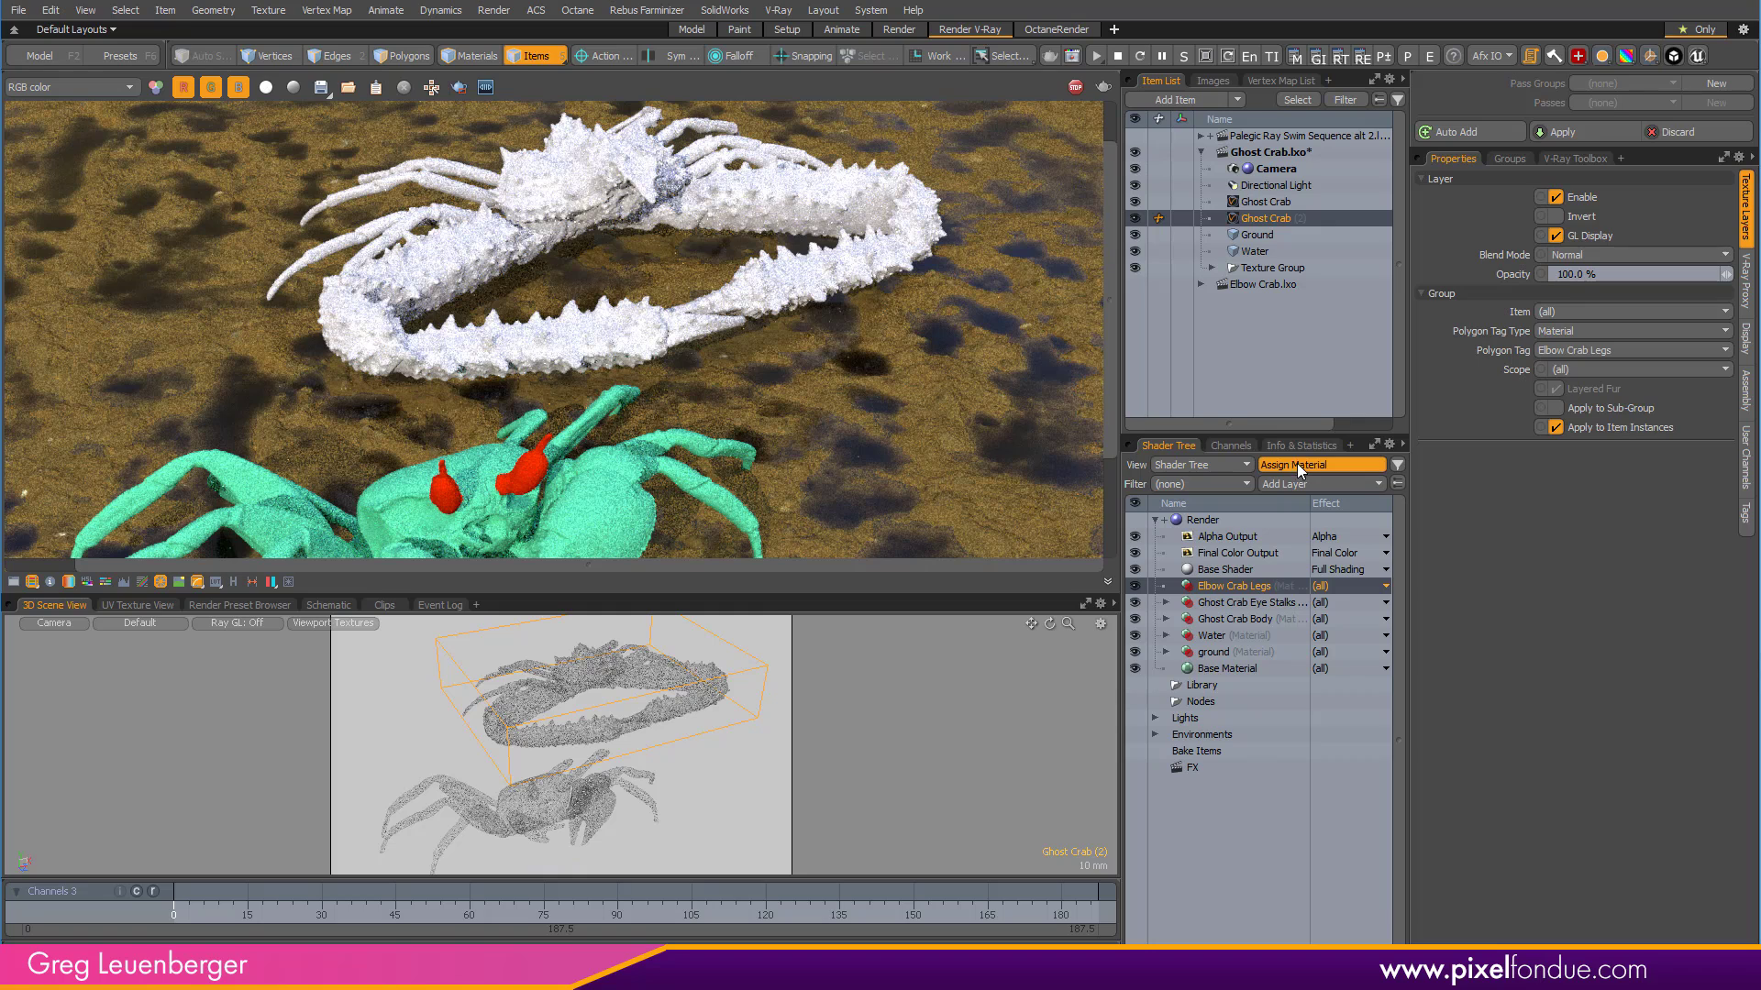
Add a V-Ray Material to the Elbow Crab Legs group, set its diffuse color to RGB 188, 165, 76, and collapse the group.
click(1279, 489)
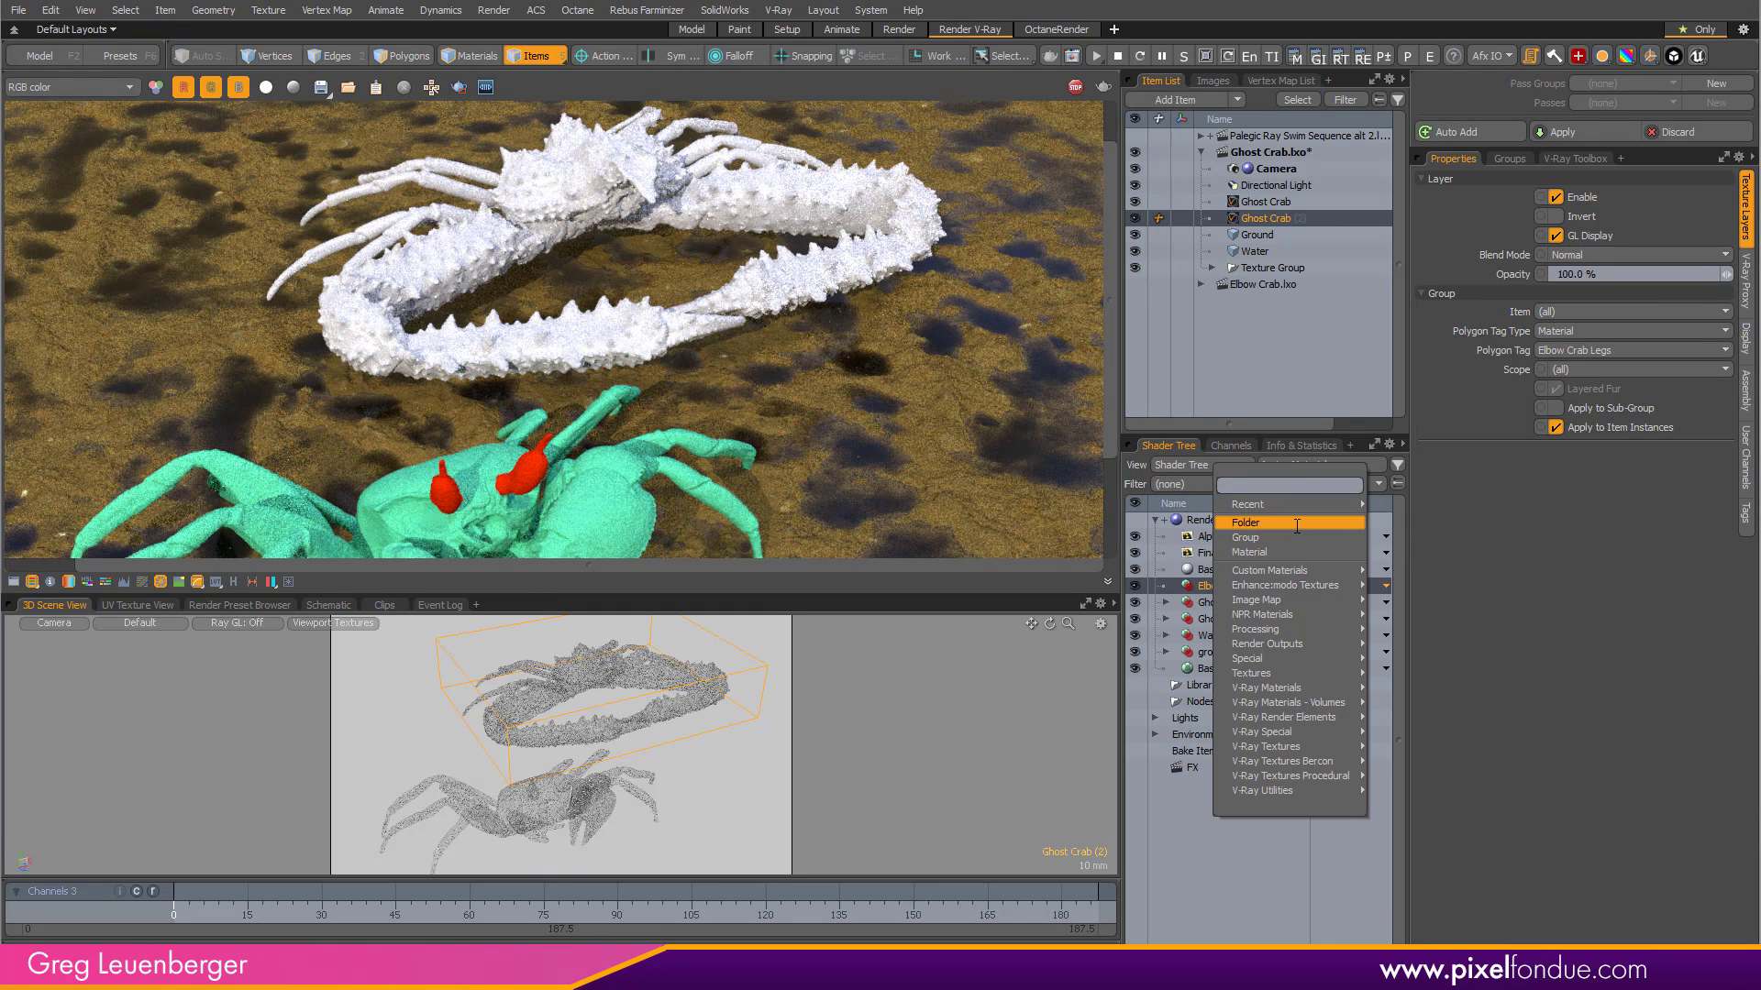
mouse_move(1295, 506)
click(1416, 498)
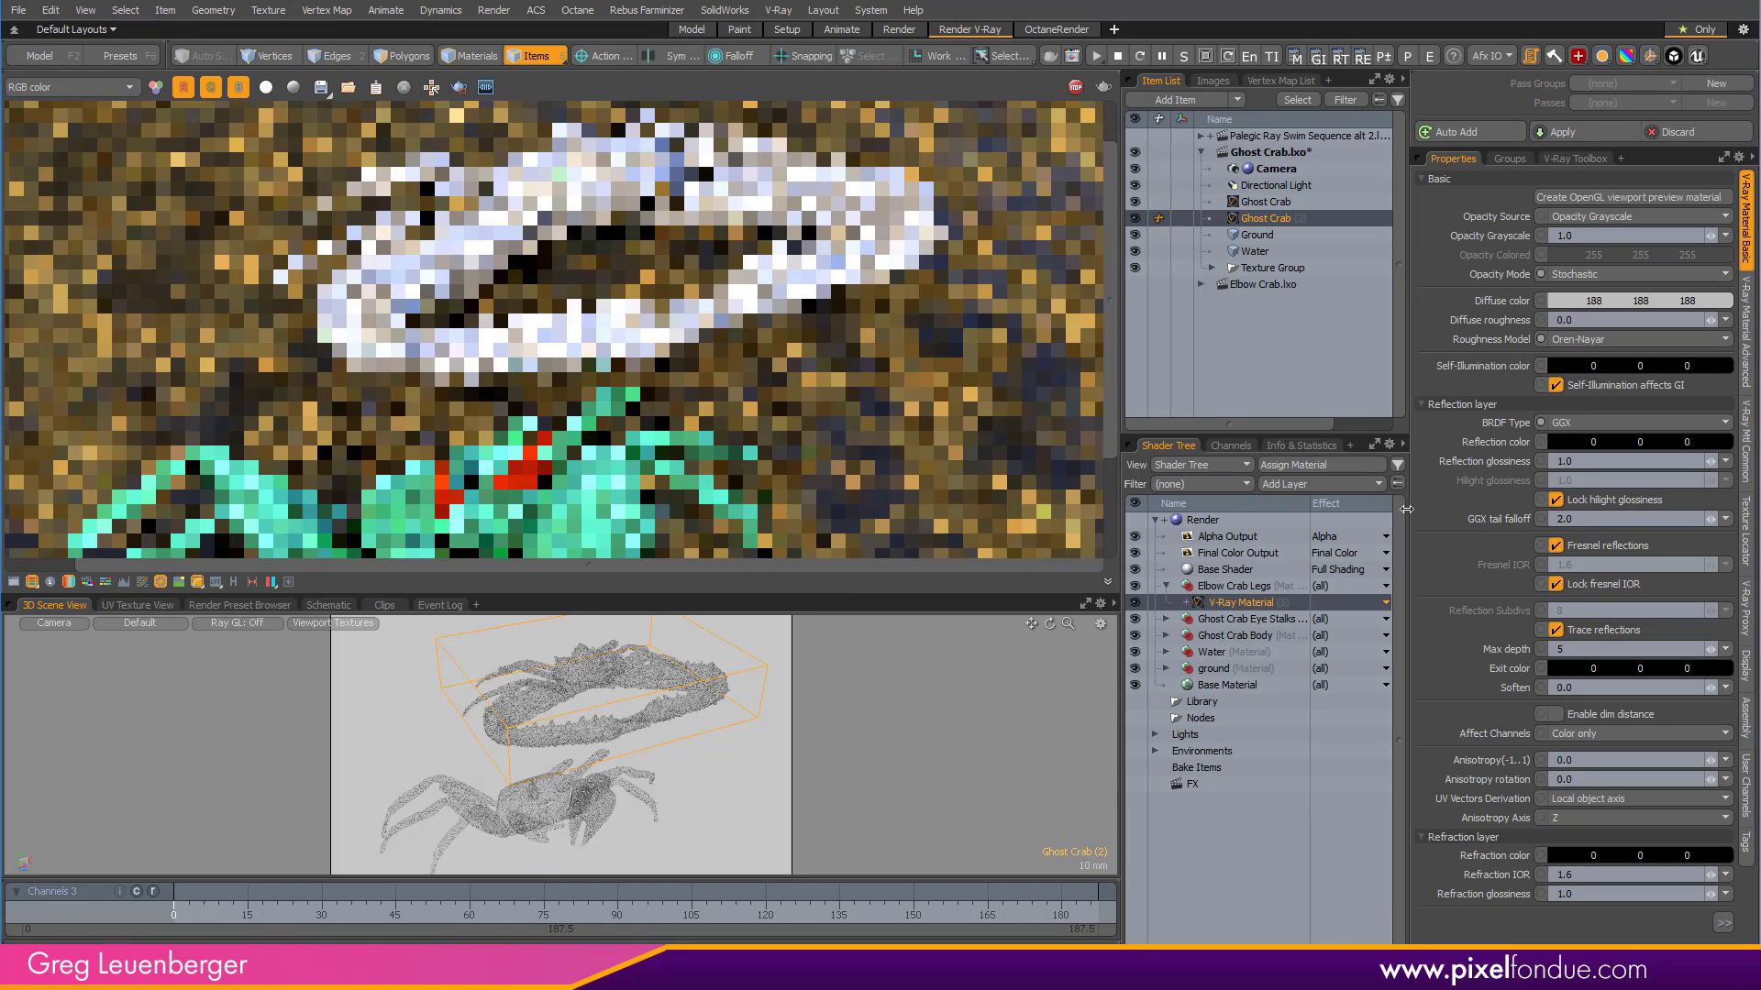
click(1561, 301)
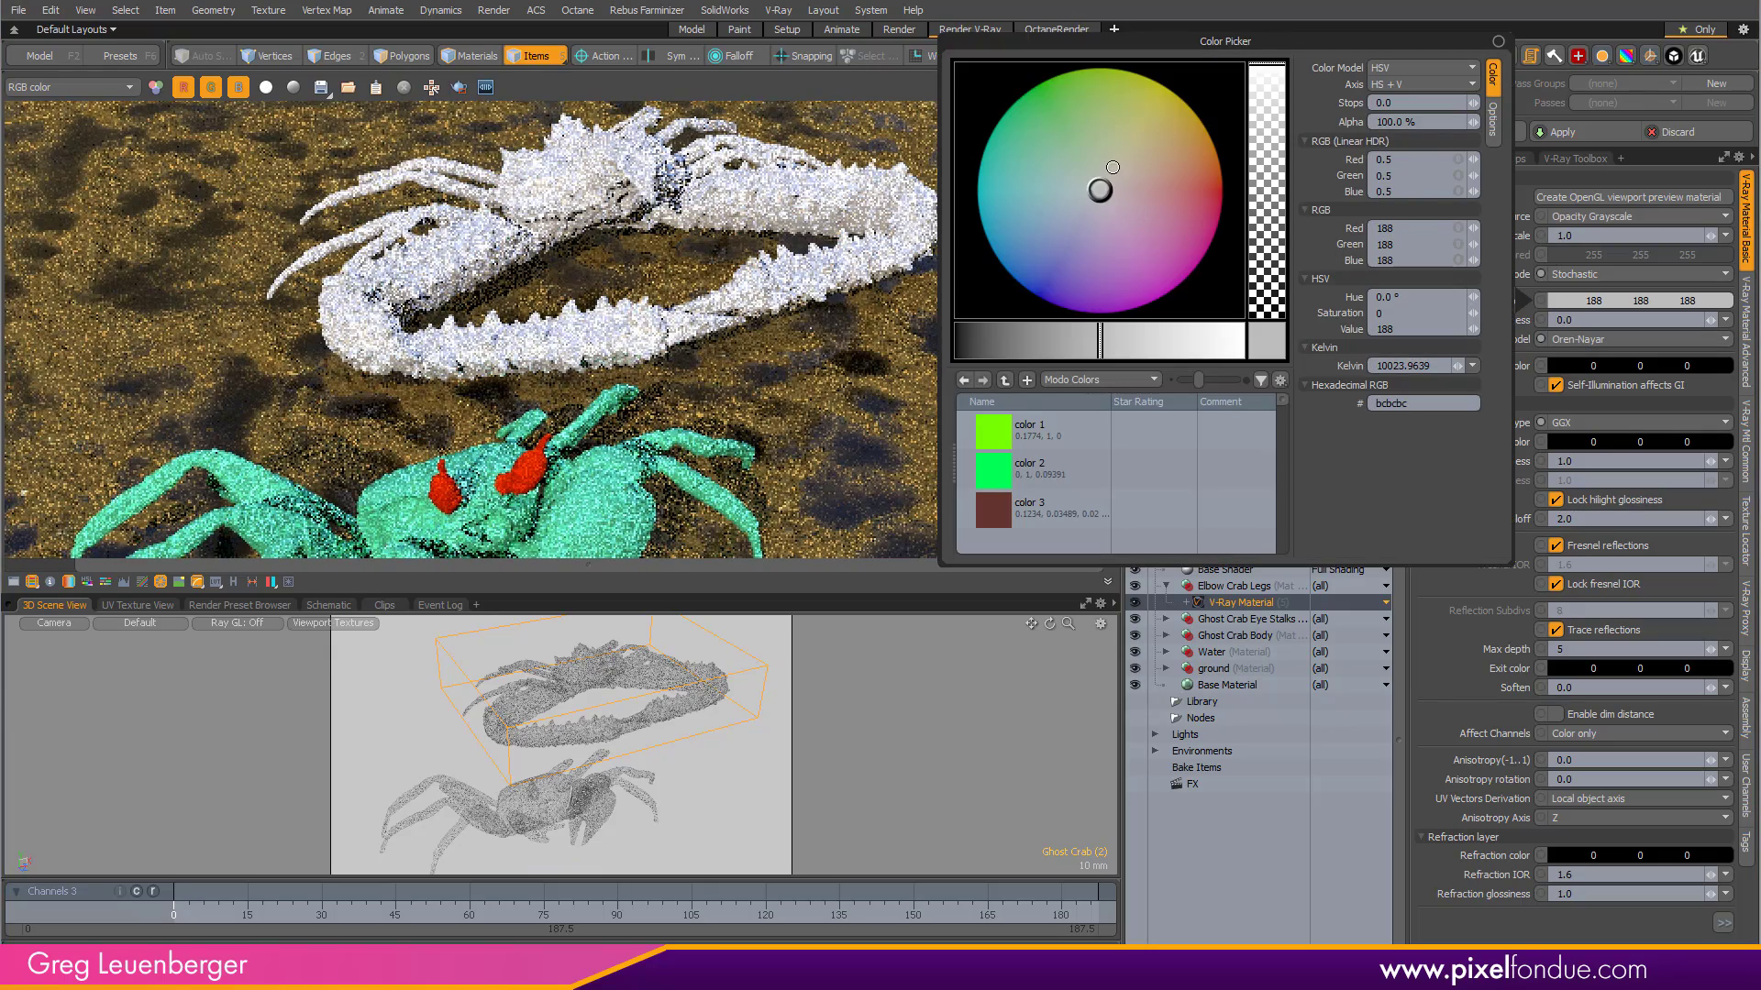
drag(1111, 168, 1169, 143)
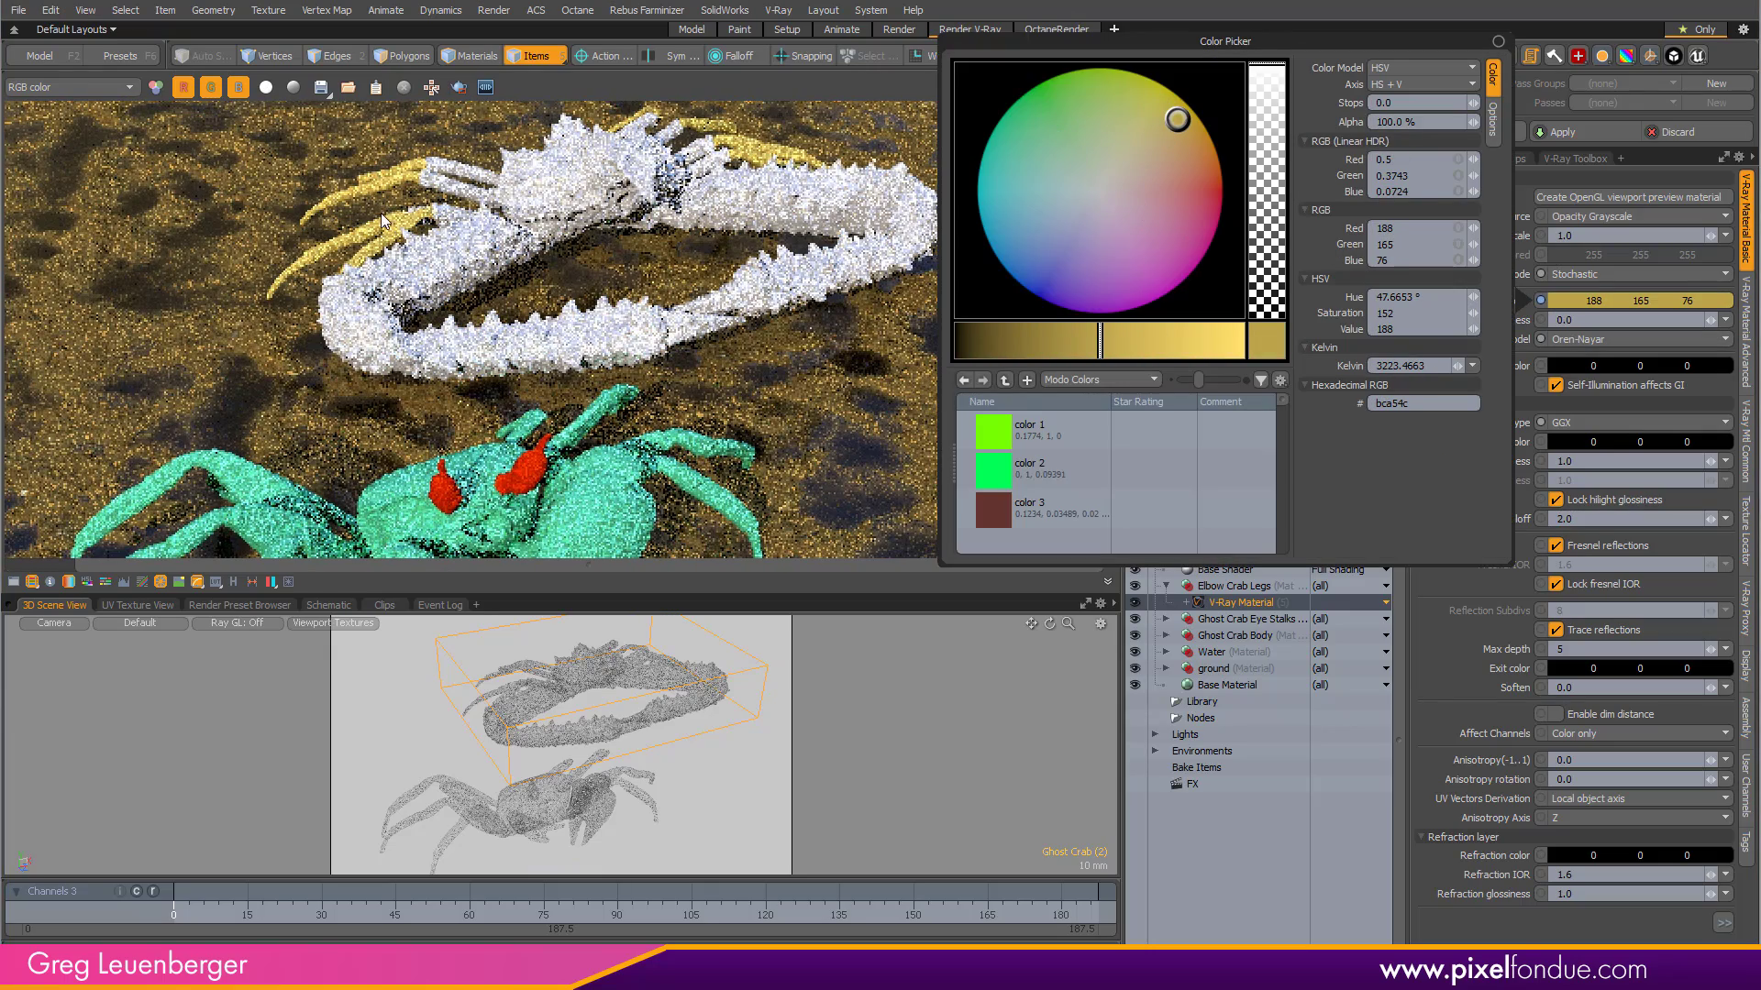
click(717, 475)
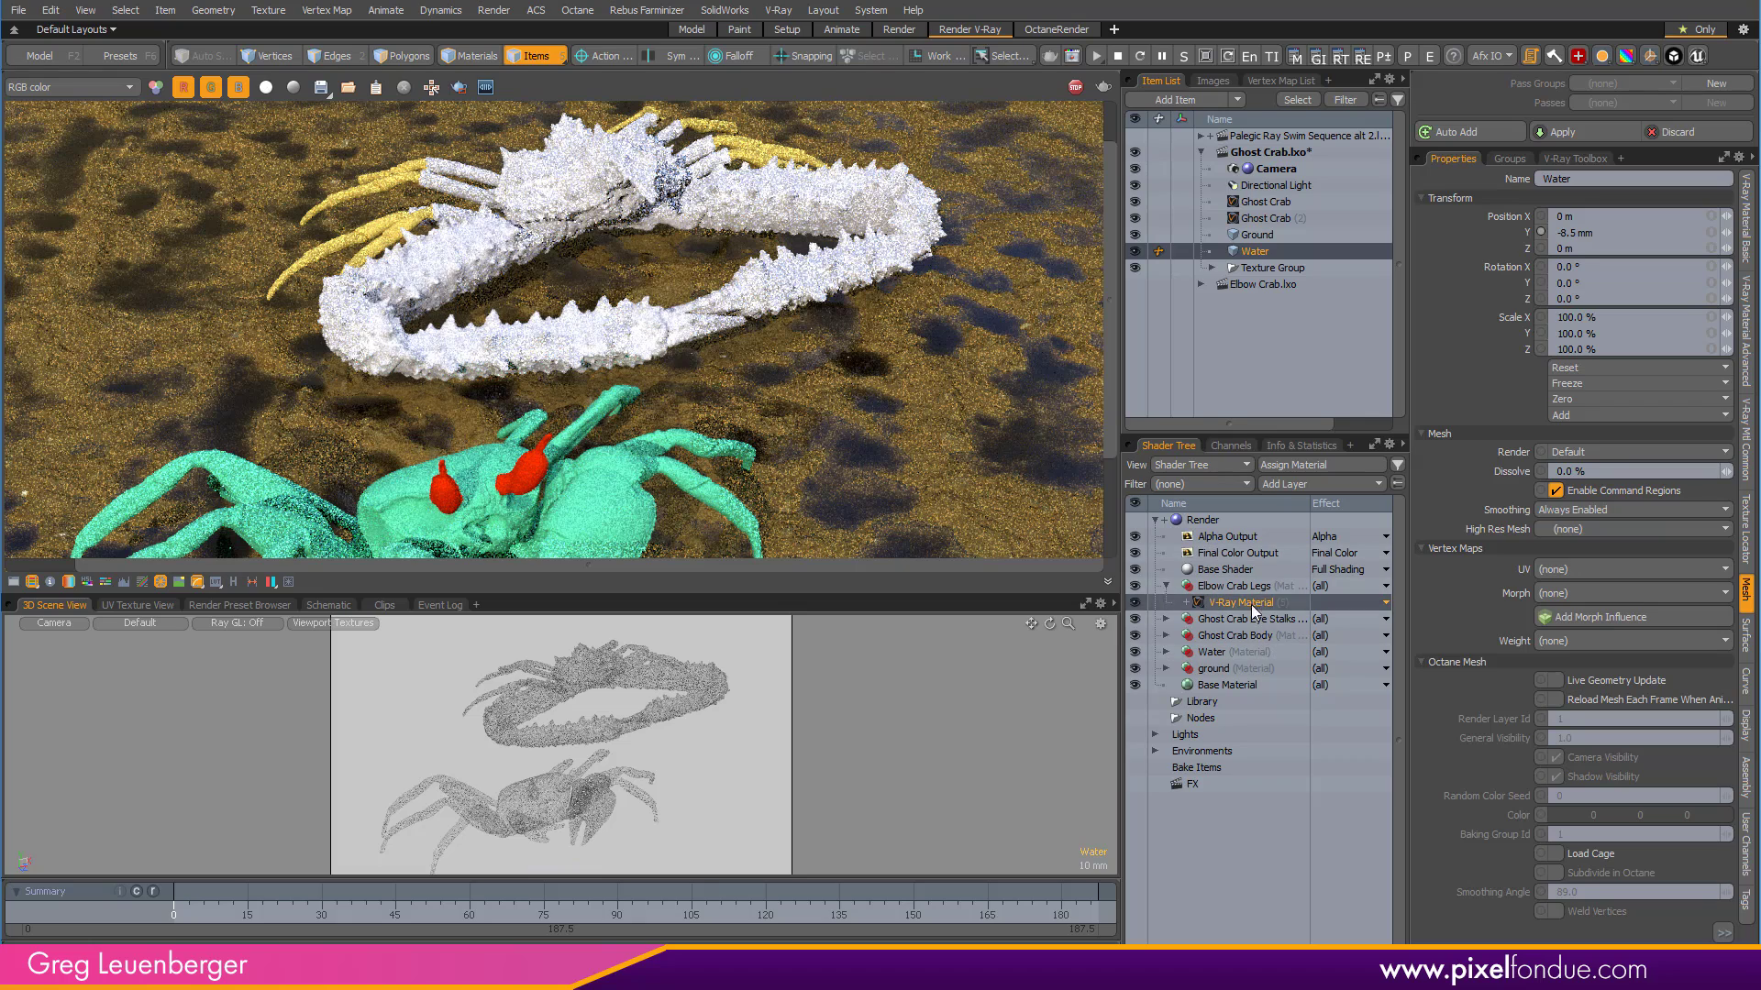
ctrl+click(1232, 614)
ctrl+click(1216, 614)
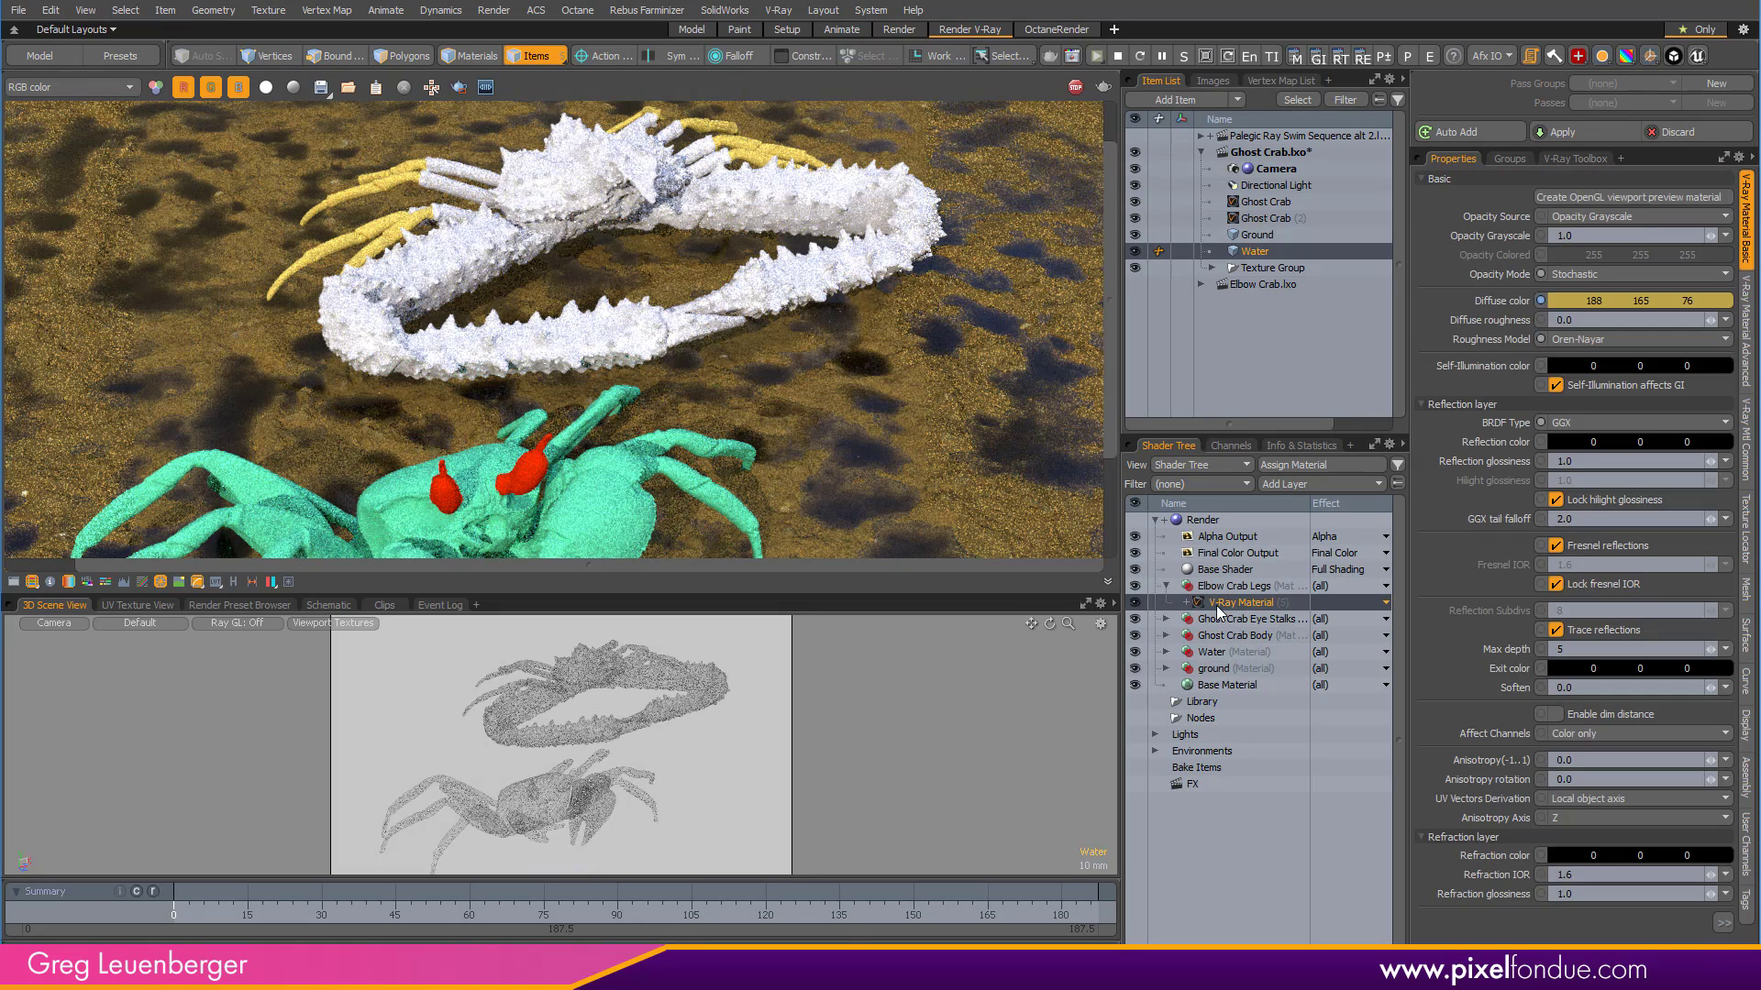
ctrl+click(1217, 606)
click(1167, 586)
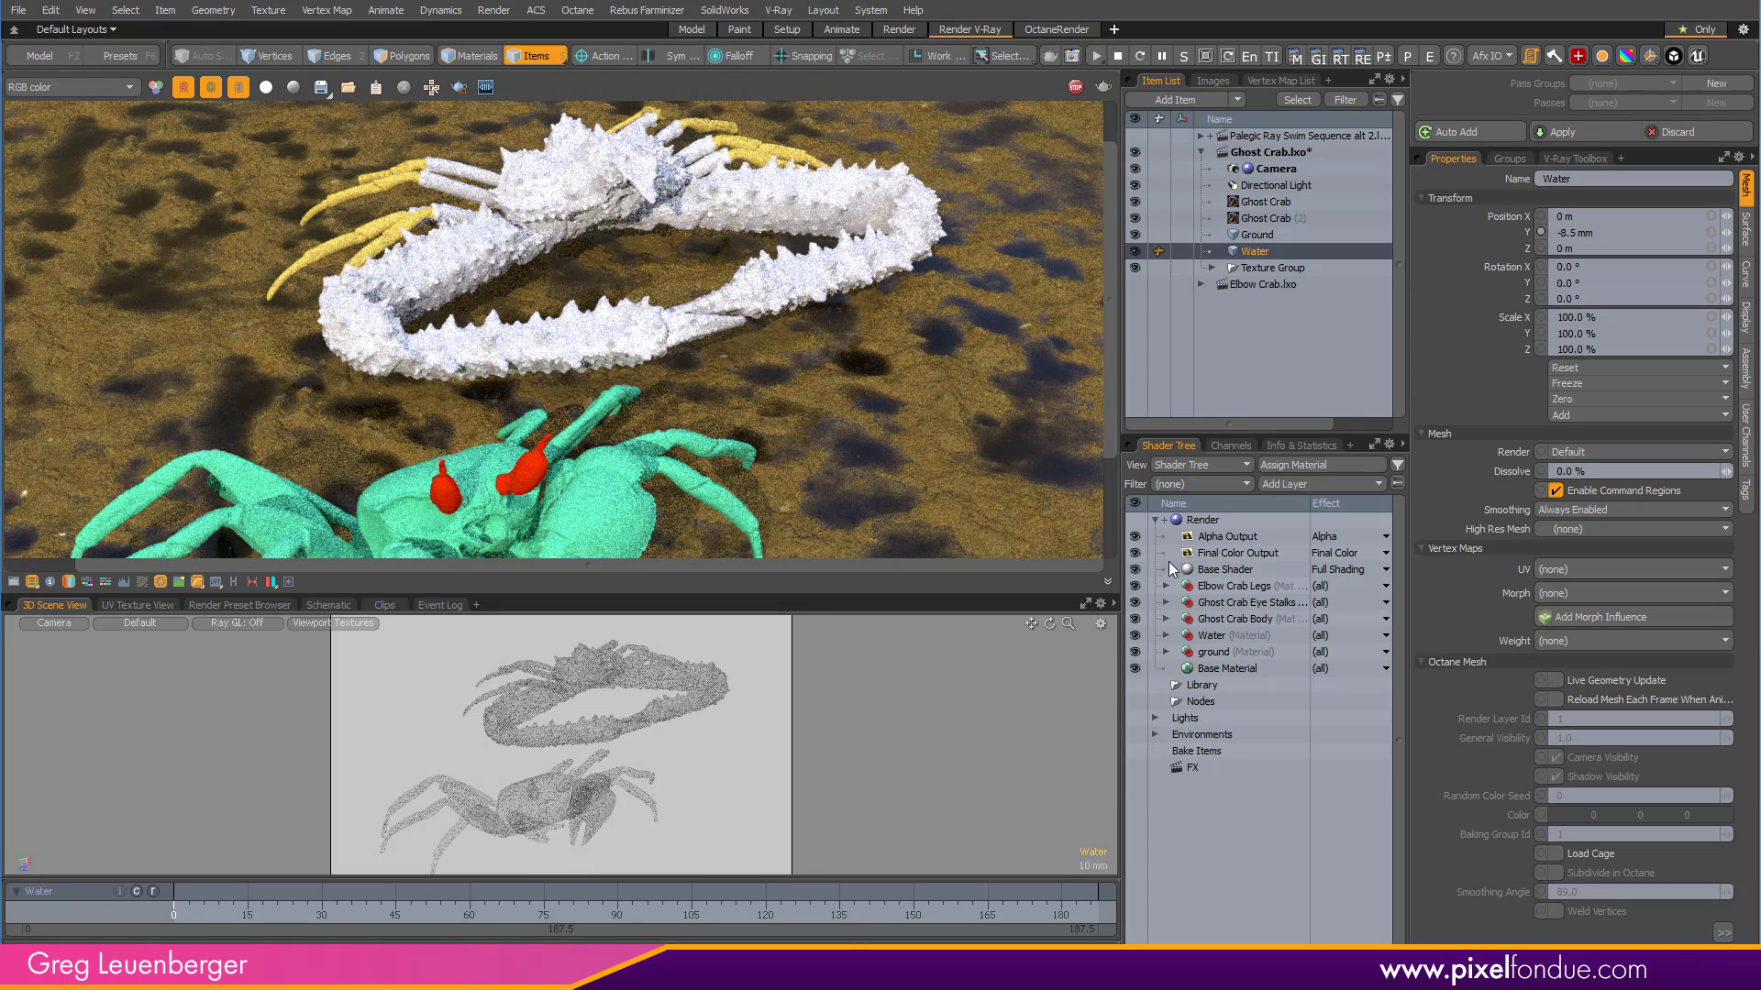
Deselect all items, add a new V-Ray Proxy item, and place it directly below Ghost Crab (2) in the item list.
shift+click(1256, 236)
ctrl+click(1252, 247)
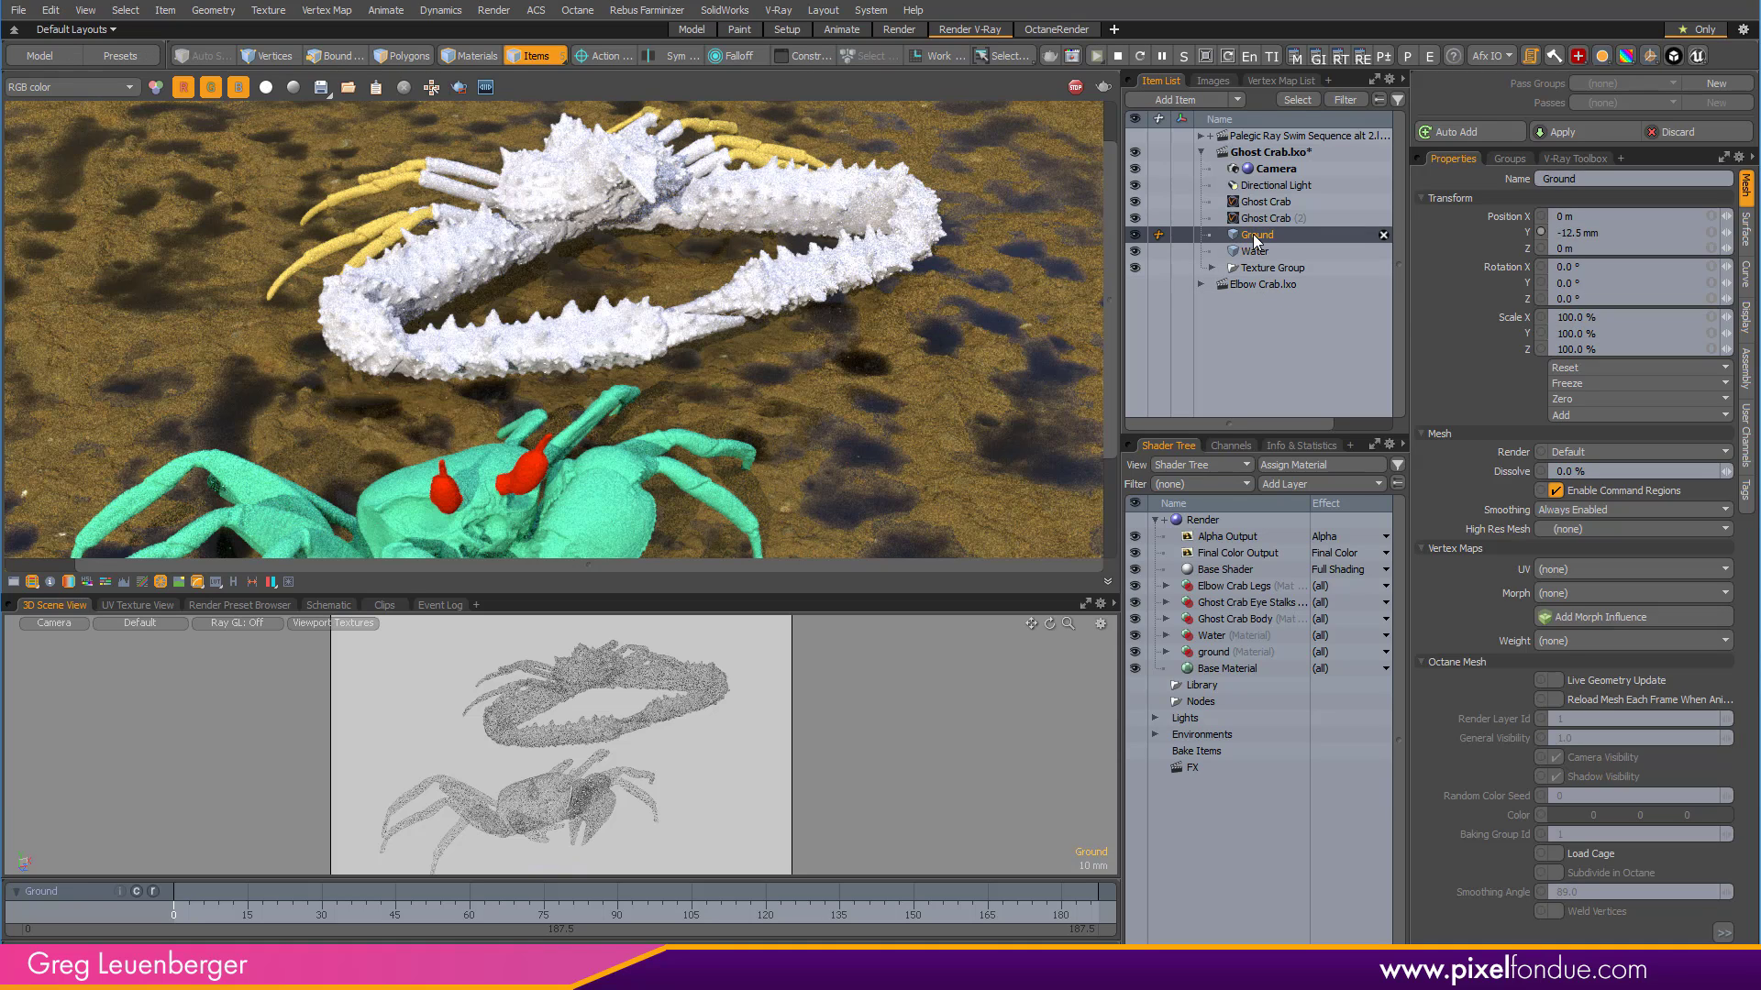
ctrl+click(1253, 233)
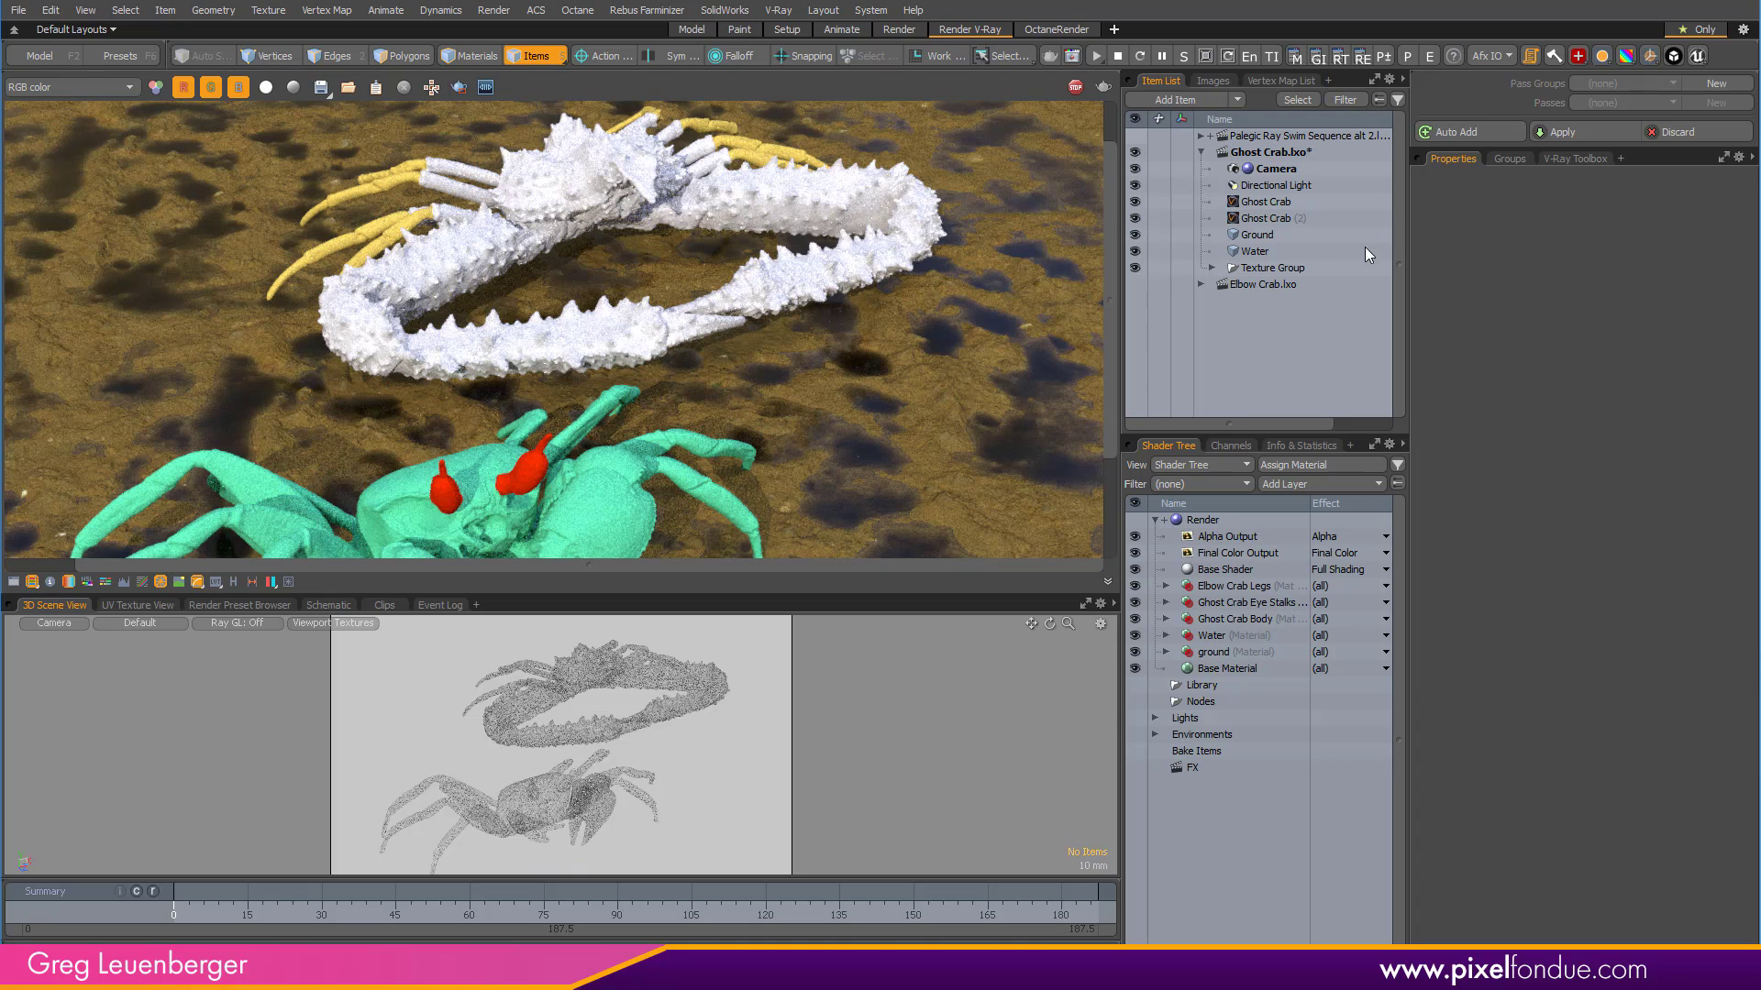
click(1183, 99)
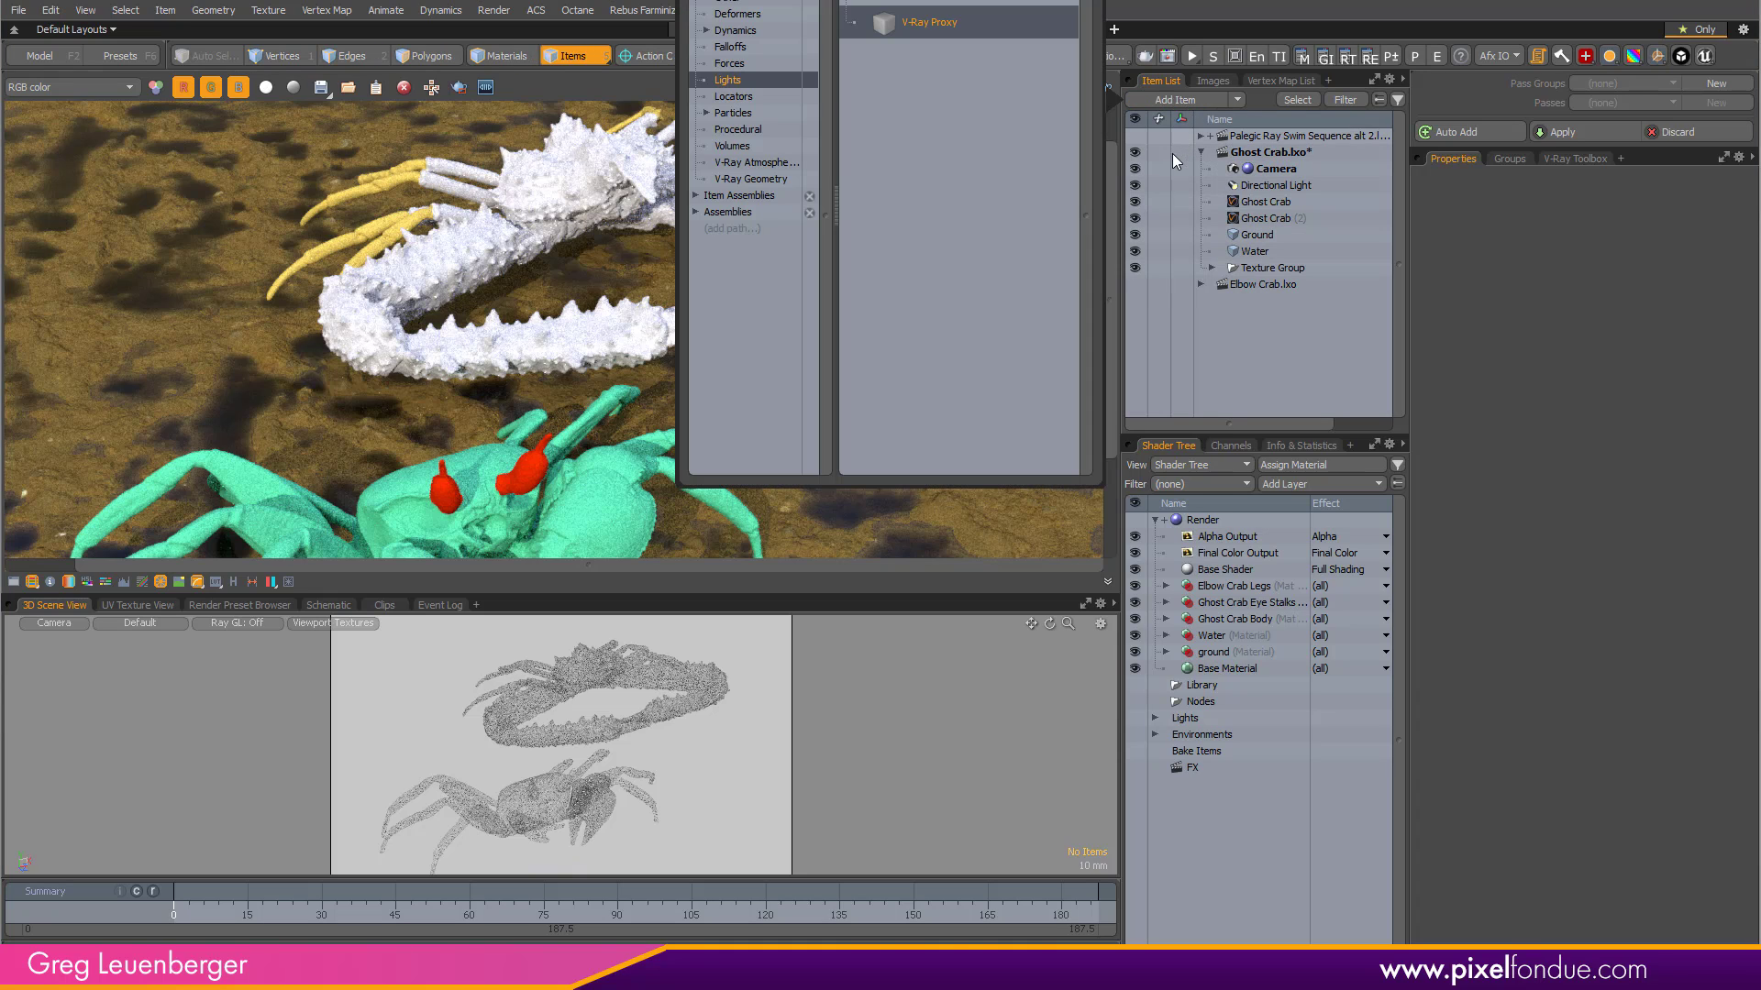
drag(948, 0, 926, 207)
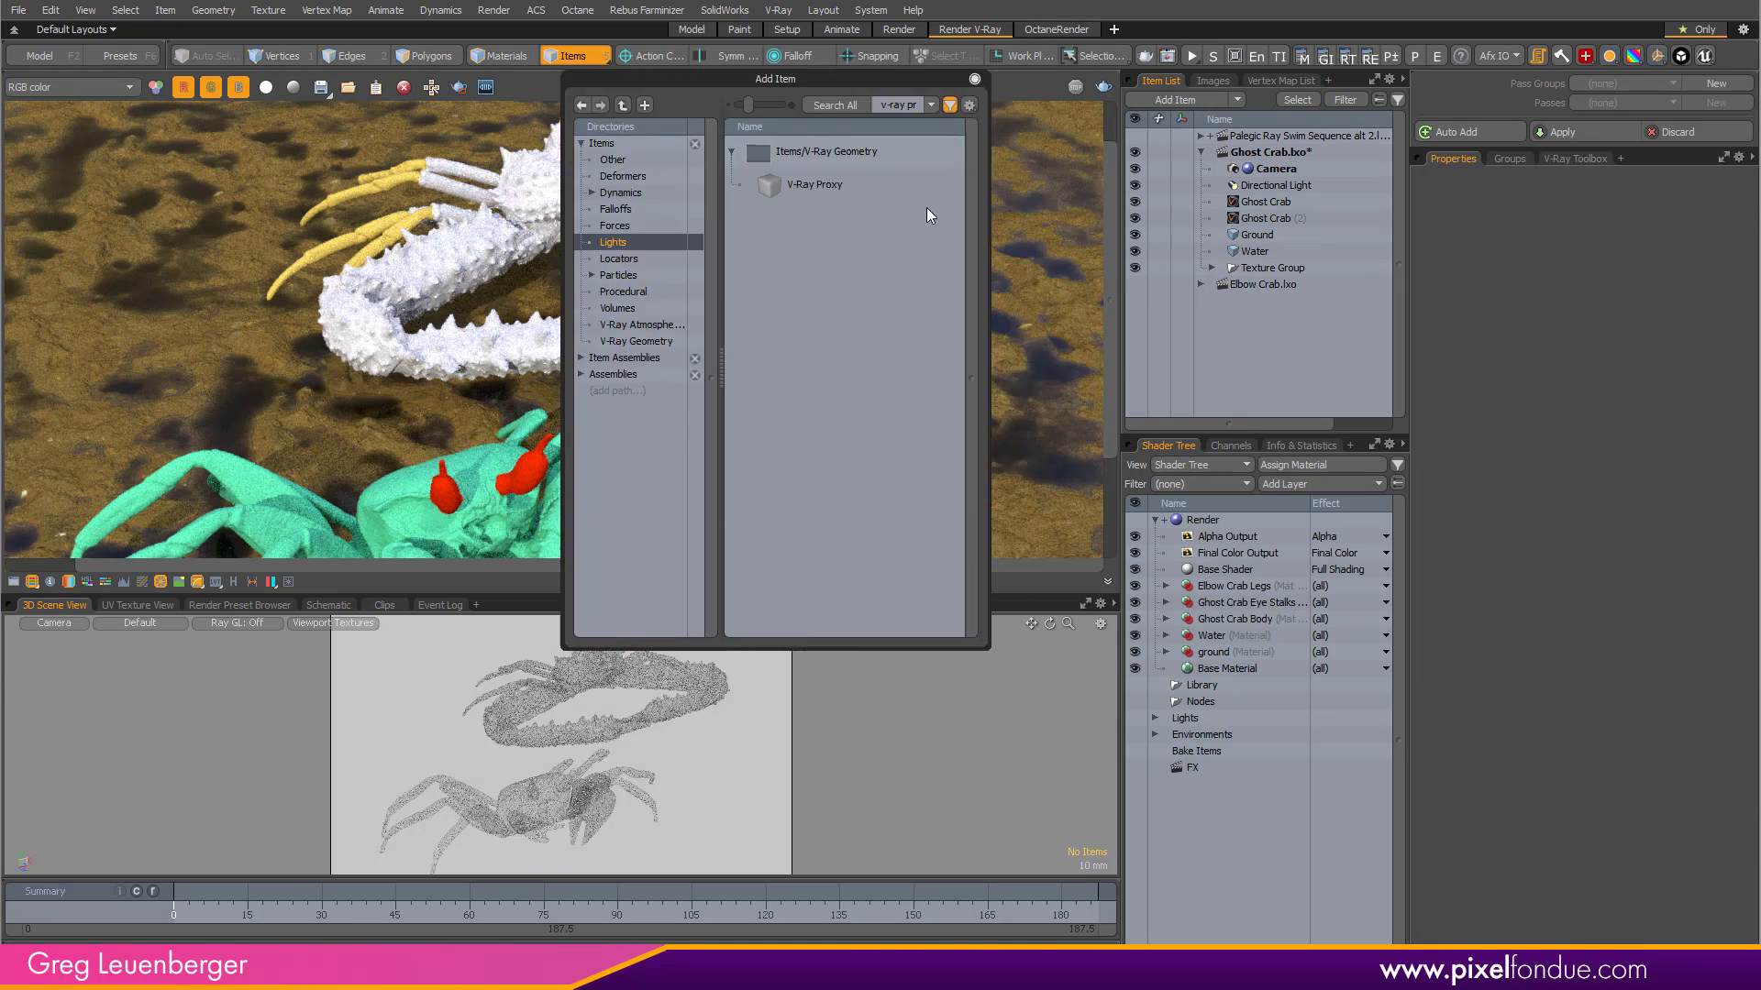
text(v-ray pr)
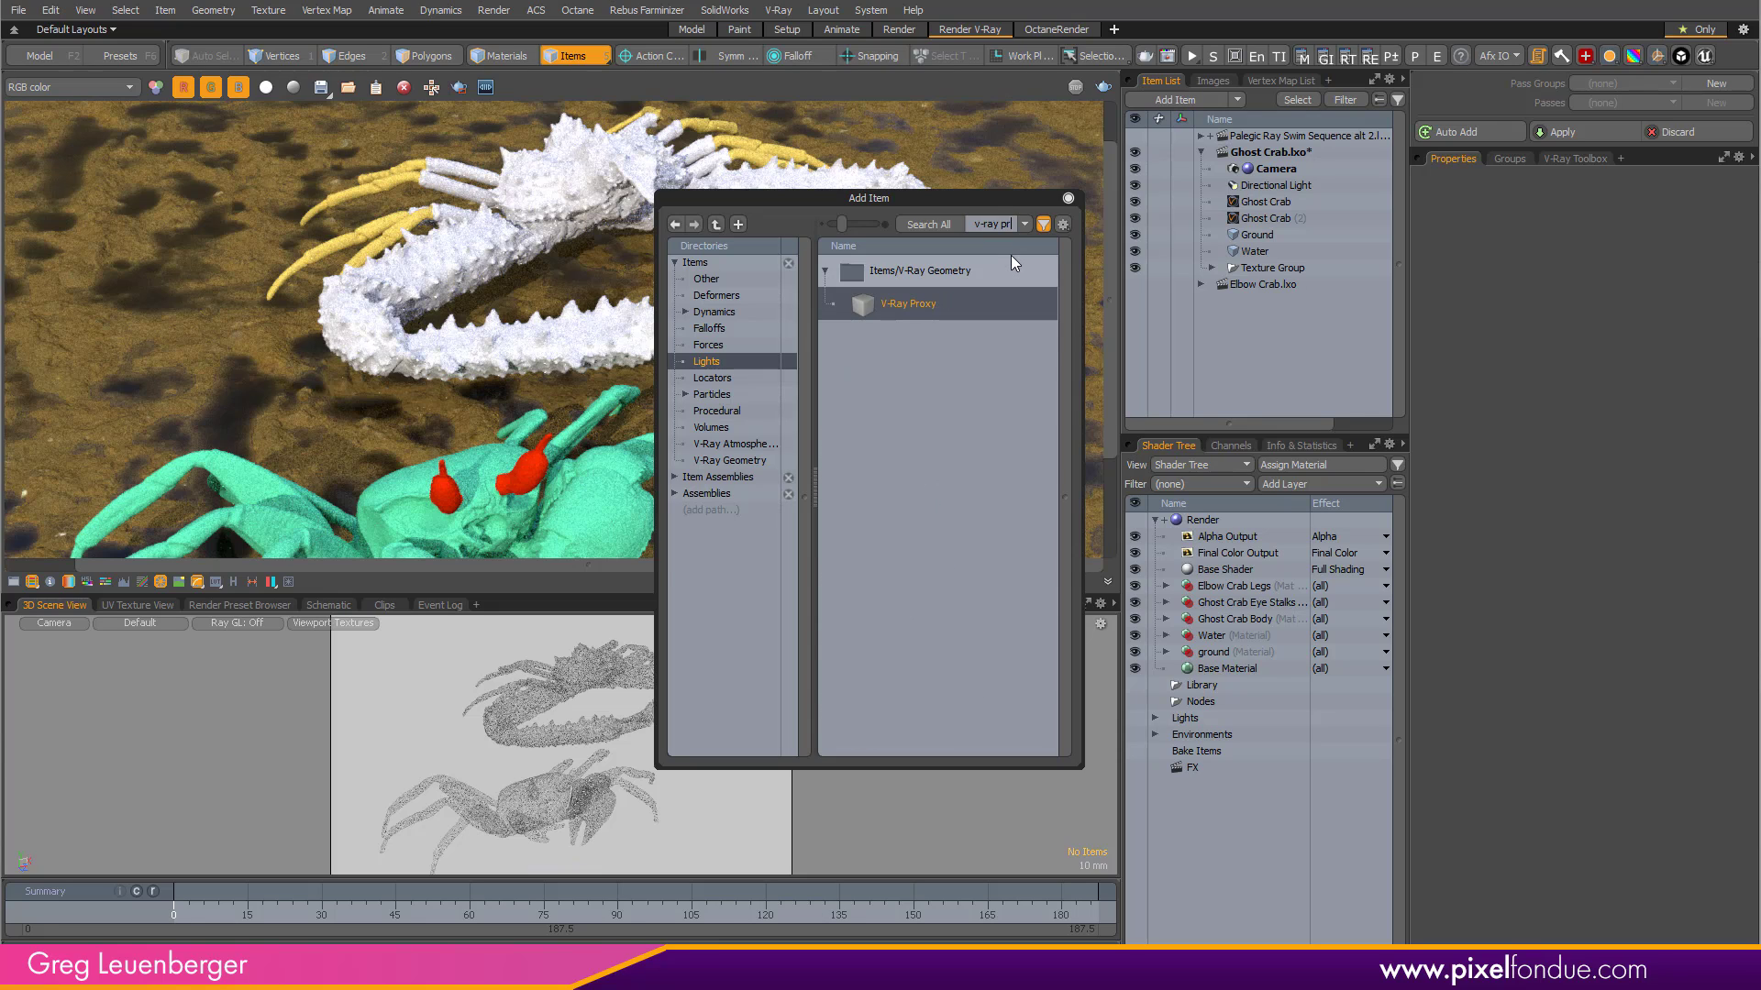
double_click(914, 312)
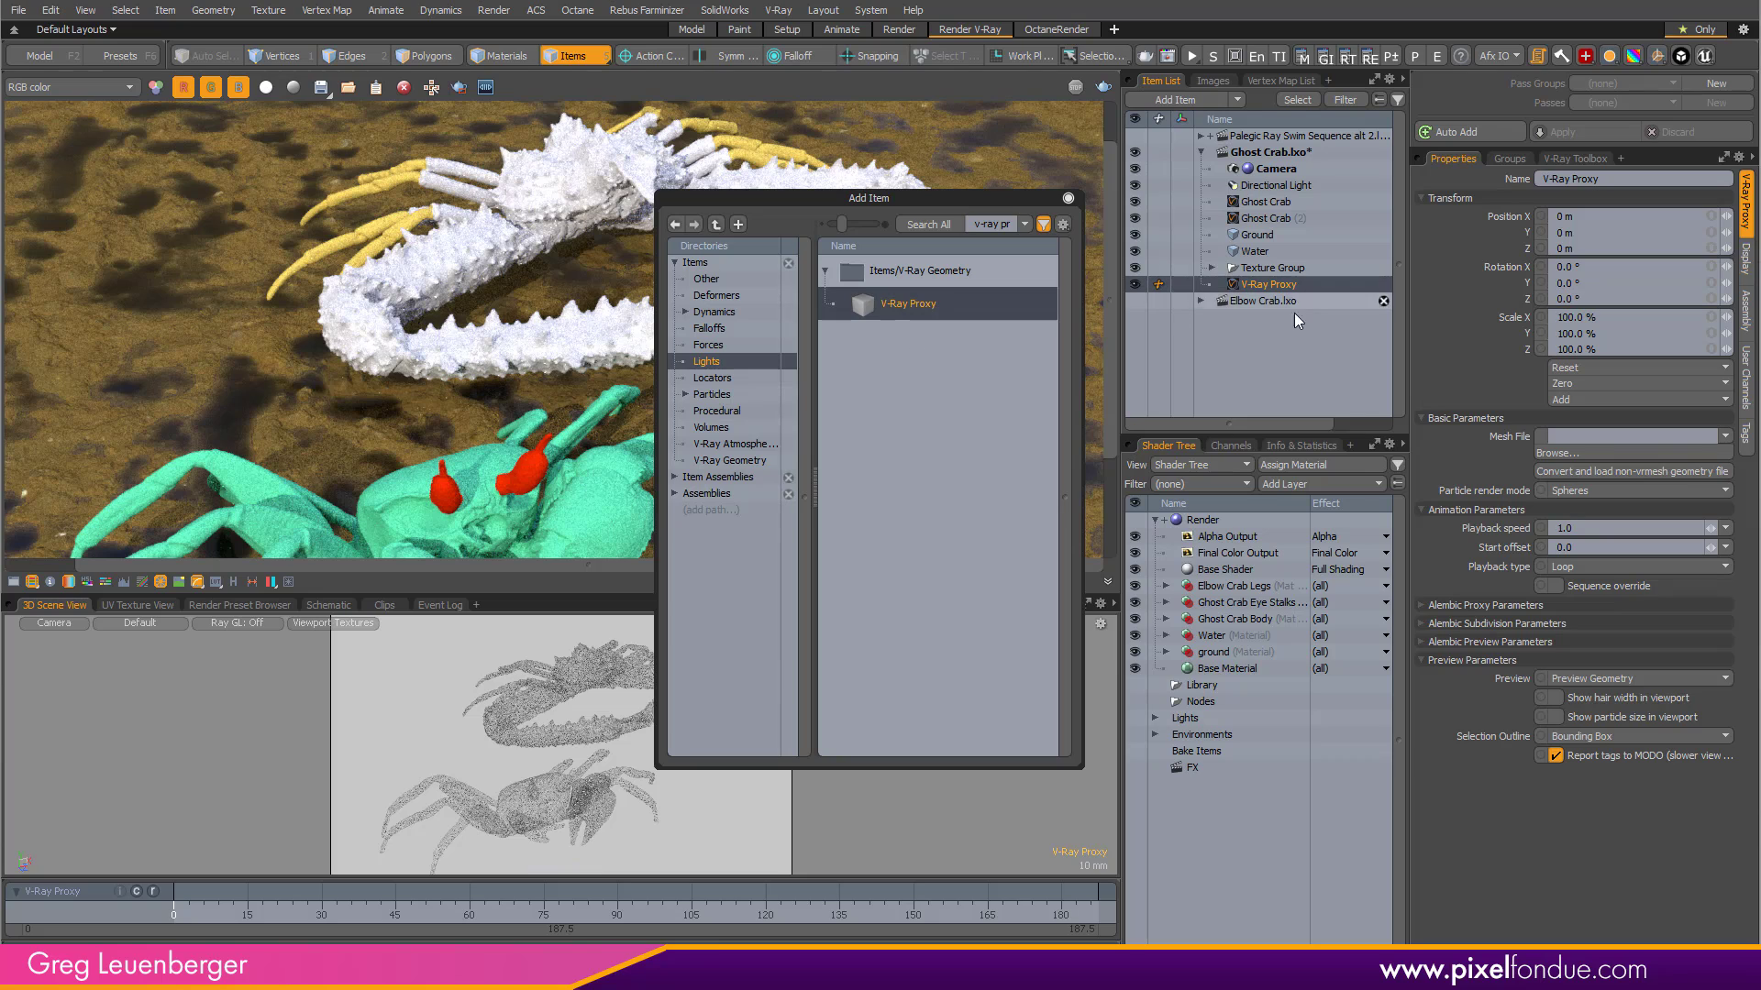
click(1068, 199)
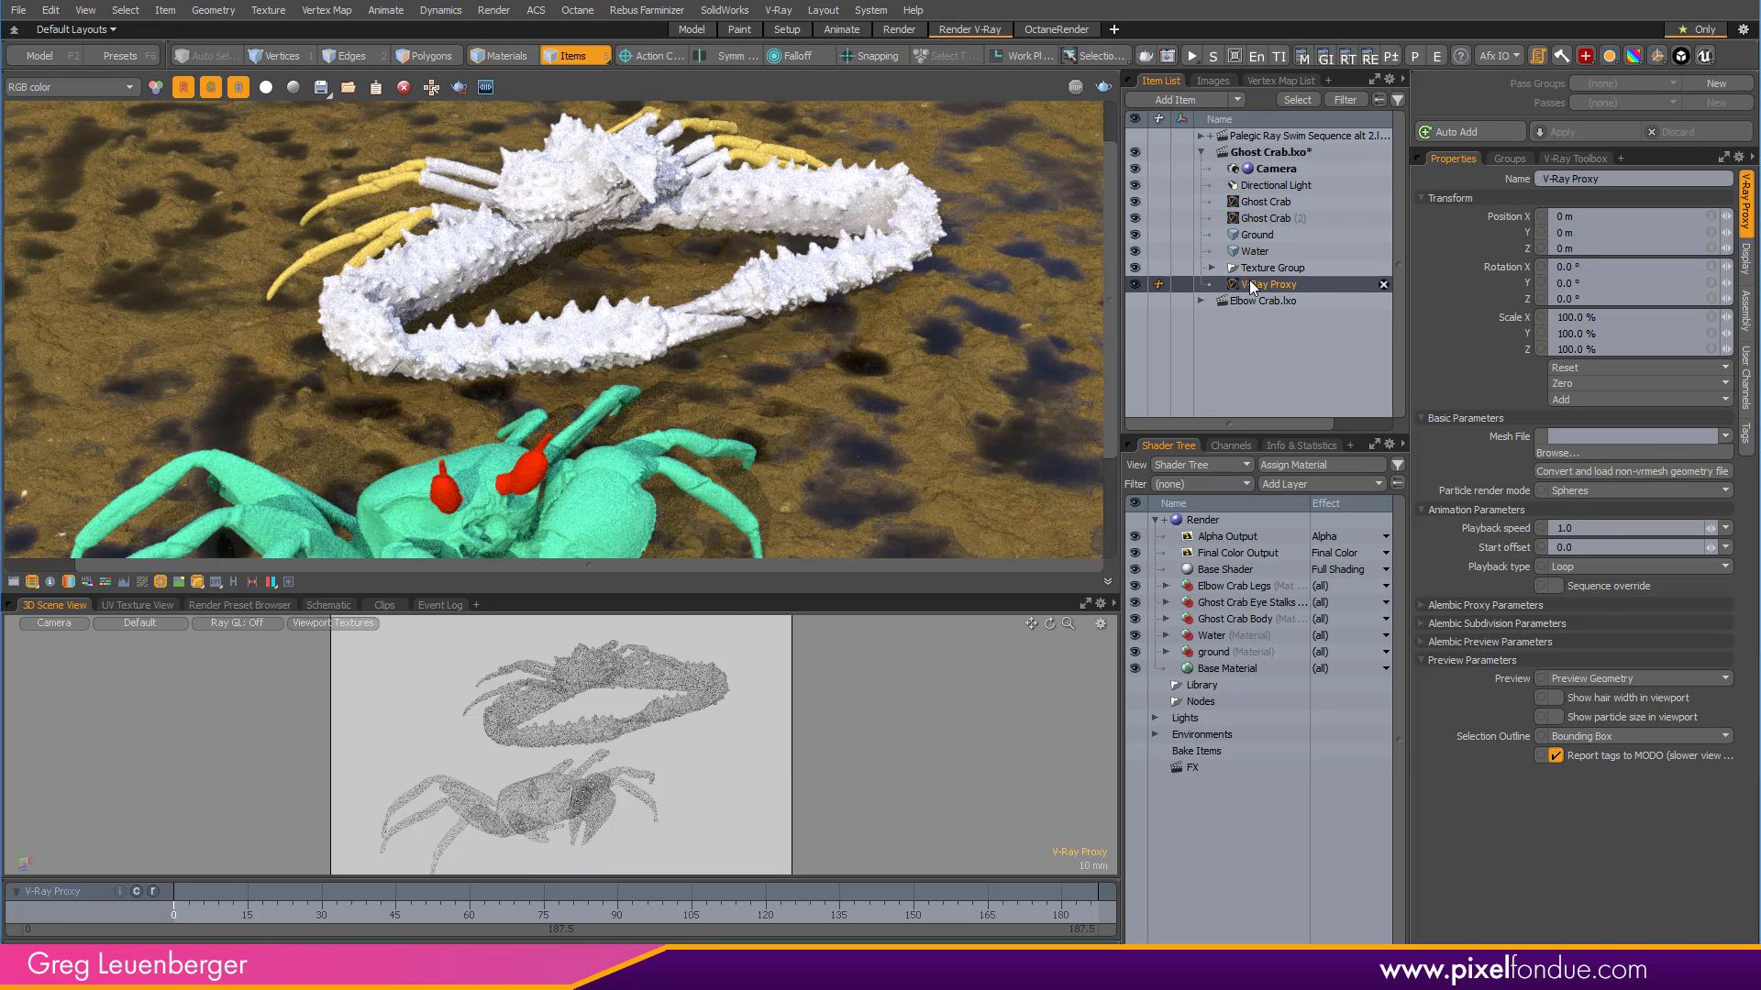
drag(1249, 281, 1279, 228)
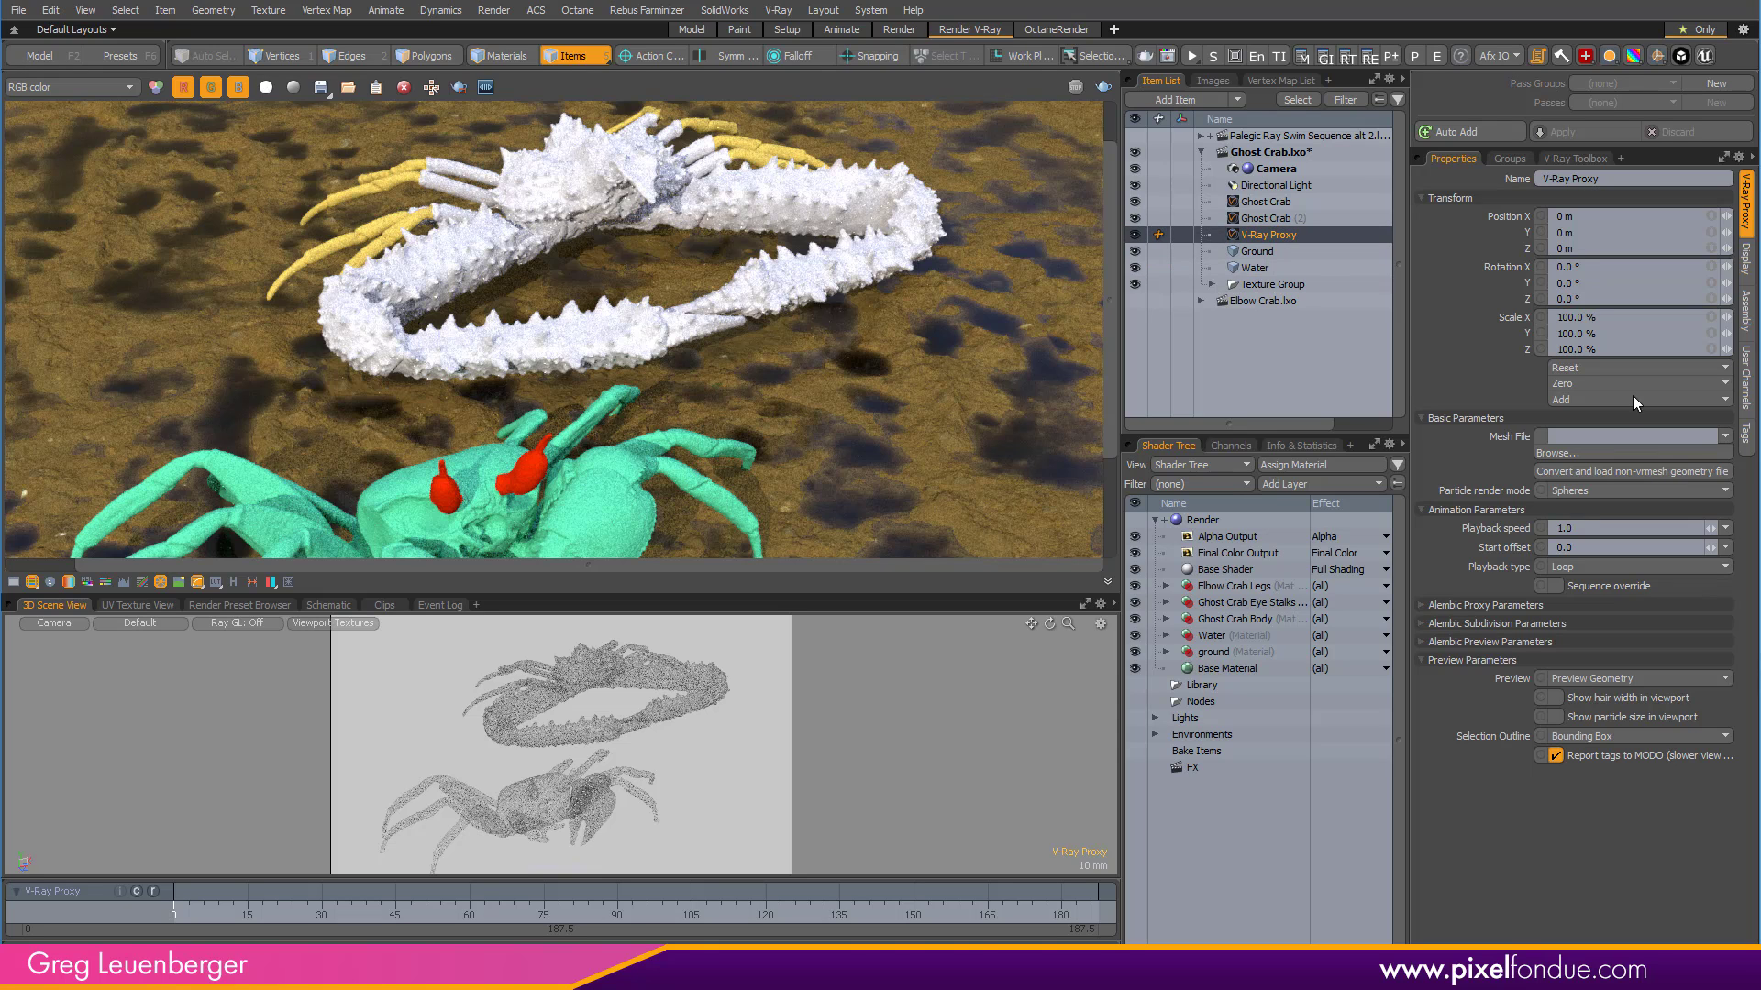
Load Elbow Crab.vrmesh from the Desktop as the new V-Ray proxy's mesh file.
click(1567, 453)
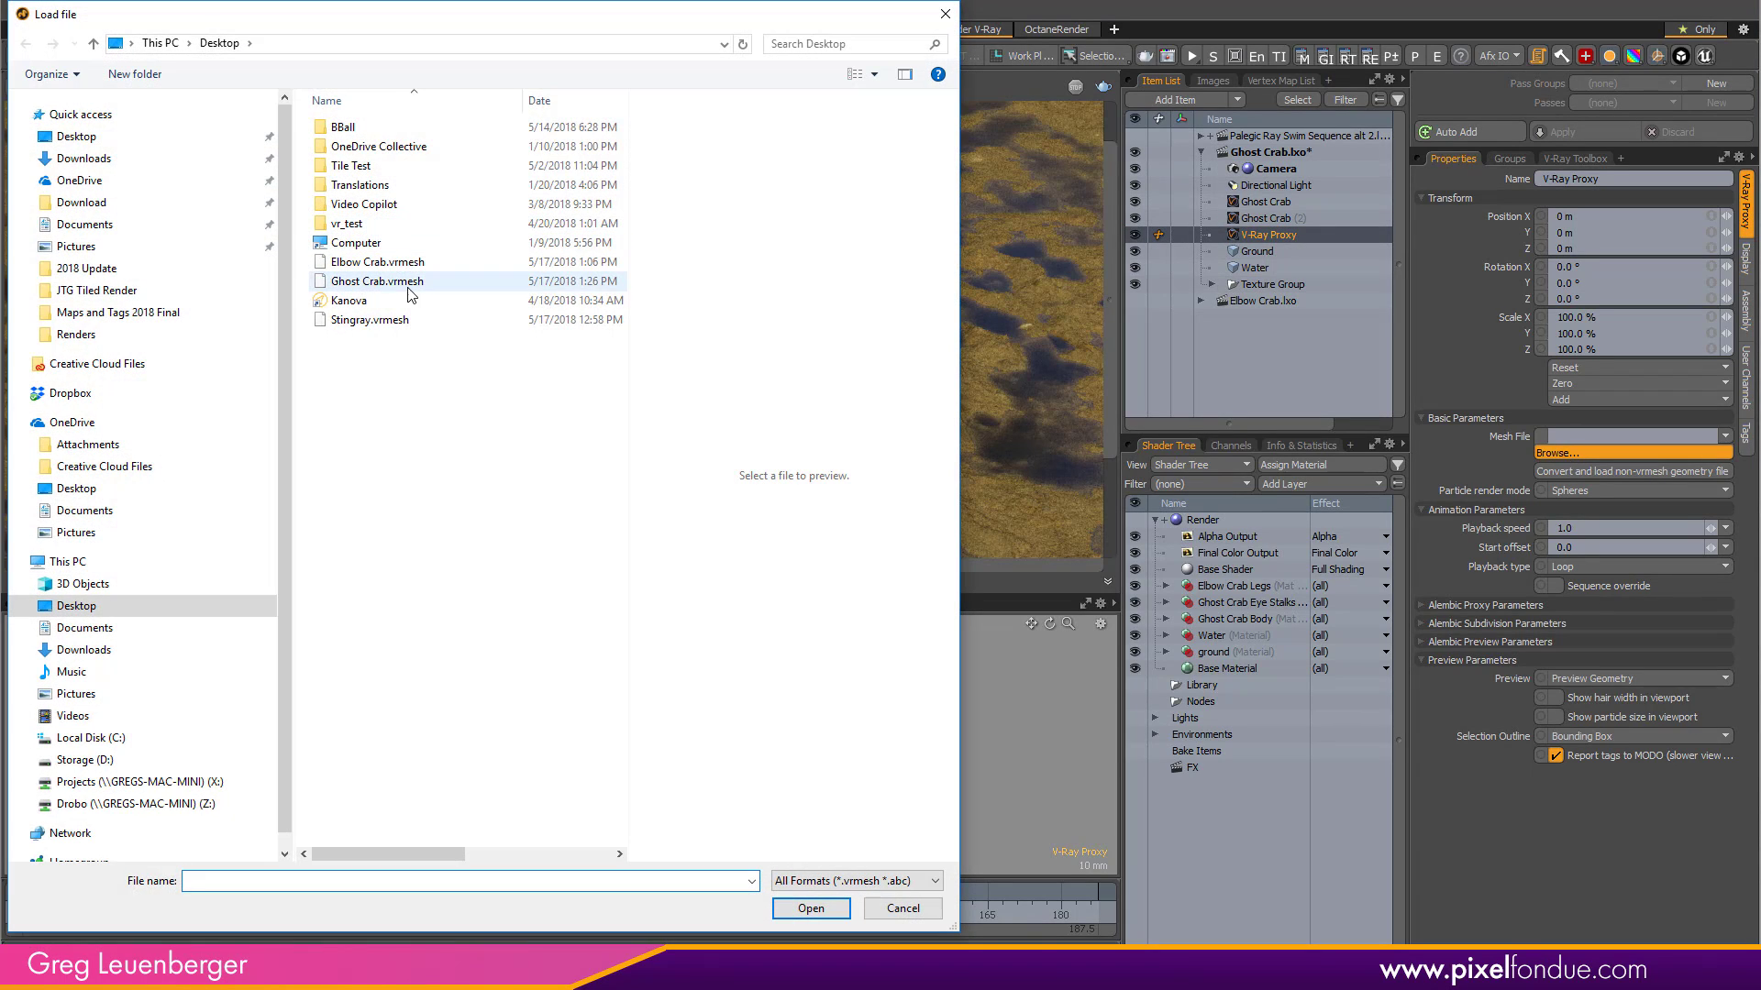
click(433, 282)
click(431, 263)
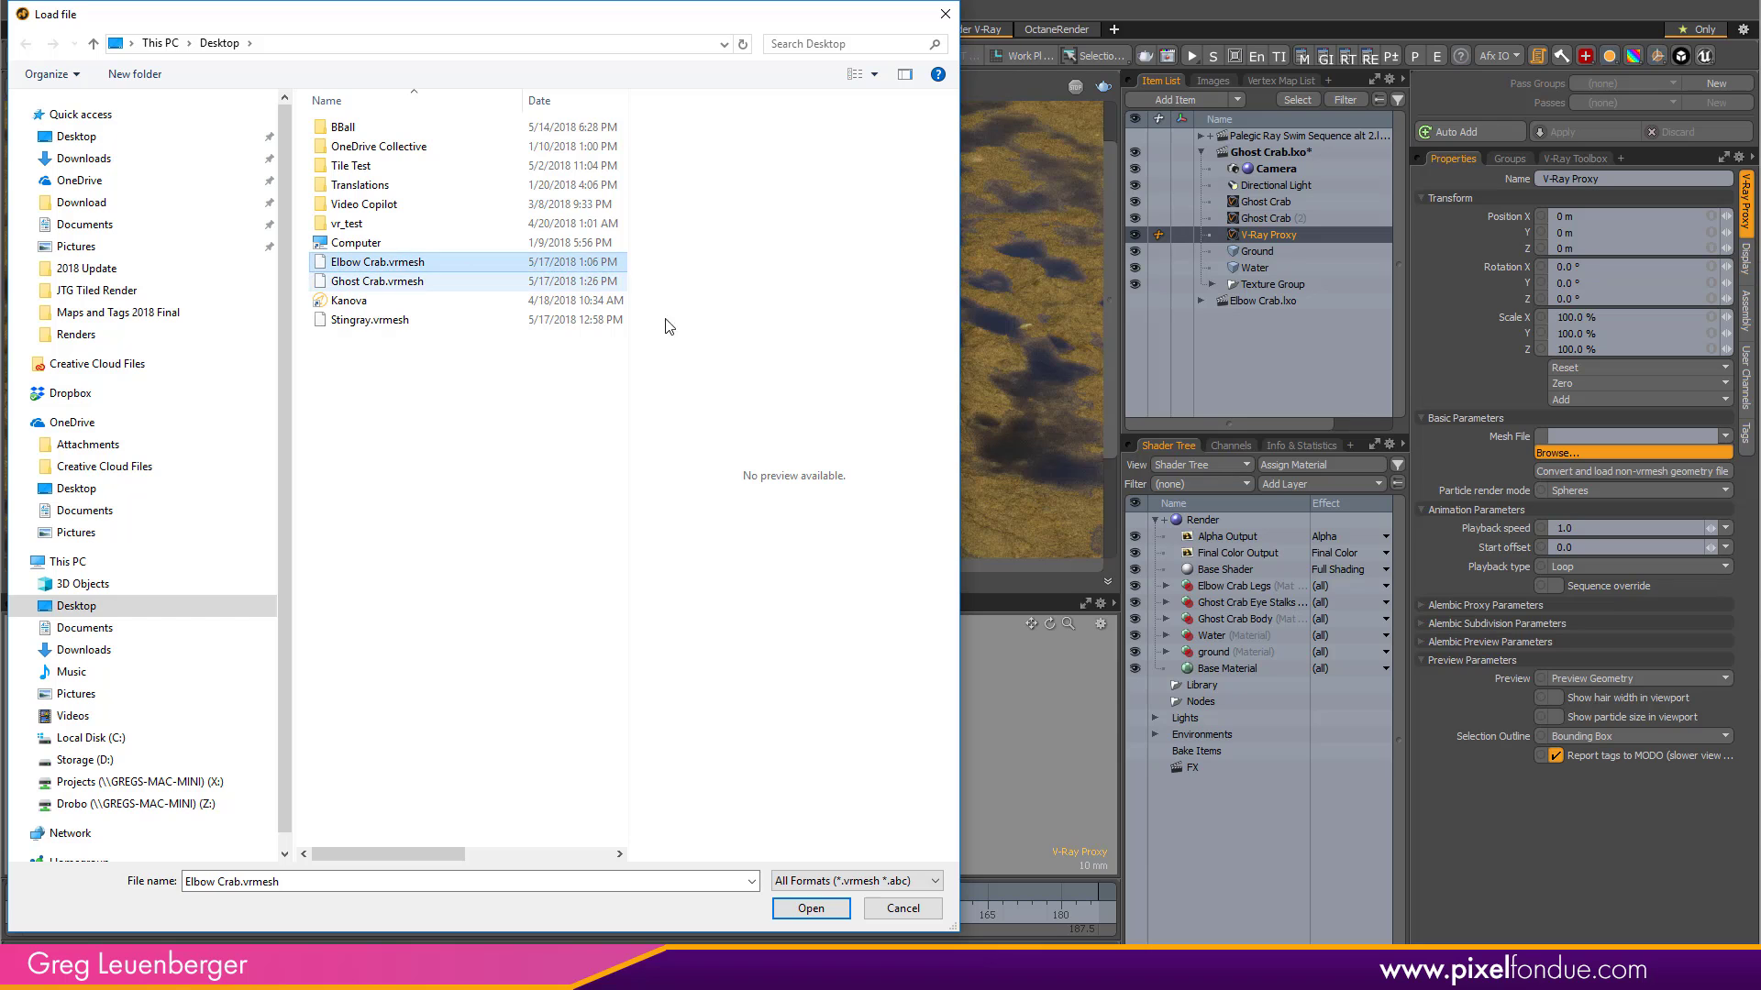
click(819, 910)
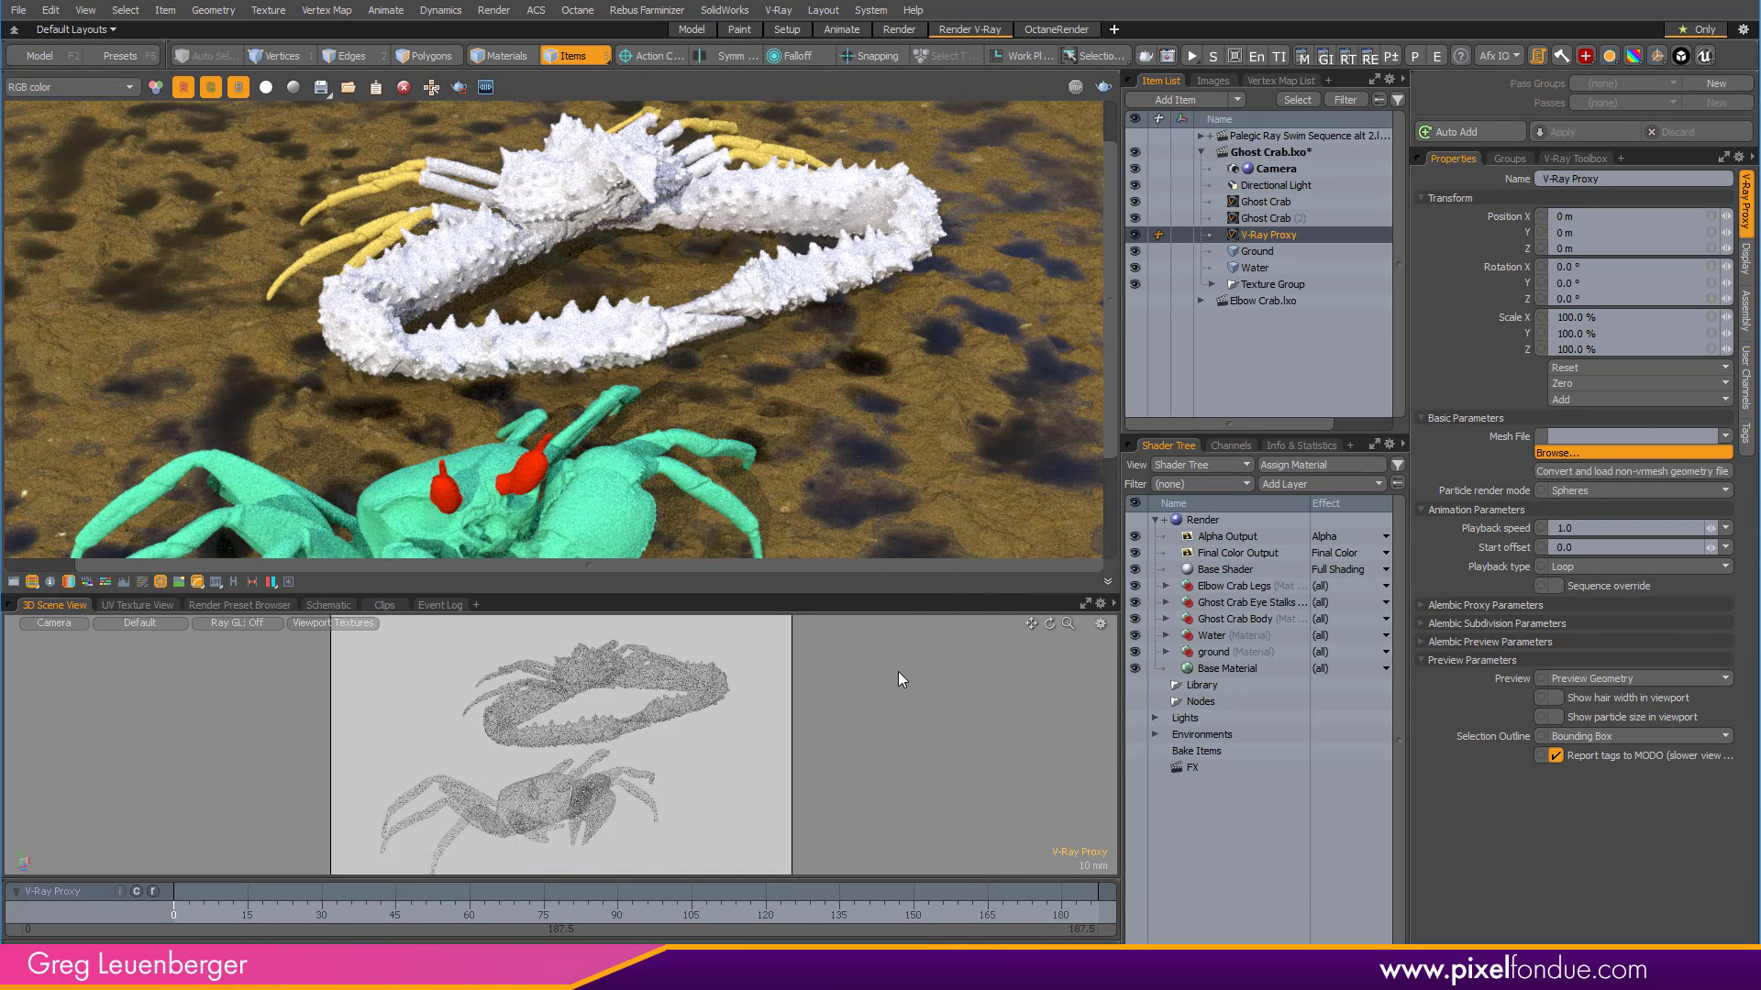
Move the new elbow crab proxy to X 19 mm, Z -152 mm and reframe the camera to bring it into view.
key(w)
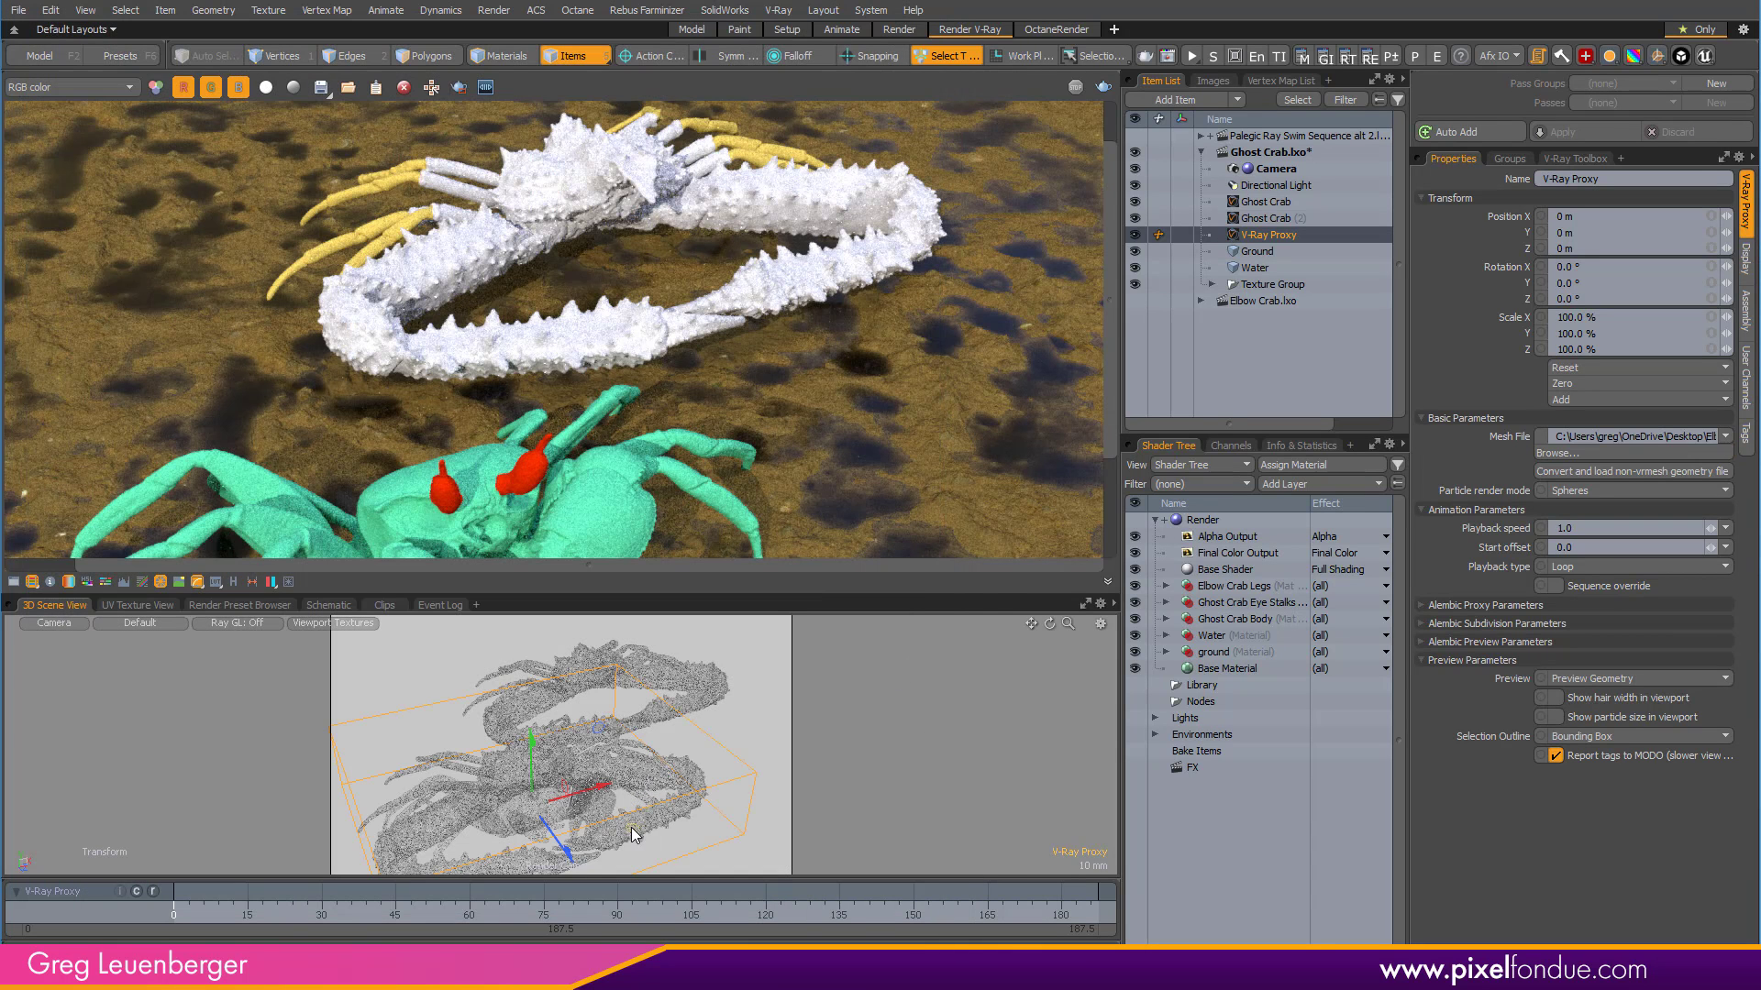
drag(630, 828, 521, 662)
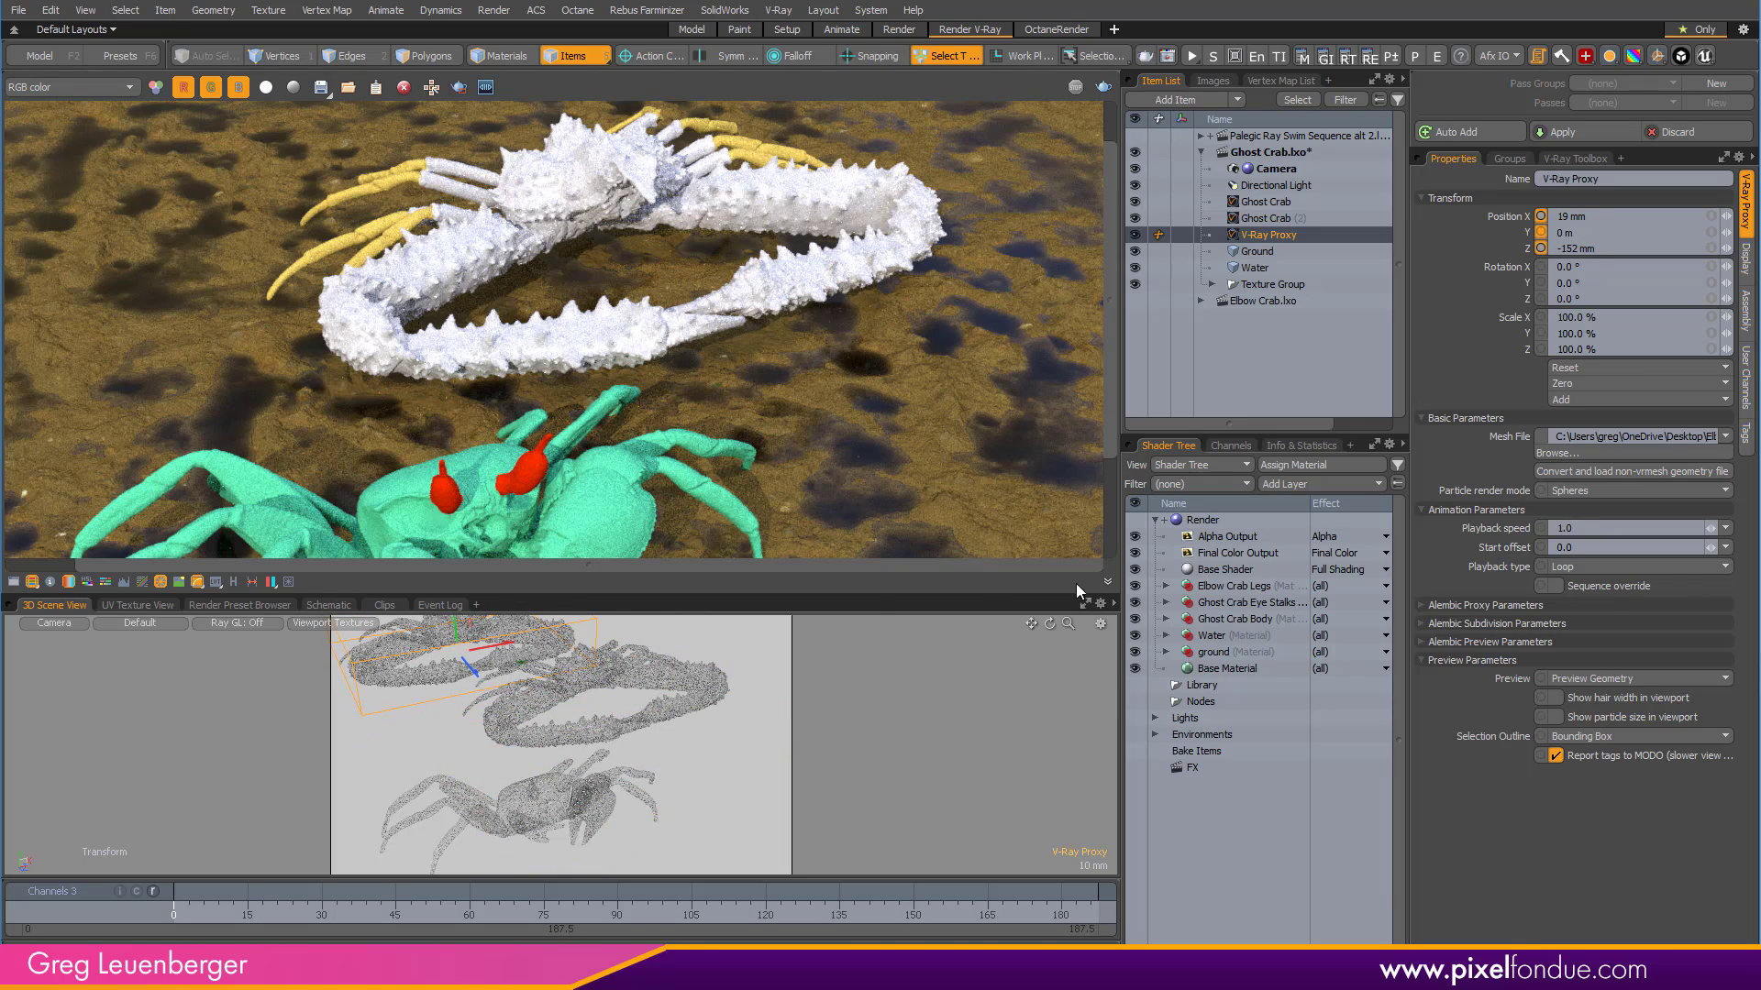
click(1229, 586)
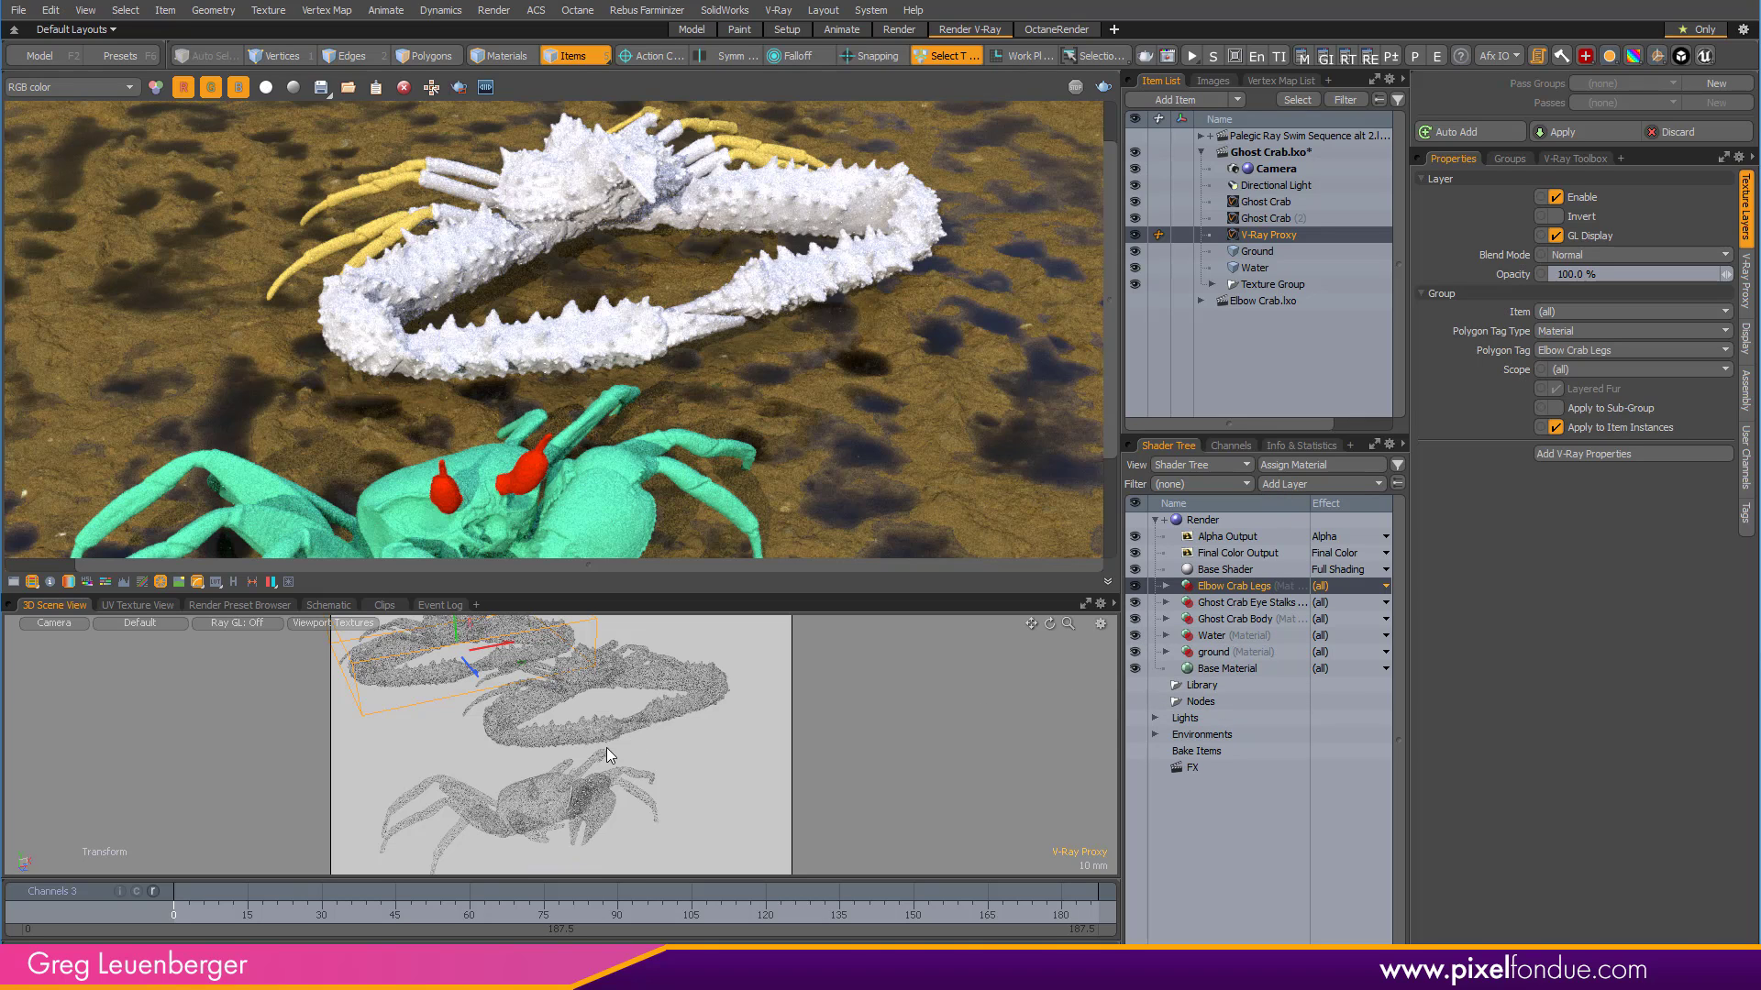
alt+drag(629, 731, 681, 737)
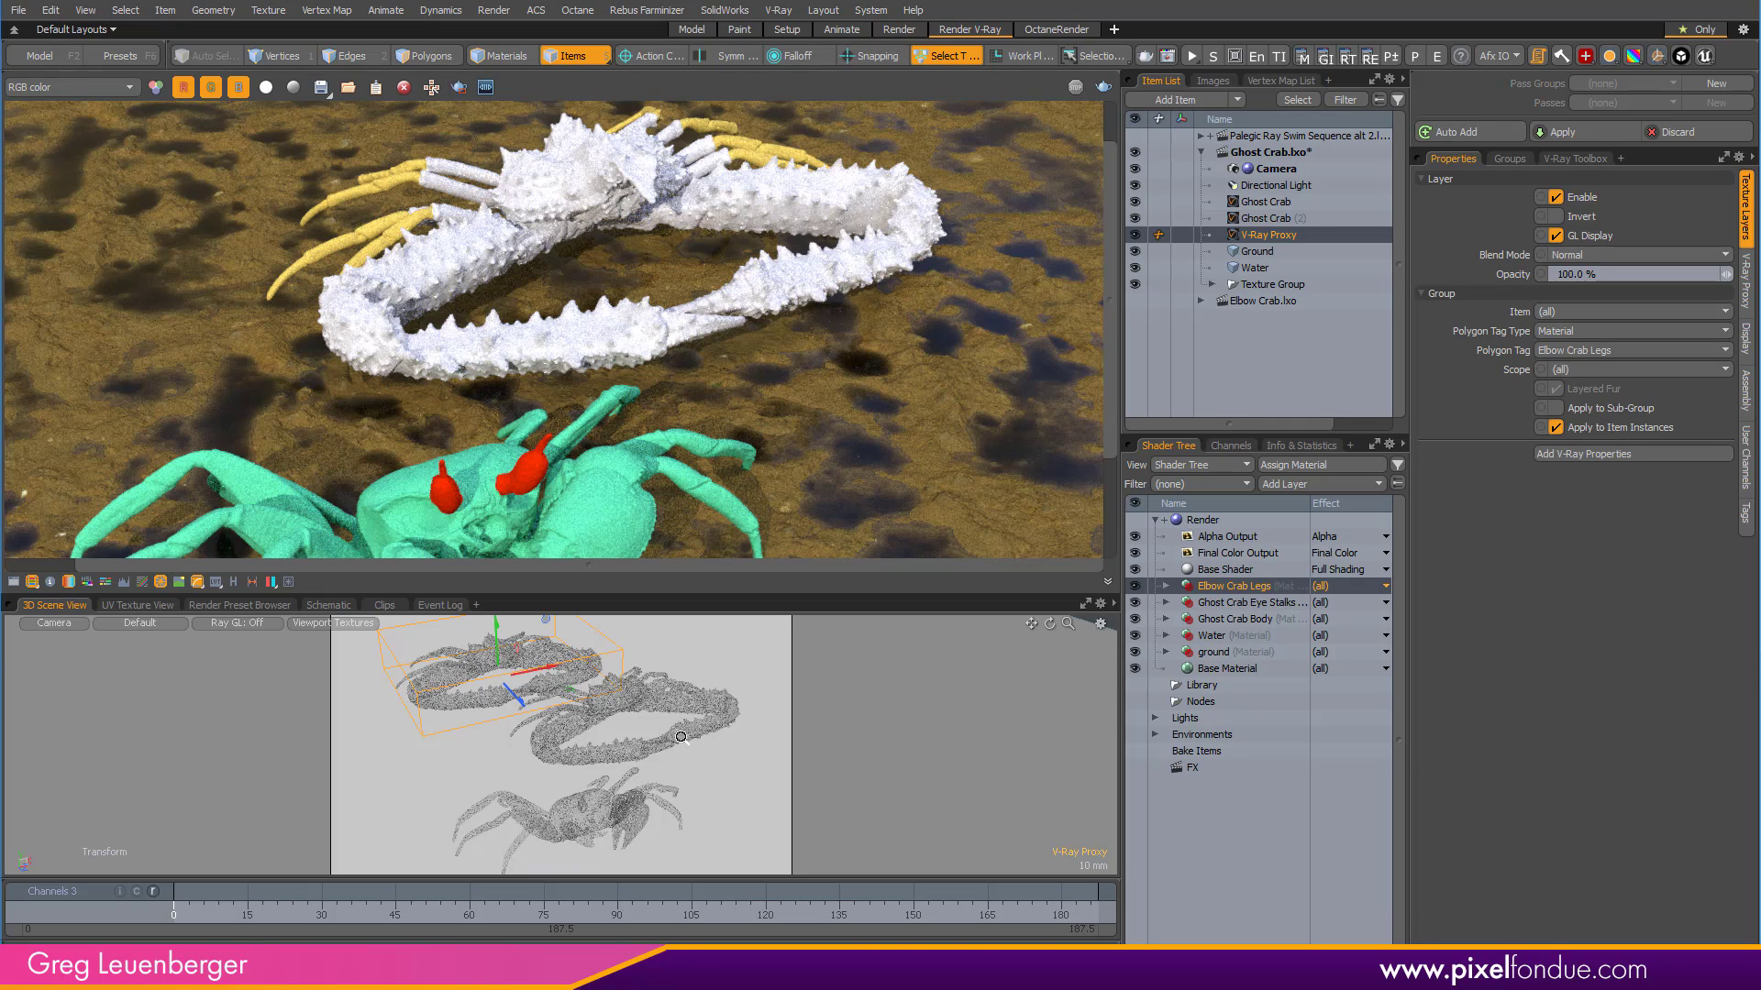
Drop the transform tool, switch to the Elbow Crab.lxo scene, and start the V-Ray interactive render with the camera framed closer on the crab.
key(q)
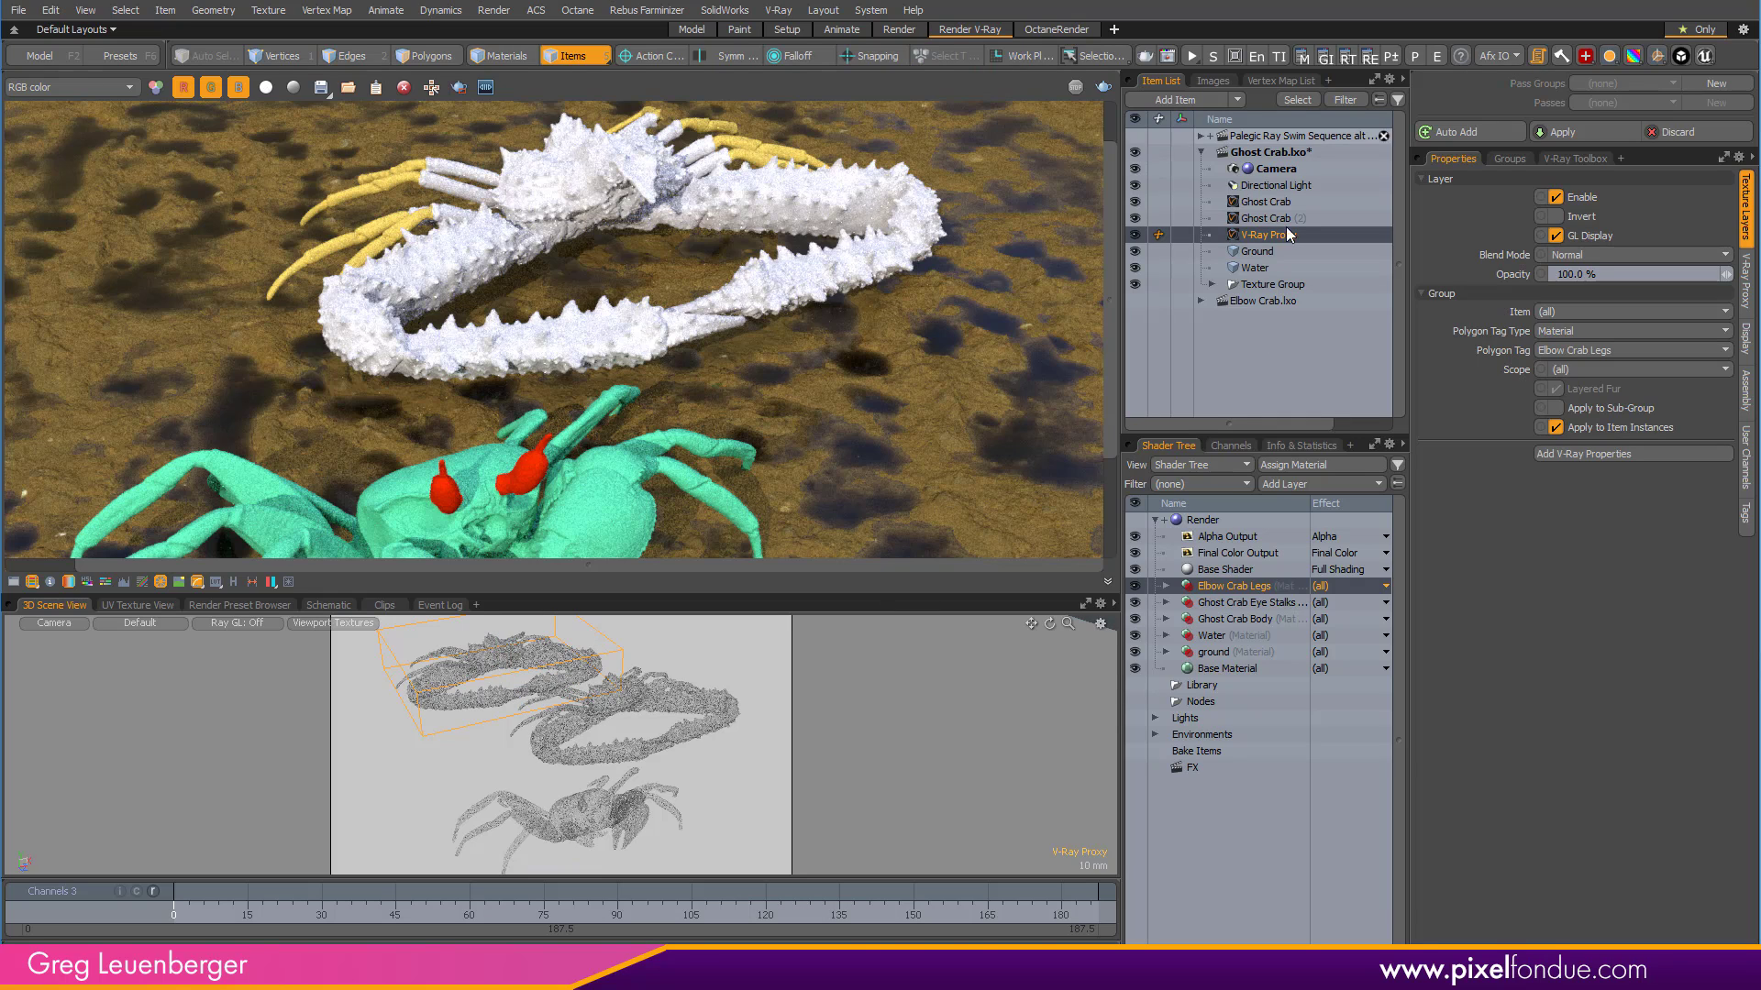
click(1237, 302)
click(1242, 303)
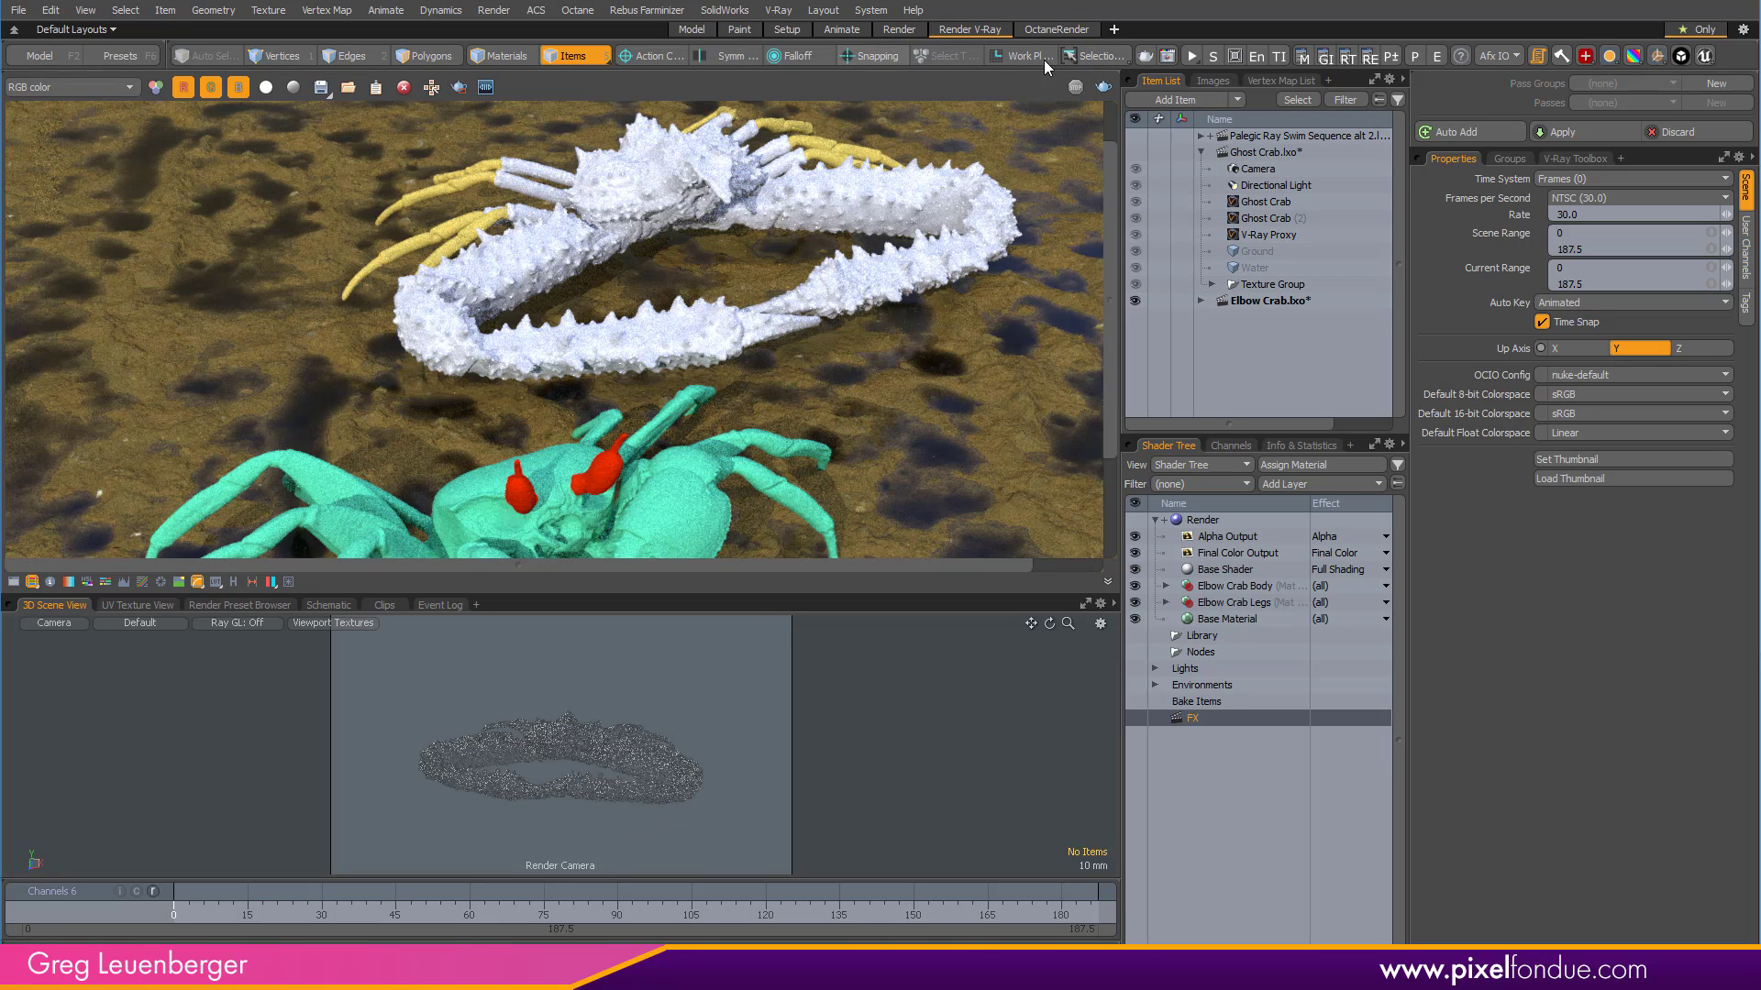
click(1191, 56)
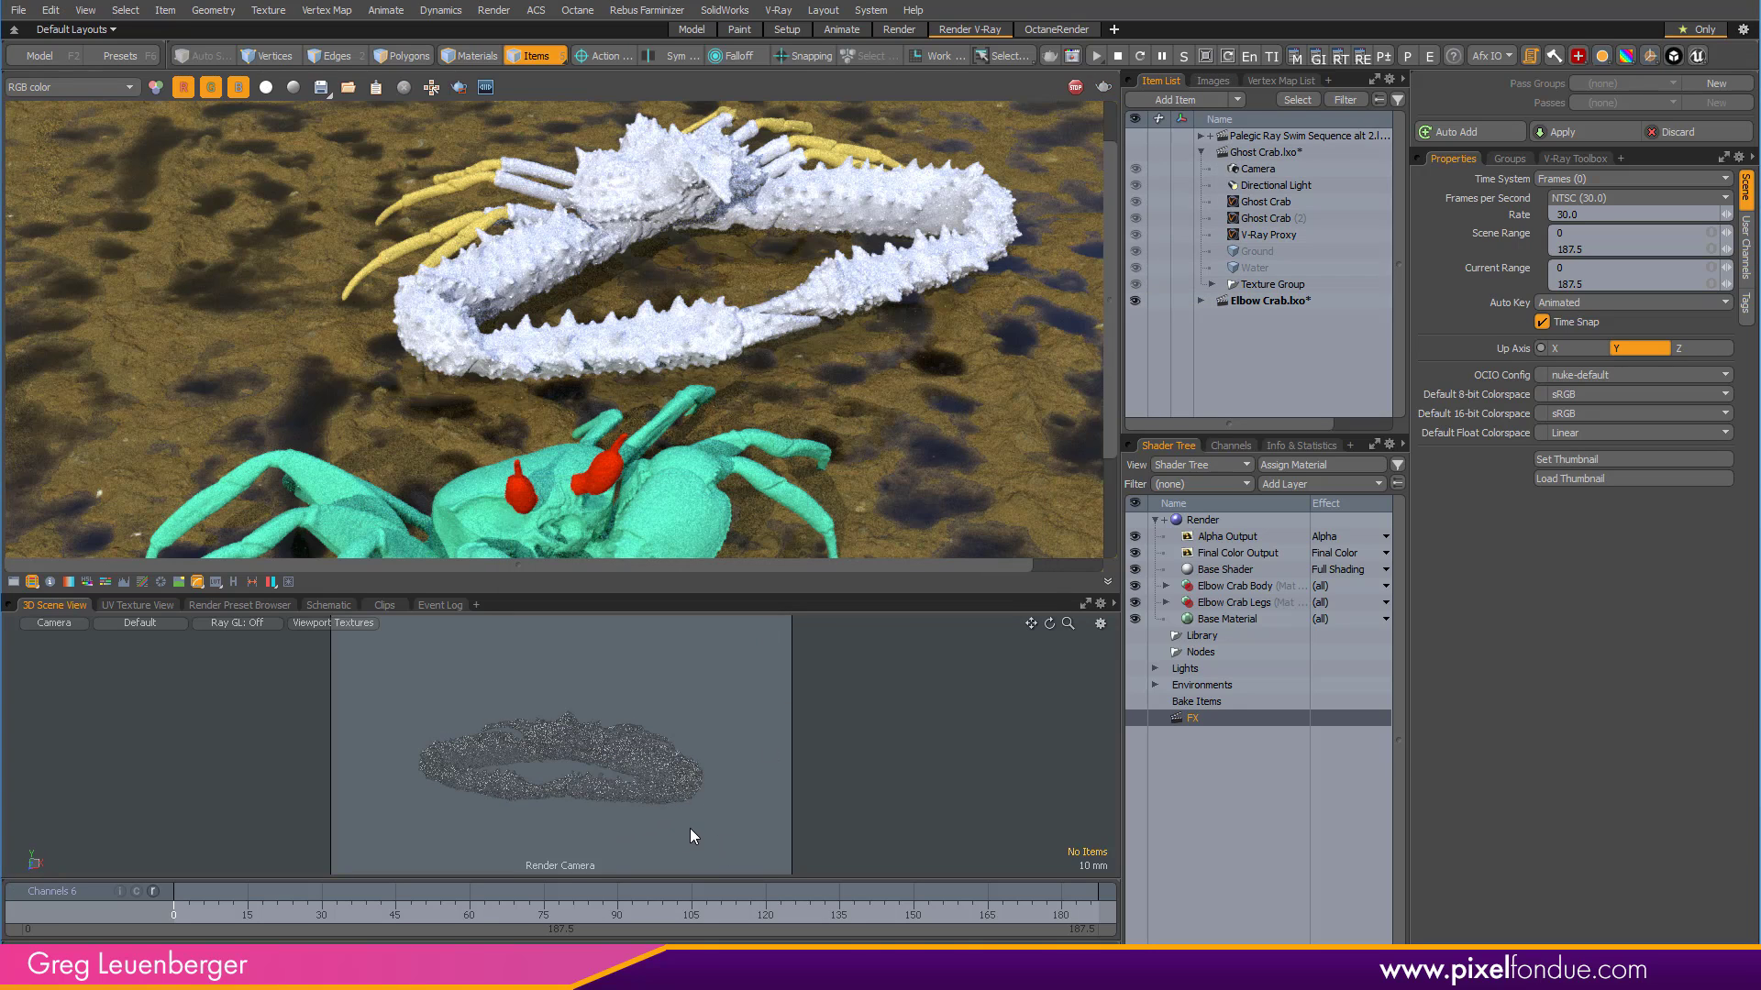
alt+drag(613, 817, 550, 788)
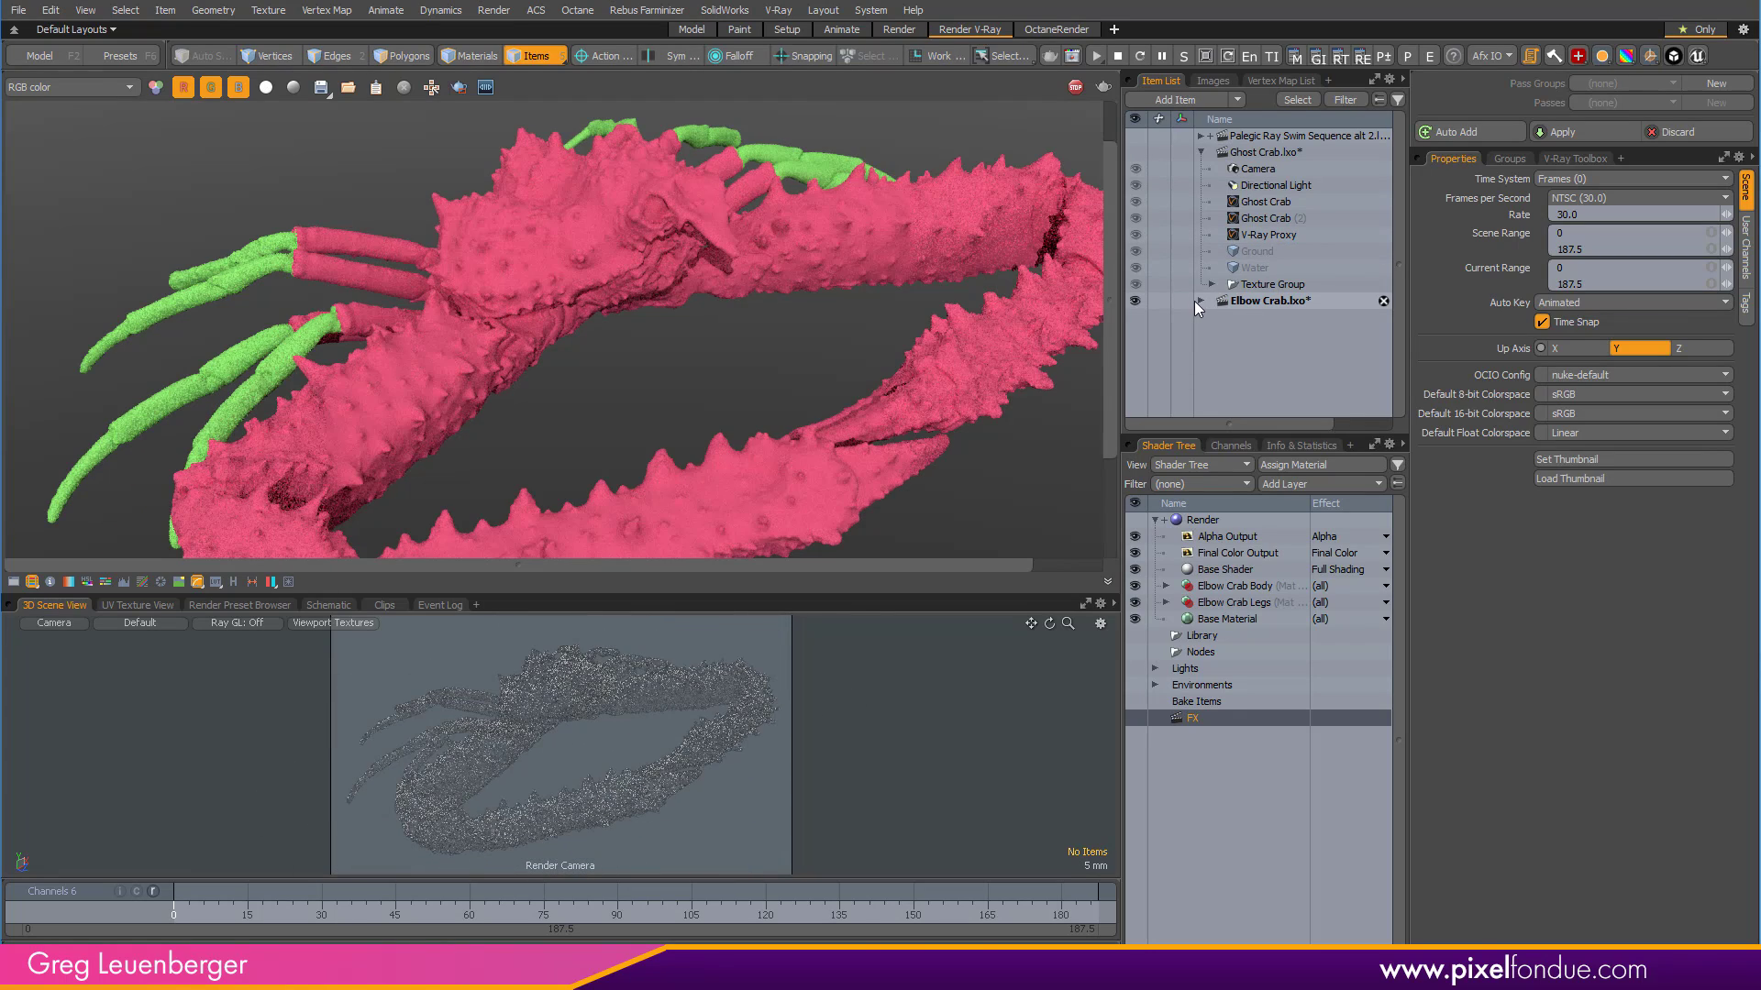
Expand the Elbow Crab scene and its Elbow Crab Body and Elbow Crab Legs groups to expose their V-Ray Materials, and save the scene.
click(1201, 301)
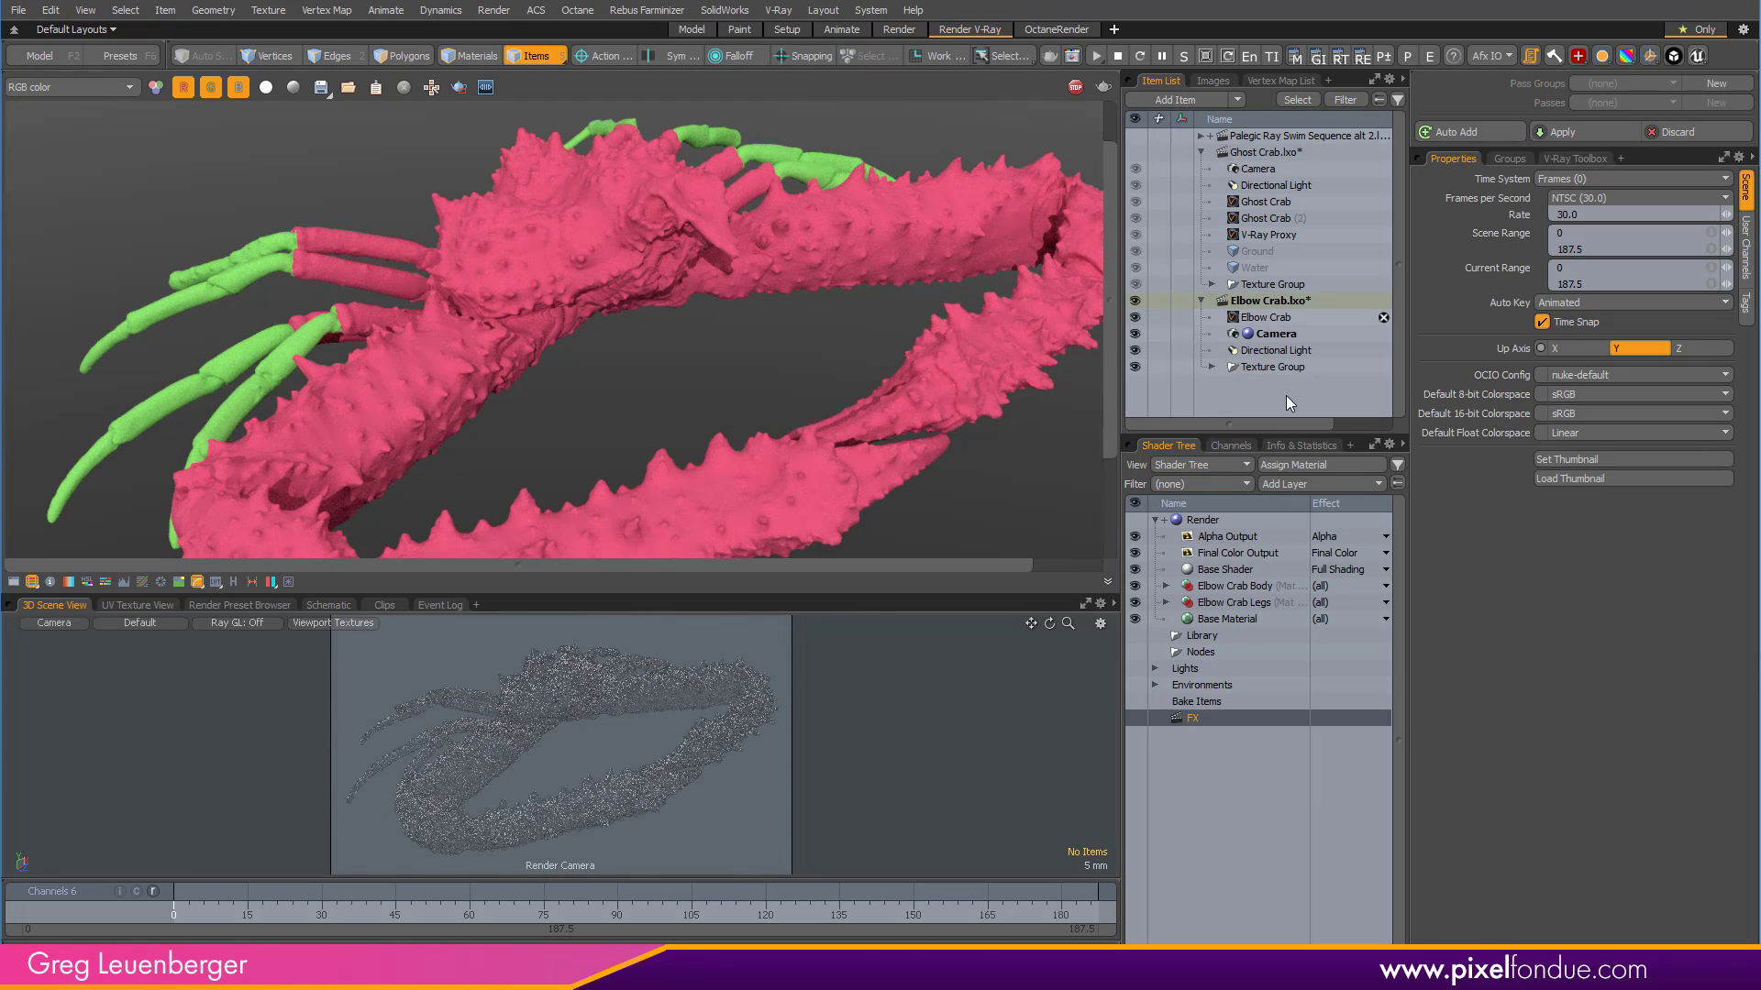
click(1270, 317)
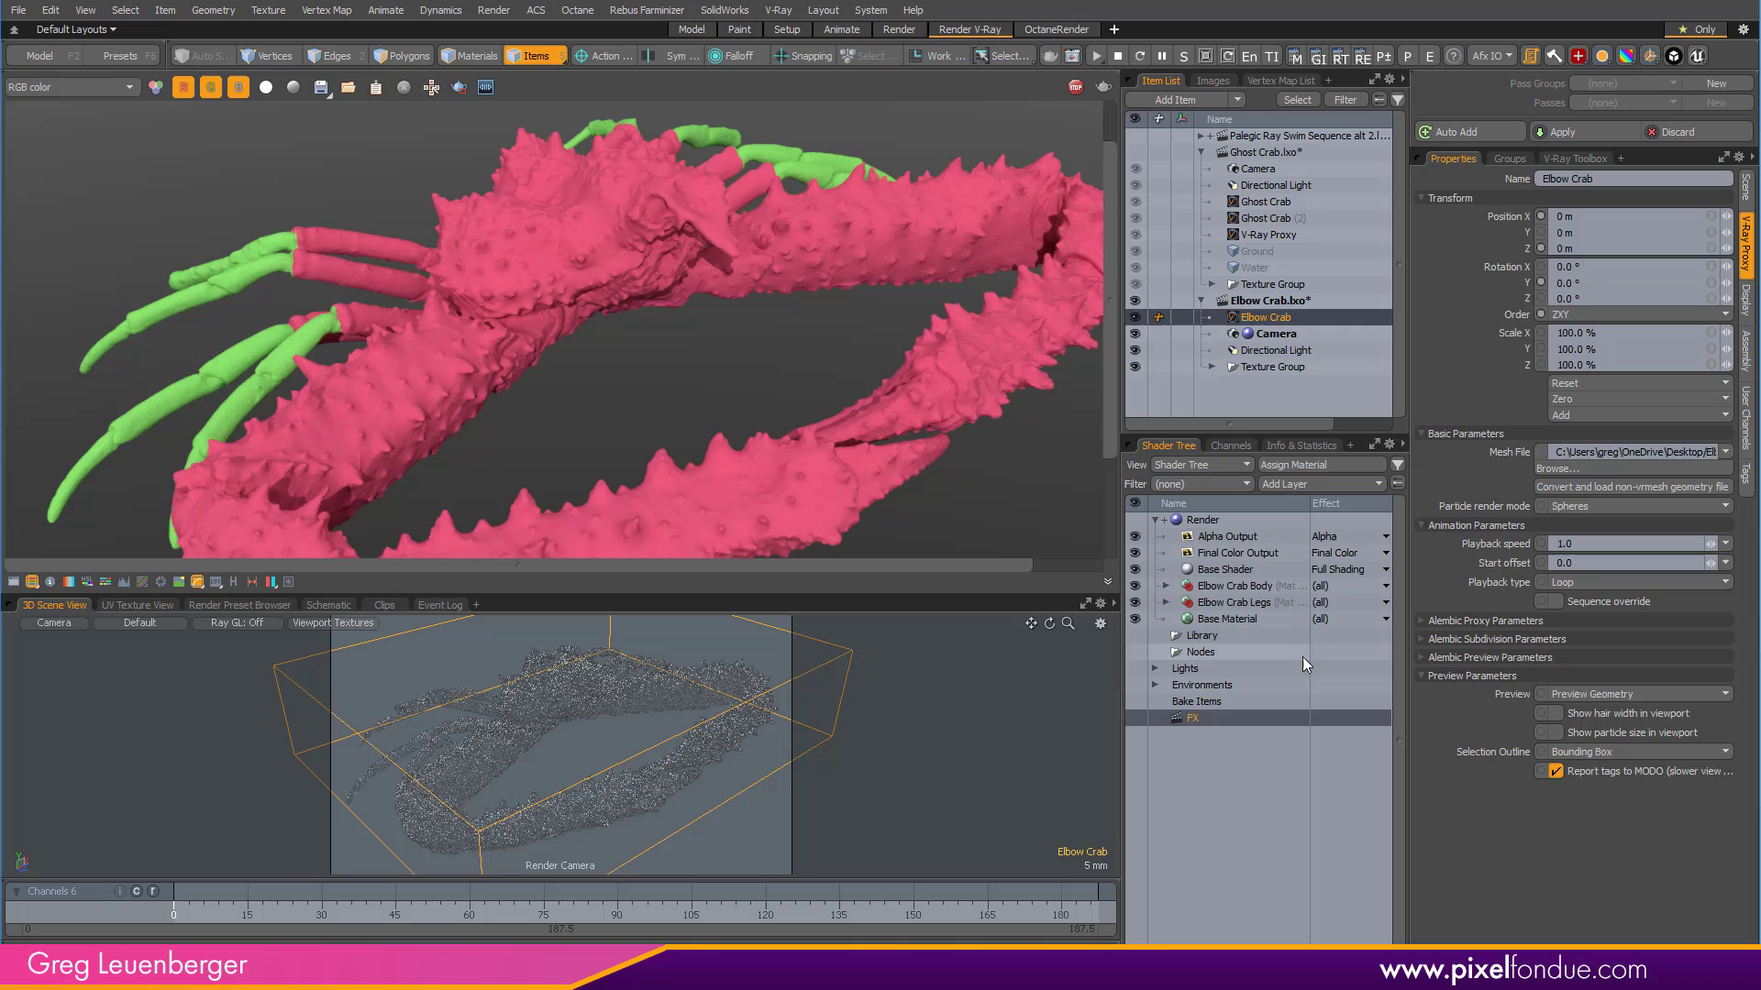
click(1241, 601)
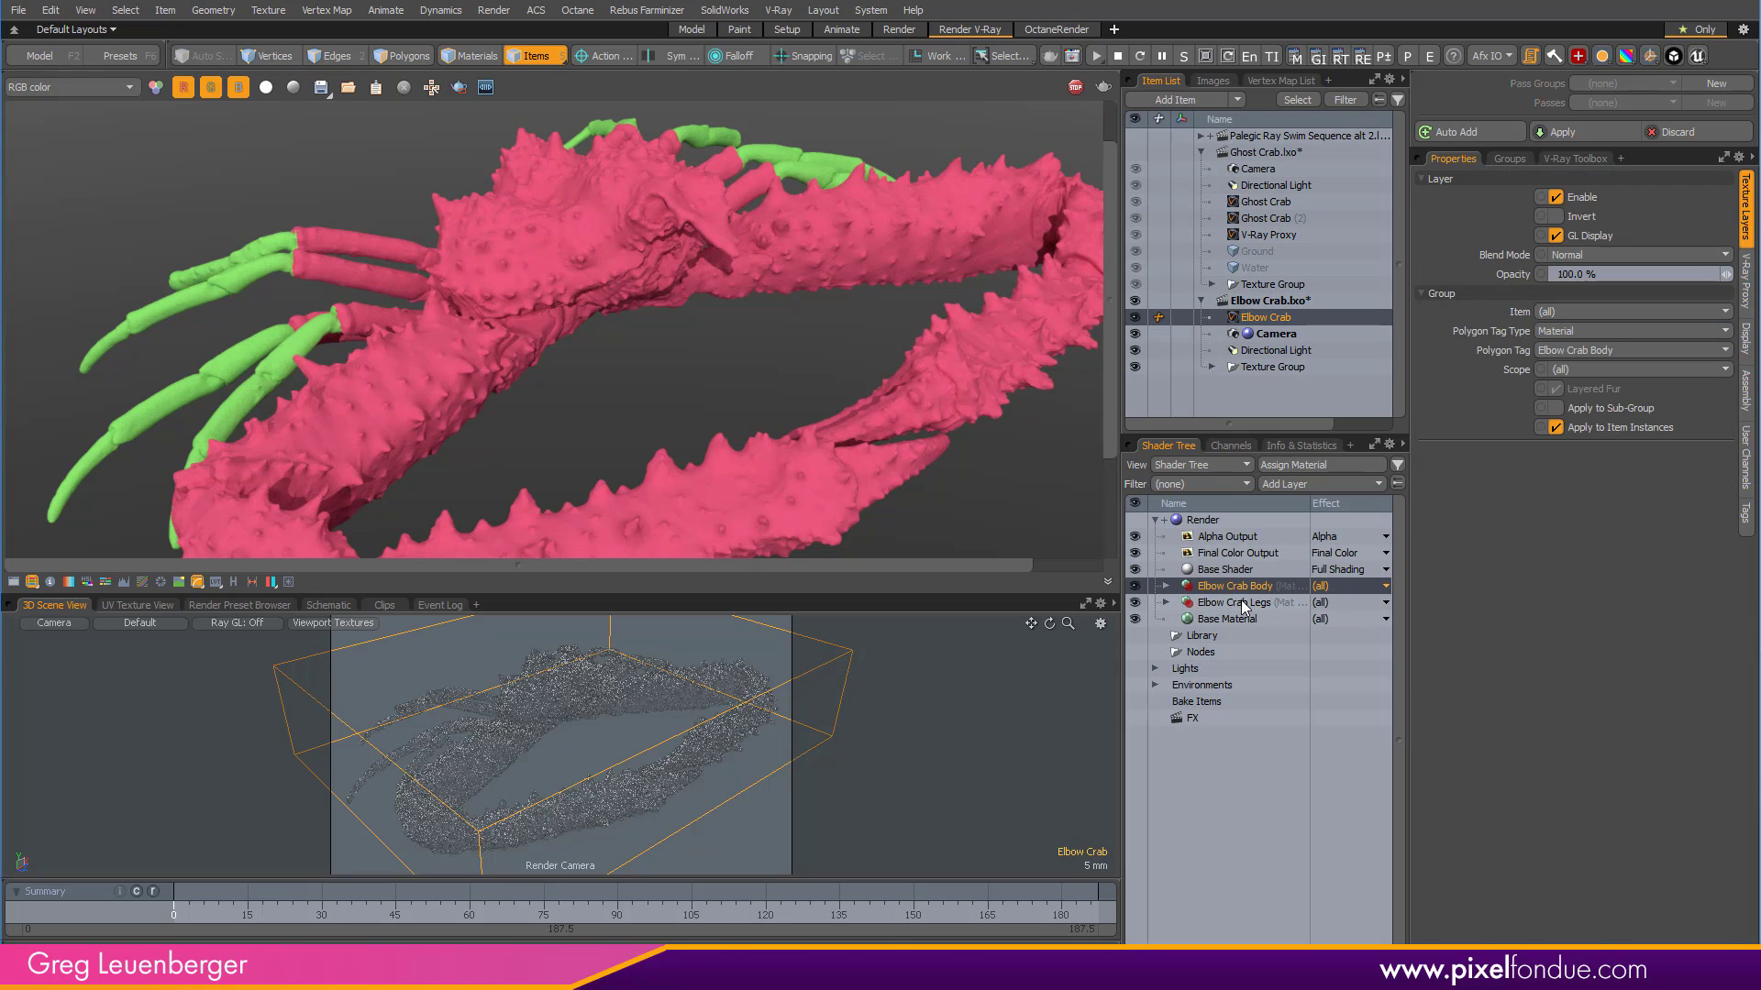
click(1166, 603)
click(1165, 587)
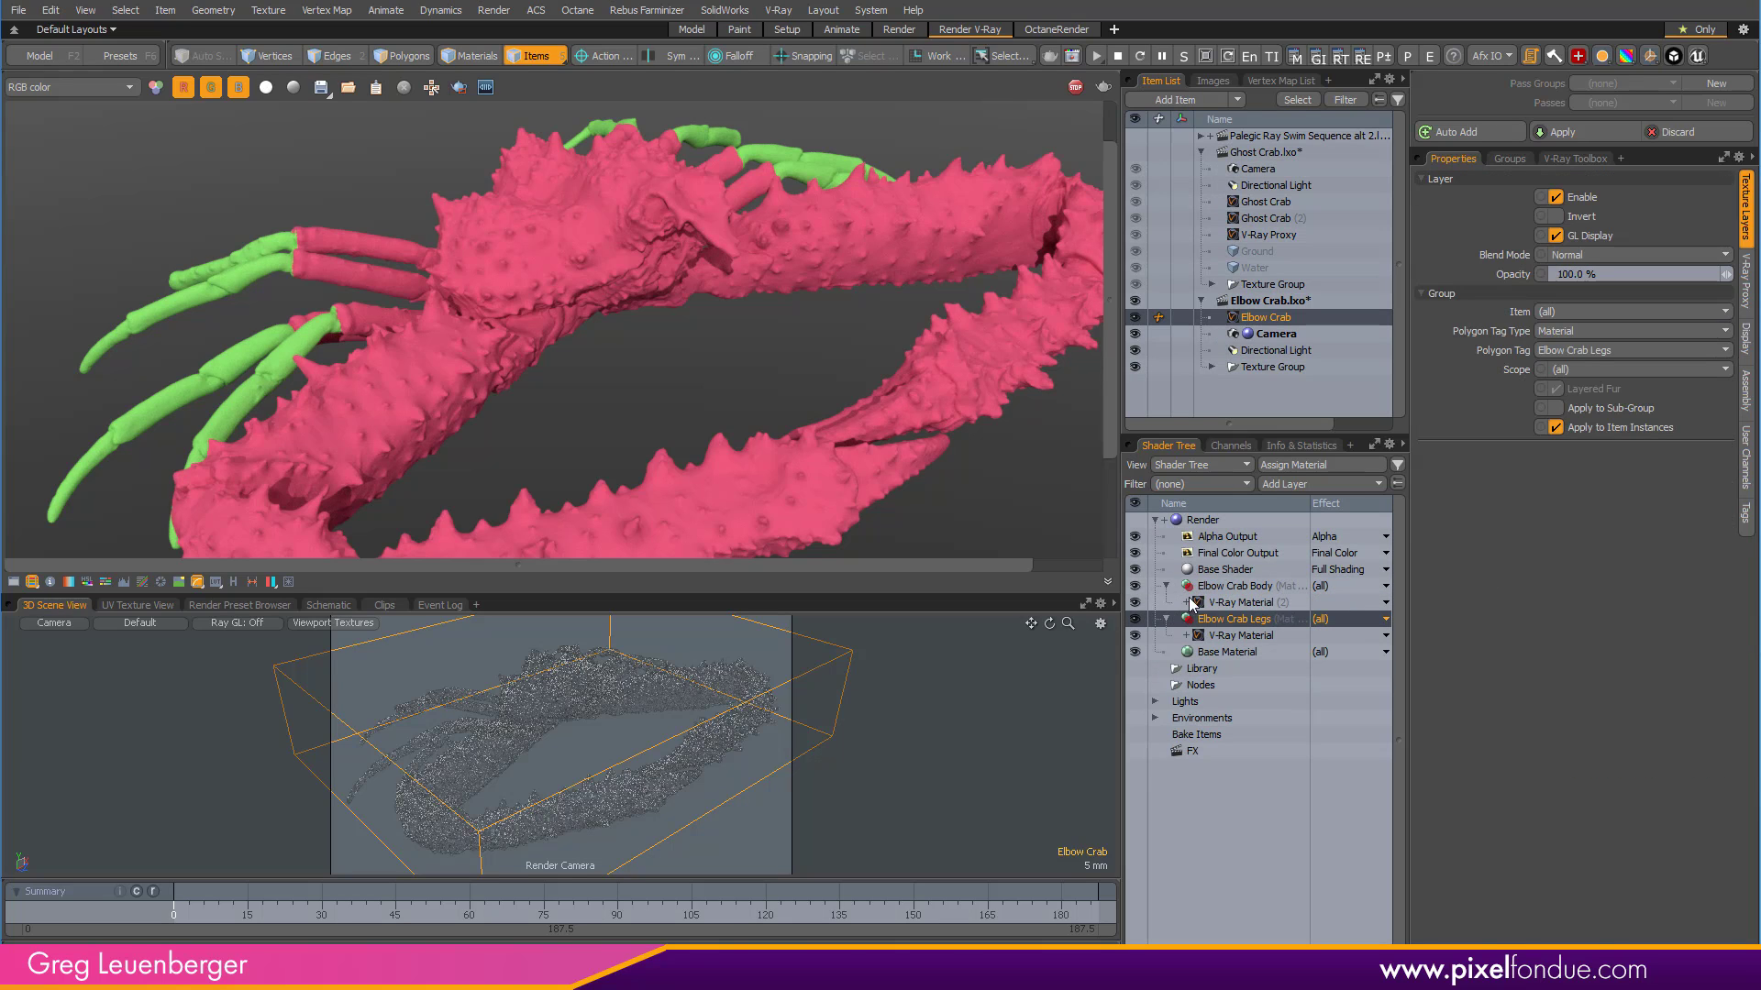
click(1233, 634)
click(1235, 686)
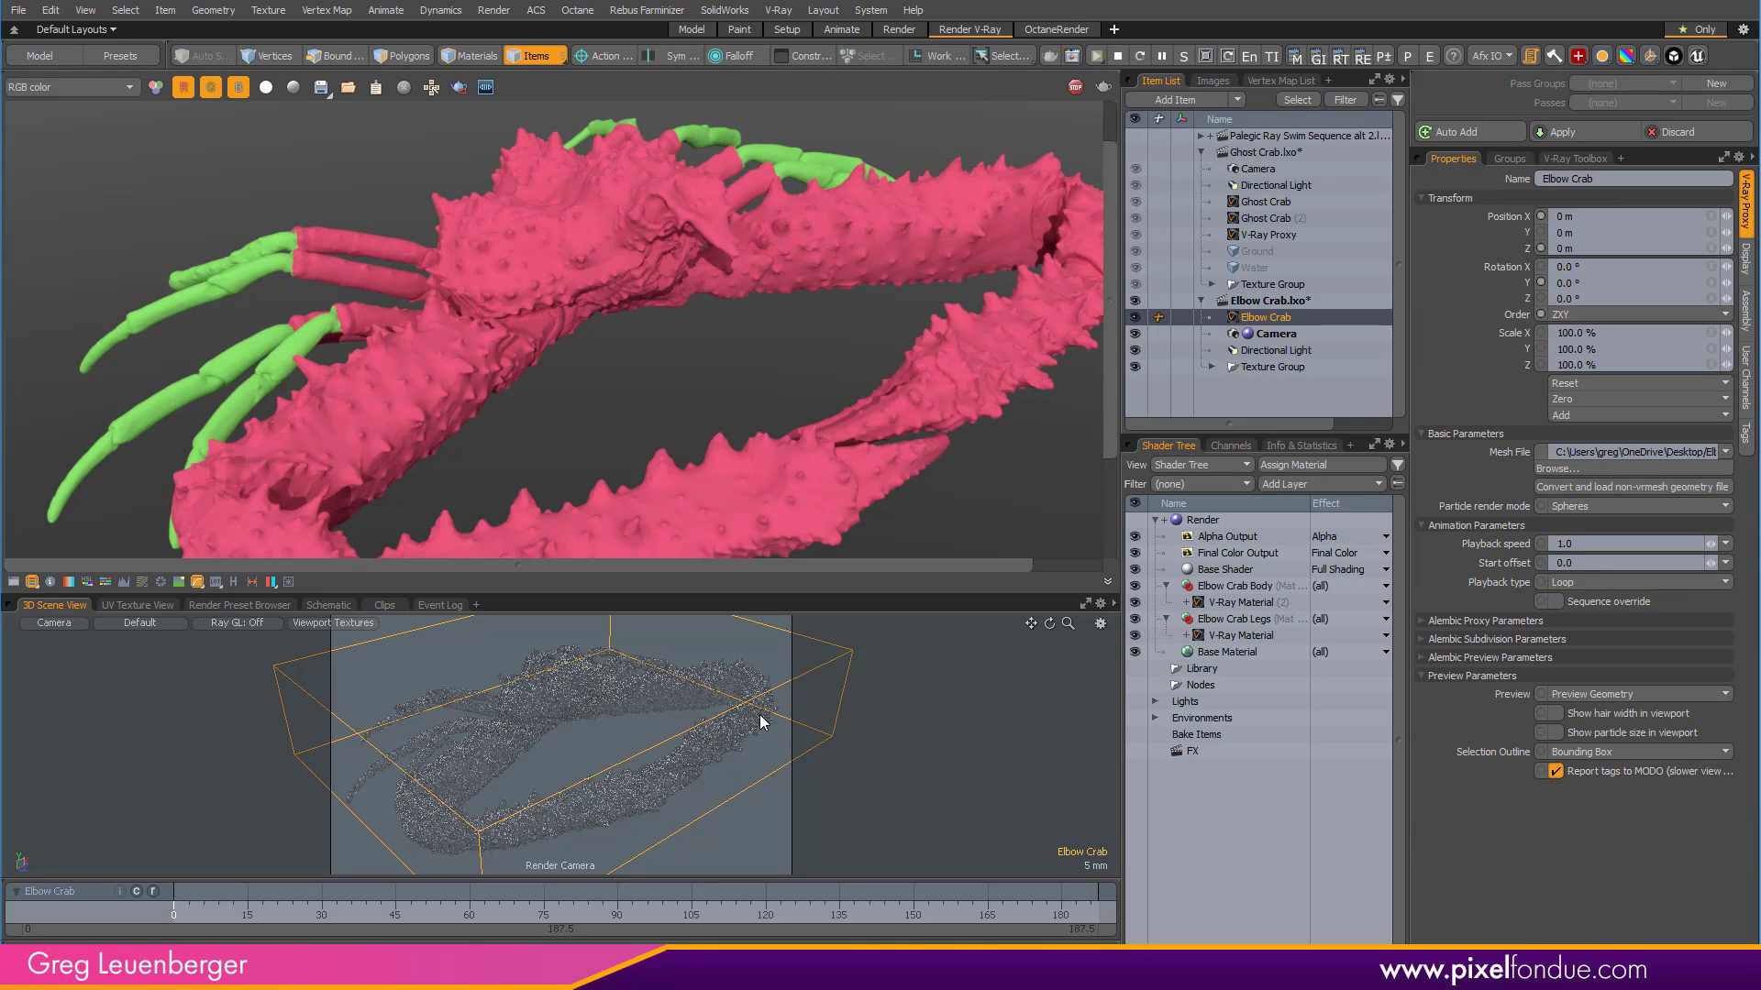
key(ctrl+s)
alt+drag(878, 754, 909, 729)
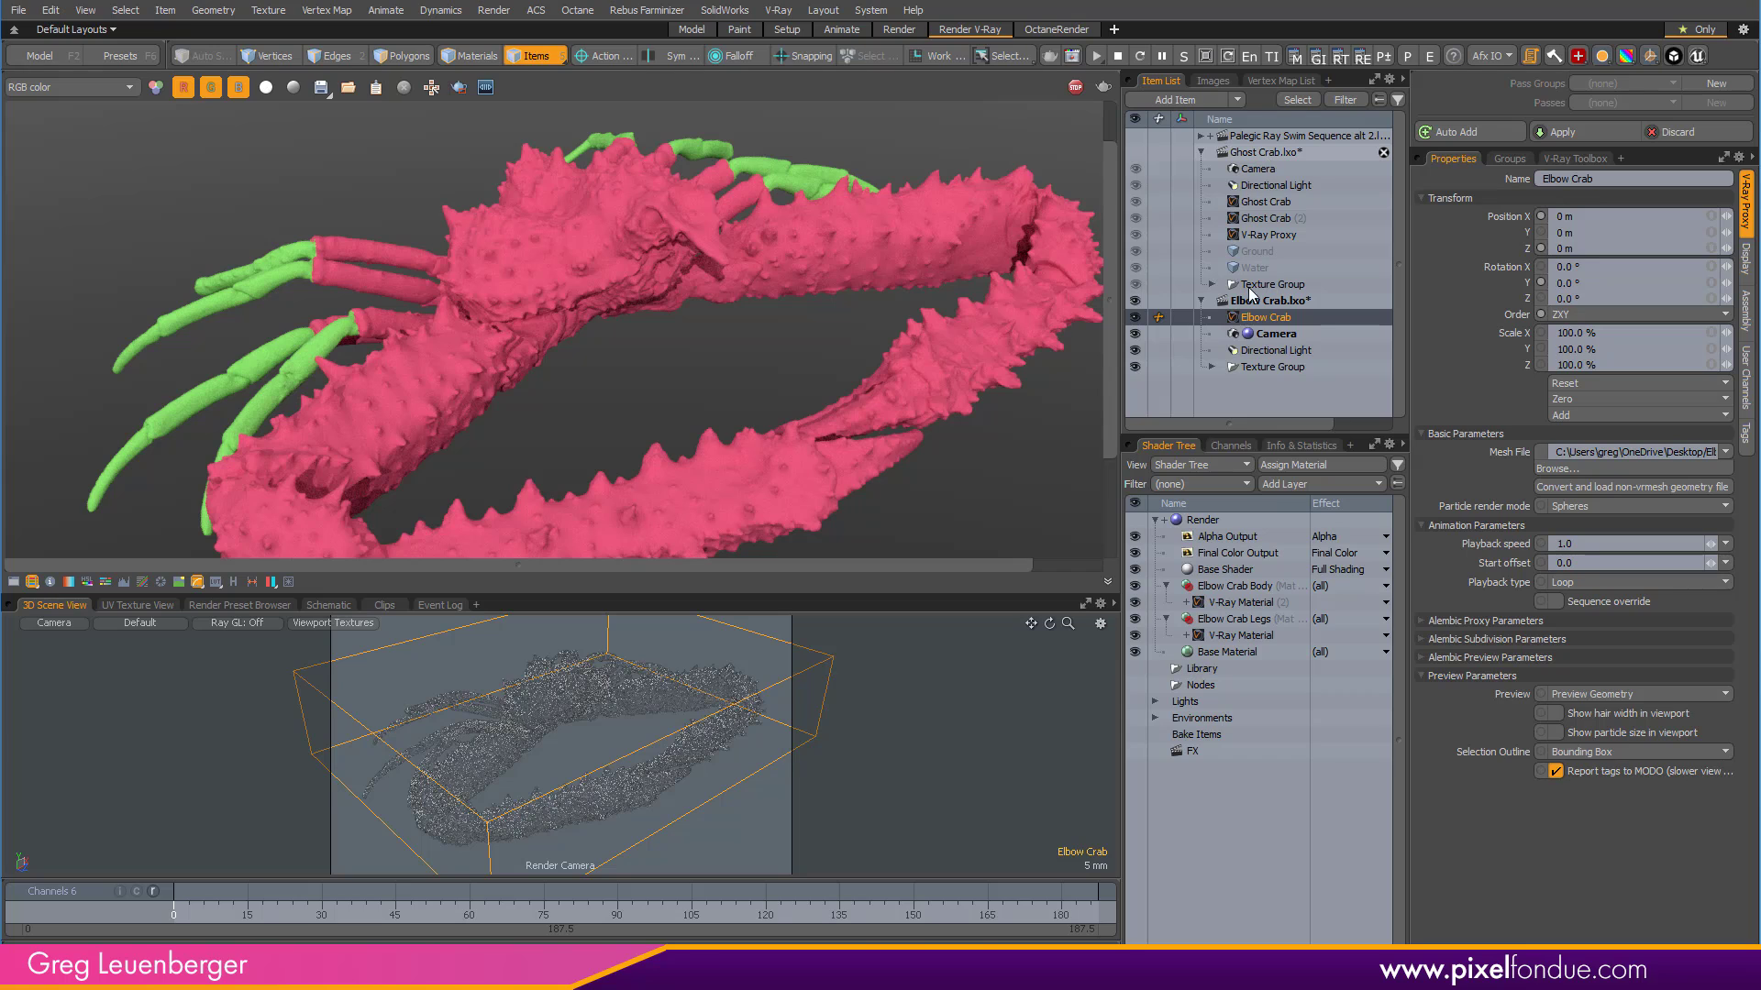
Return to the Ghost Crab scene, stop the interactive render, and delete the Ghost Crab (2) and V-Ray Proxy items.
click(1275, 196)
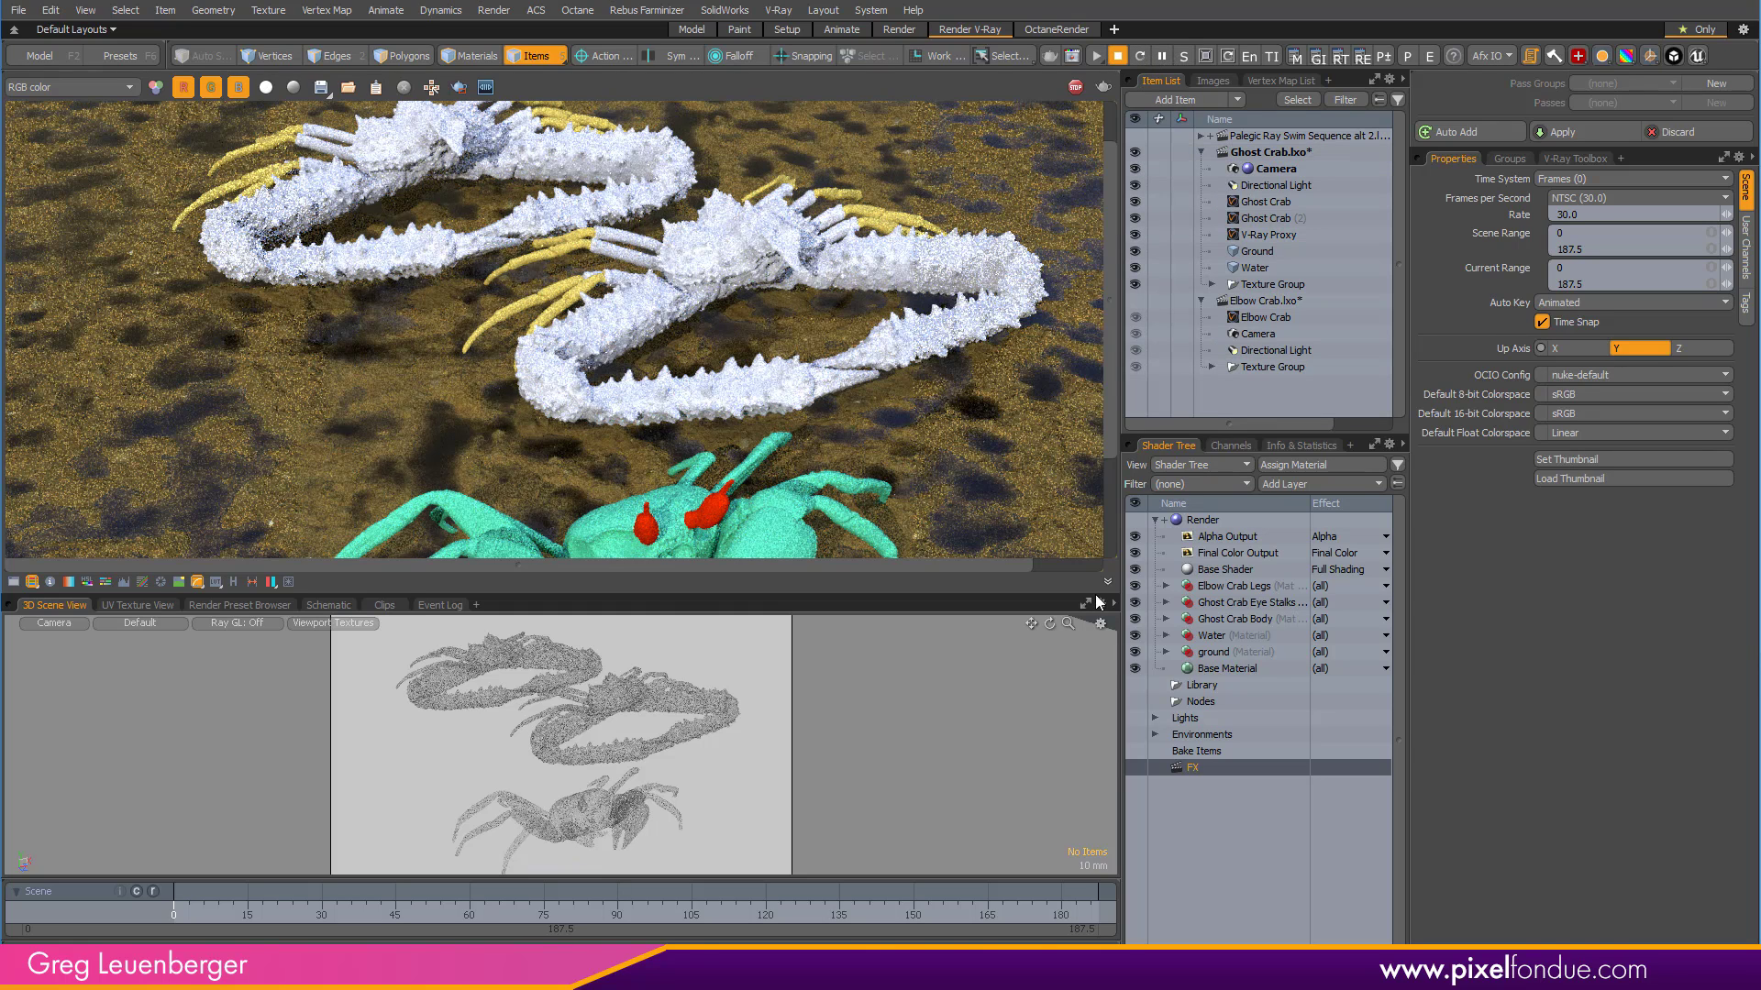
click(1119, 56)
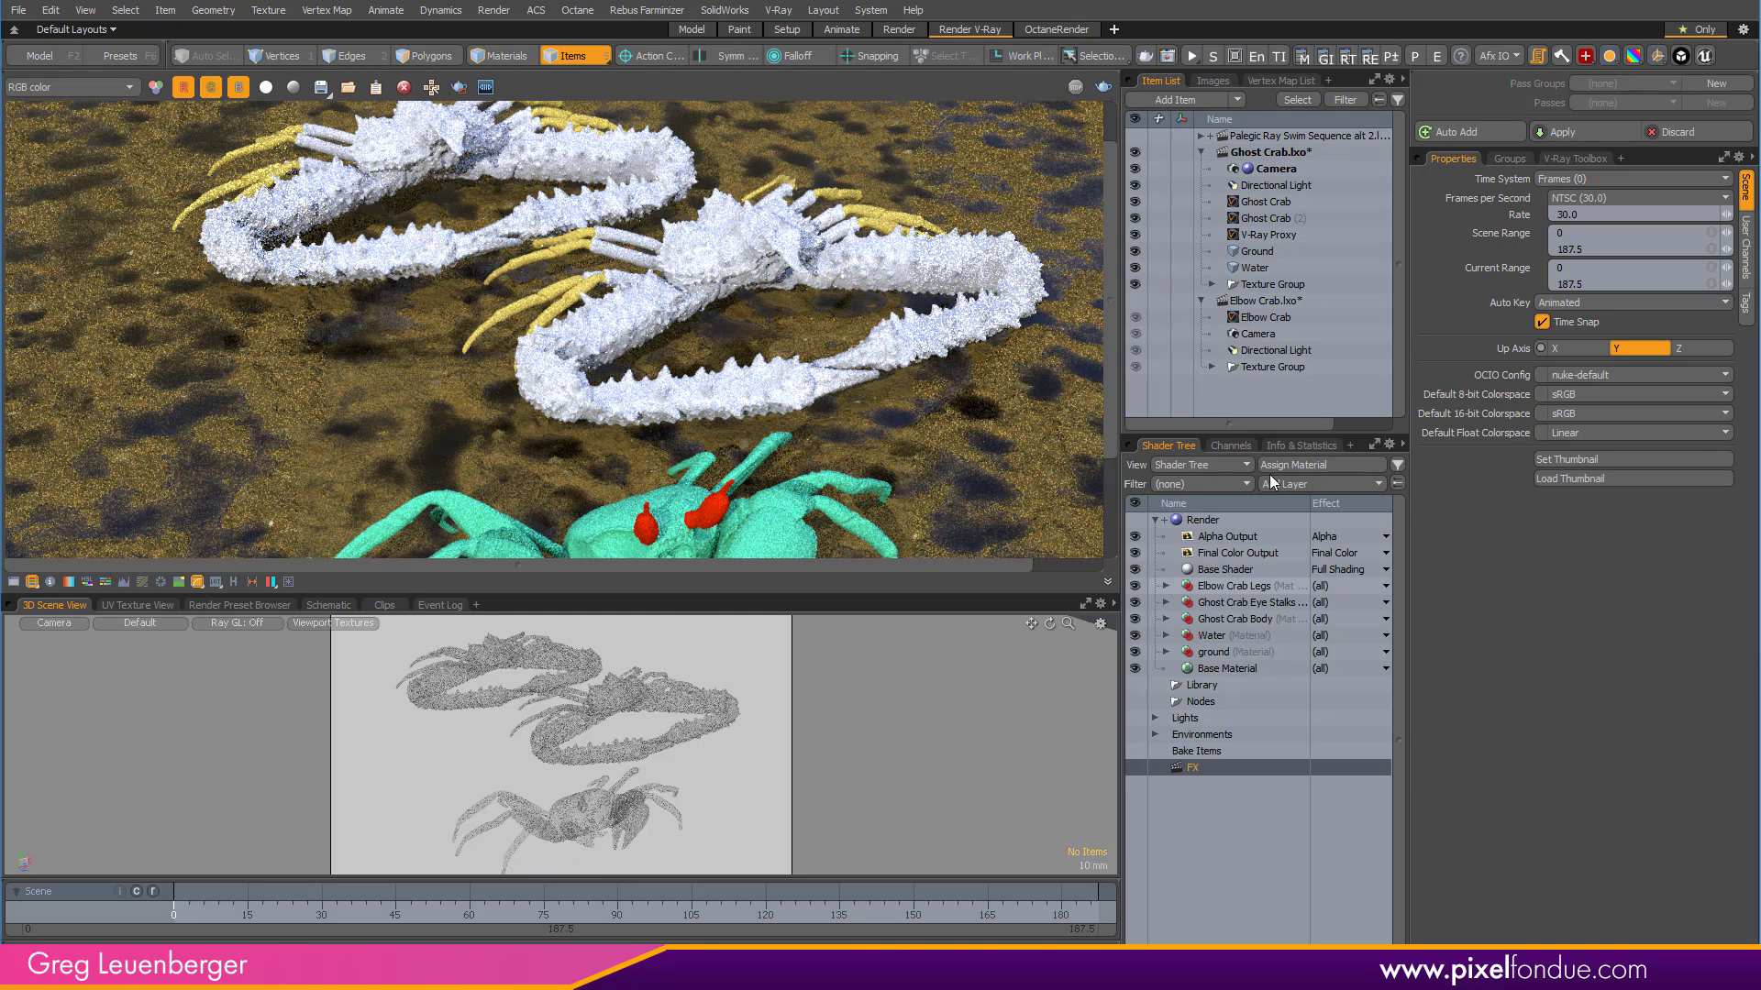
click(1264, 234)
ctrl+click(1264, 220)
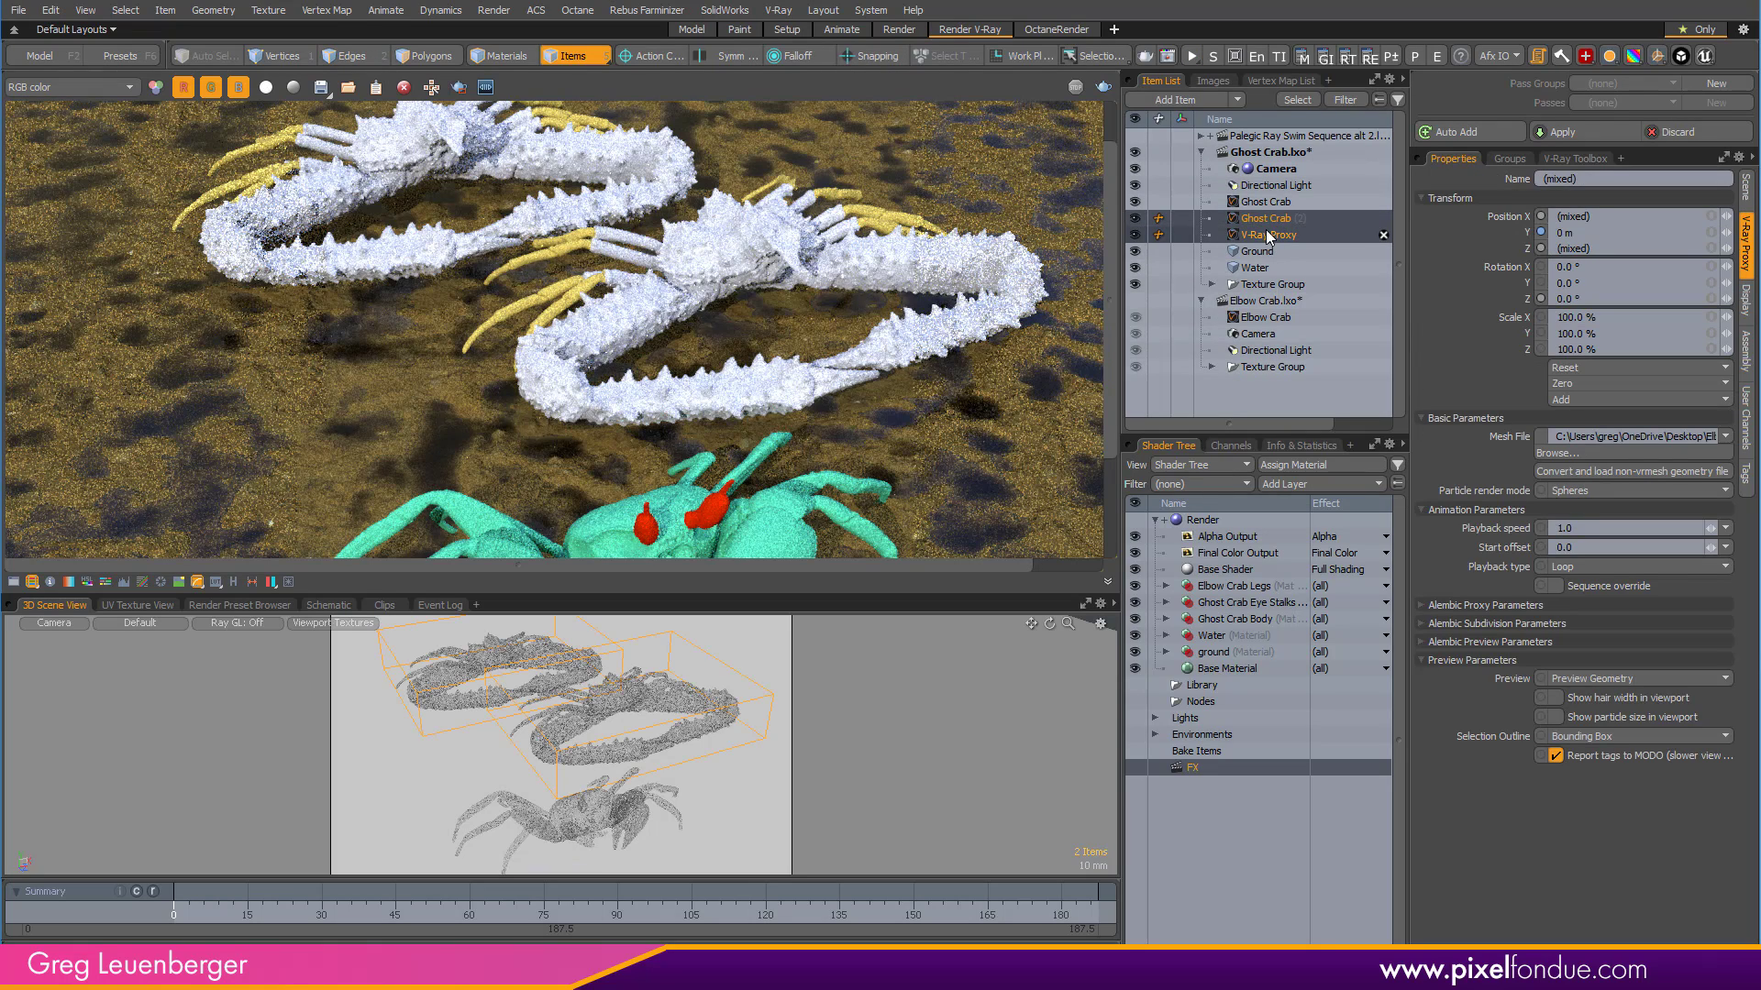
key(Delete)
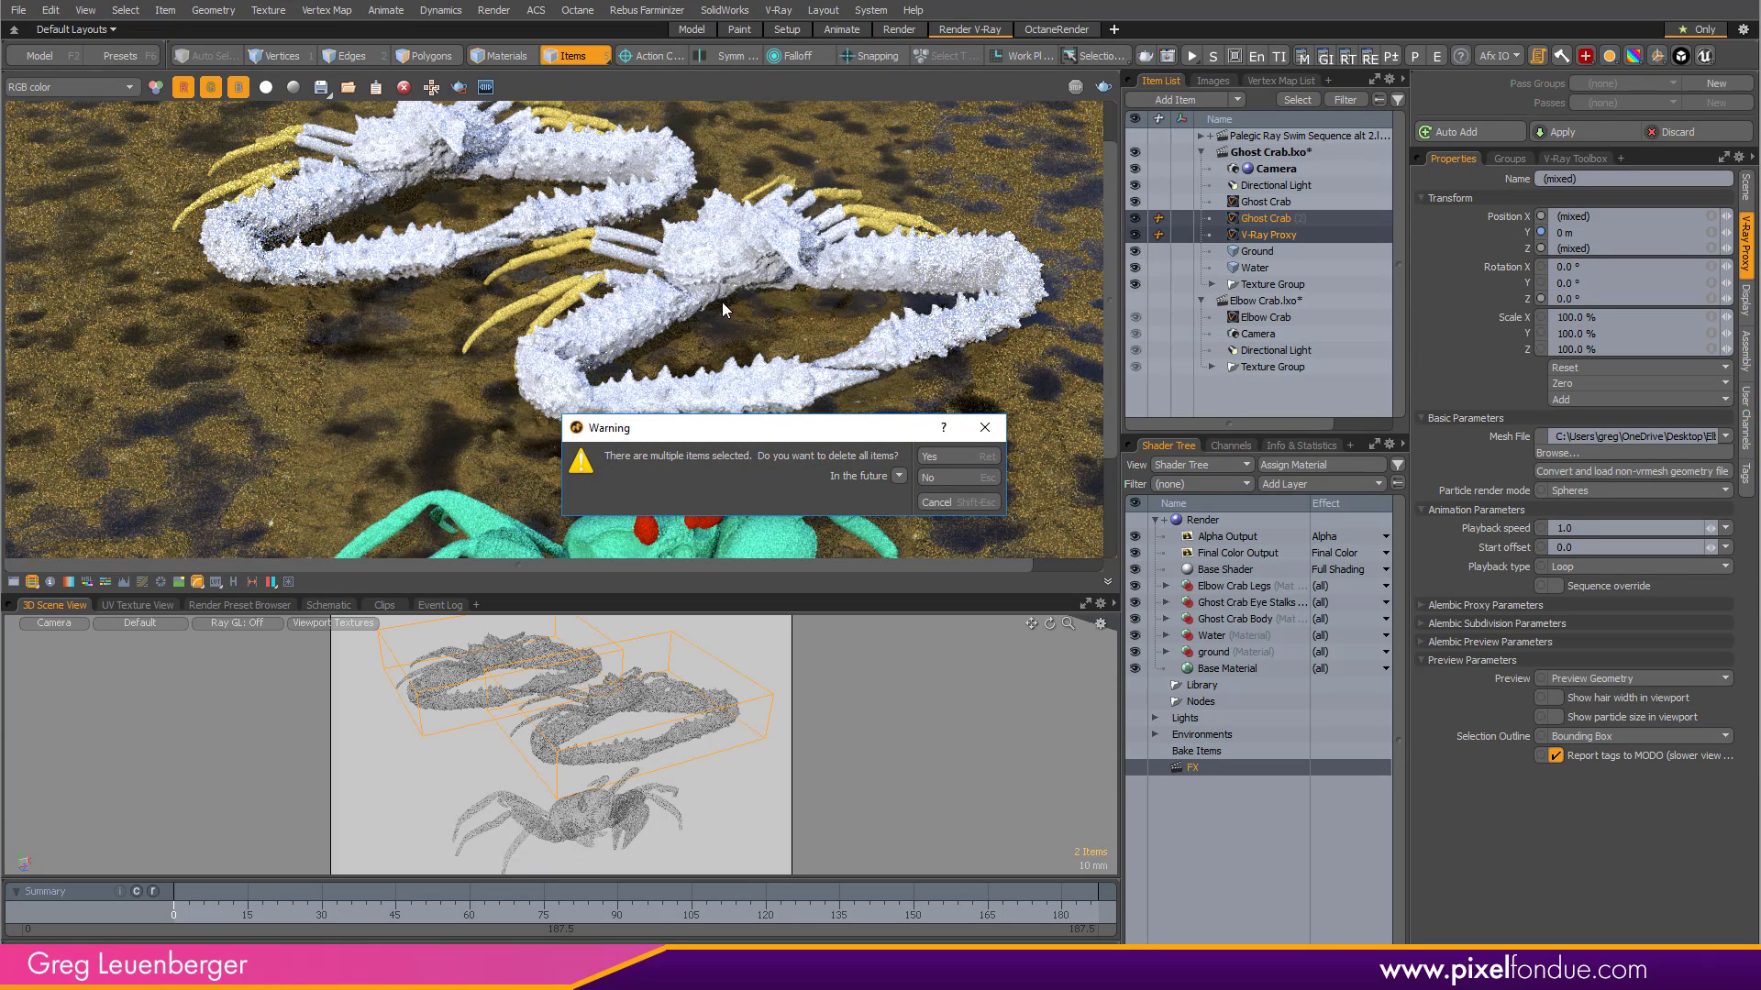
click(954, 458)
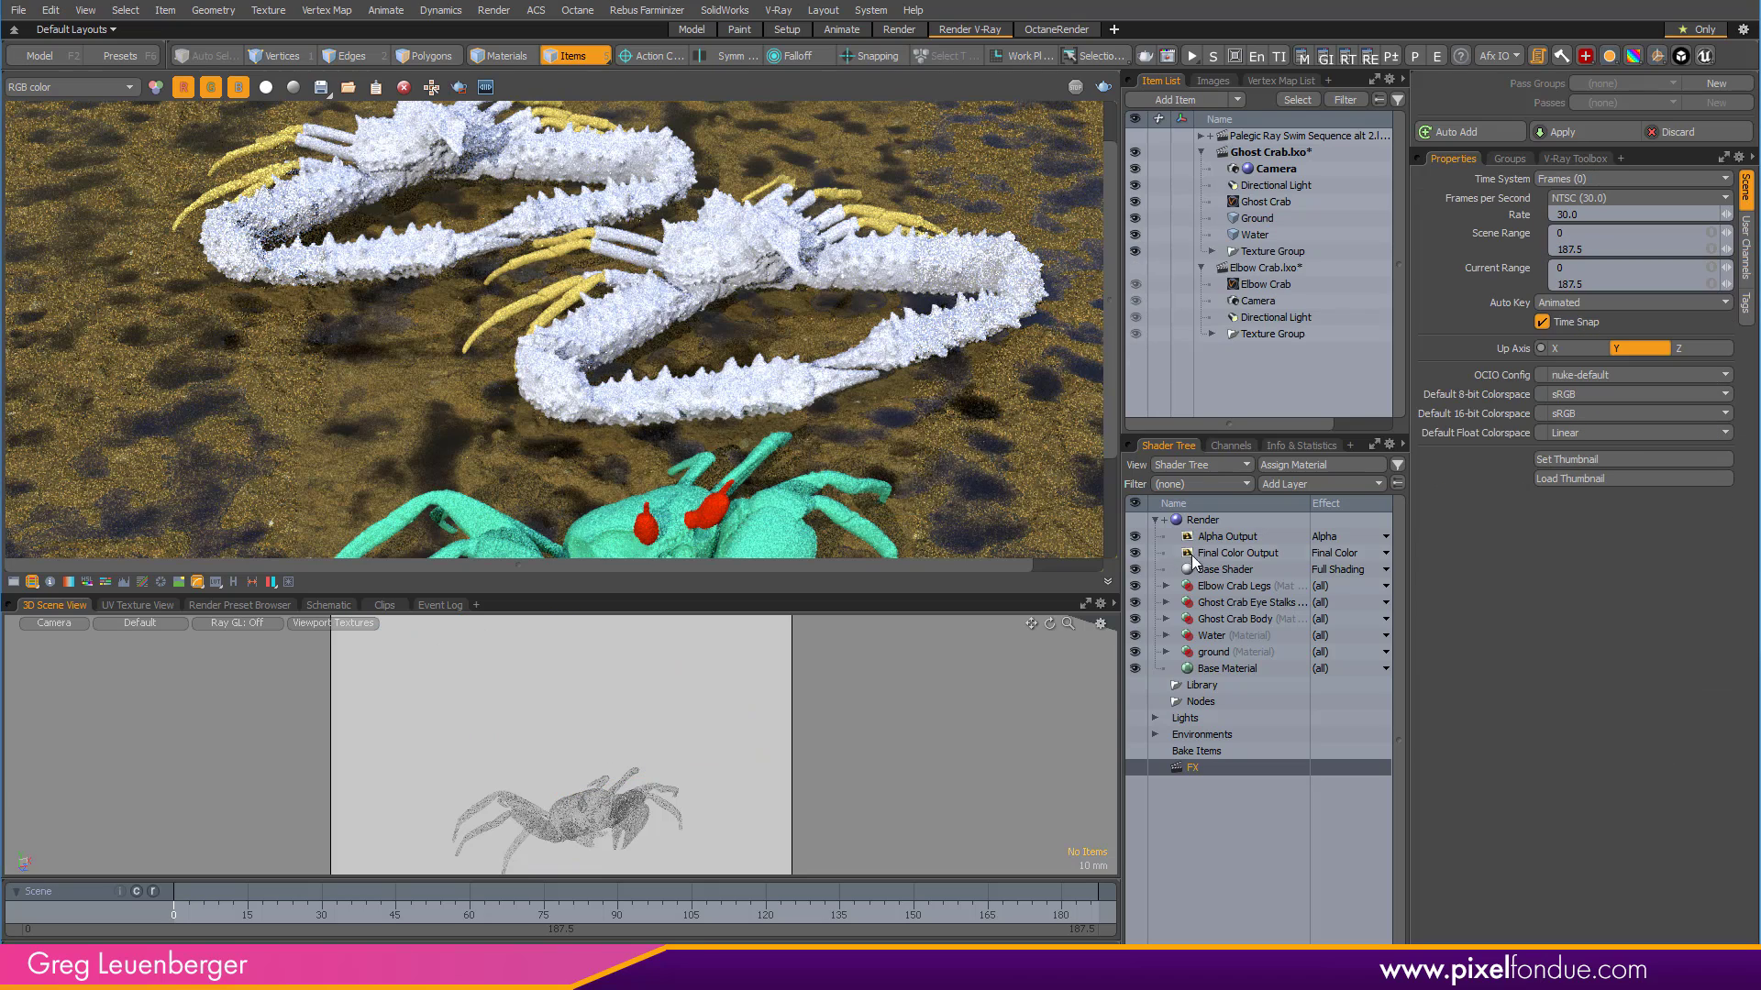
Reframe the camera on the ghost crab and delete the Elbow Crab Legs material group from the shader tree.
alt+shift+drag(663, 750, 689, 719)
click(1238, 589)
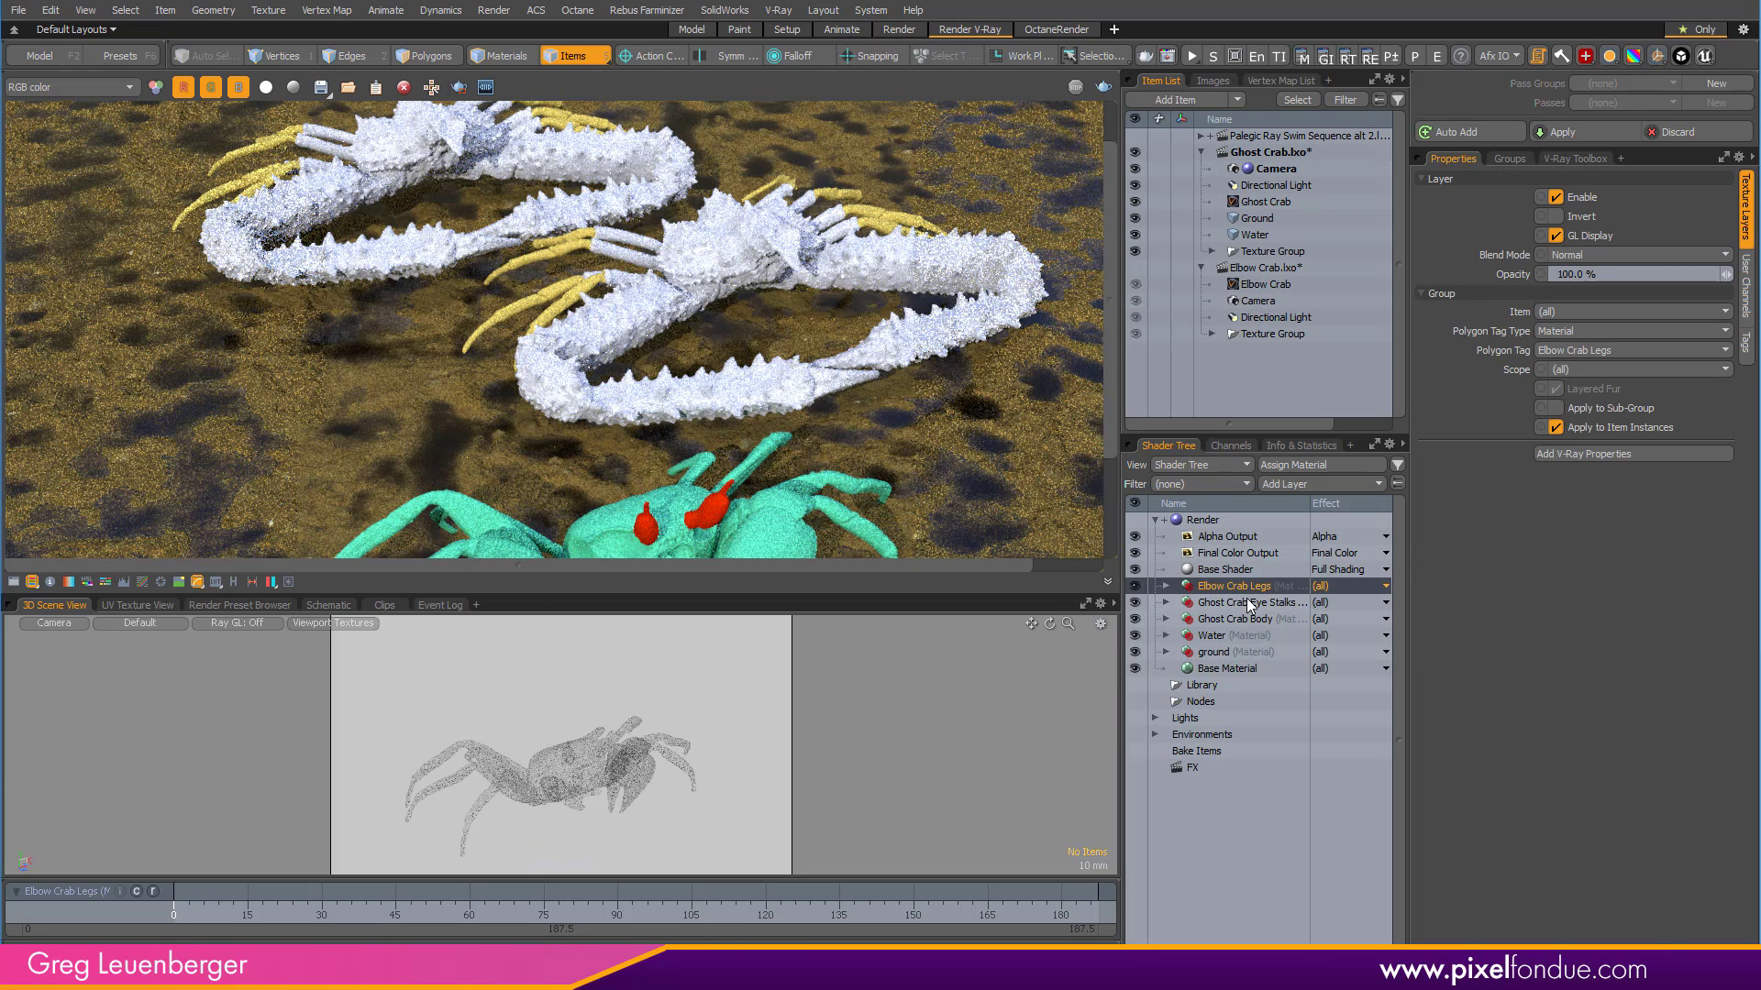
key(Delete)
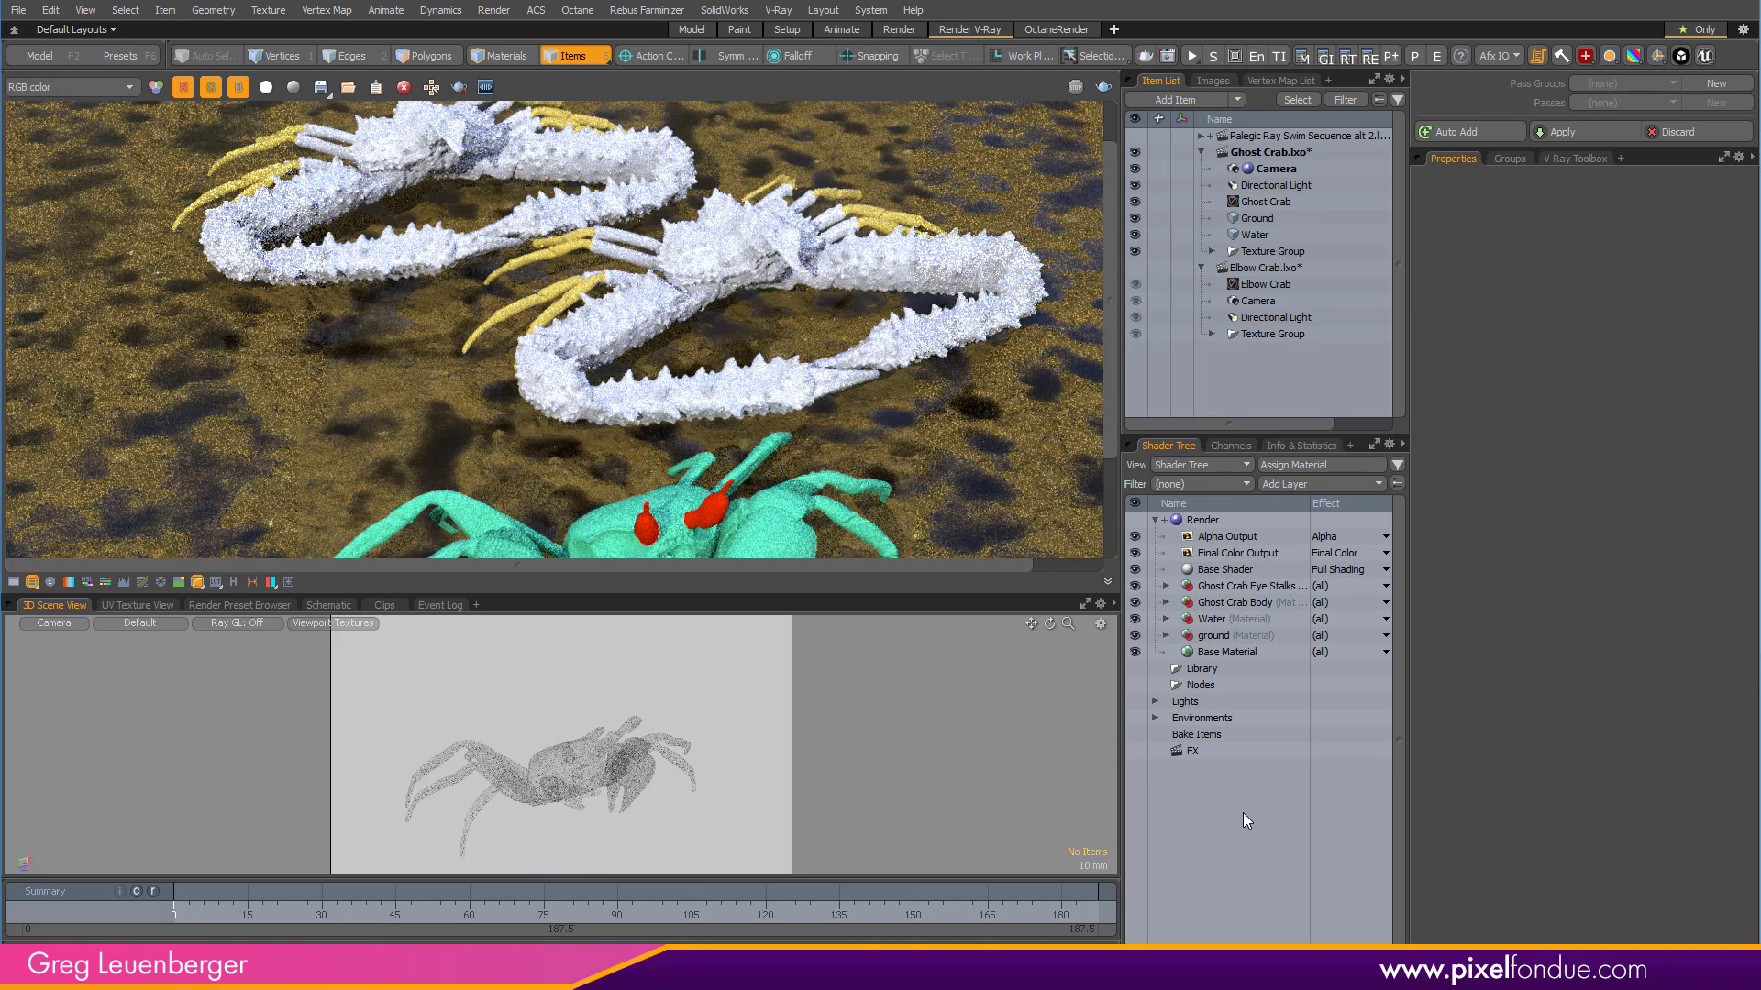
Import the Elbow Crab.lxo scene from the Desktop into the Ghost Crab scene and expand its Elbow Crab shader group.
click(18, 10)
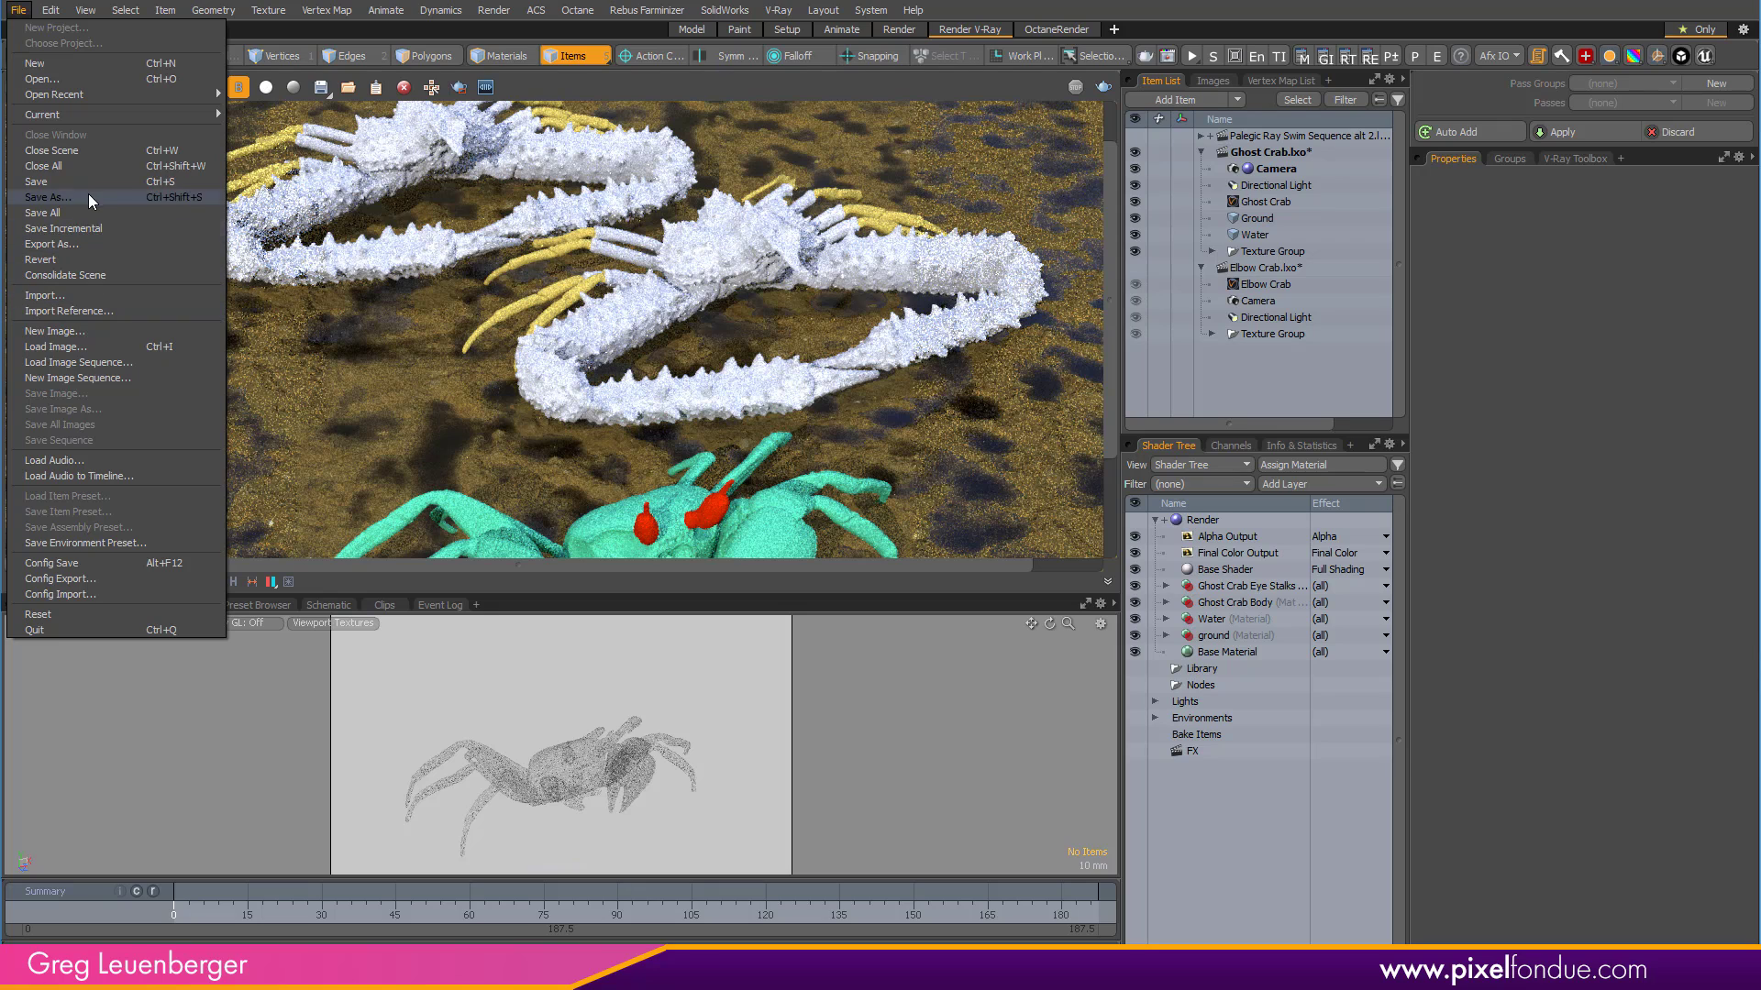
click(82, 297)
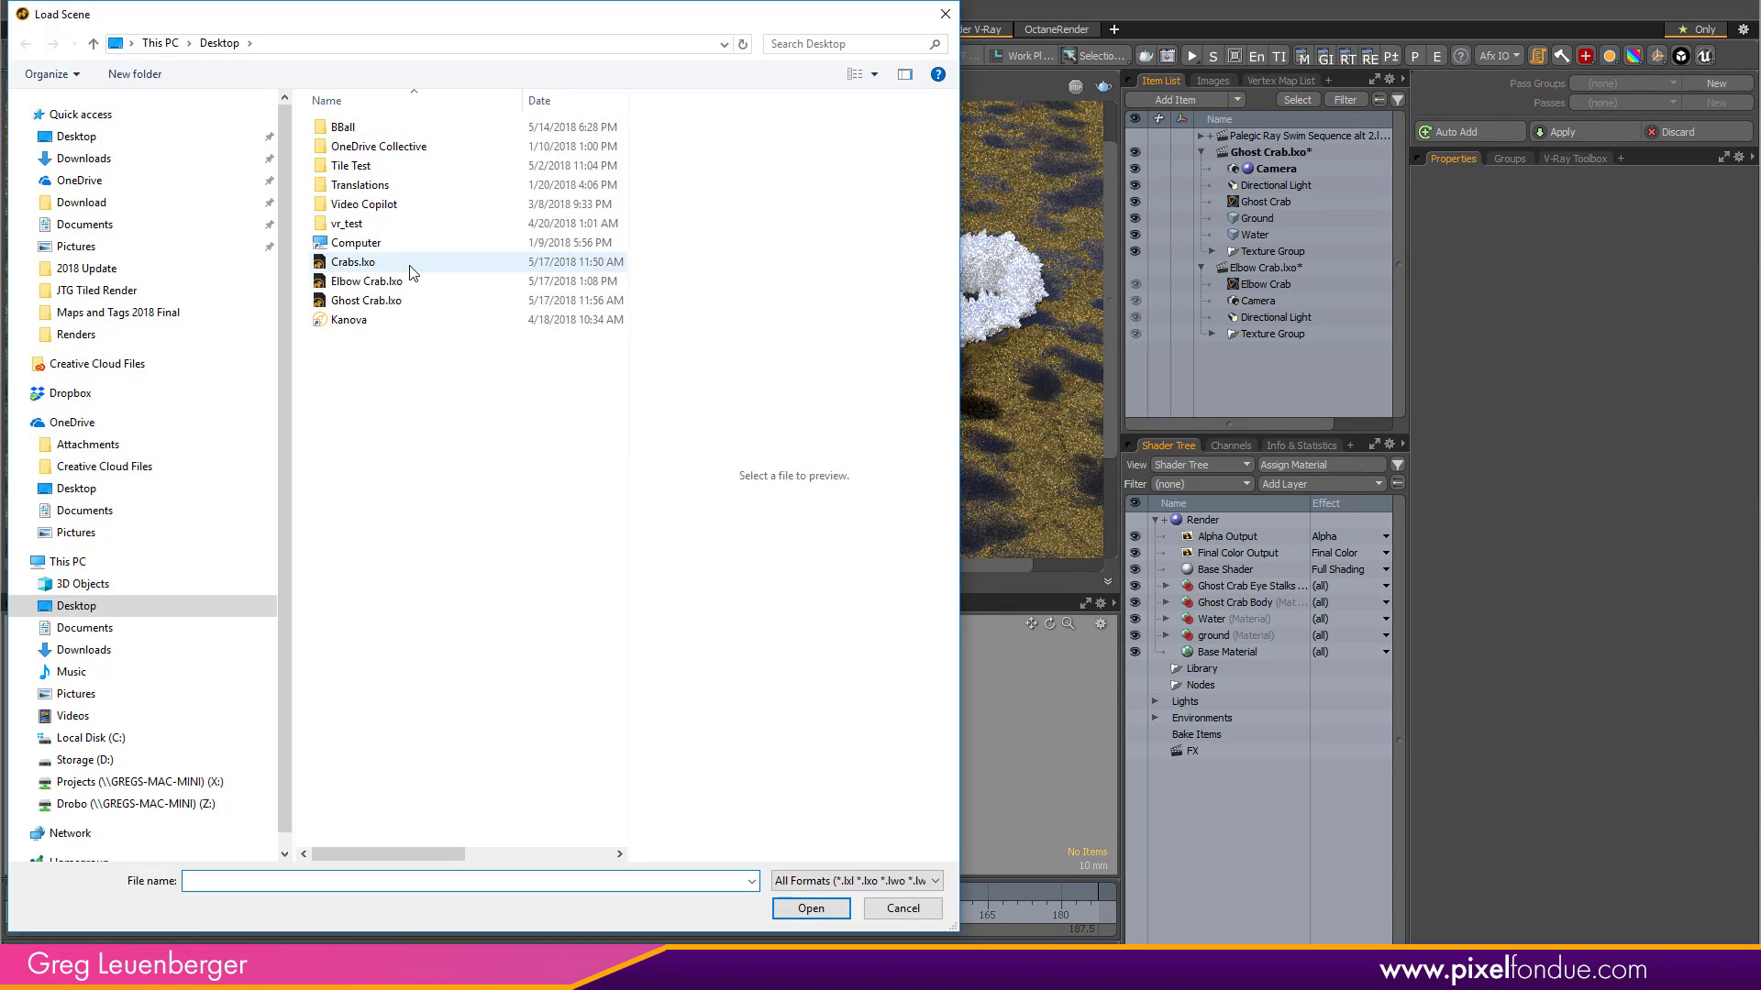
click(413, 285)
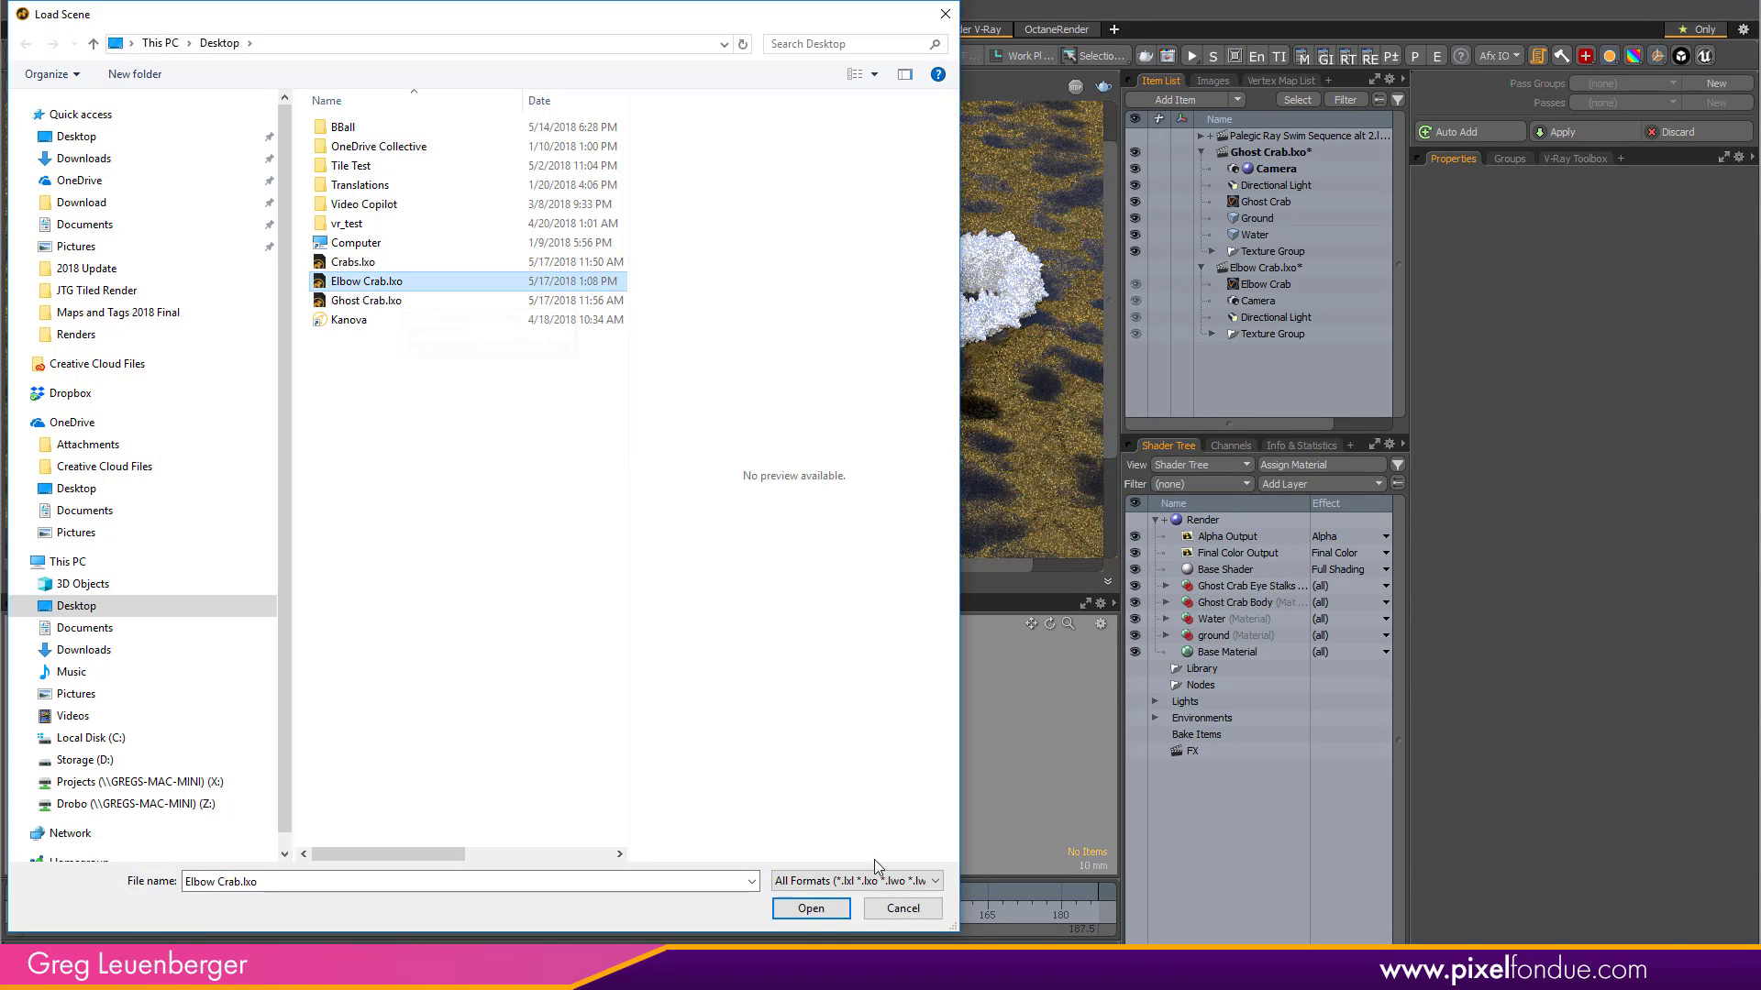
click(811, 908)
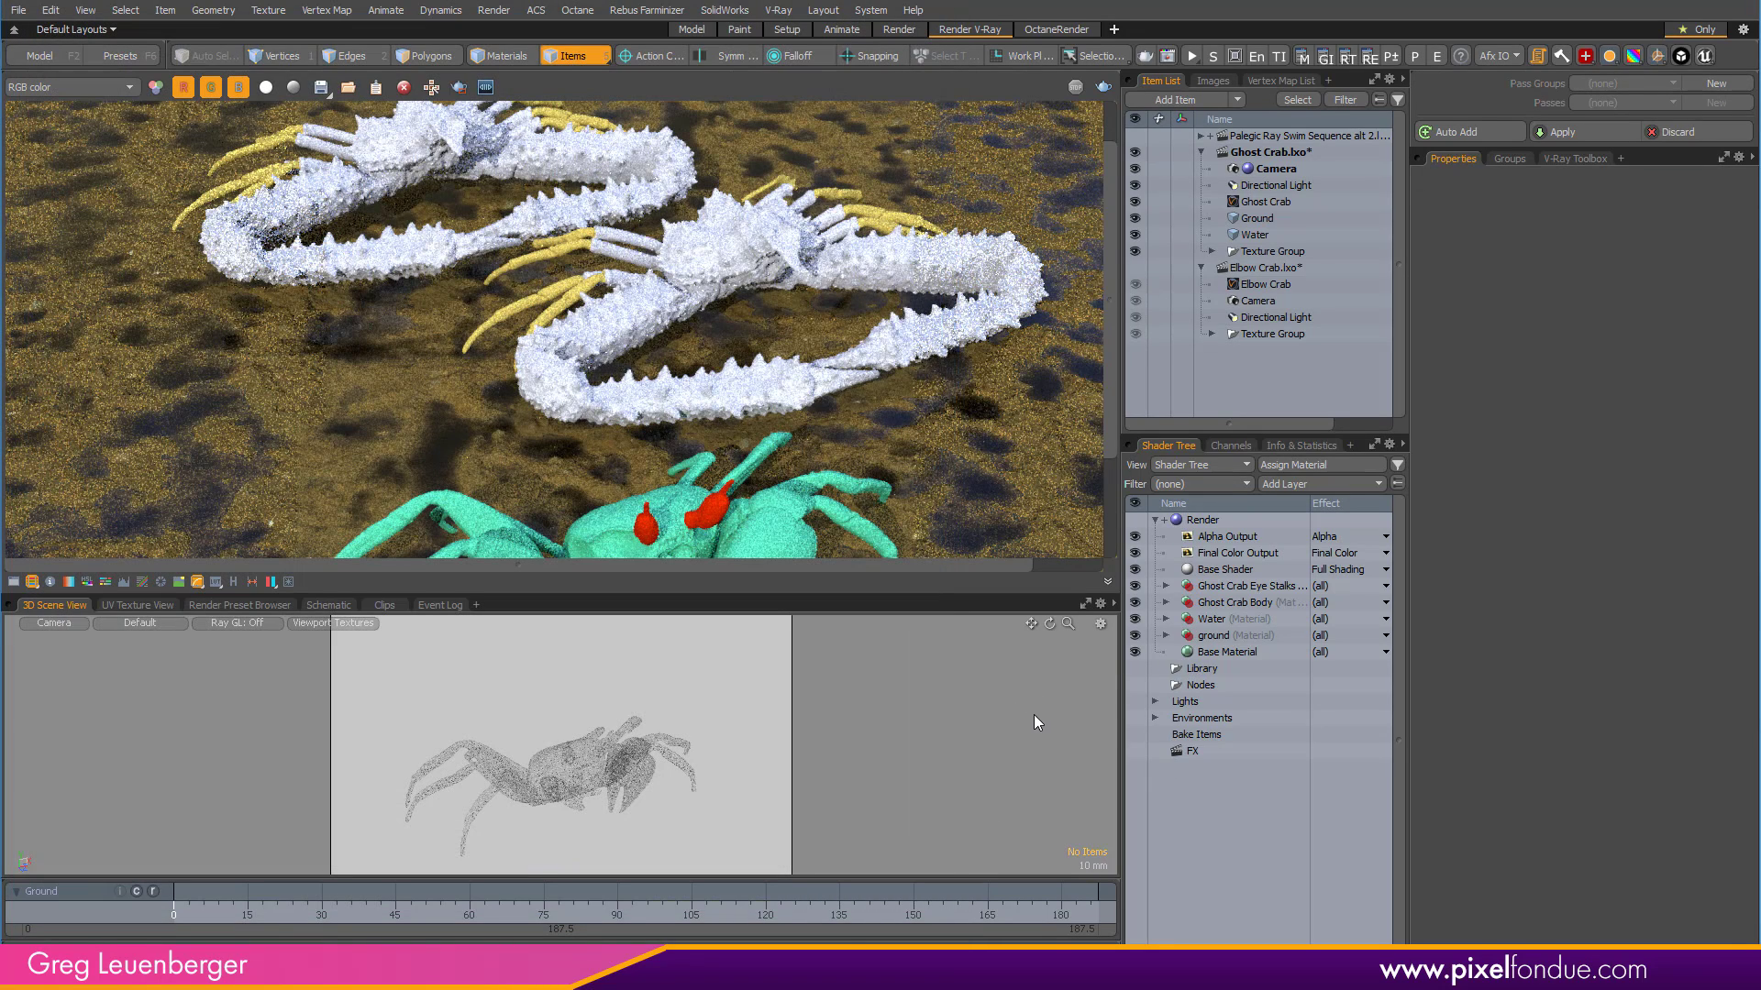
click(1165, 569)
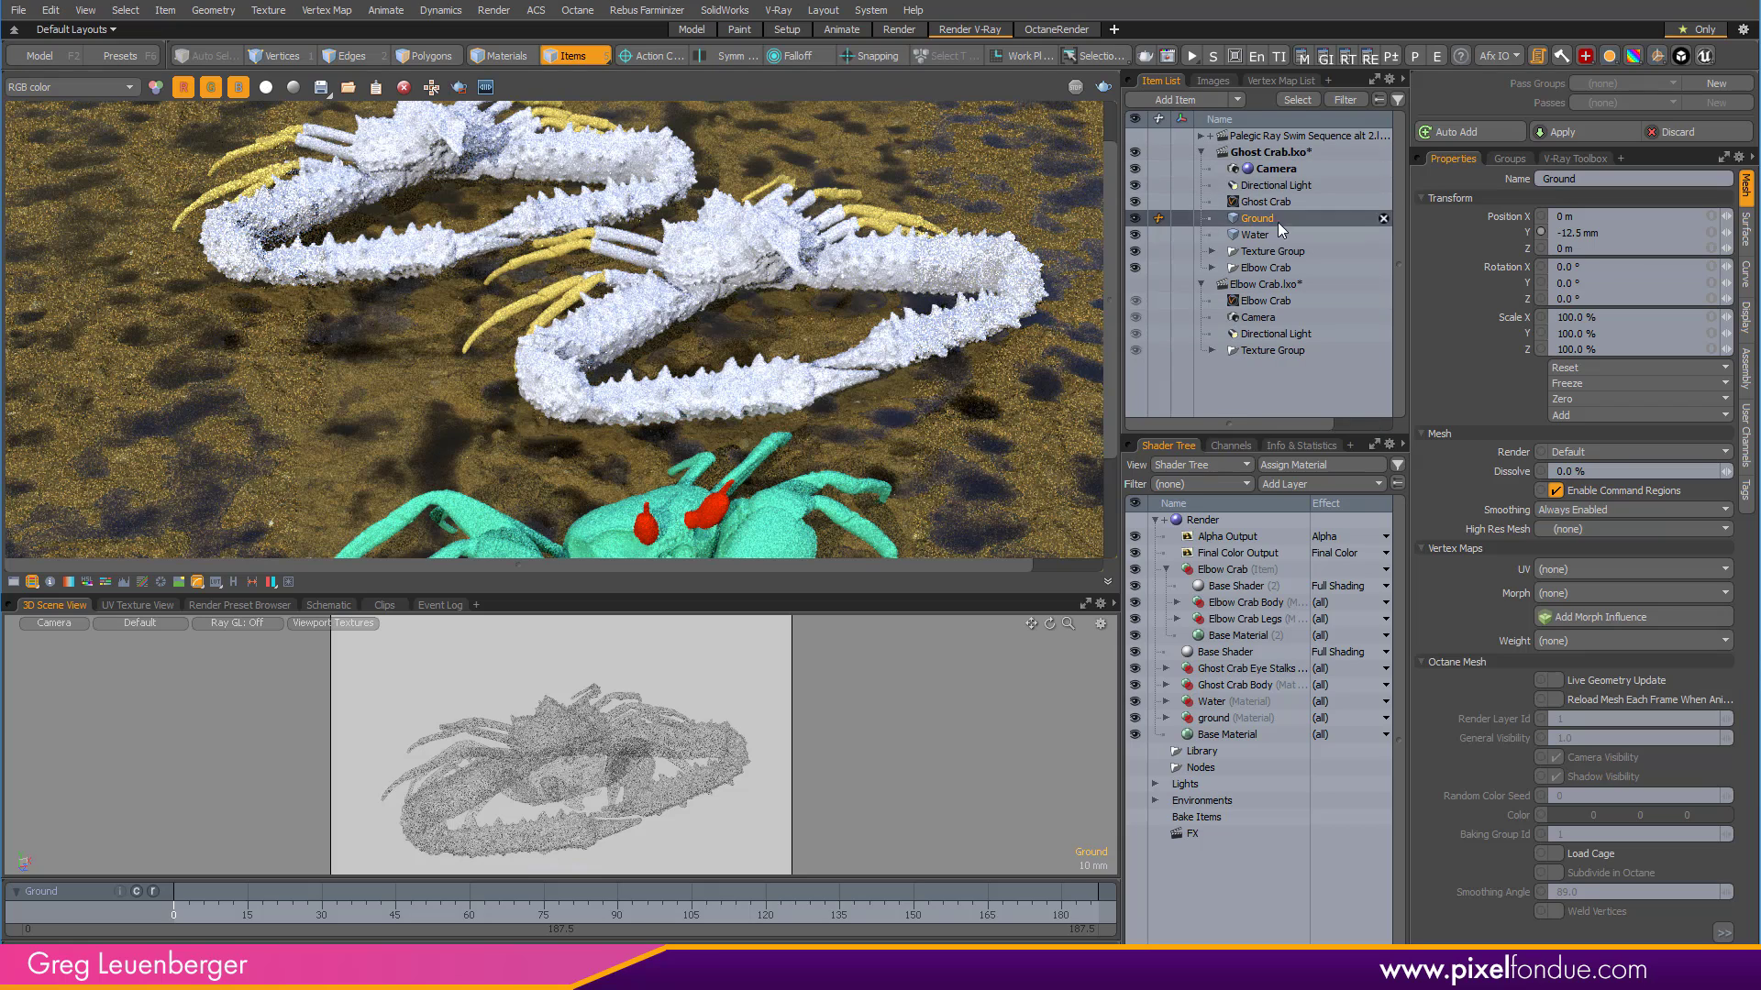
Expand the imported Elbow Crab group in the item list and delete its Camera (2) and Directional Light (2).
click(1211, 268)
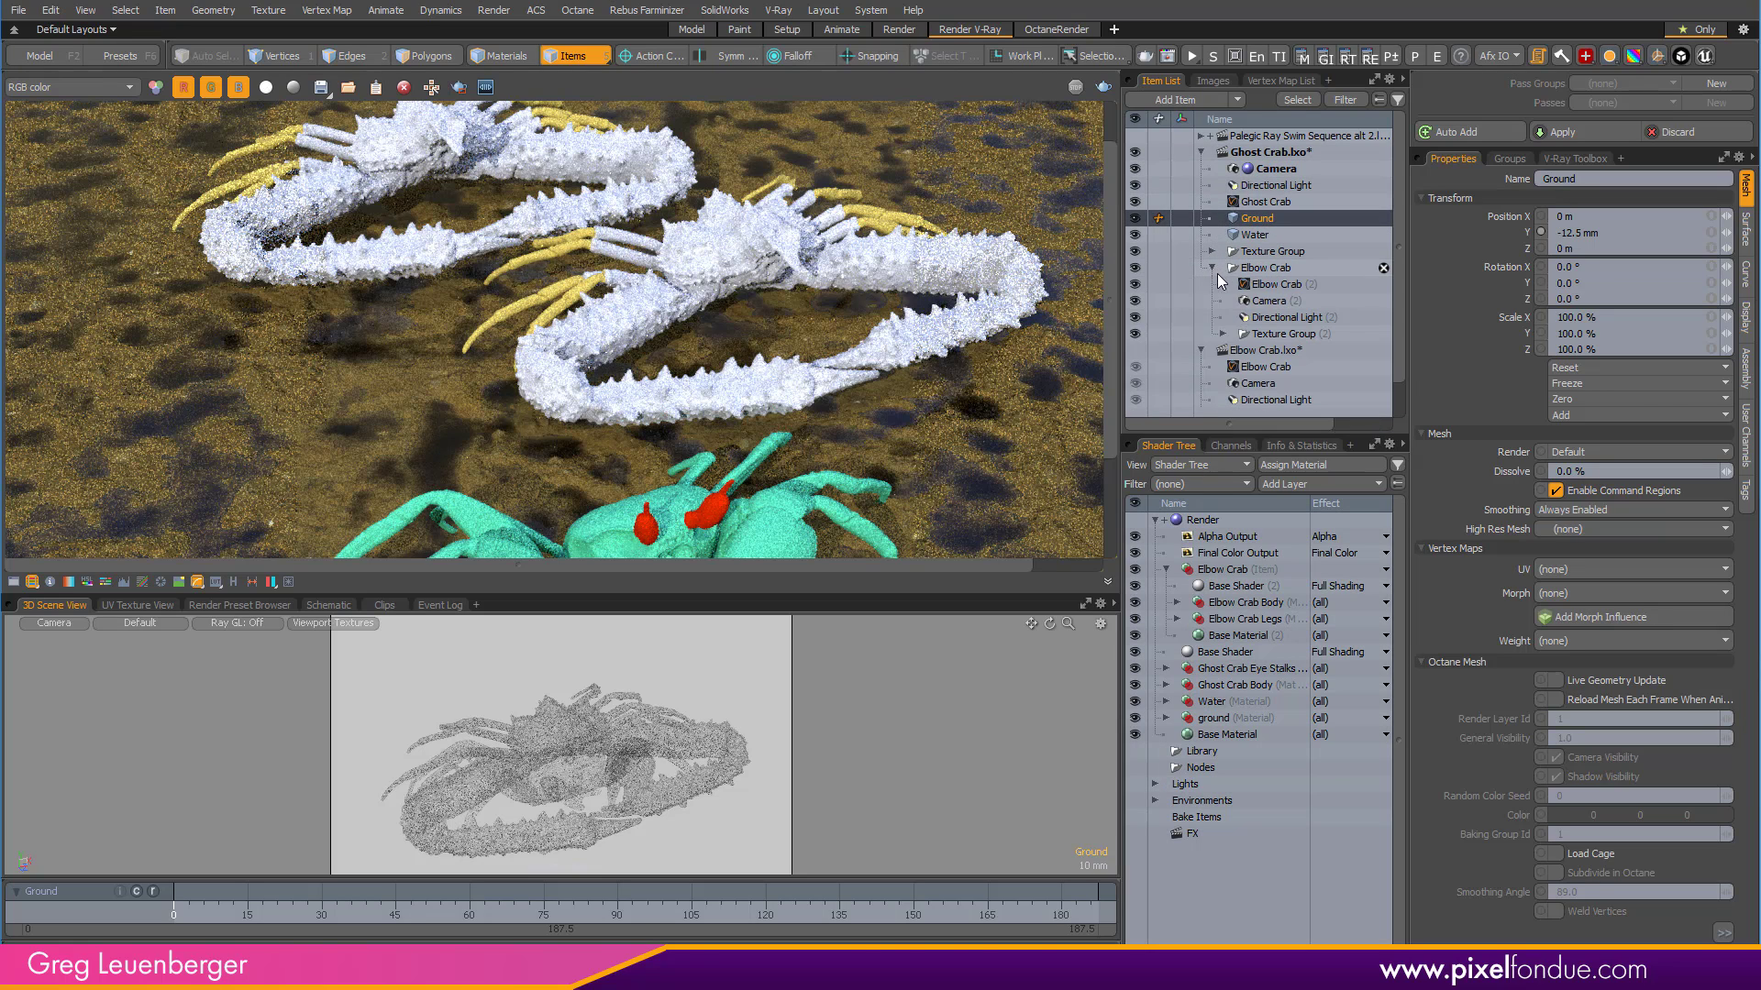
click(1270, 284)
click(1275, 300)
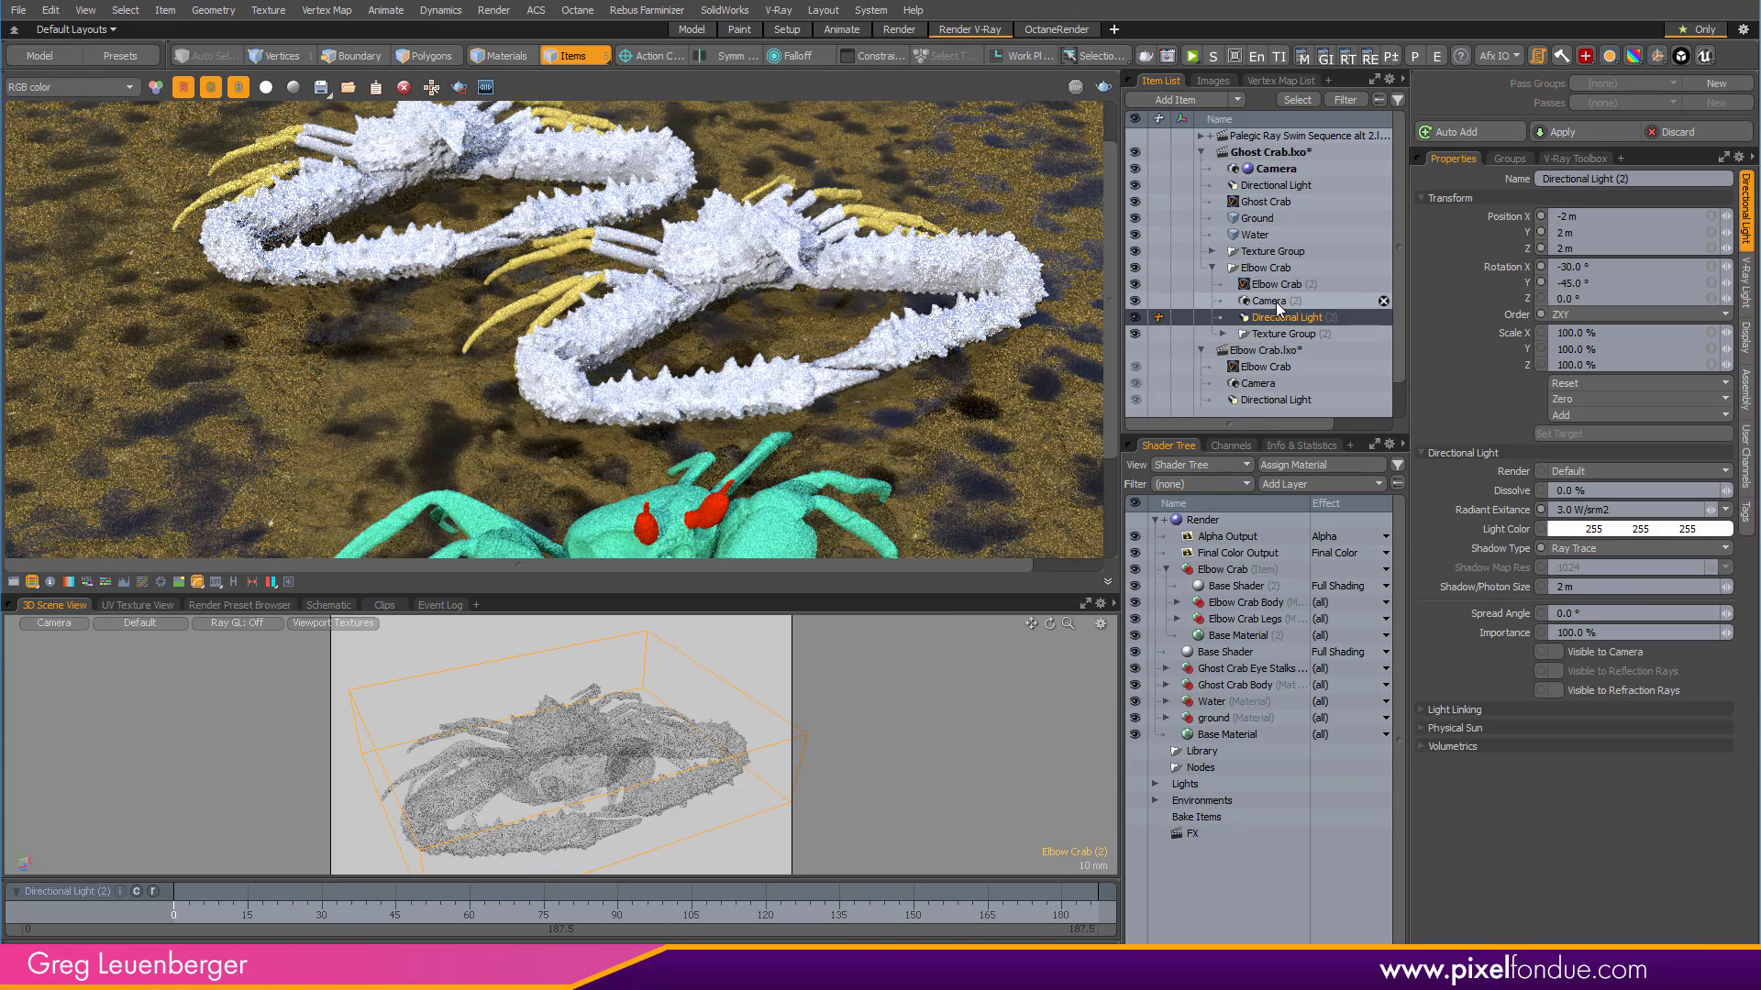
shift+click(1278, 311)
key(Delete)
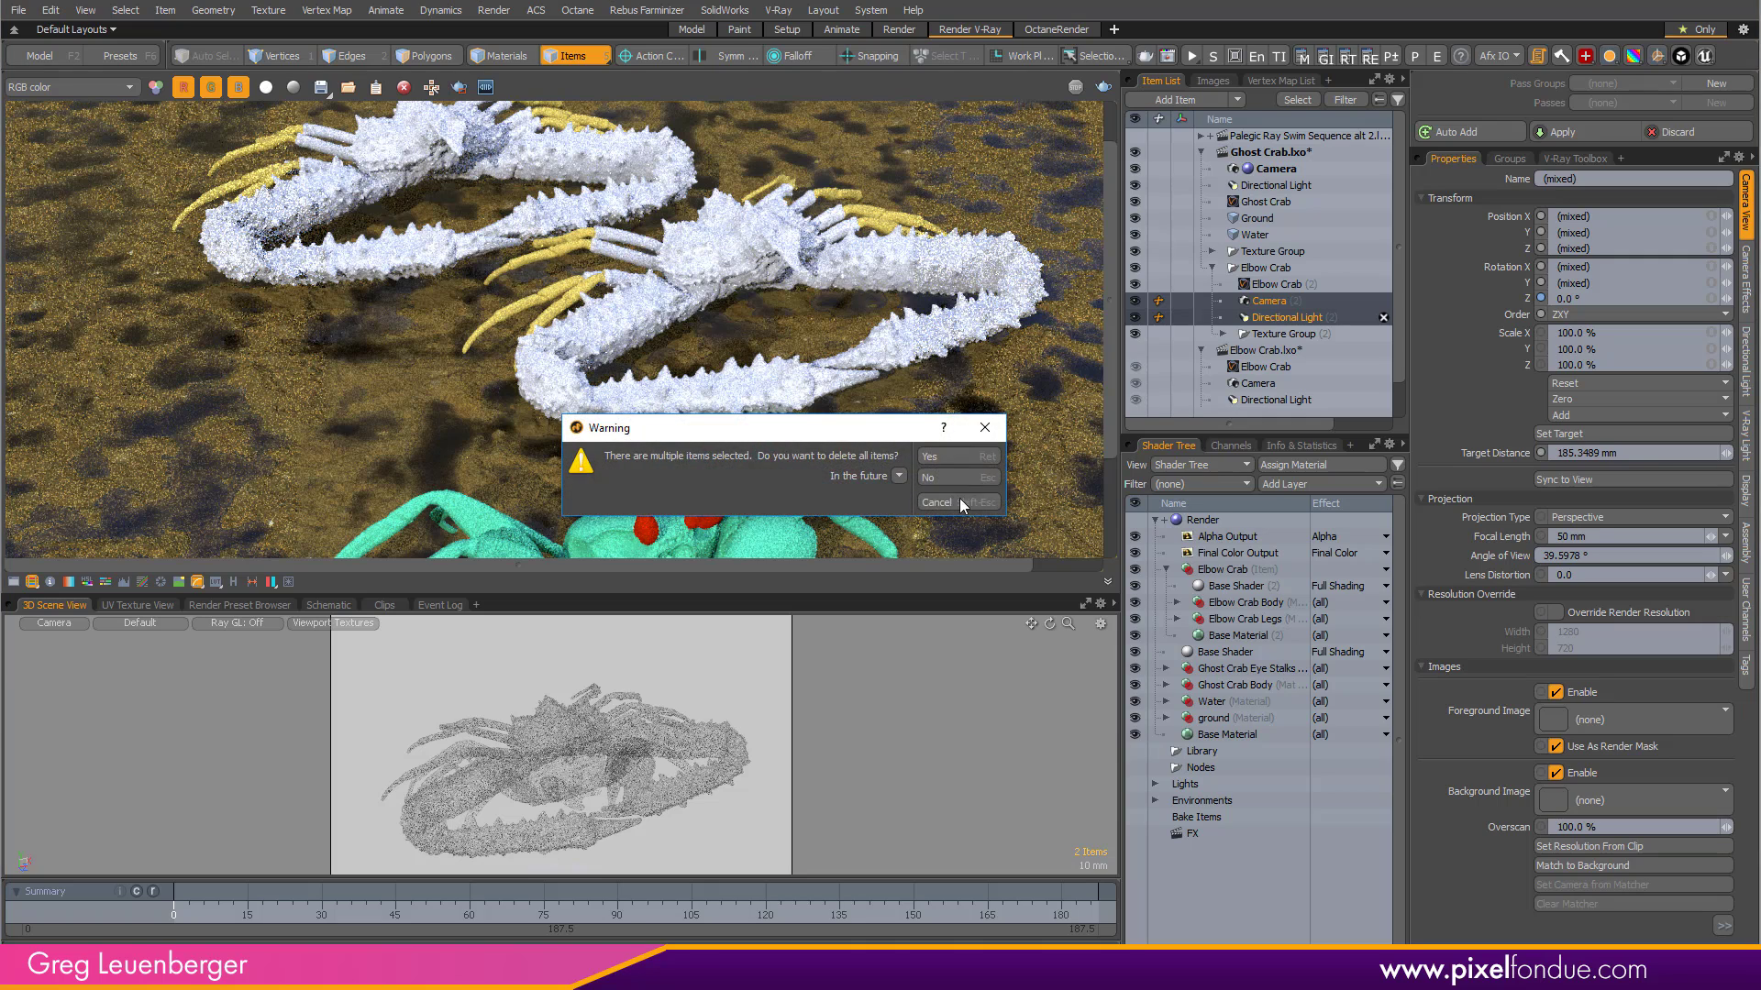
click(982, 456)
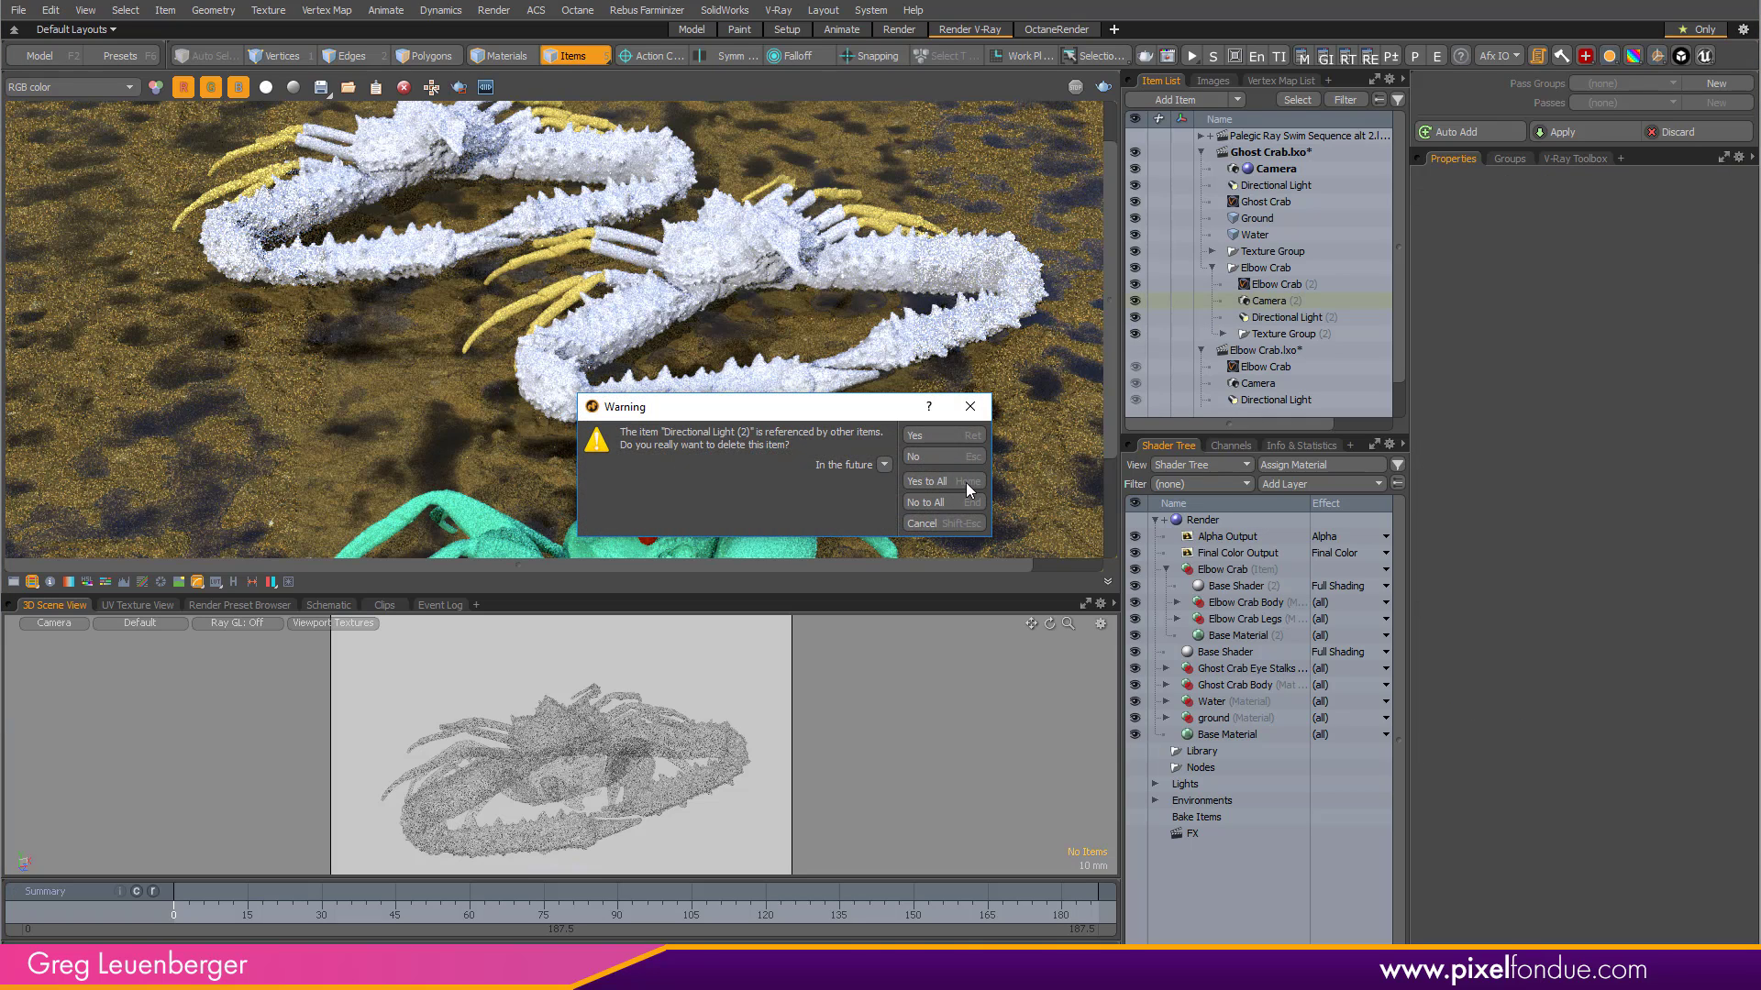
Expand the Environments in the shader tree and delete the imported Elbow Crab Environment.
click(1155, 801)
click(1229, 832)
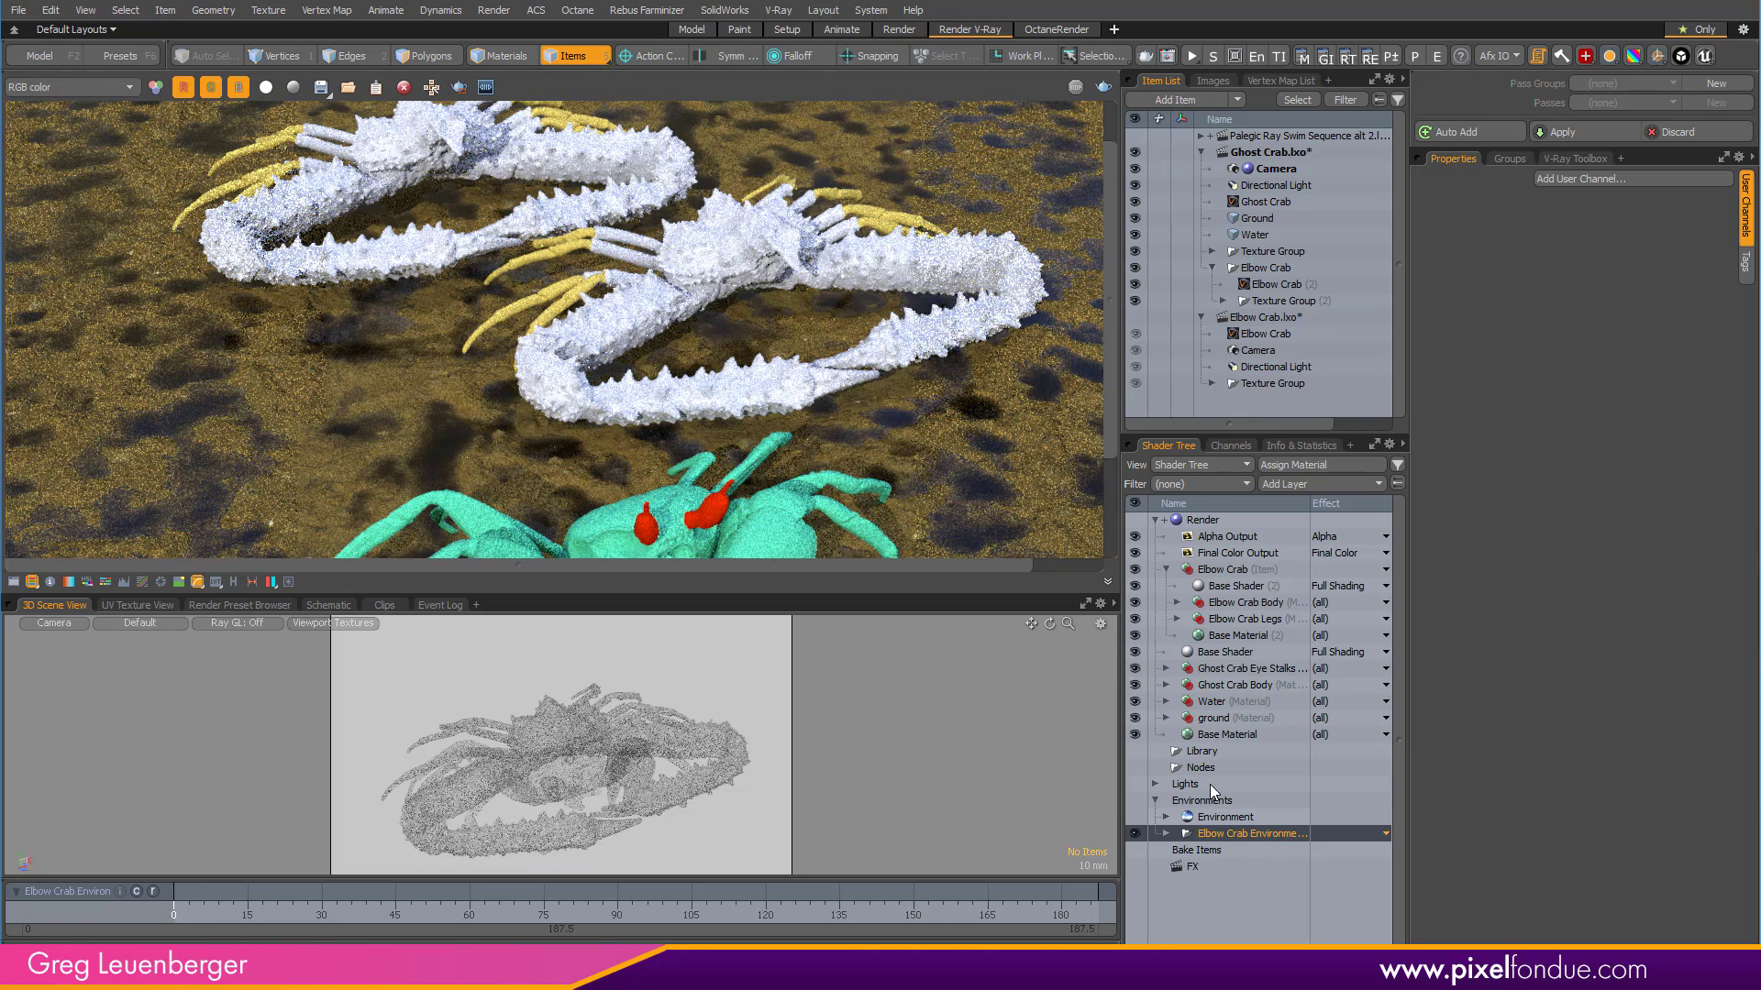
key(Delete)
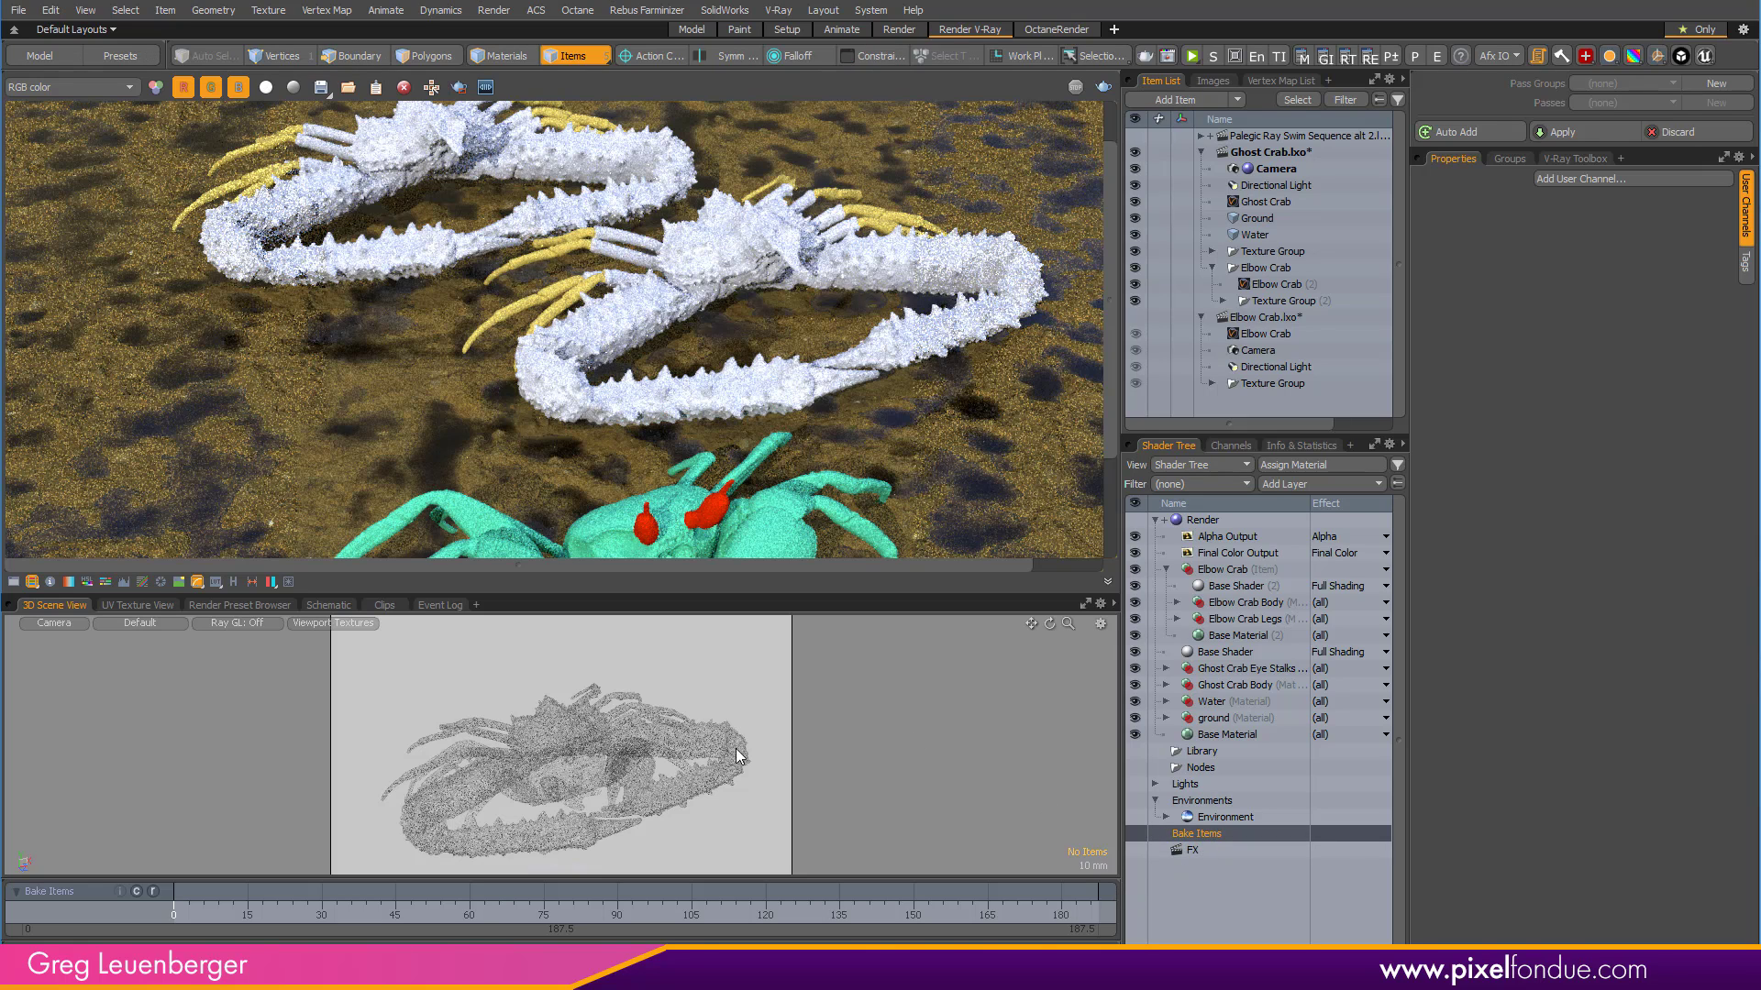
Move the imported Elbow Crab (2) proxy behind the ghost crab, to about X 96.5 mm and Z -51 mm.
click(1280, 284)
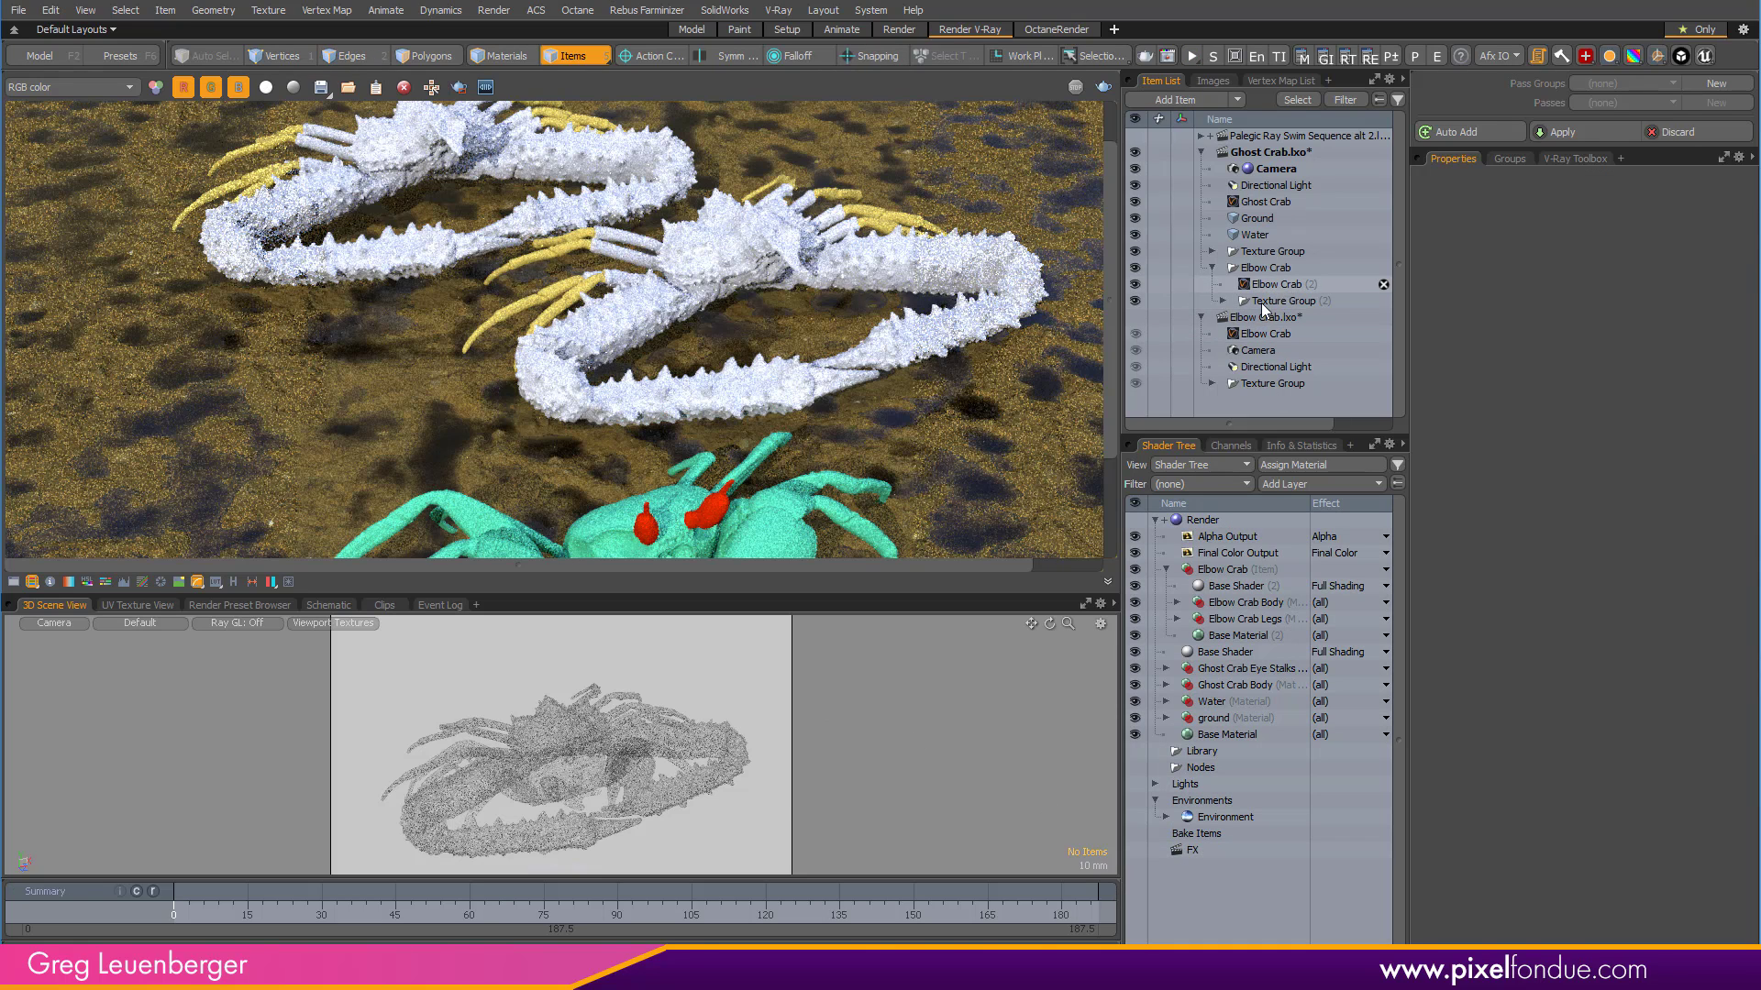
alt+drag(595, 768, 609, 781)
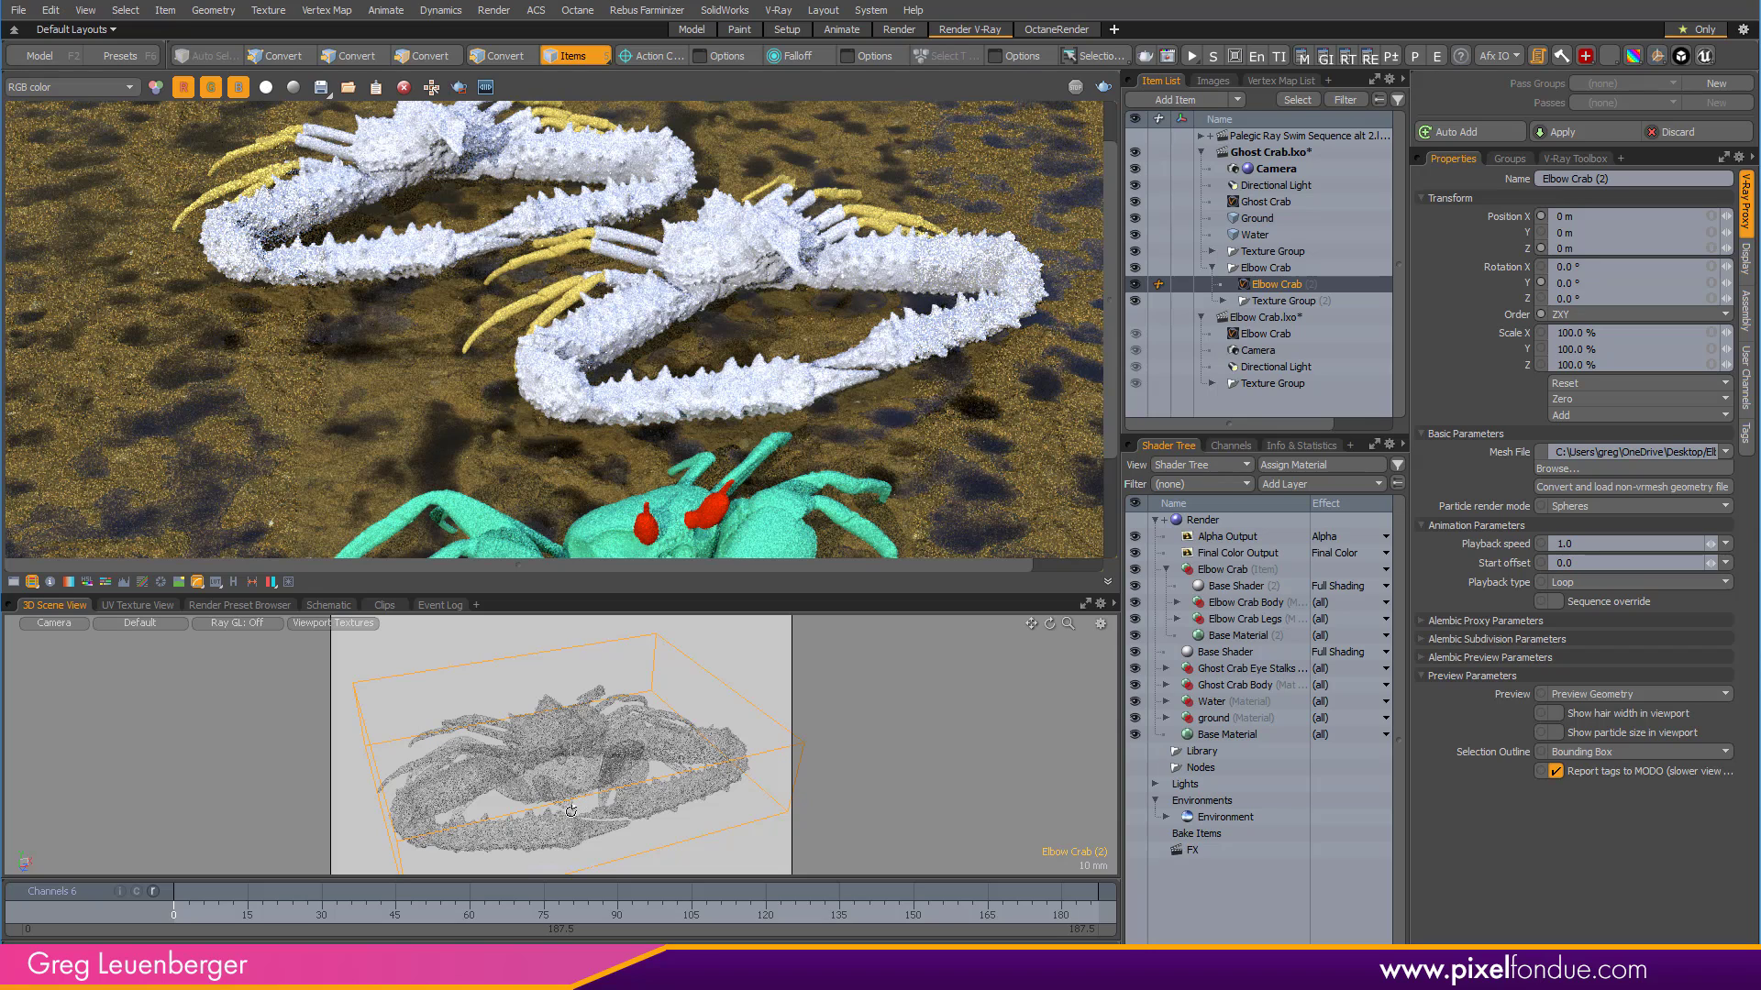
key(w)
key(ctrl+z)
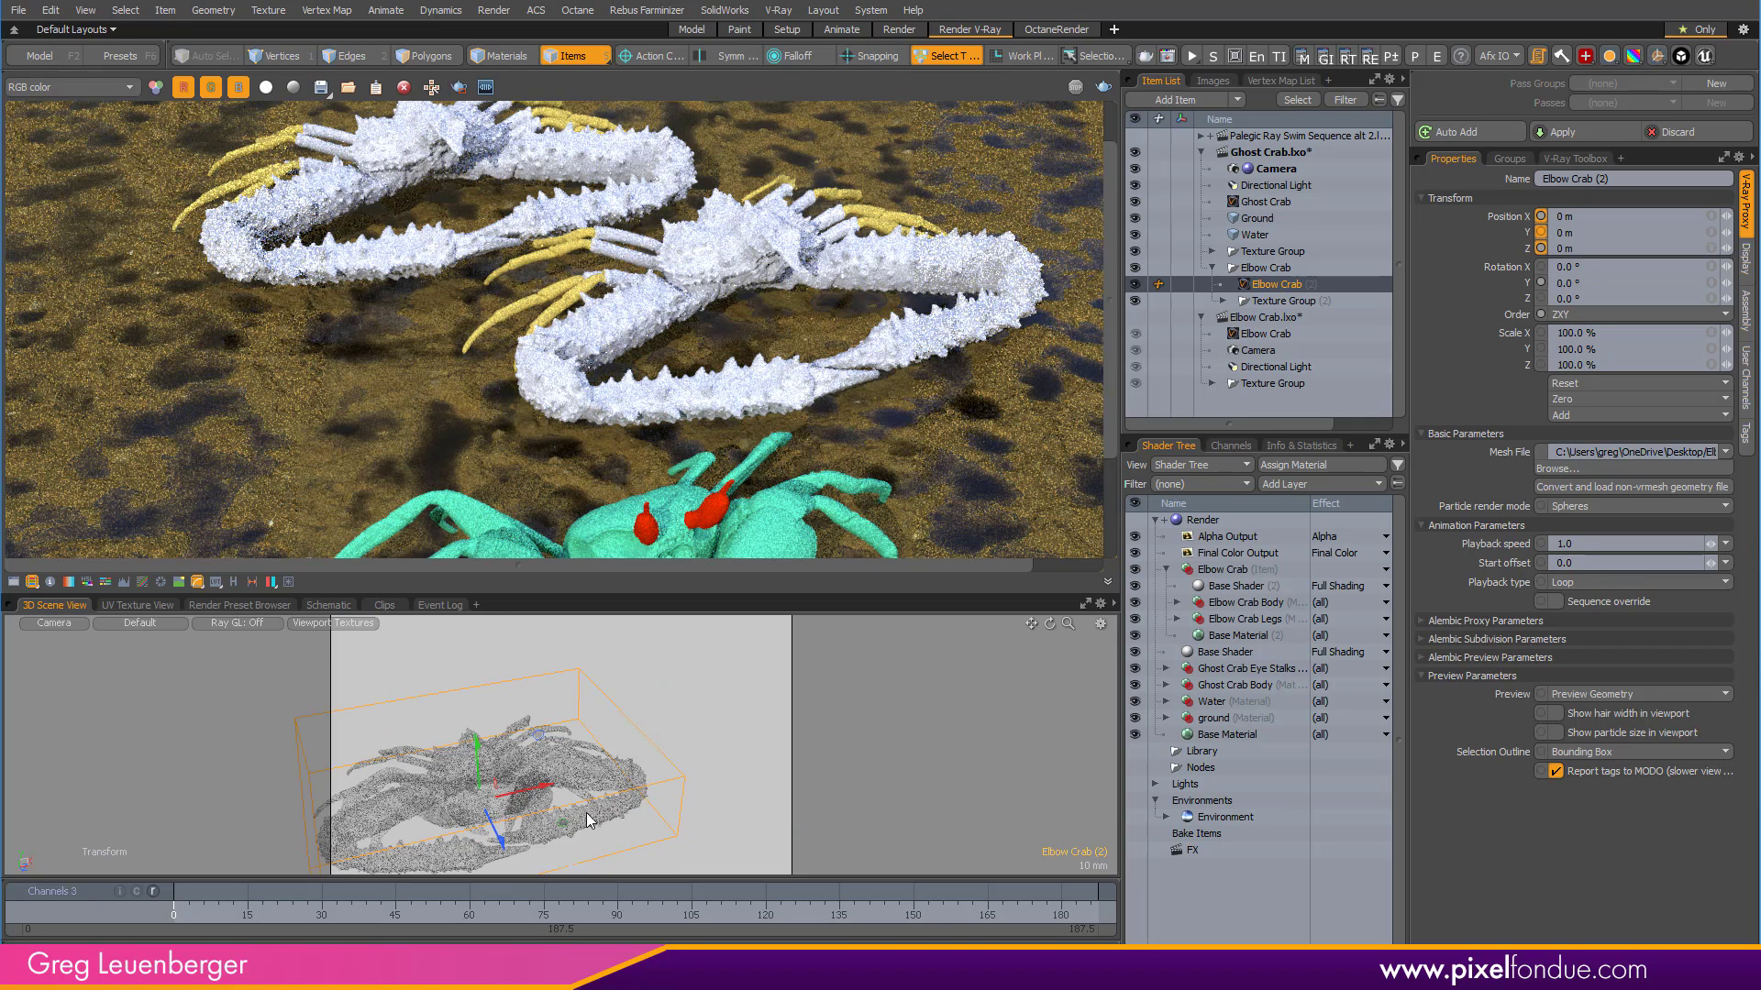
drag(558, 816, 695, 742)
Start the V-Ray interactive render, reframe the camera on both crabs, collapse the Elbow Crab shader group, and deselect everything.
click(1189, 56)
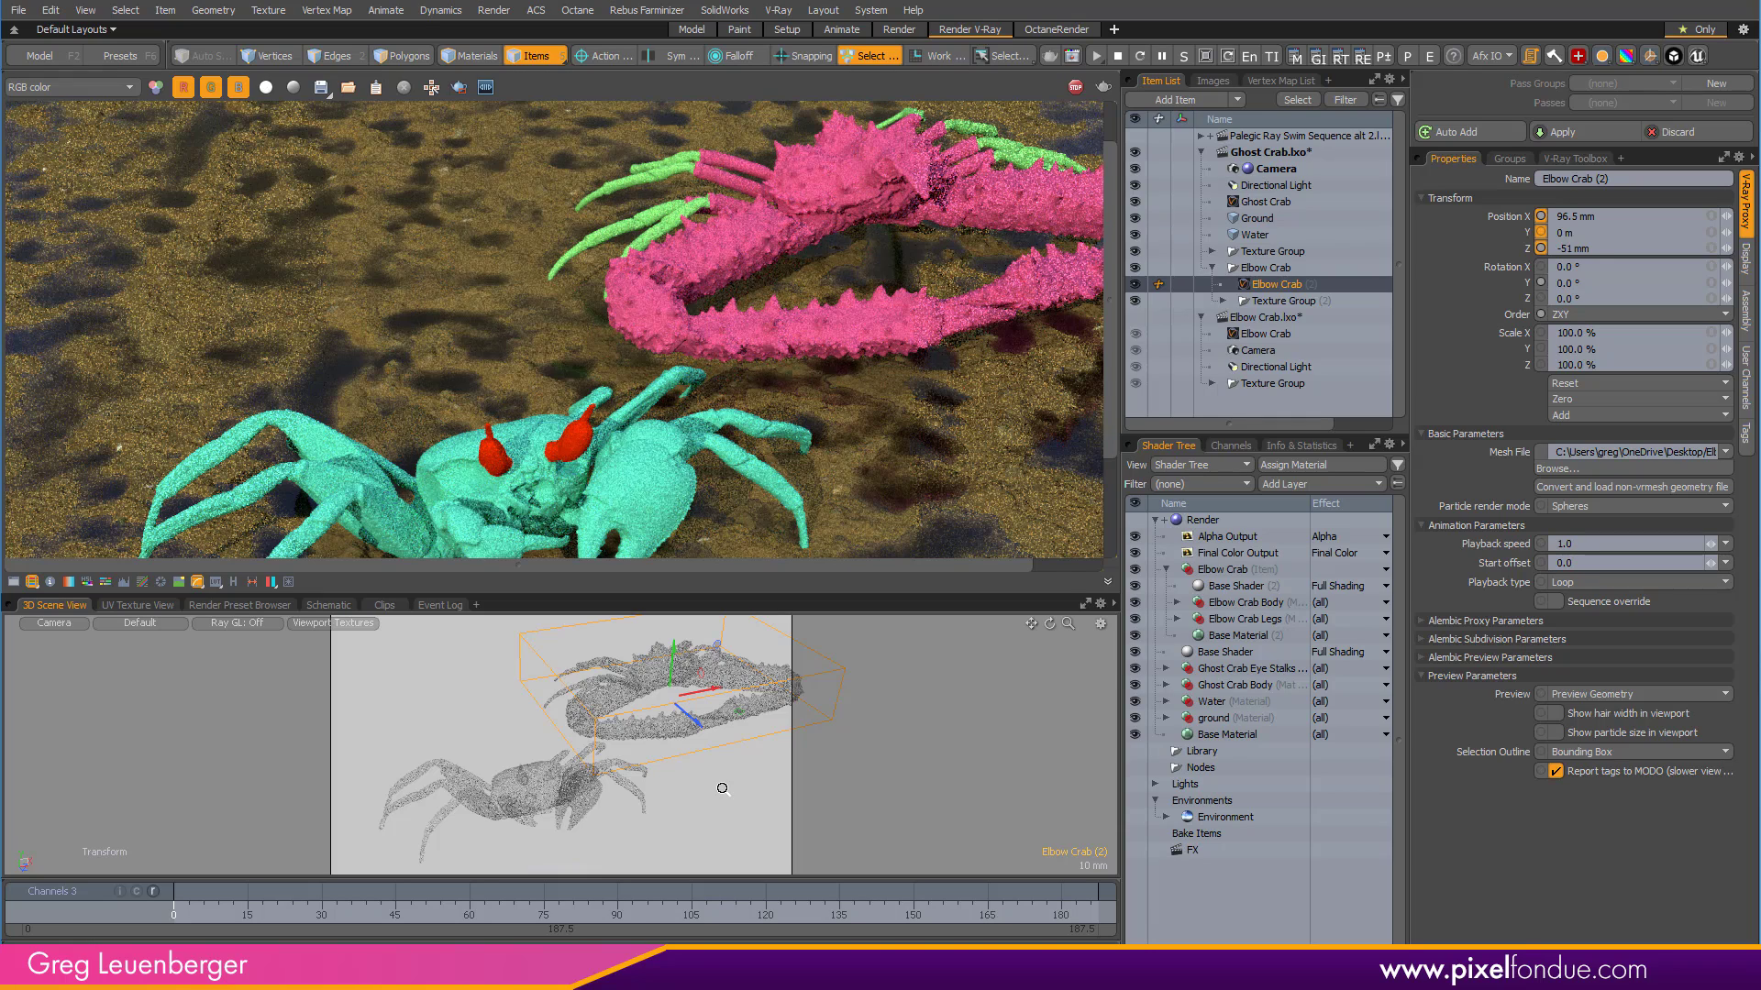
alt+shift+drag(649, 810, 622, 826)
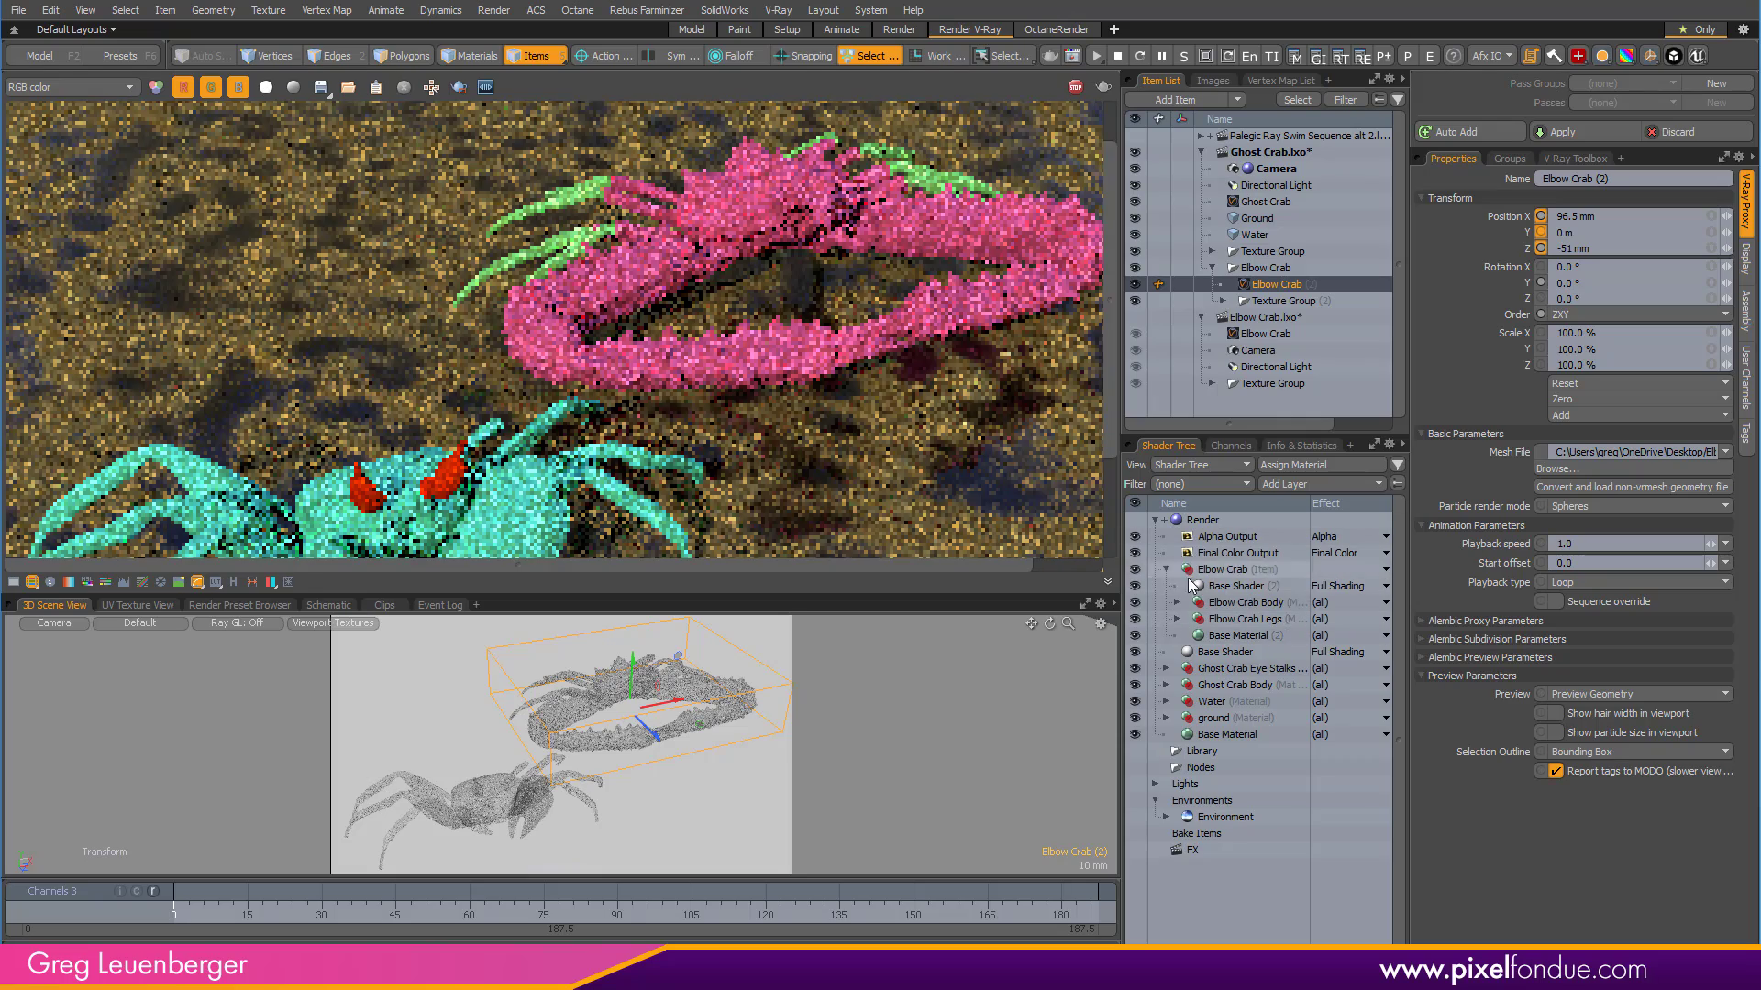
click(1166, 568)
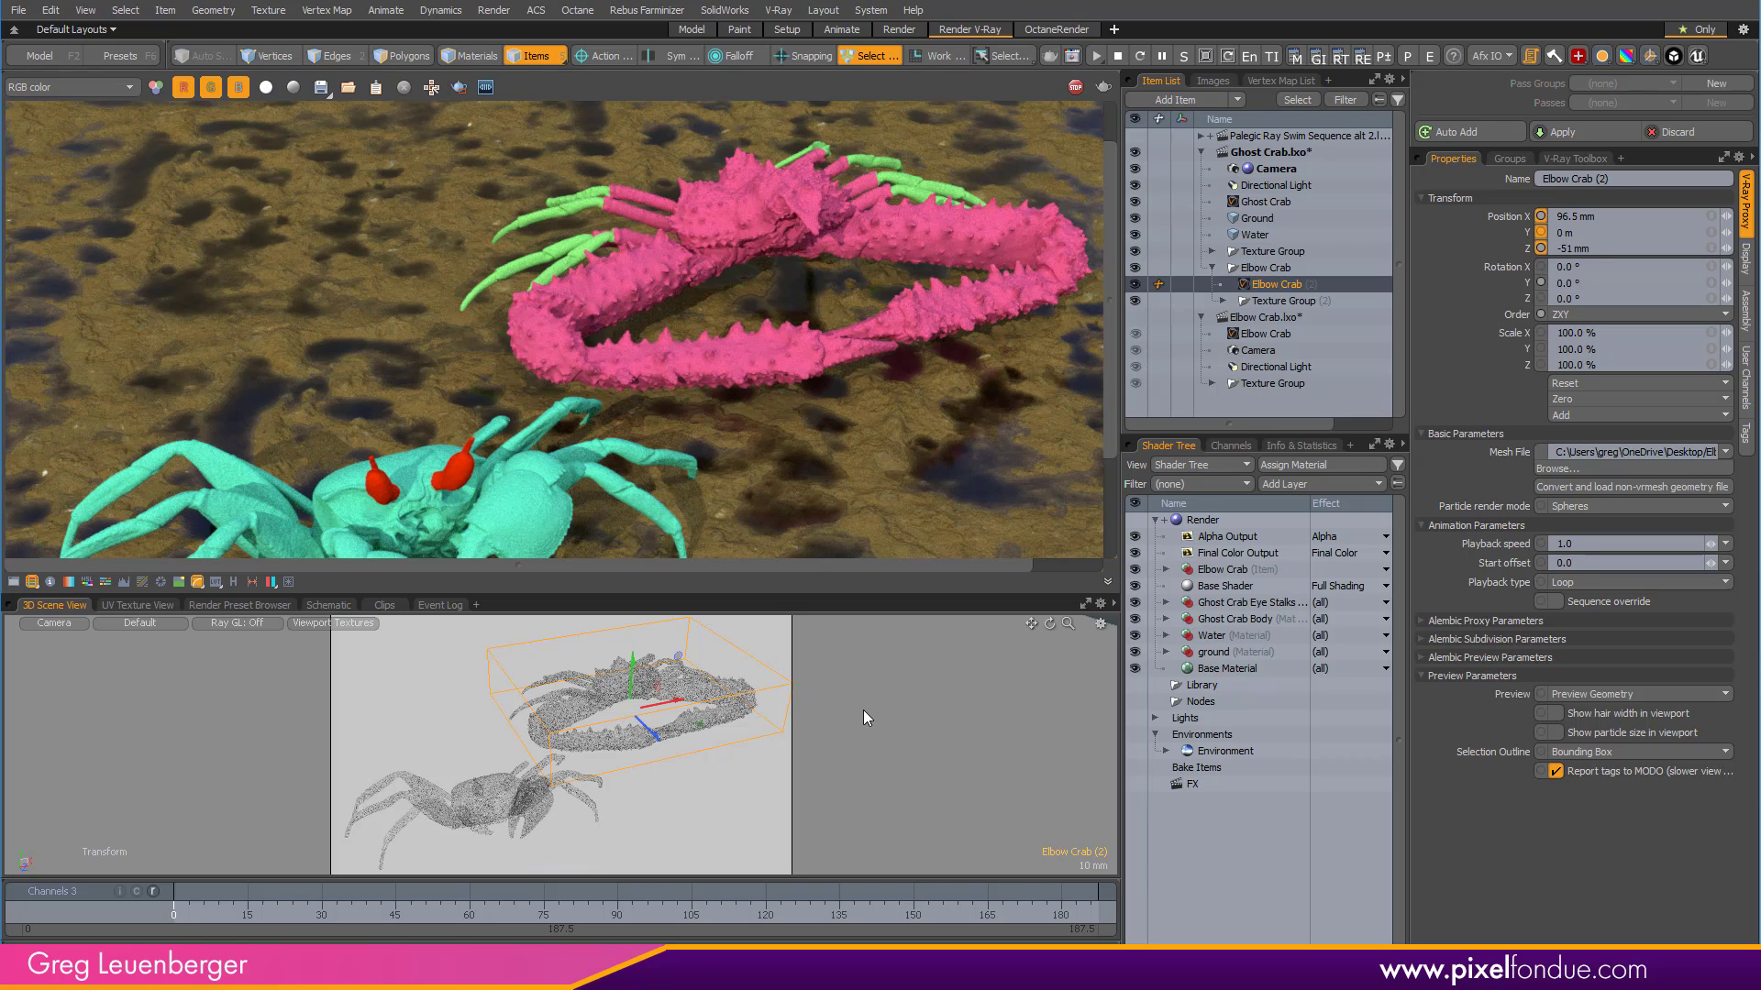
alt+drag(642, 773, 688, 763)
click(796, 631)
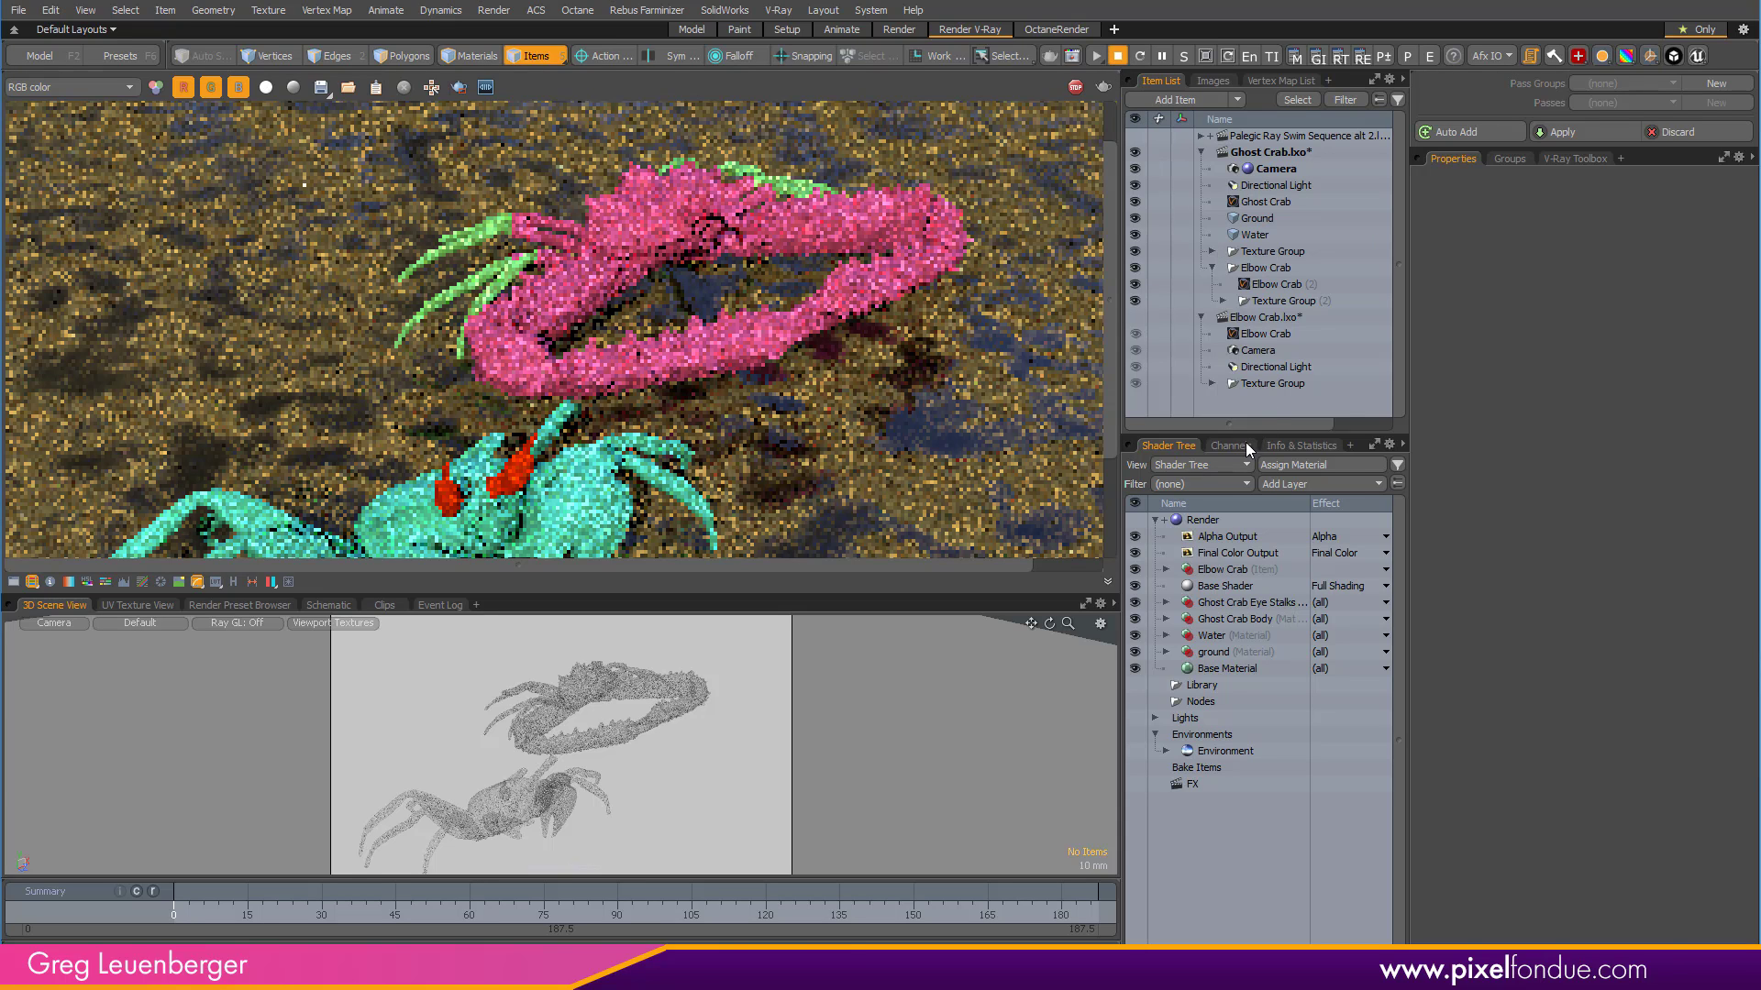
Activate the Palegic Ray Swim Sequence scene and scrub the stingray's swim animation to frame 129 in the Perspective view.
click(1200, 136)
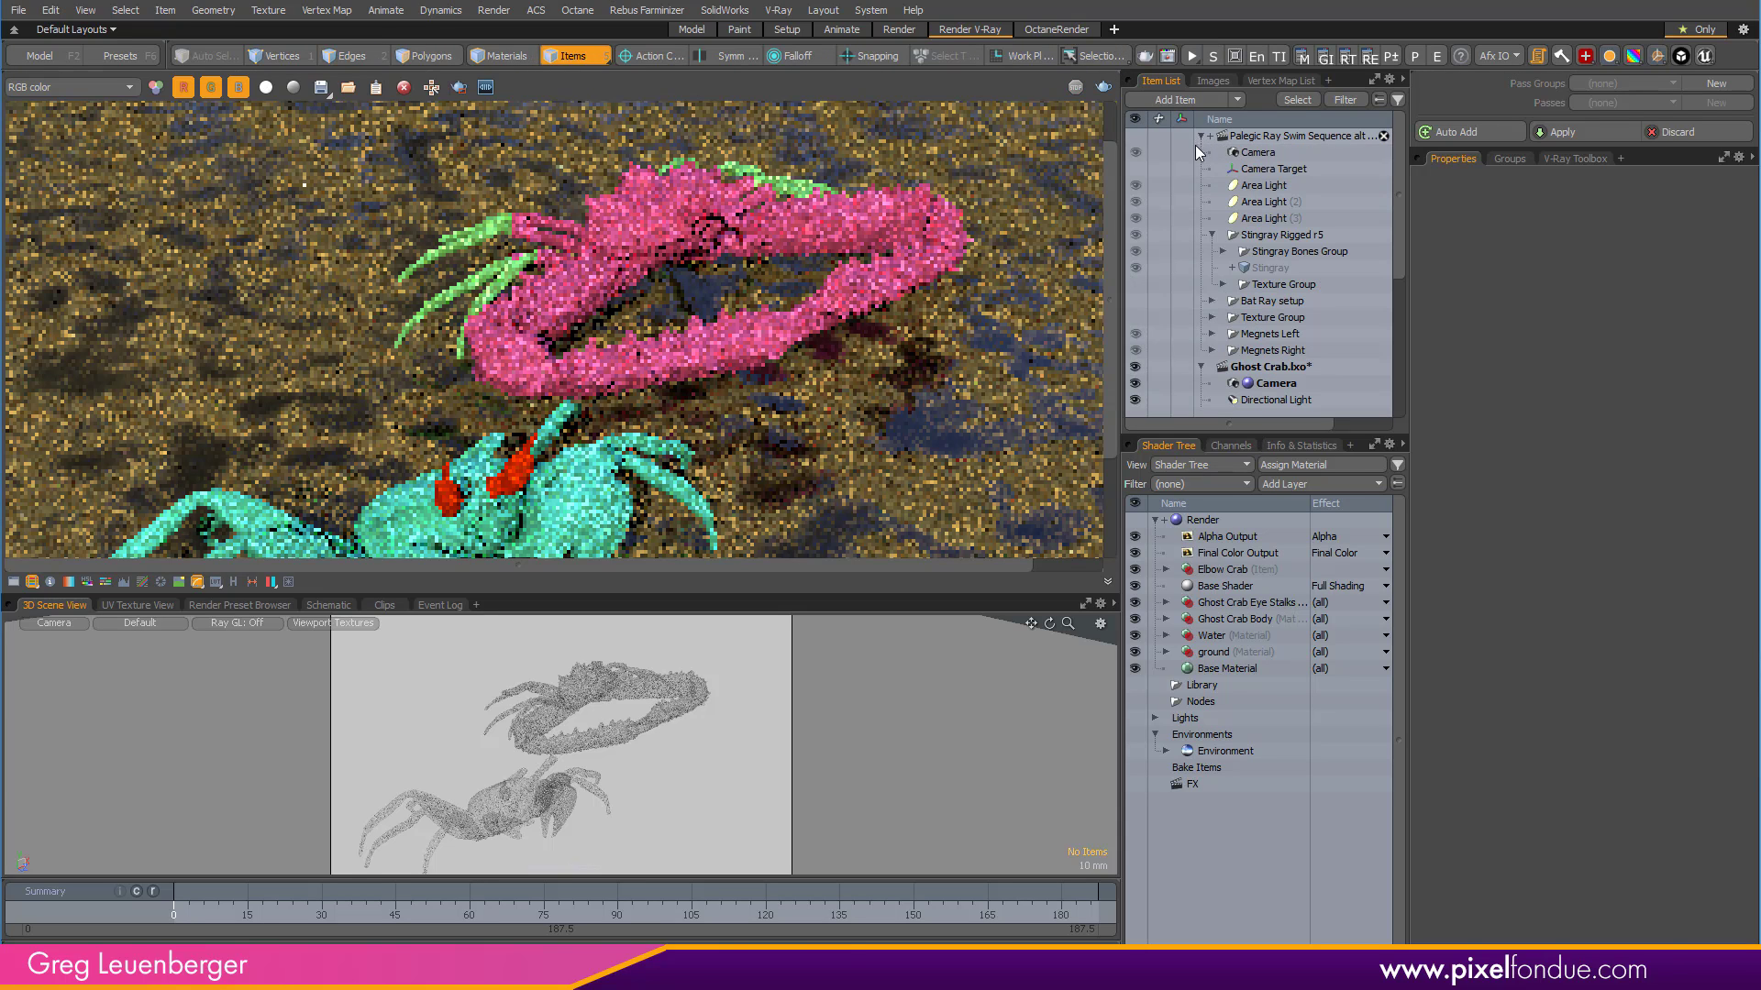
click(1267, 135)
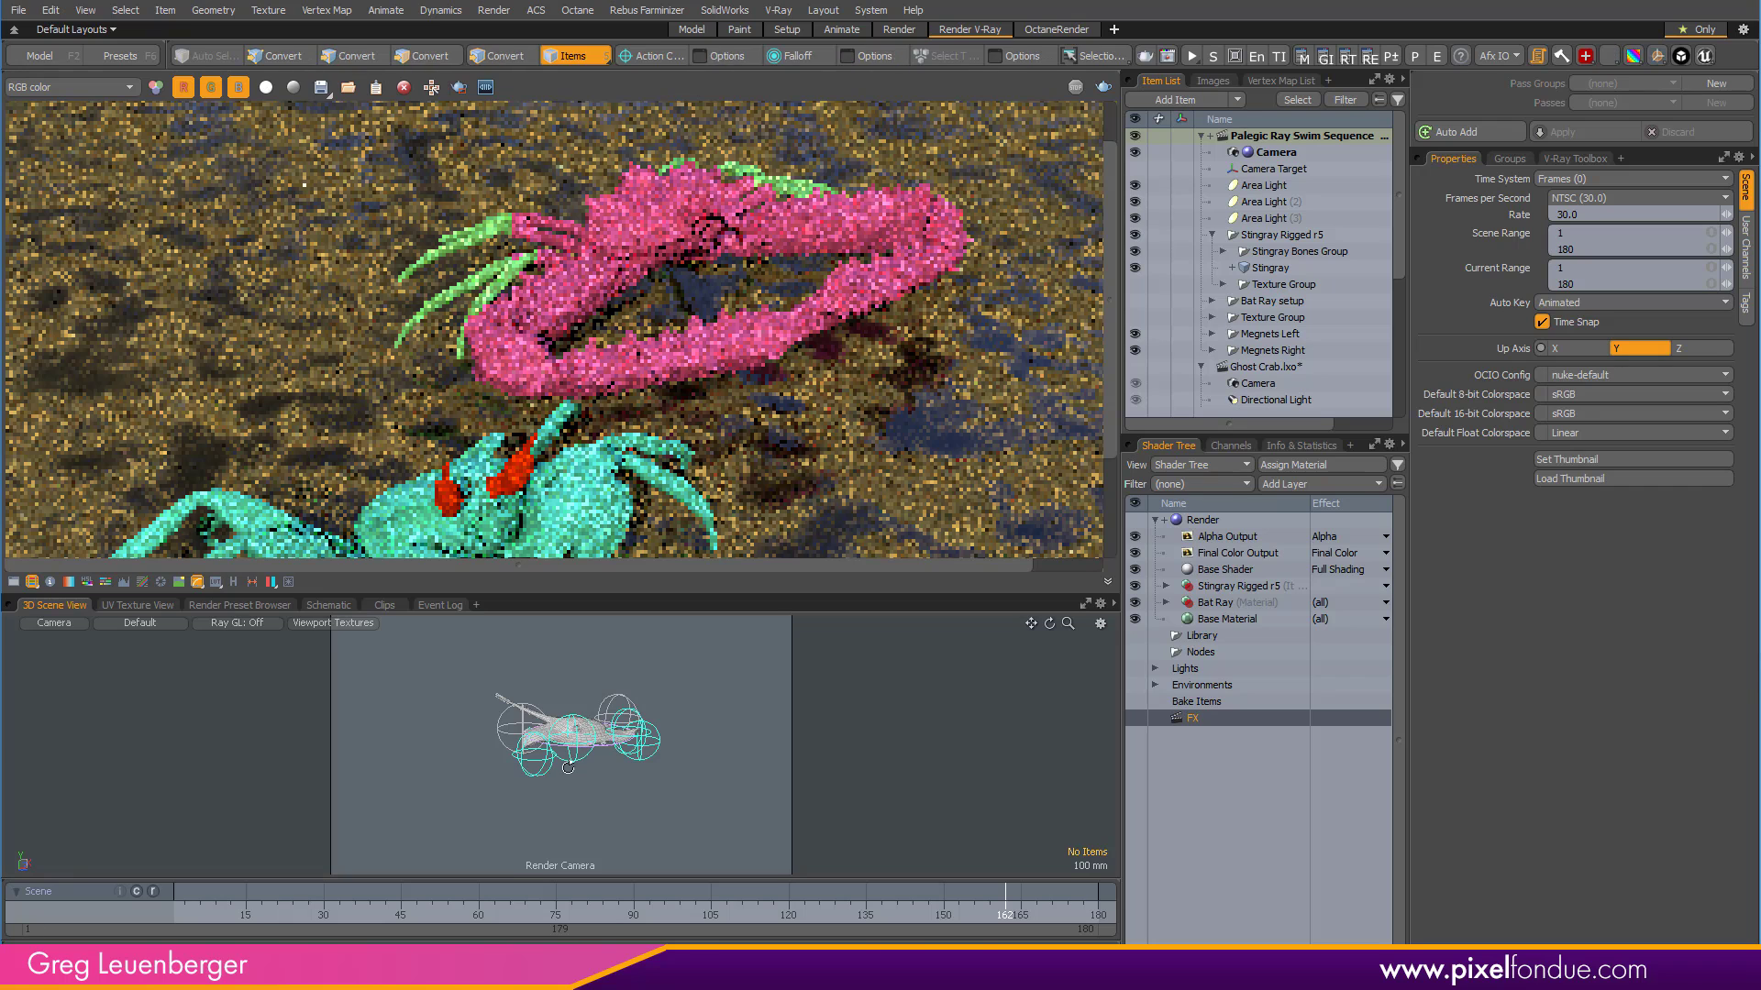
key(period)
ctrl+alt+drag(652, 767, 834, 915)
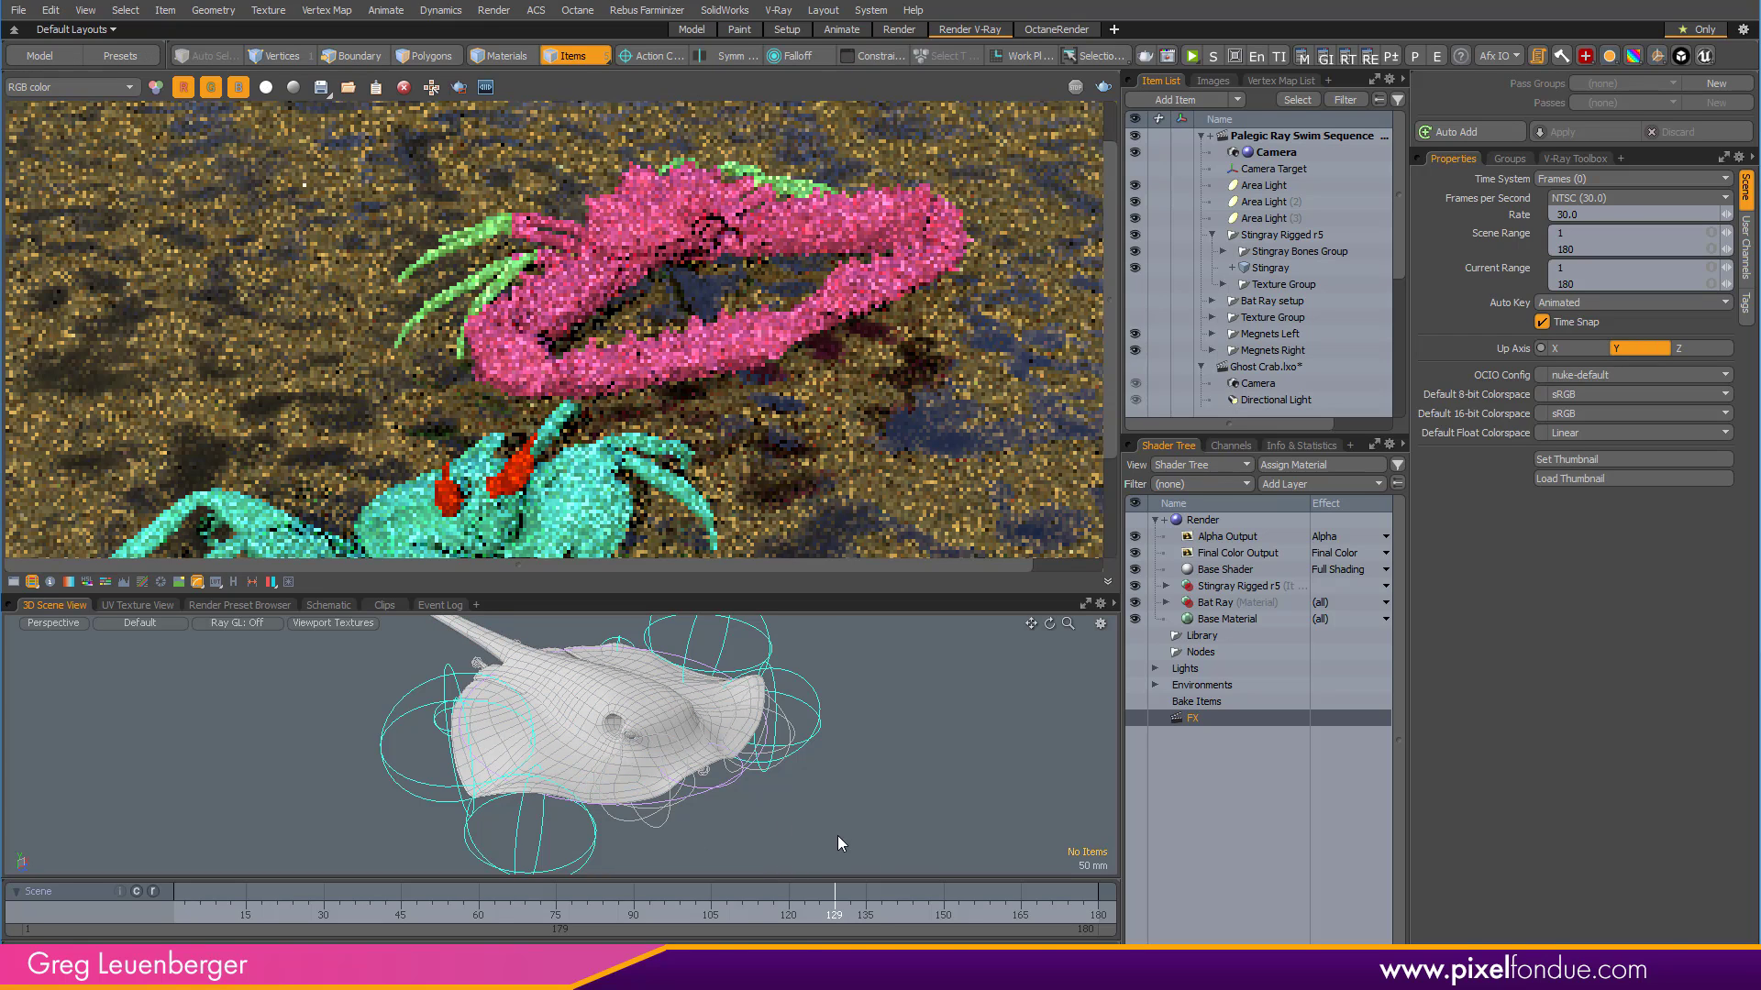
Return the 3D viewport to the Camera view and hide the stingray's rig controls in it.
key(ctrl+space)
click(723, 758)
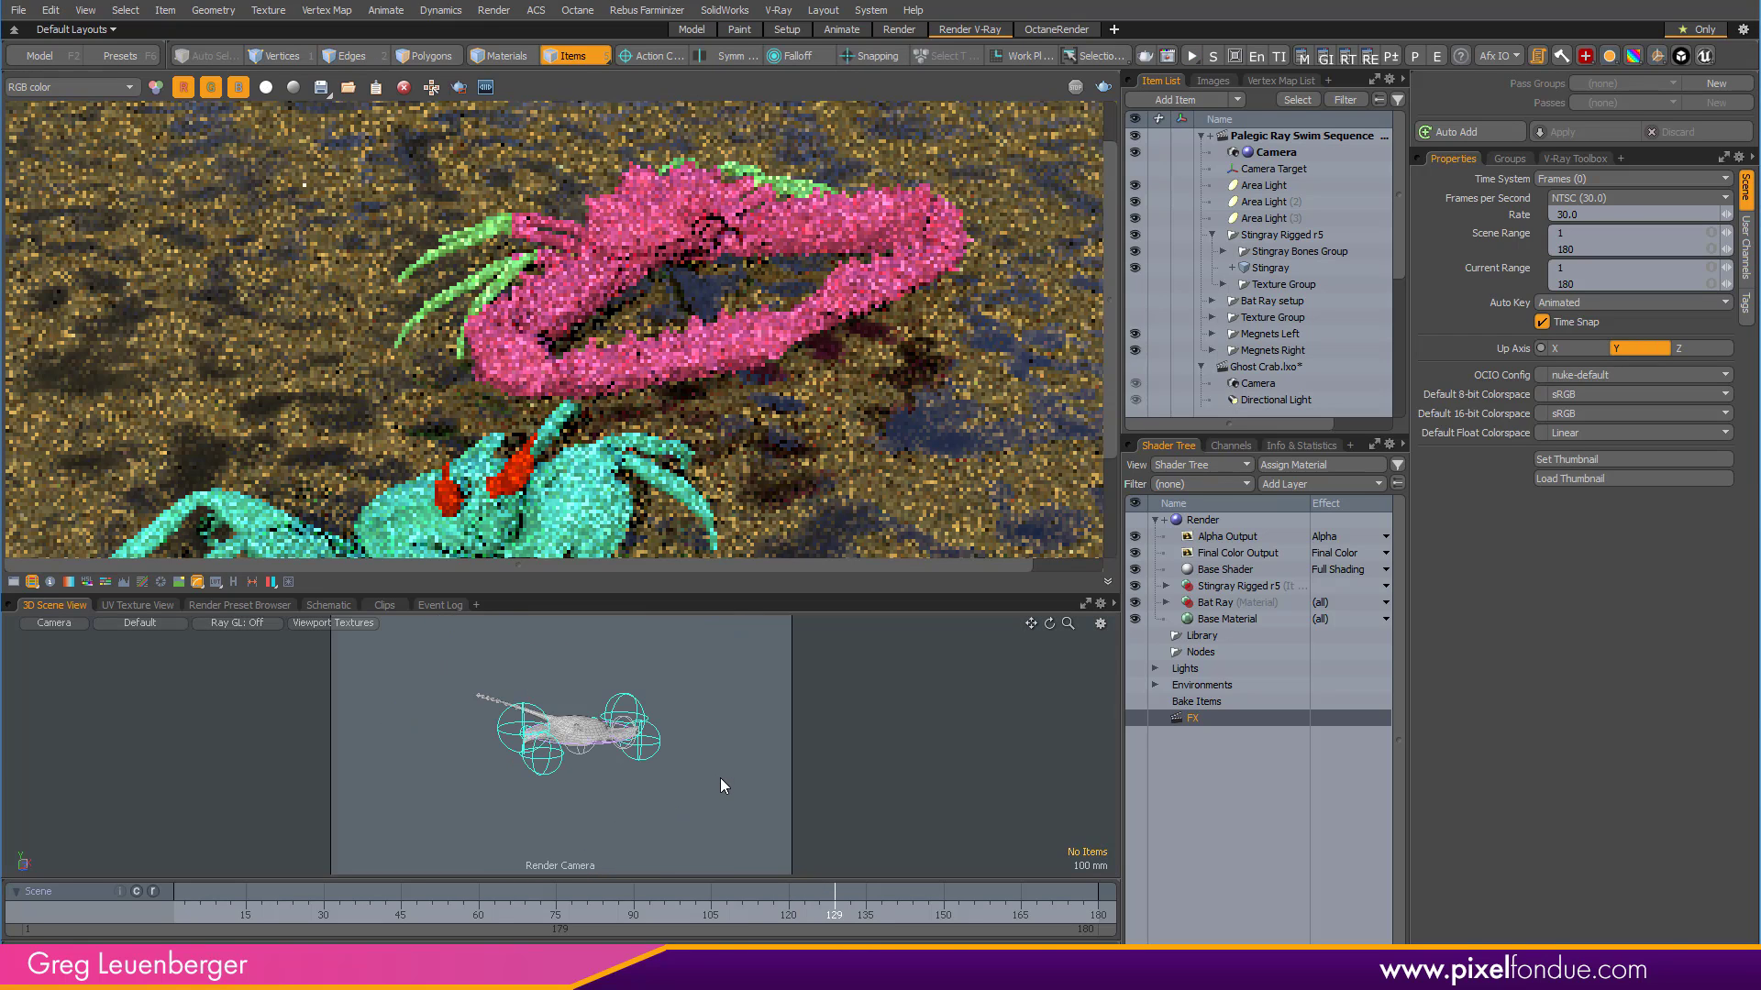
key(ctrl)
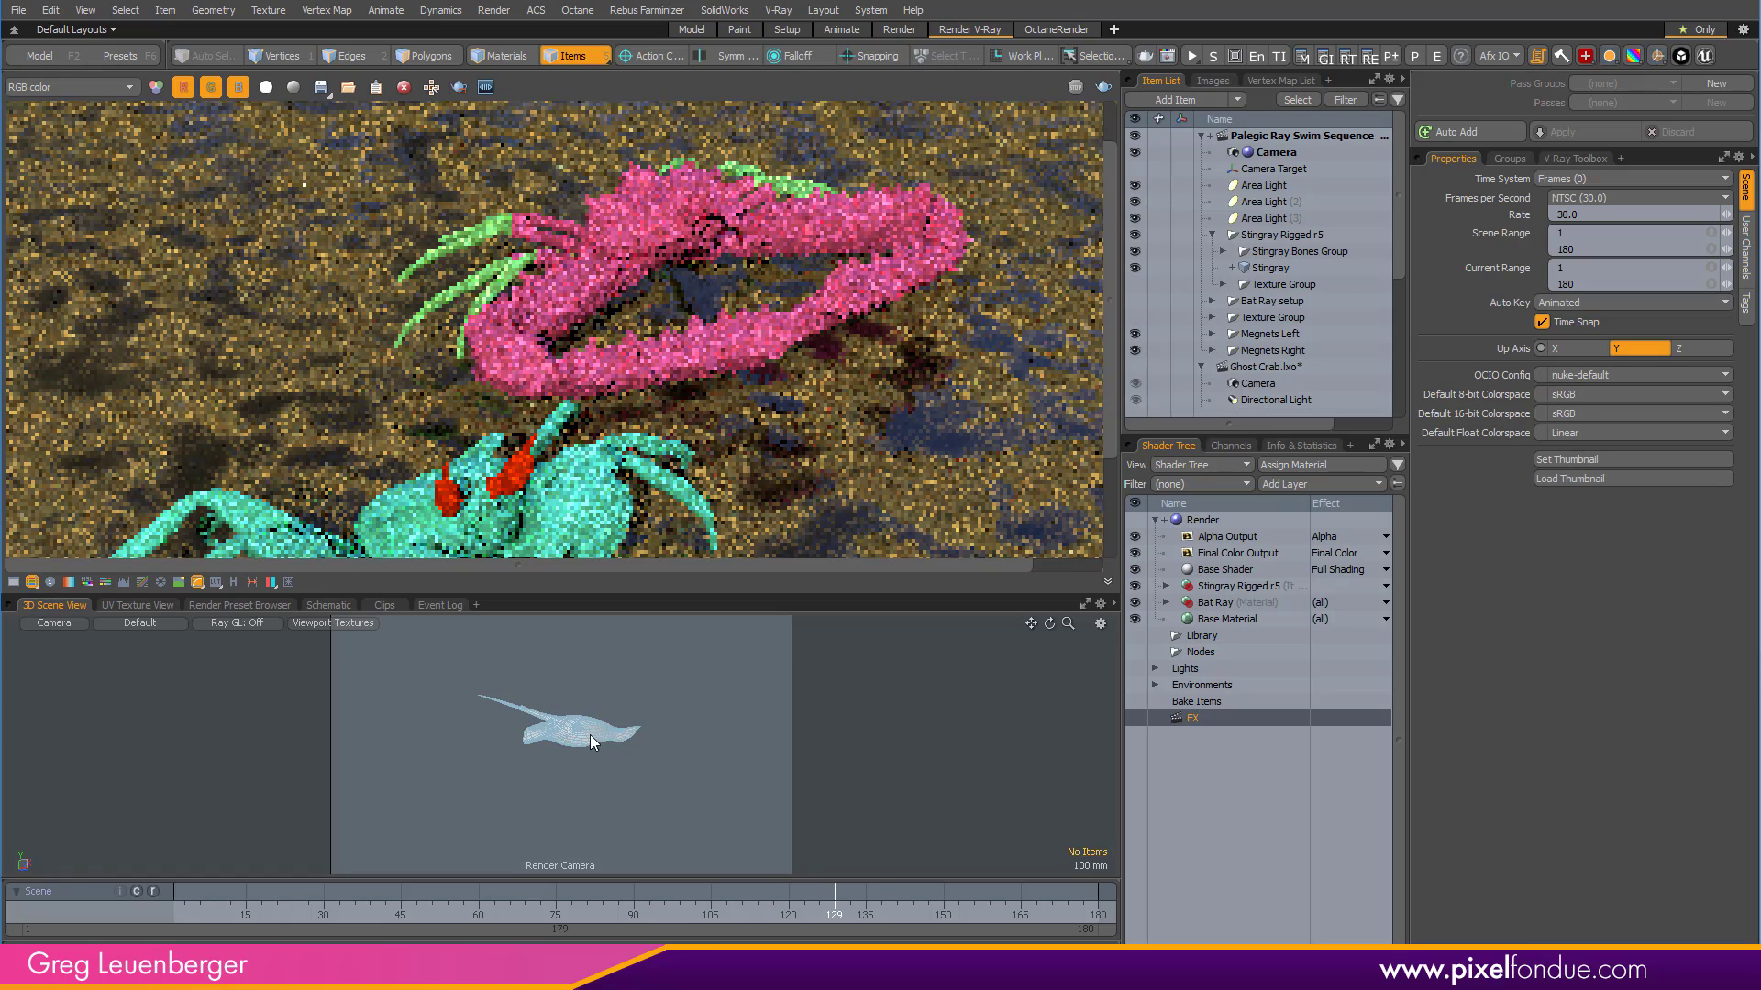
click(600, 737)
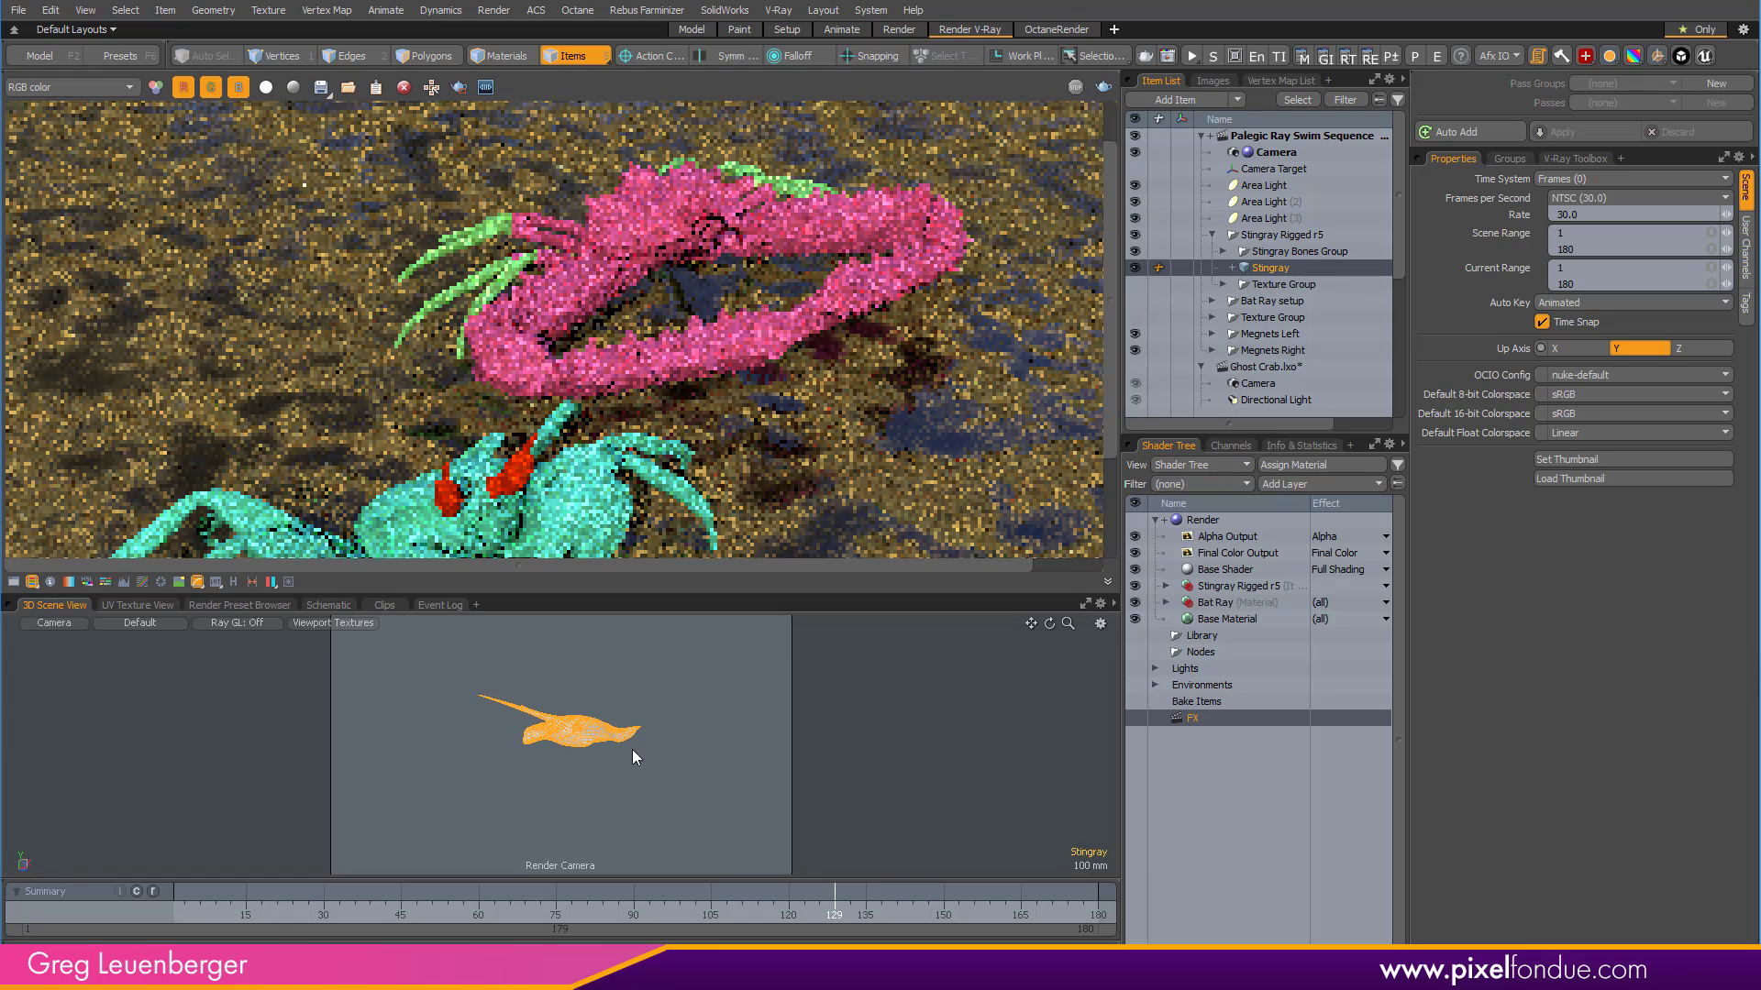
click(779, 10)
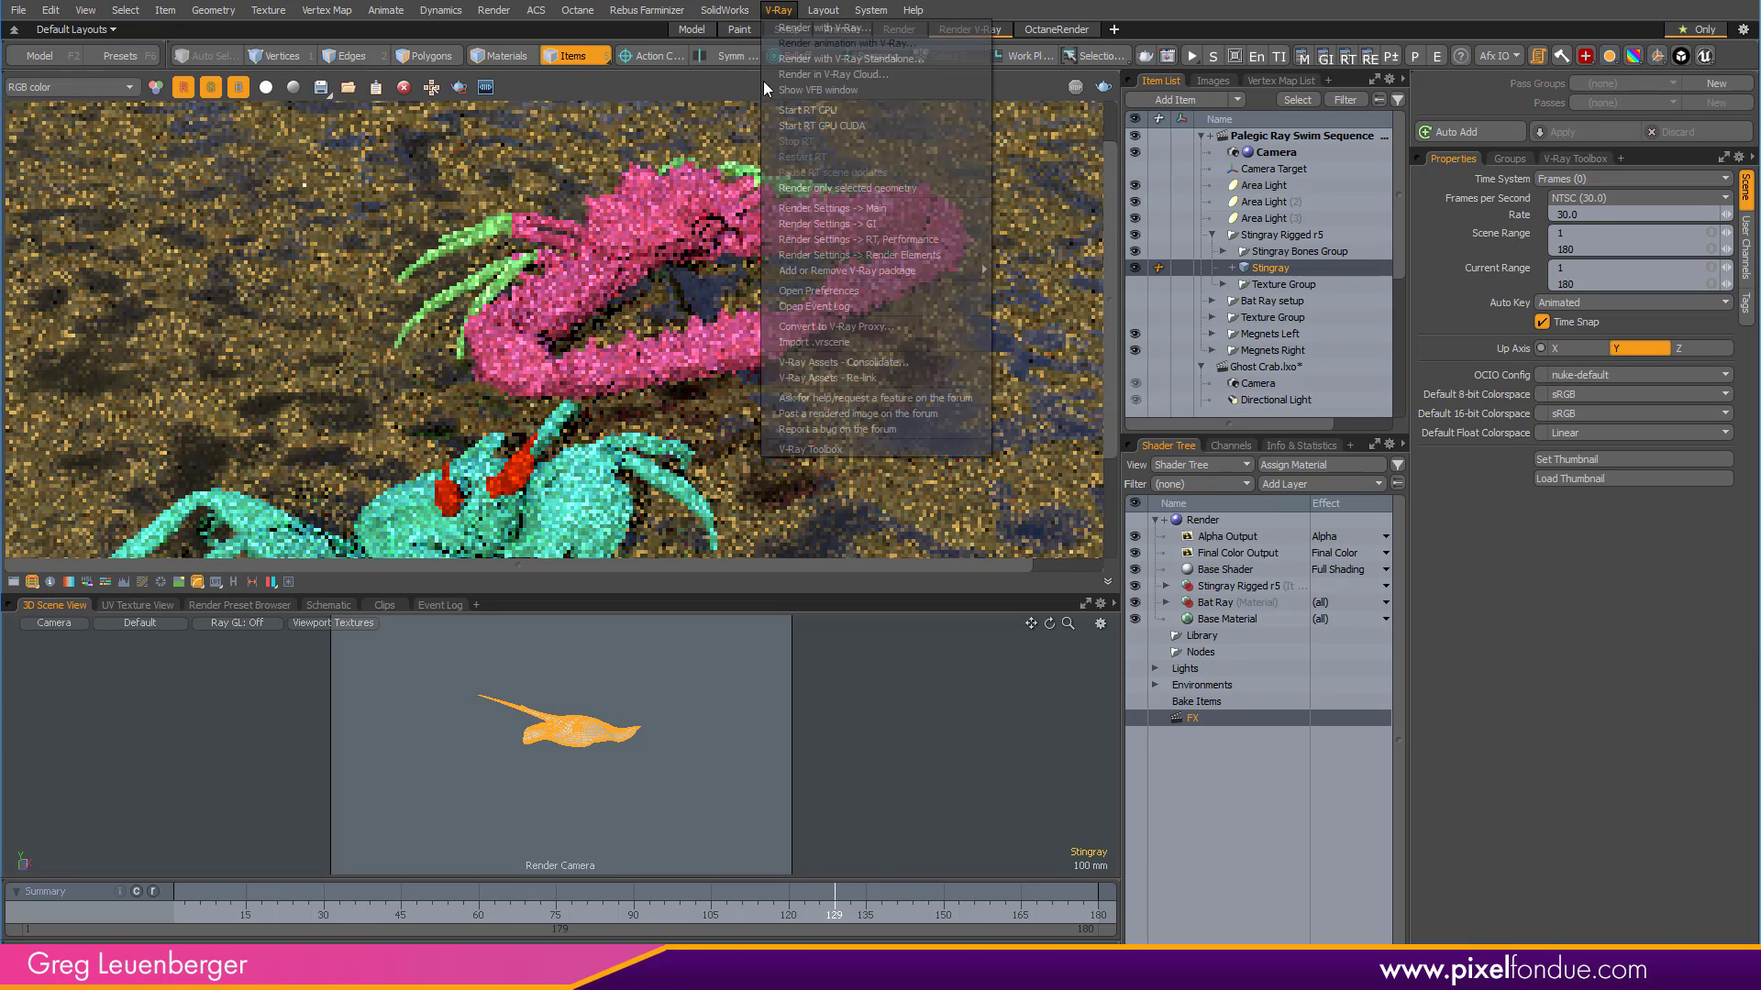
click(856, 327)
click(767, 462)
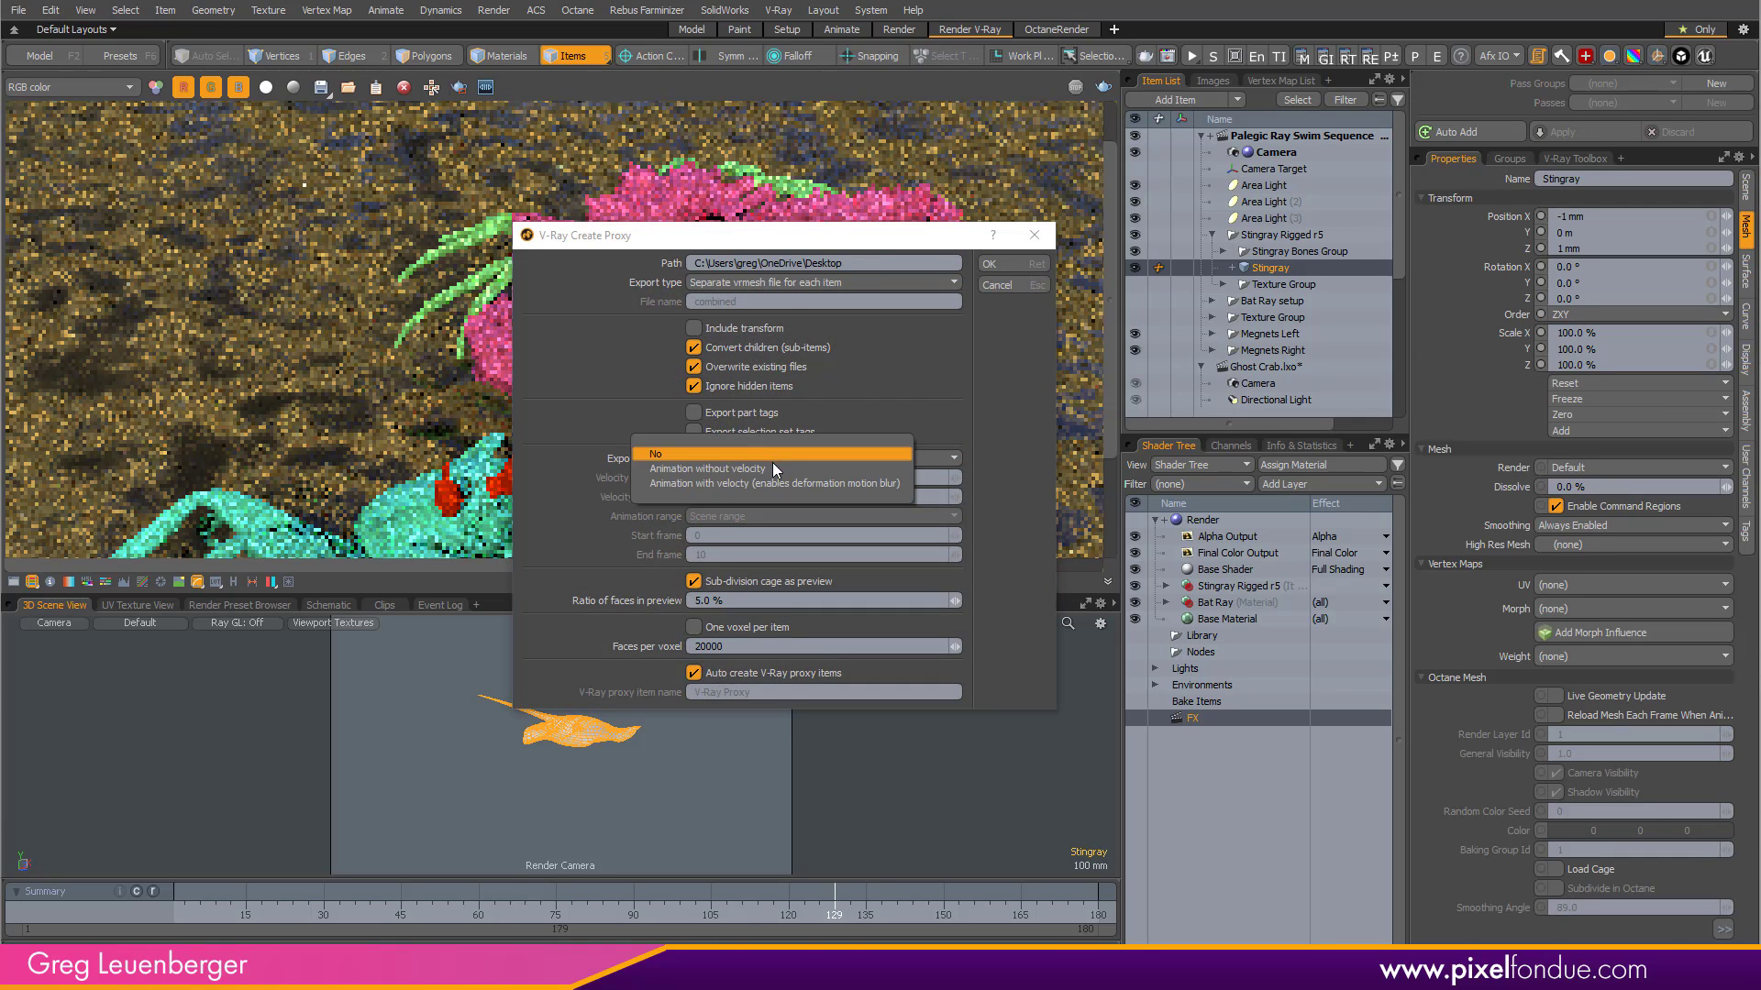
click(855, 468)
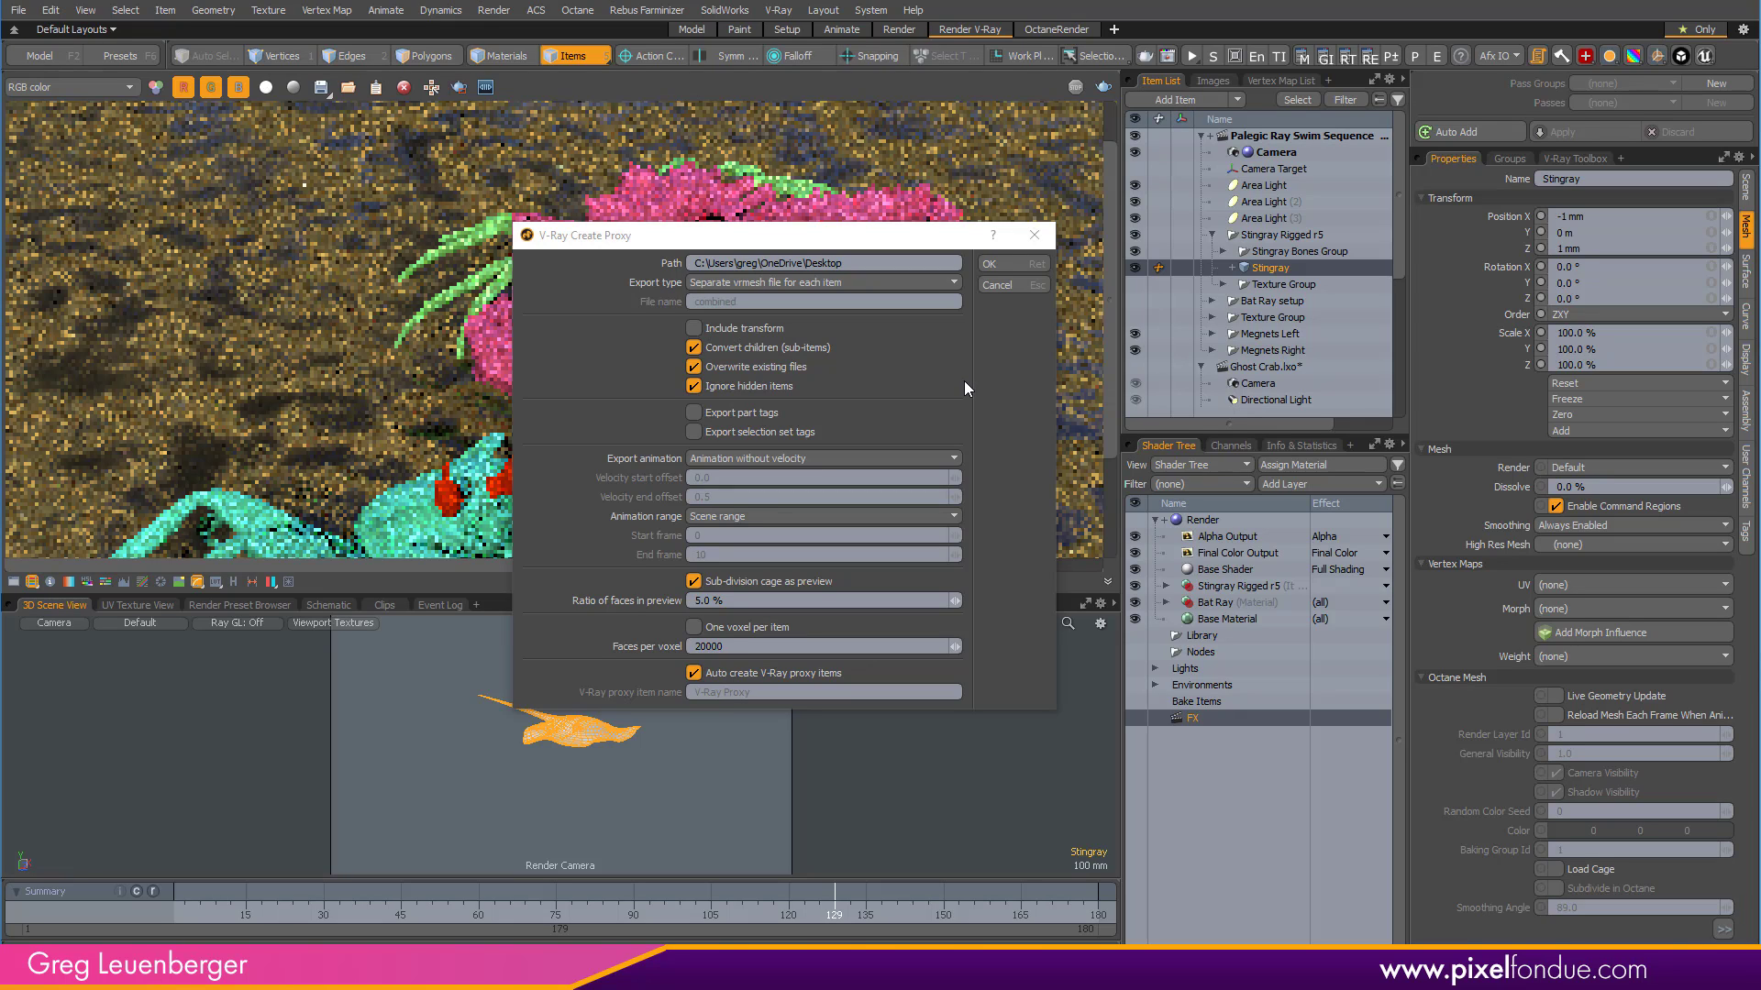
click(756, 516)
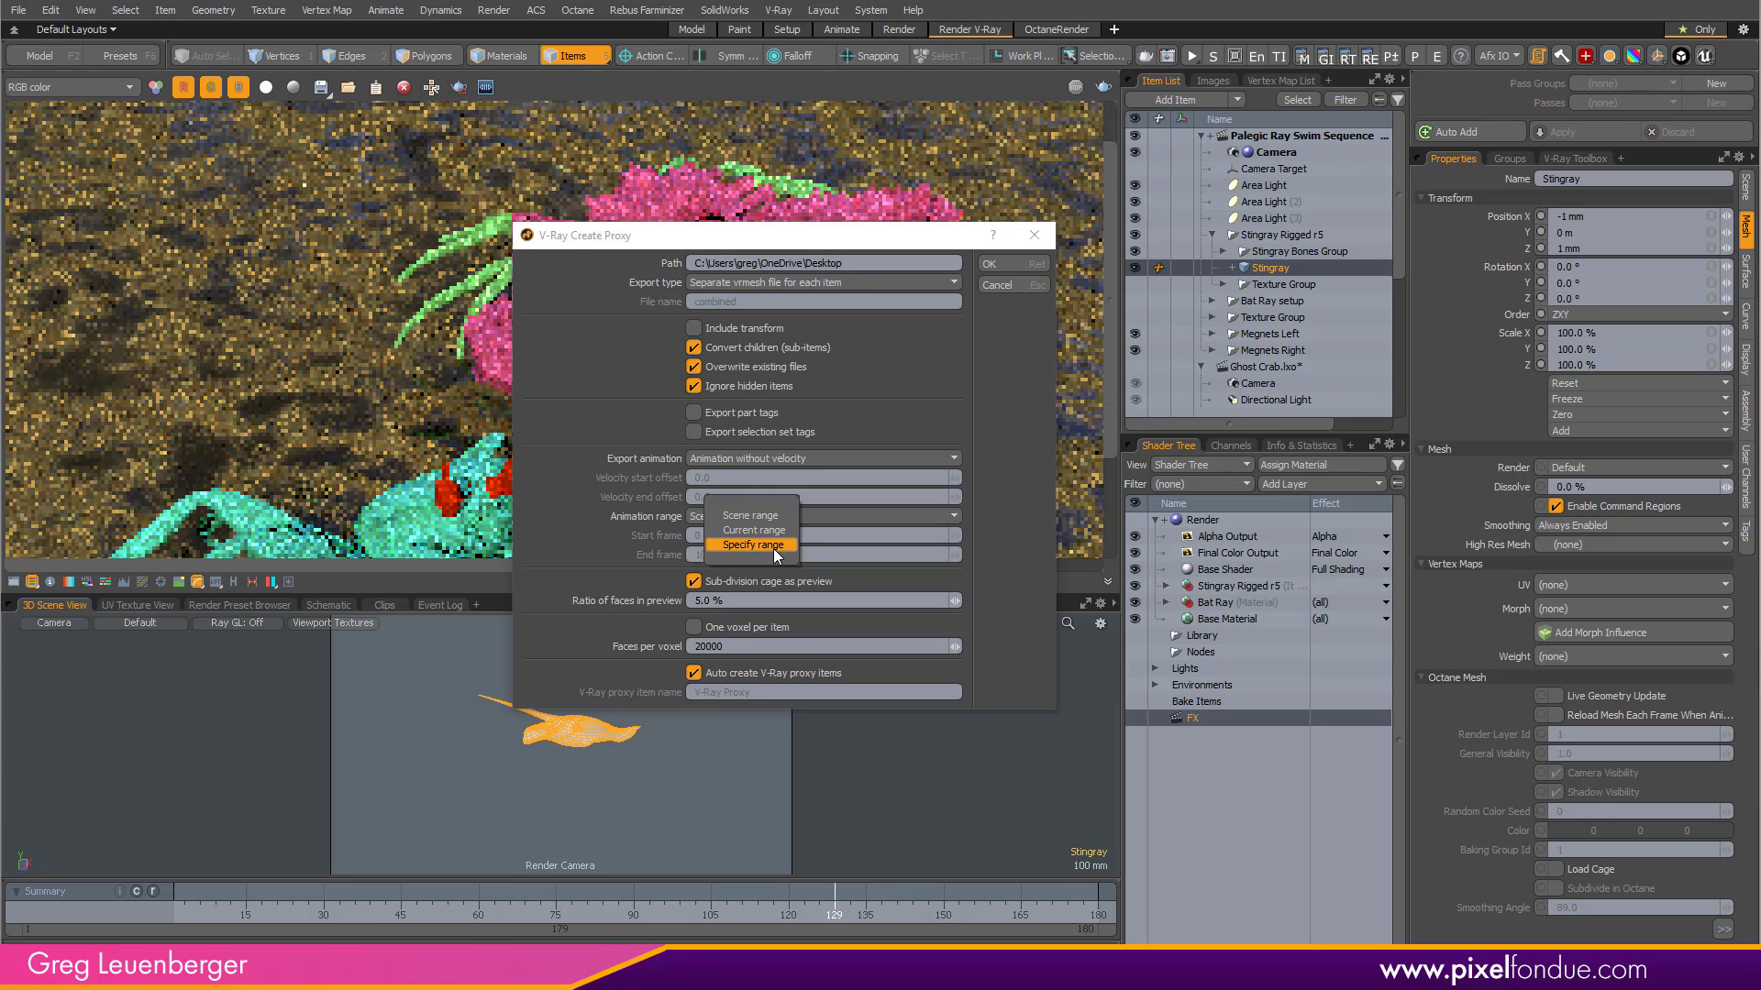
click(882, 350)
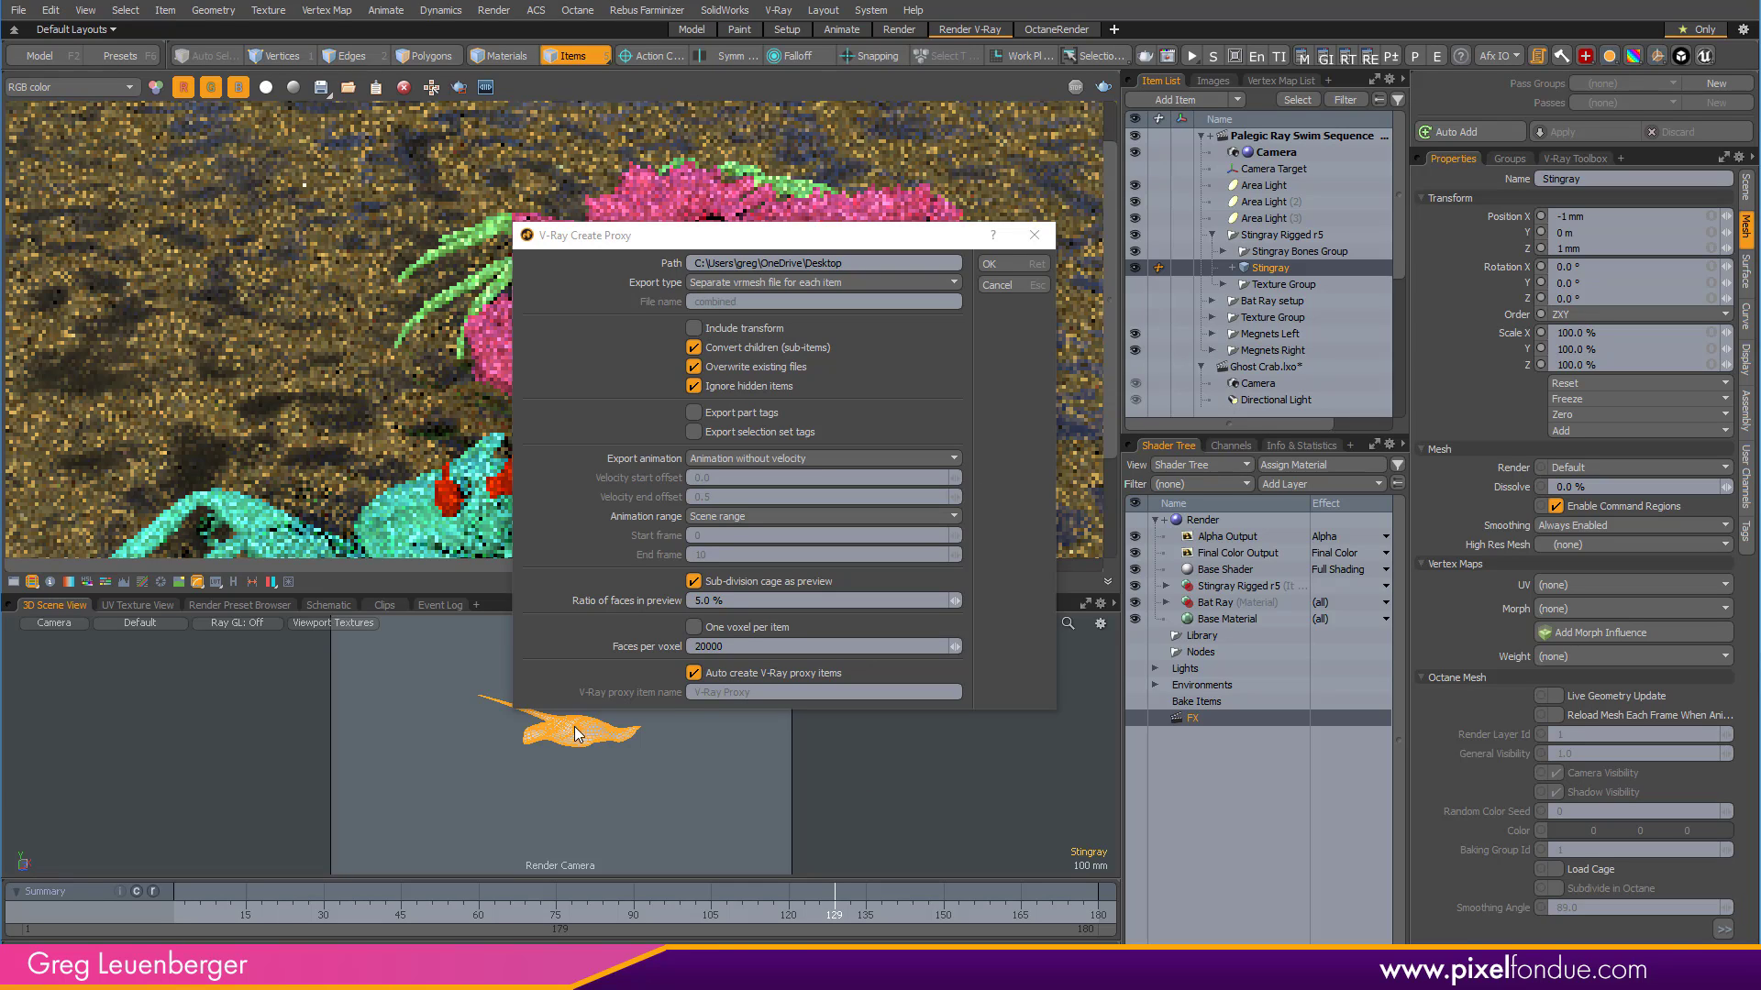
click(1005, 285)
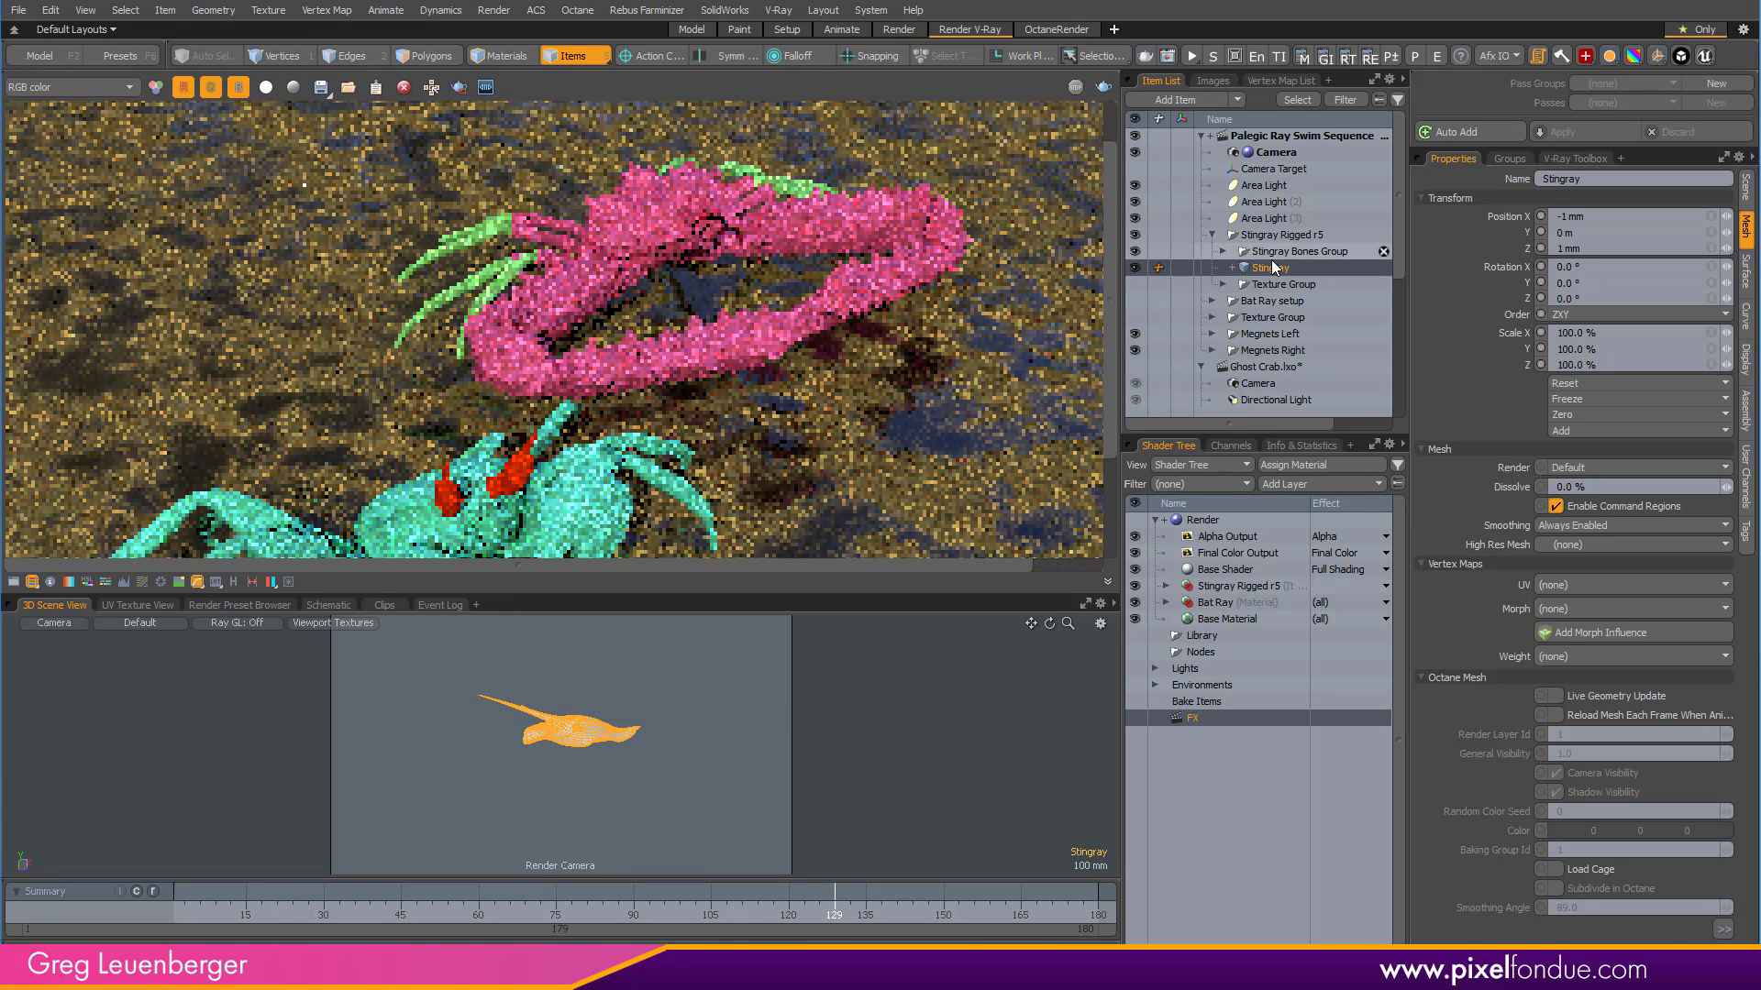
key(Escape)
Add a V-Ray Proxy item to the stingray scene and load Stingray.vrmesh from the Desktop as its mesh file.
click(1184, 101)
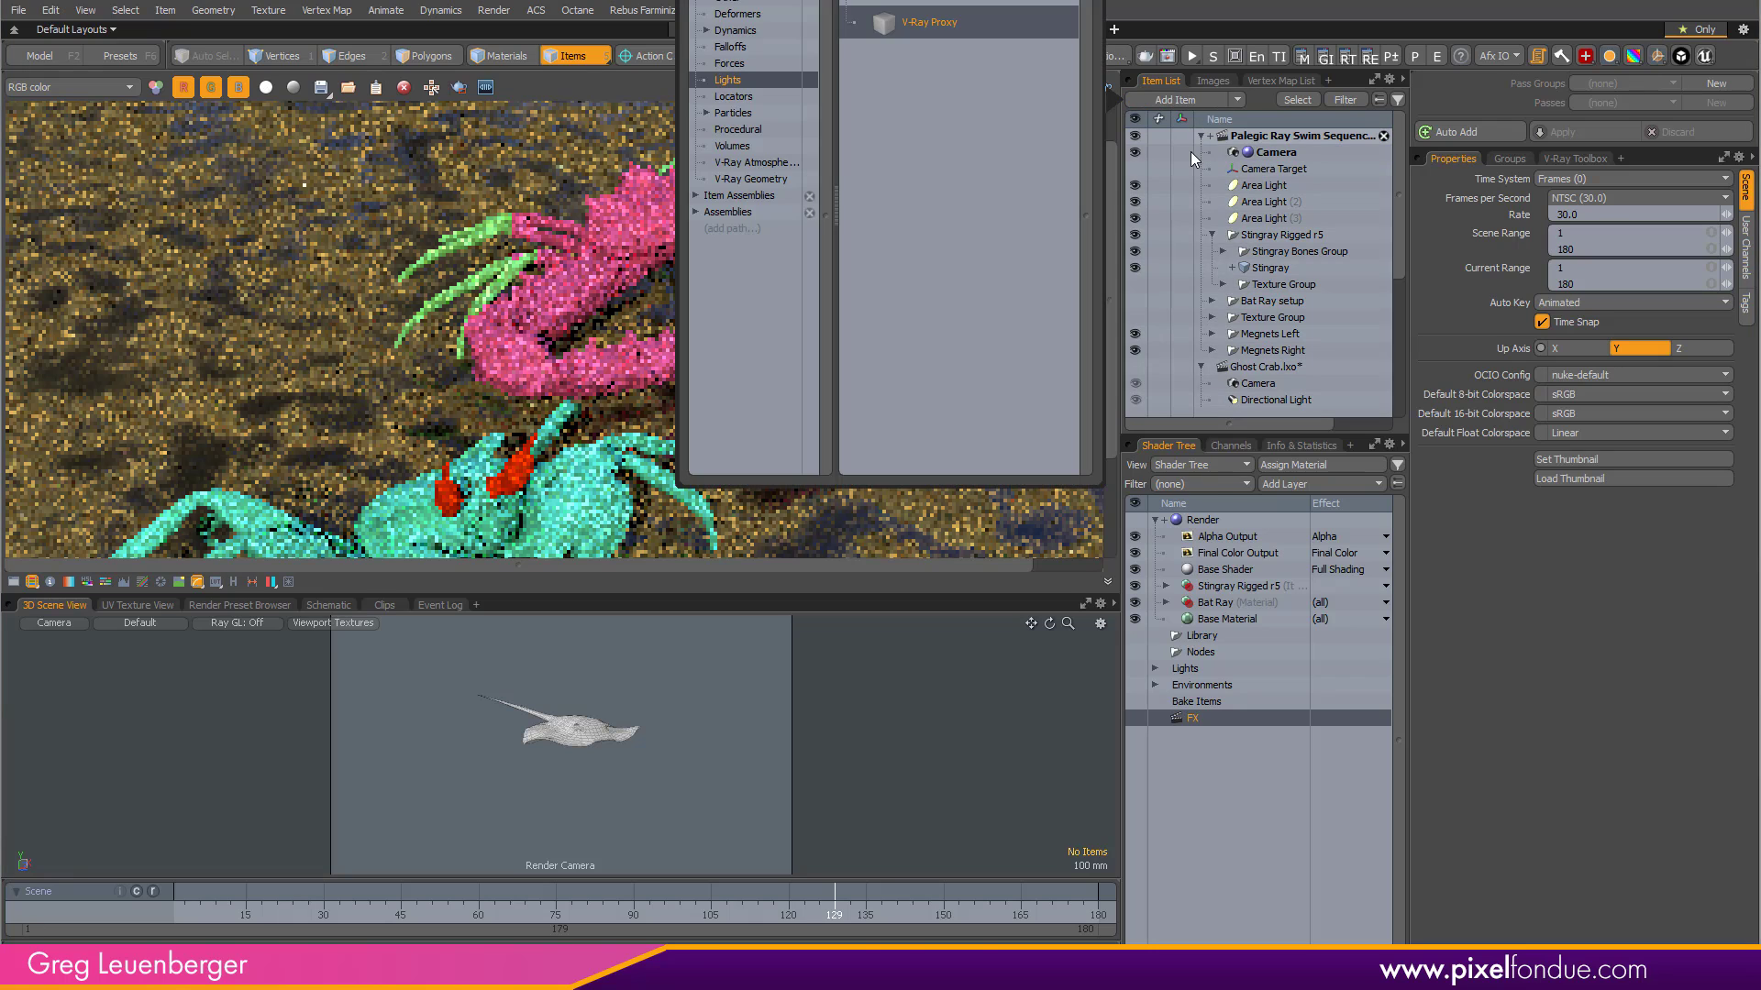
key(Return)
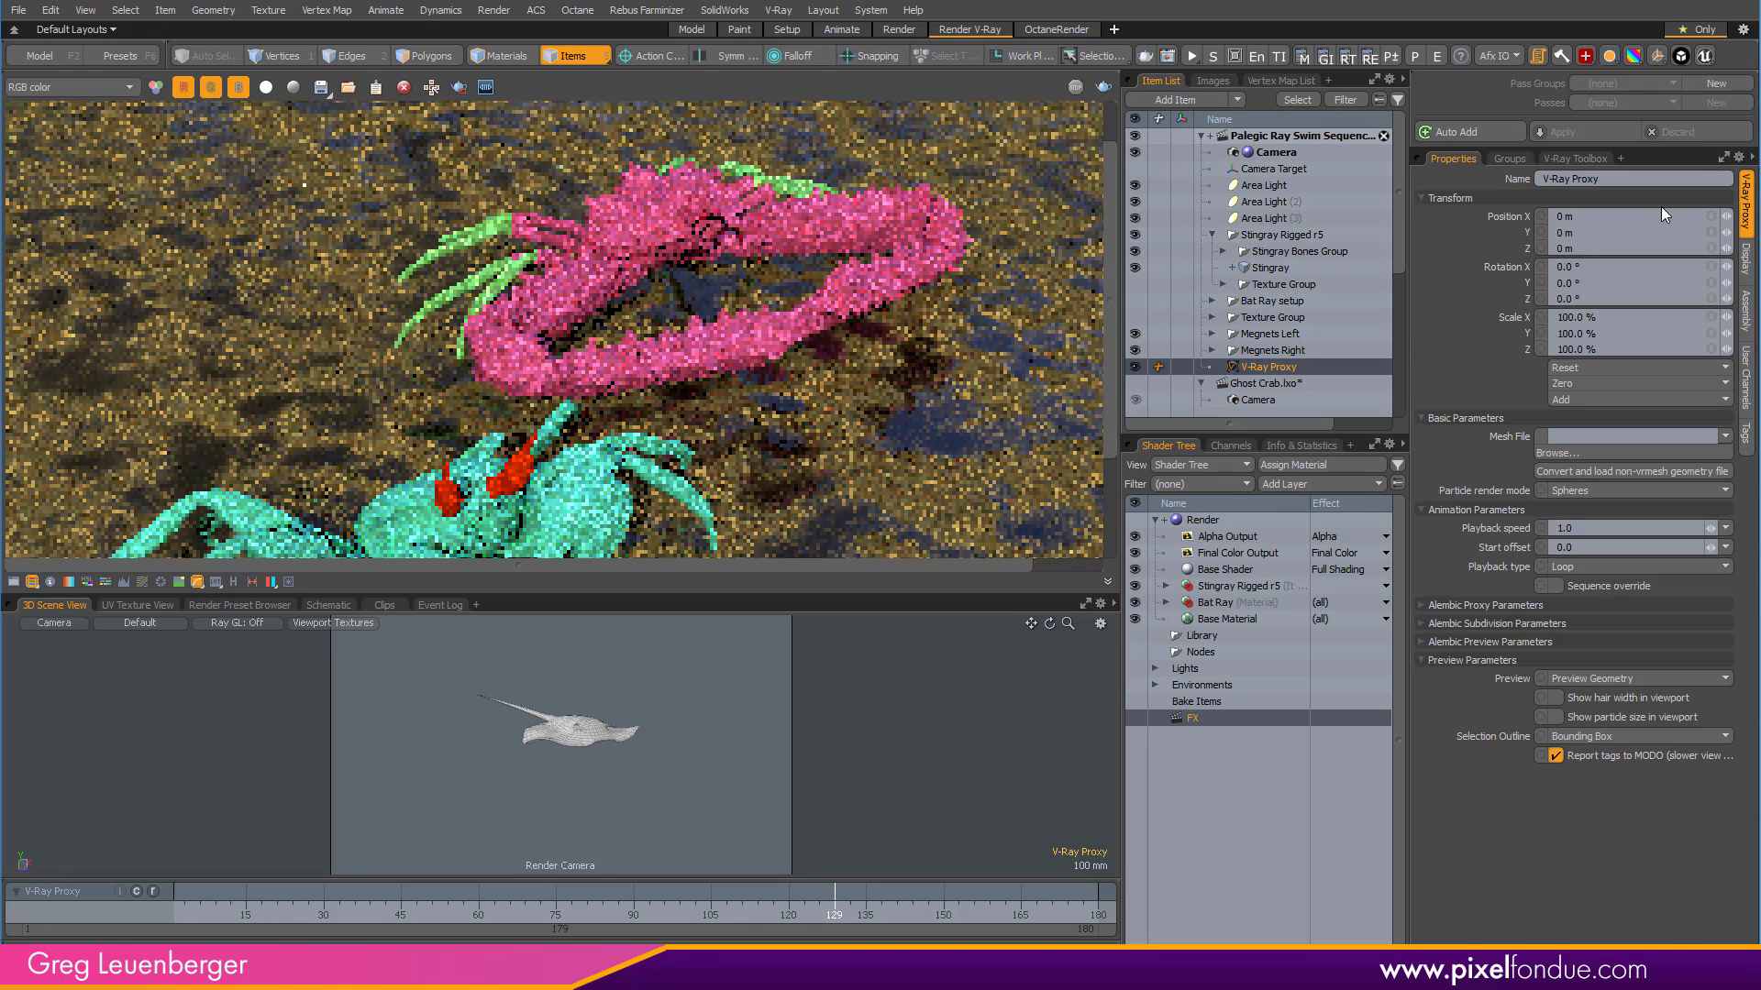
click(1571, 453)
click(1559, 454)
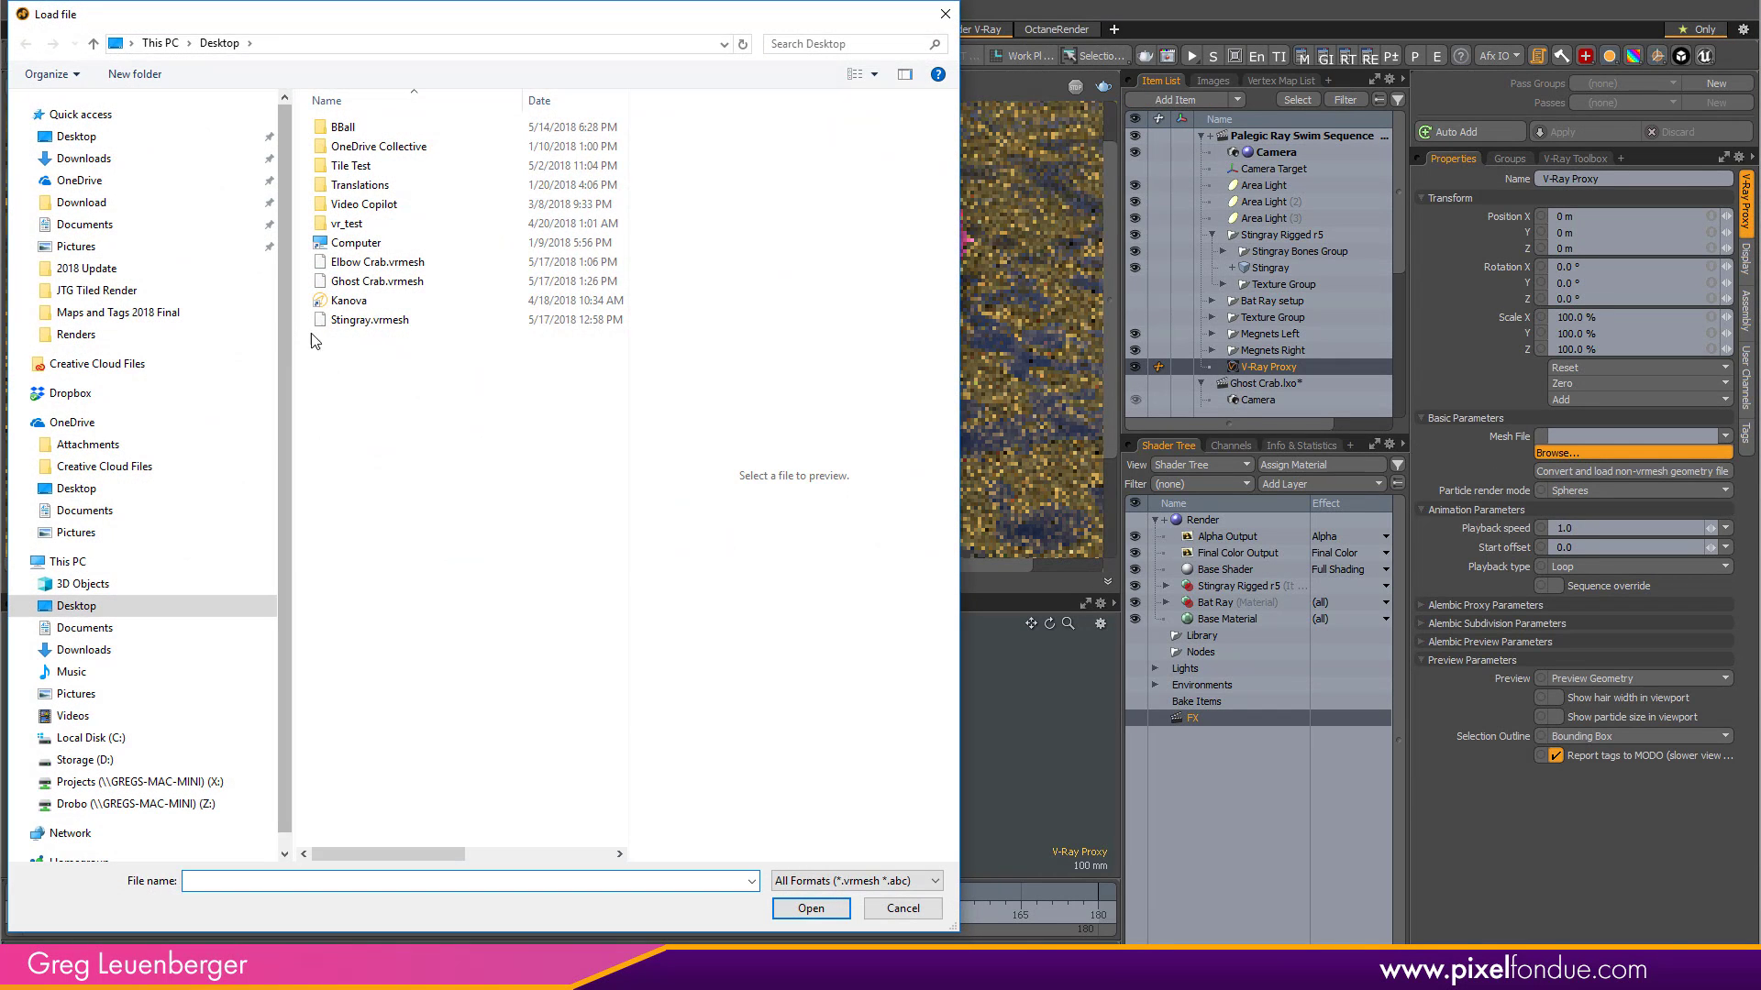
click(370, 319)
click(810, 907)
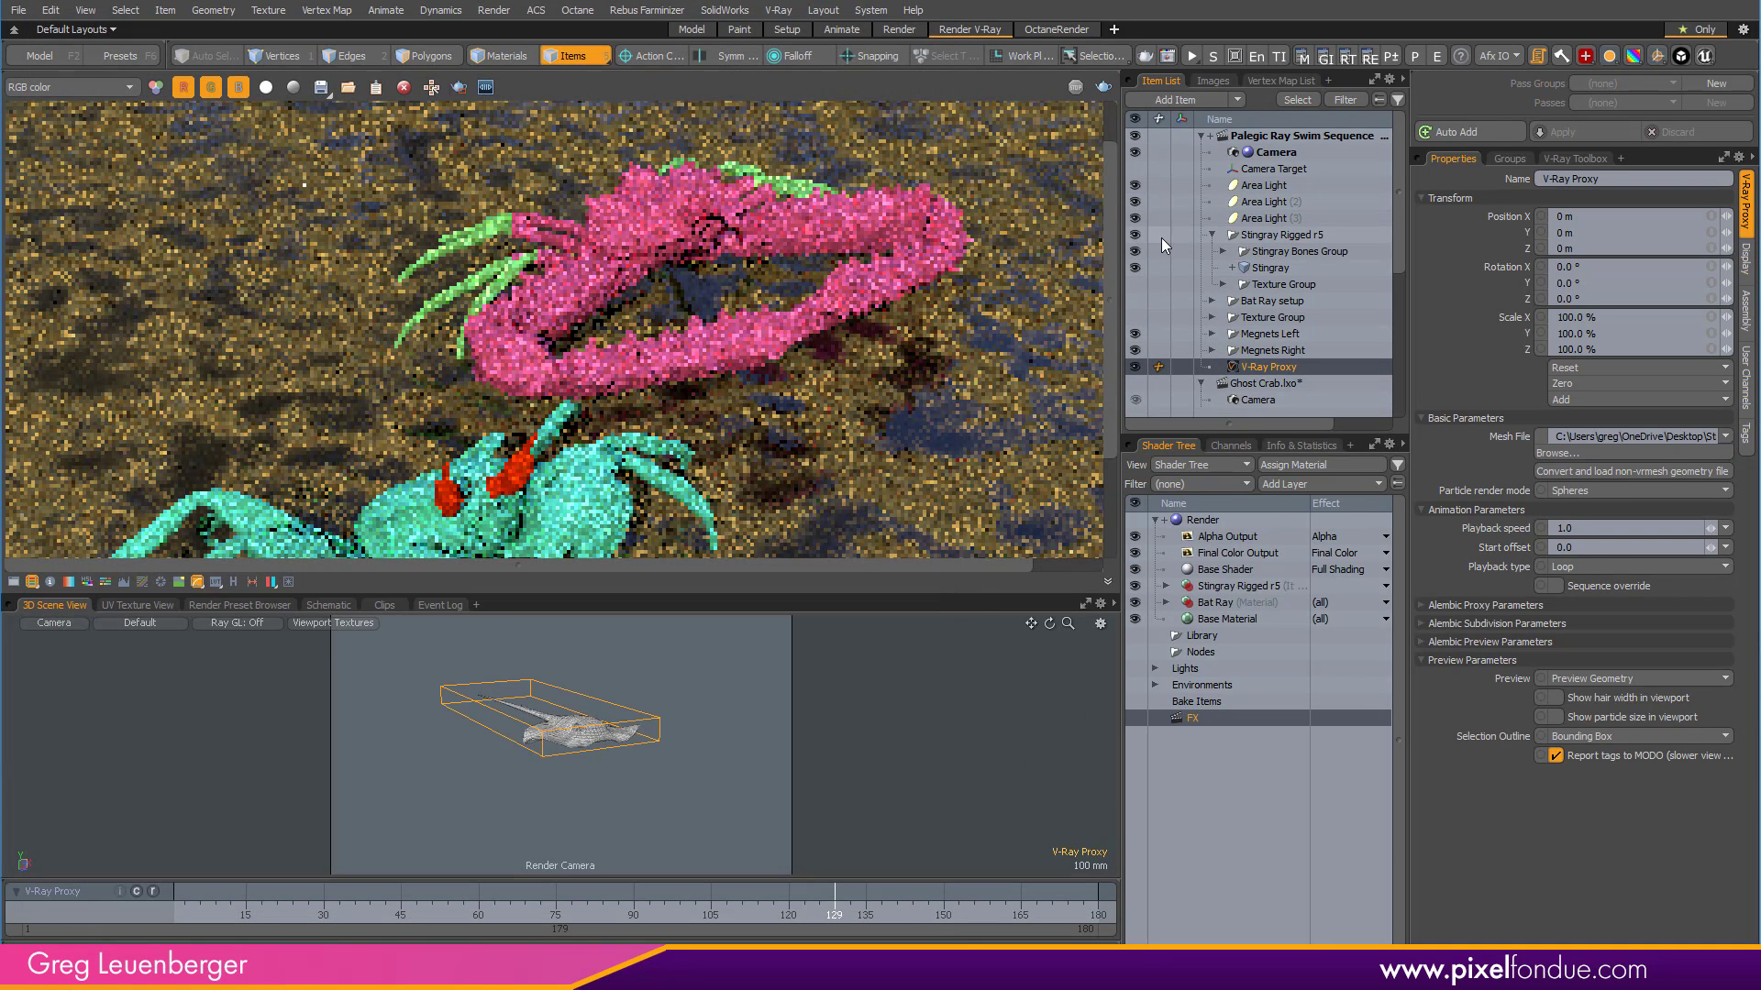
Hide the Stingray Rigged r5 group and scrub the timeline to preview the animated proxy in the Perspective and Camera views.
click(1136, 236)
key(KP_Decimal)
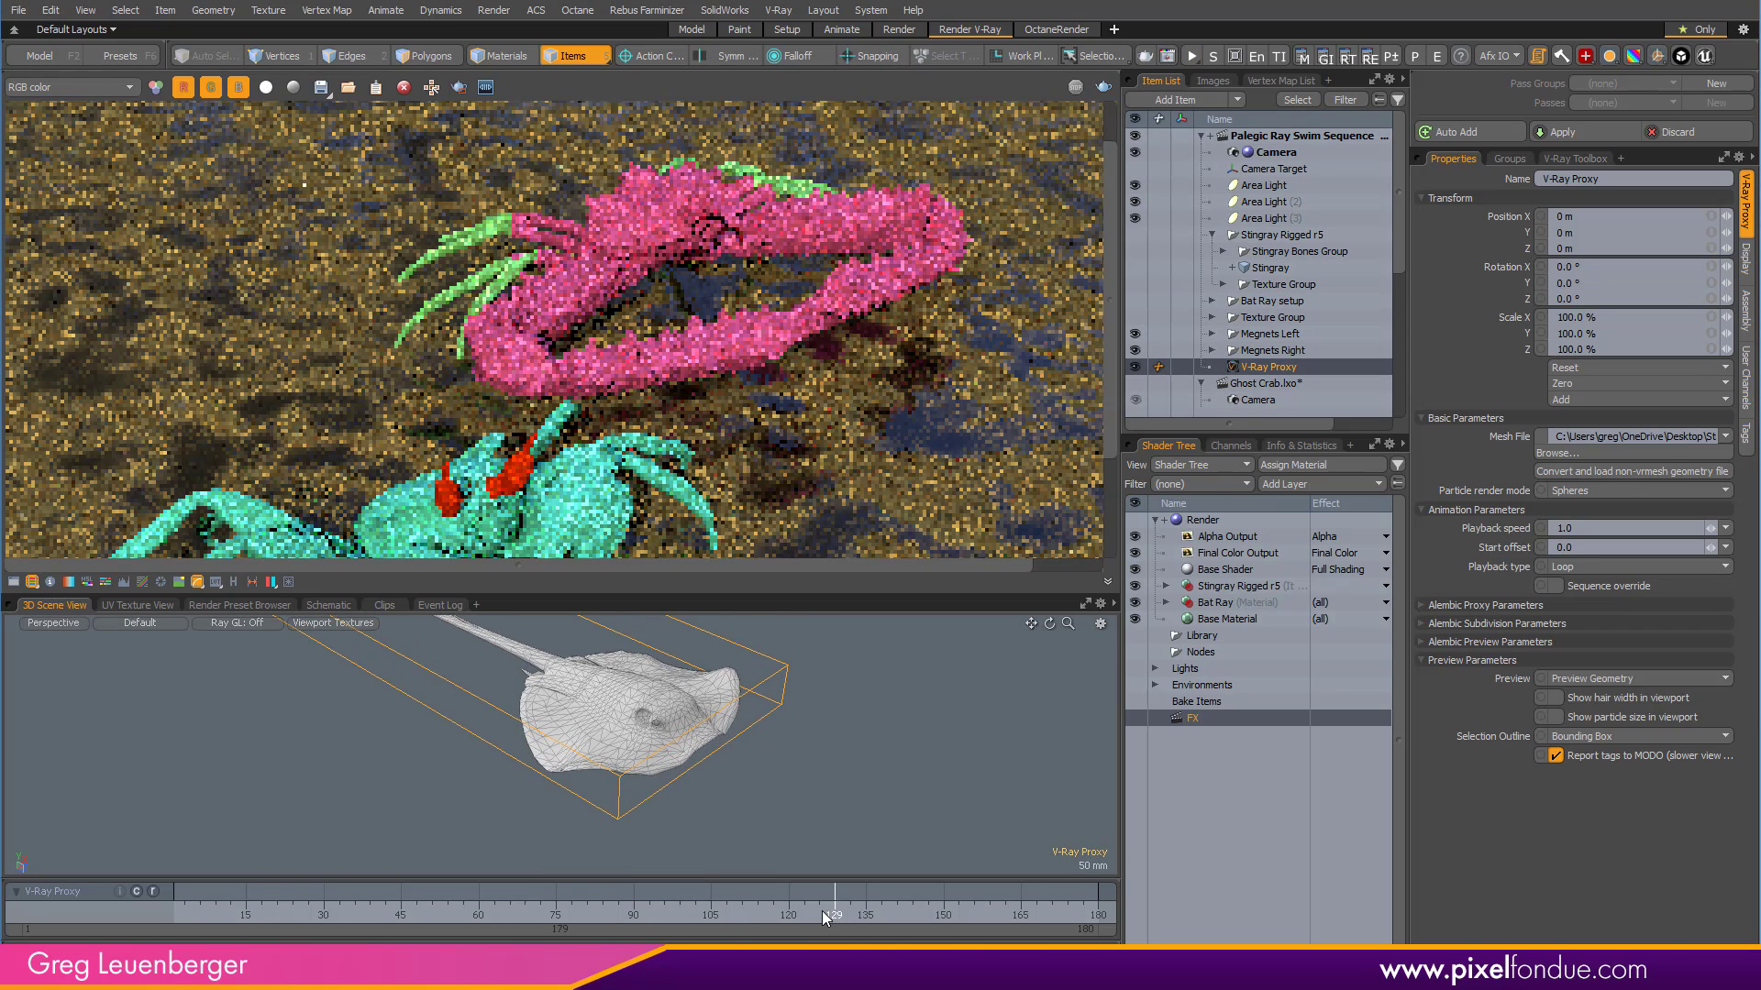
mouse_move(822, 911)
mouse_down()
mouse_move(354, 910)
mouse_move(959, 911)
mouse_up()
key(ctrl+space)
click(642, 634)
drag(330, 915, 173, 916)
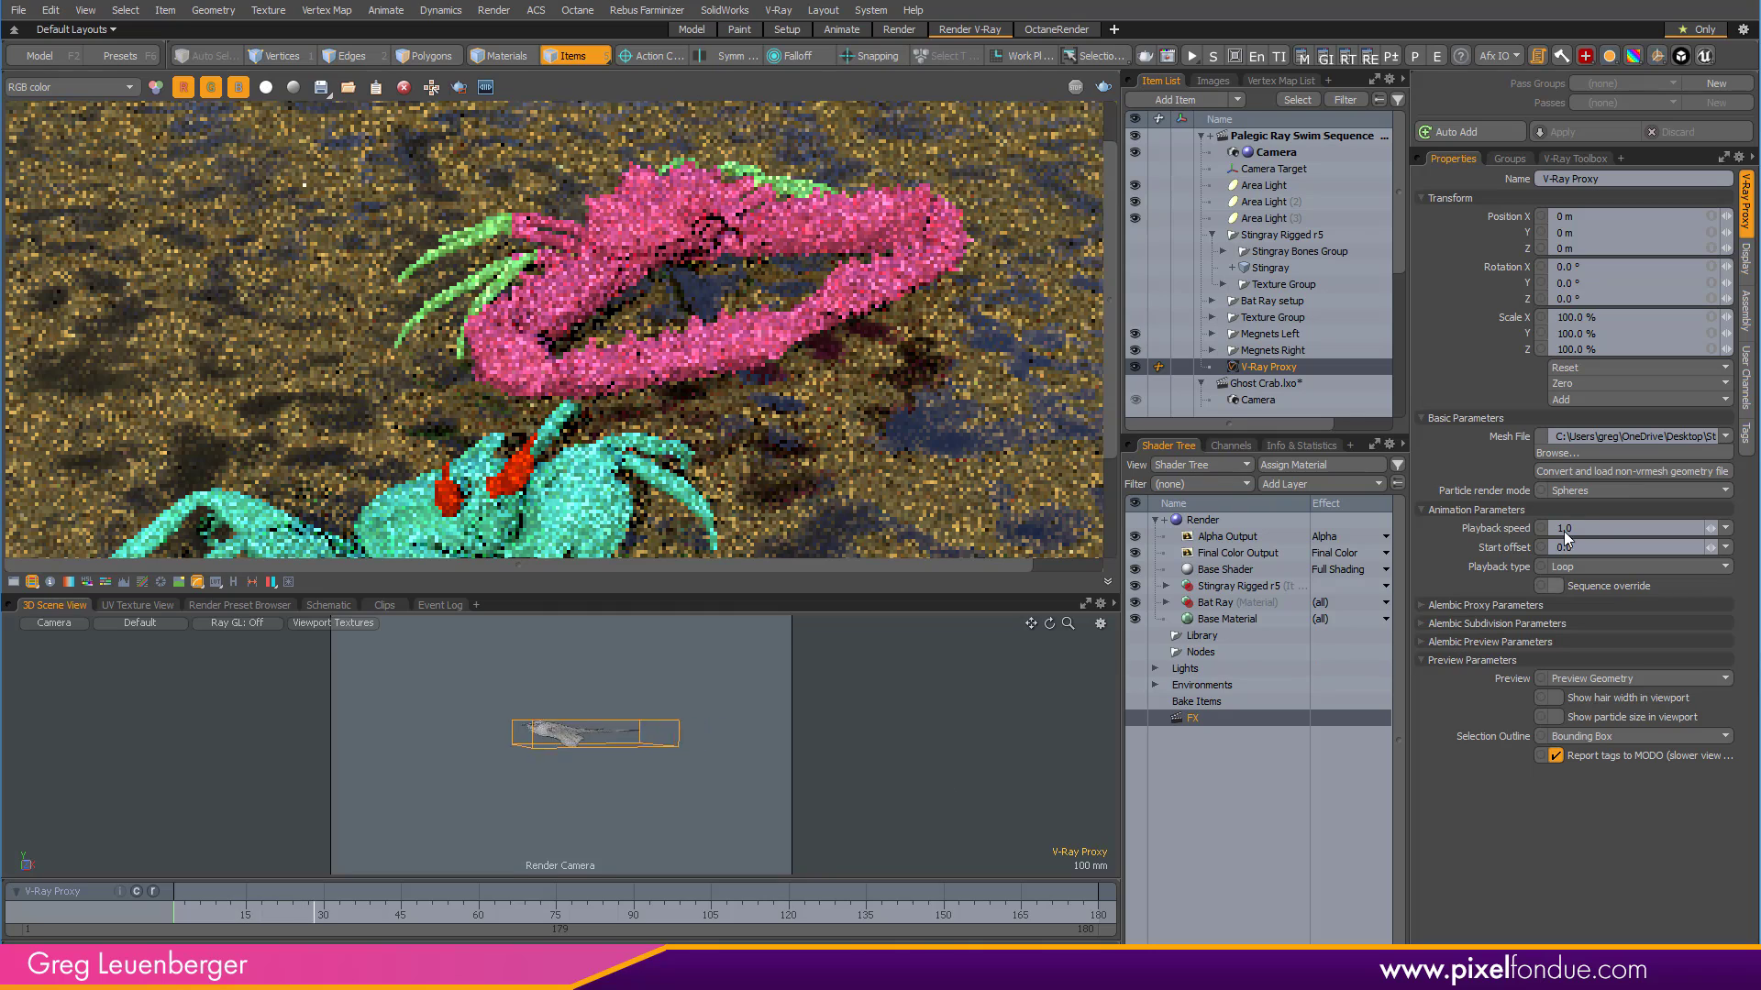
Set the proxy's playback type to Ping-pong and enable Sequence override with a sequence start of 50.
click(1567, 566)
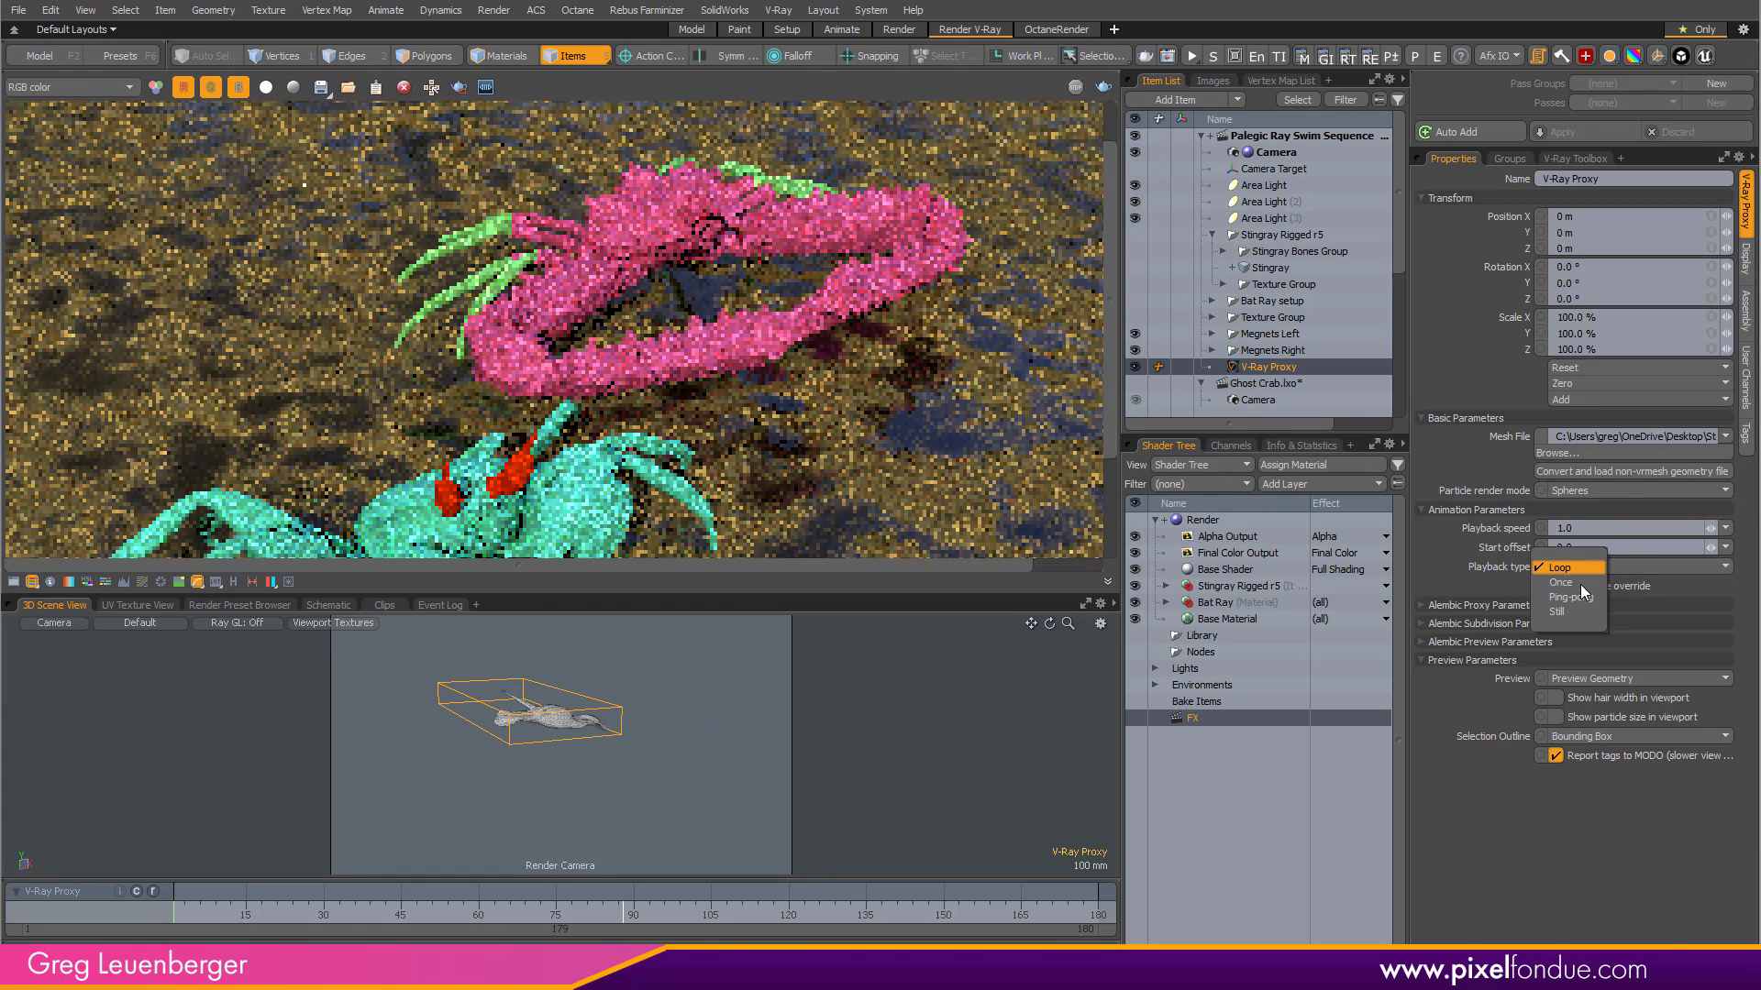
click(1581, 586)
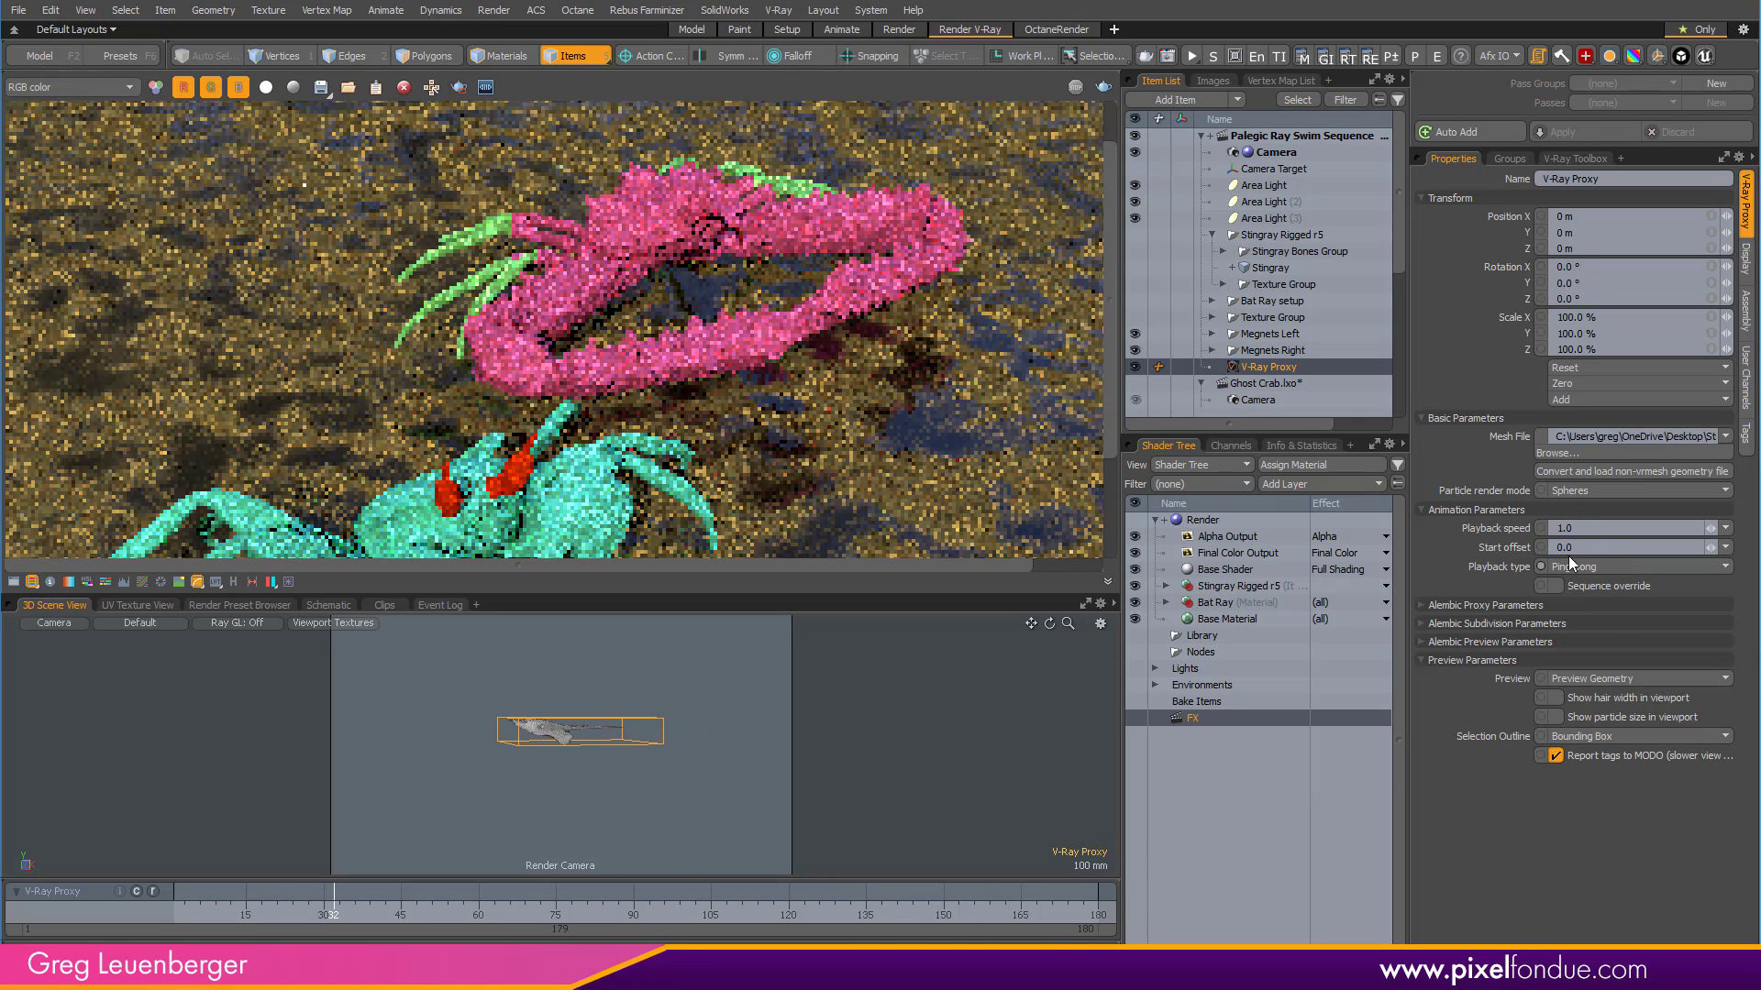
click(1582, 587)
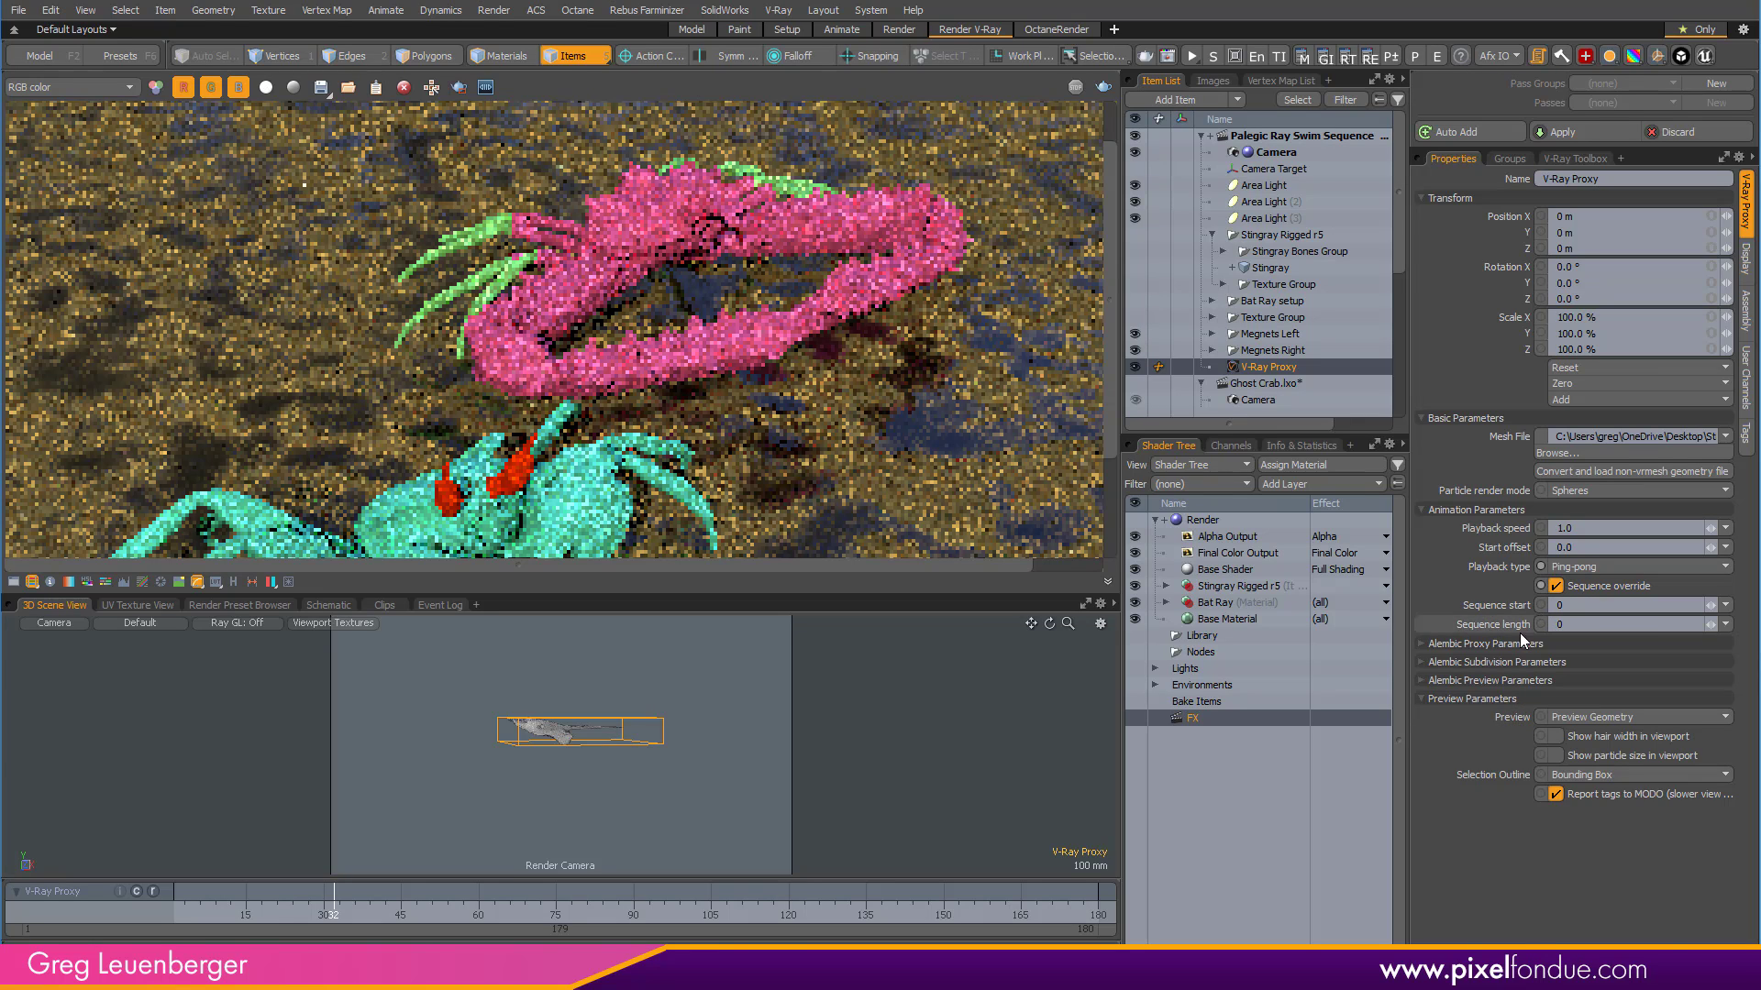
click(1602, 605)
text(50)
Scrub the timeline to check the proxy's playback and expand its Alembic Proxy Parameters.
drag(333, 903, 752, 904)
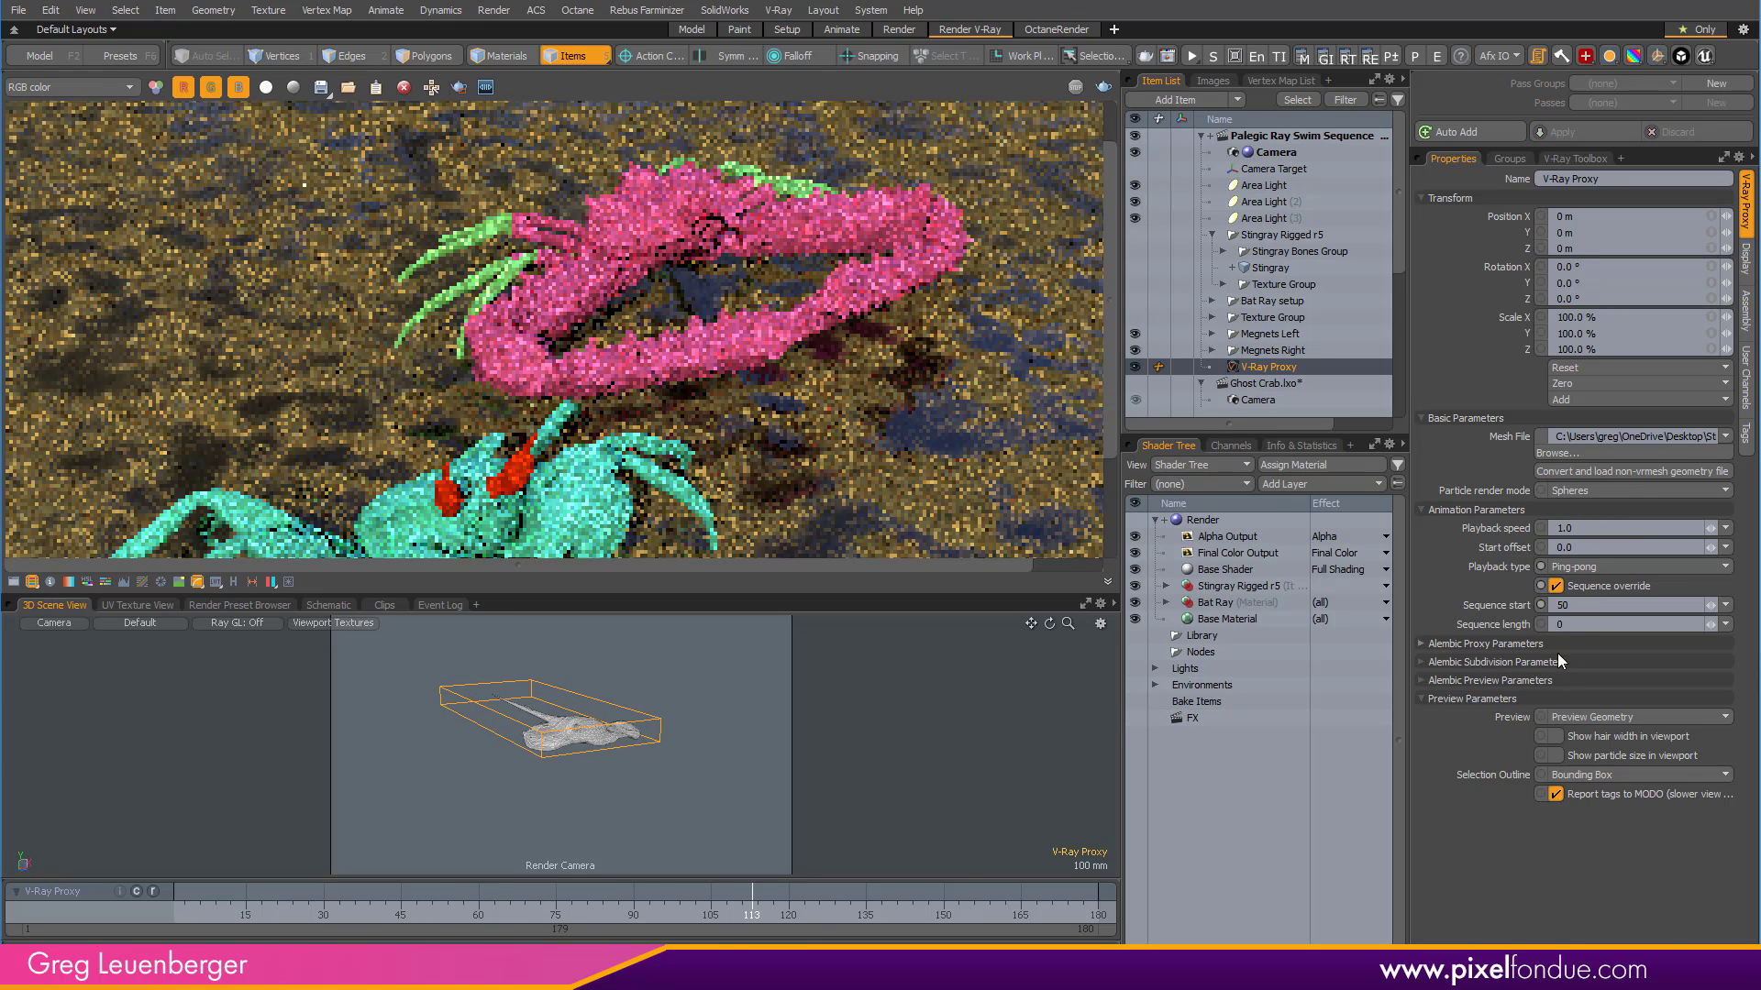
click(1489, 647)
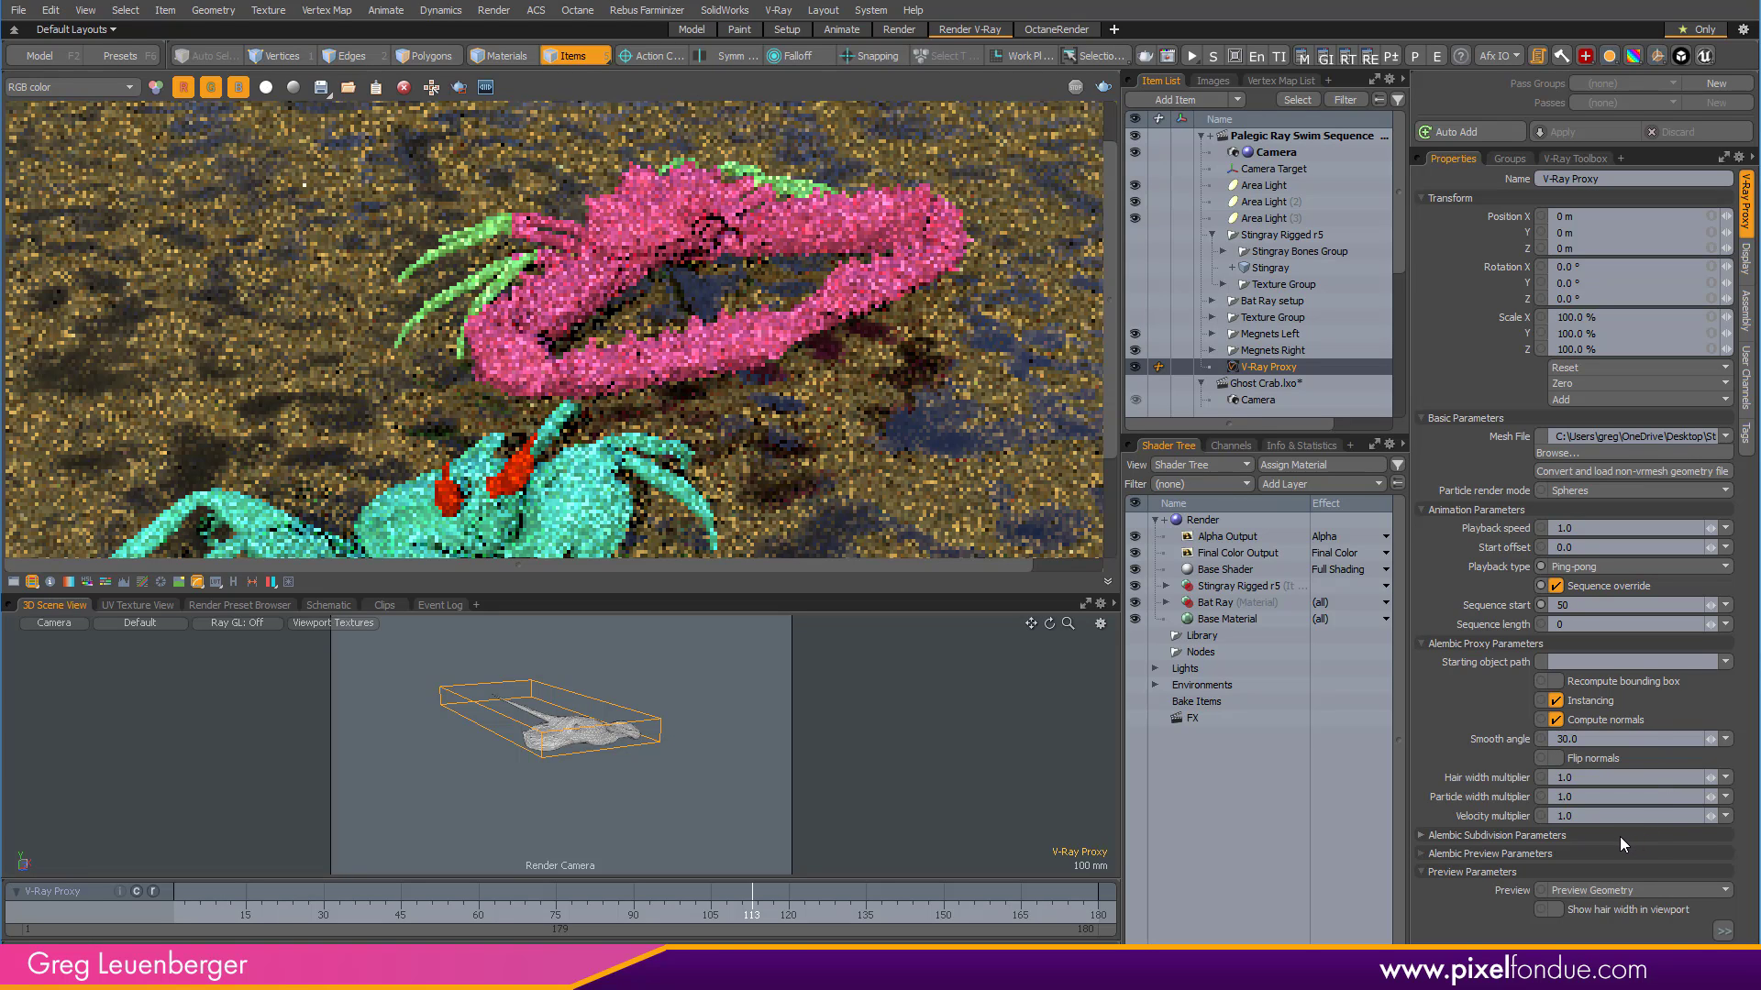
drag(751, 903, 576, 904)
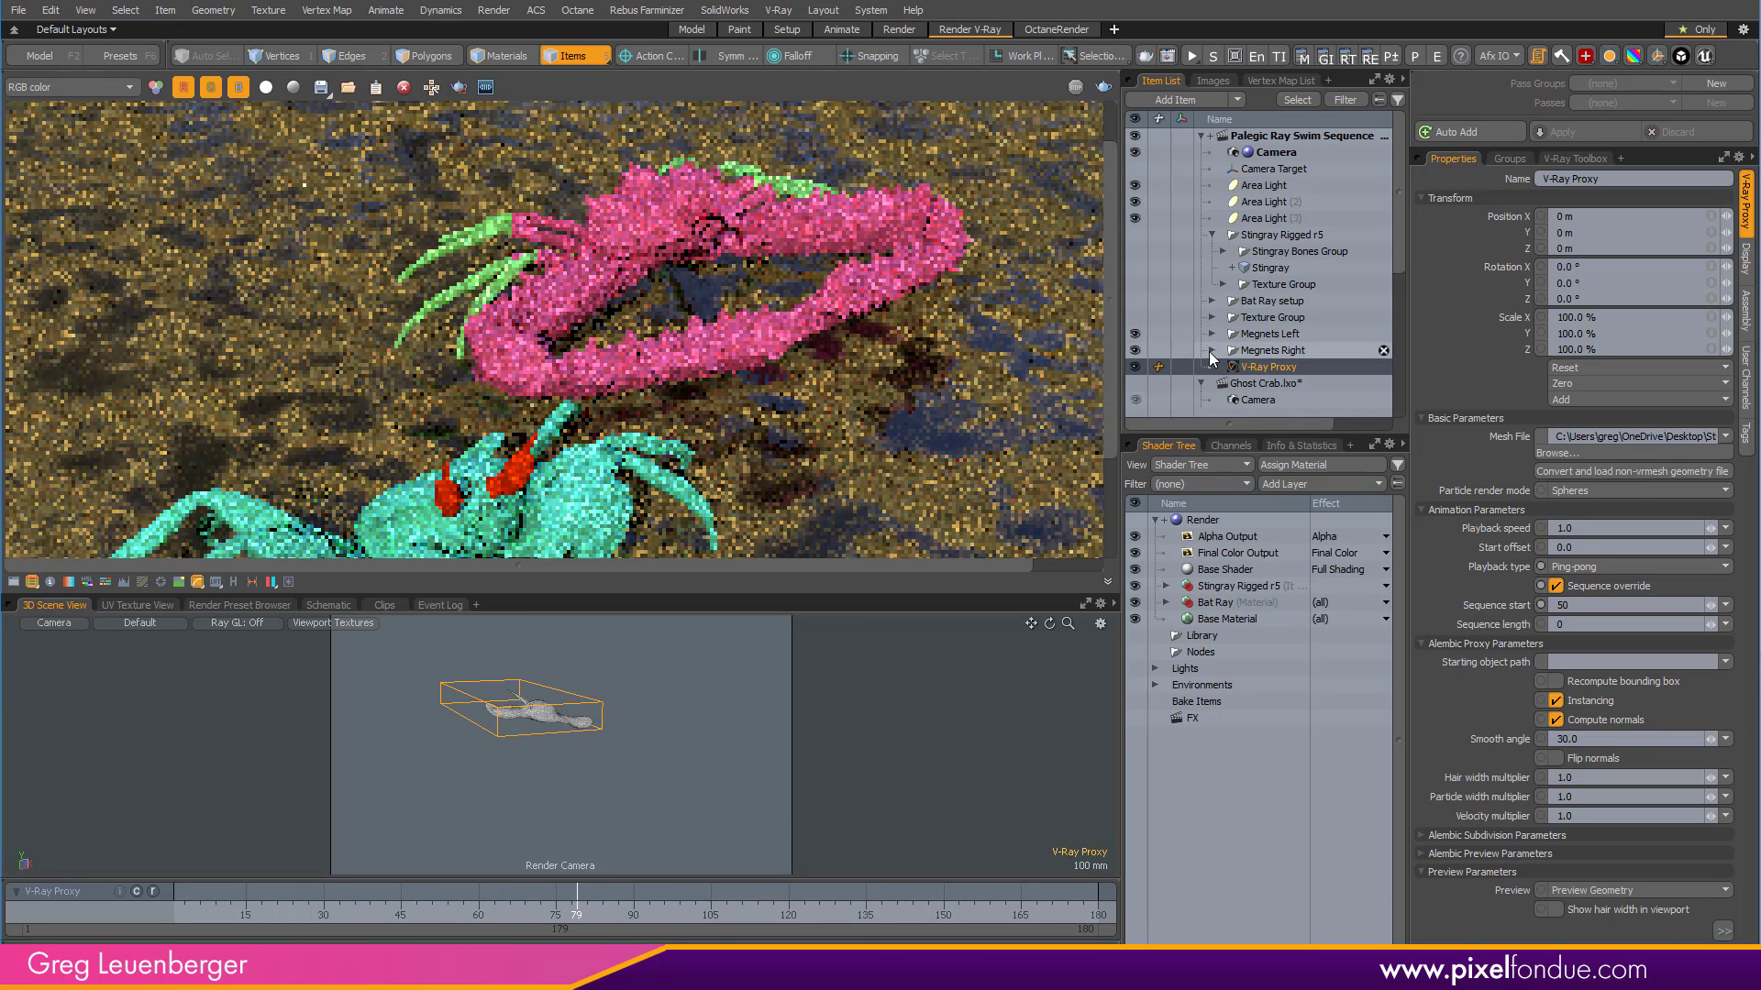
Compare the original Stingray Rigged r5 animation with the proxy by toggling their visibility while scrubbing, leaving only the proxy shown.
click(1135, 366)
click(1136, 236)
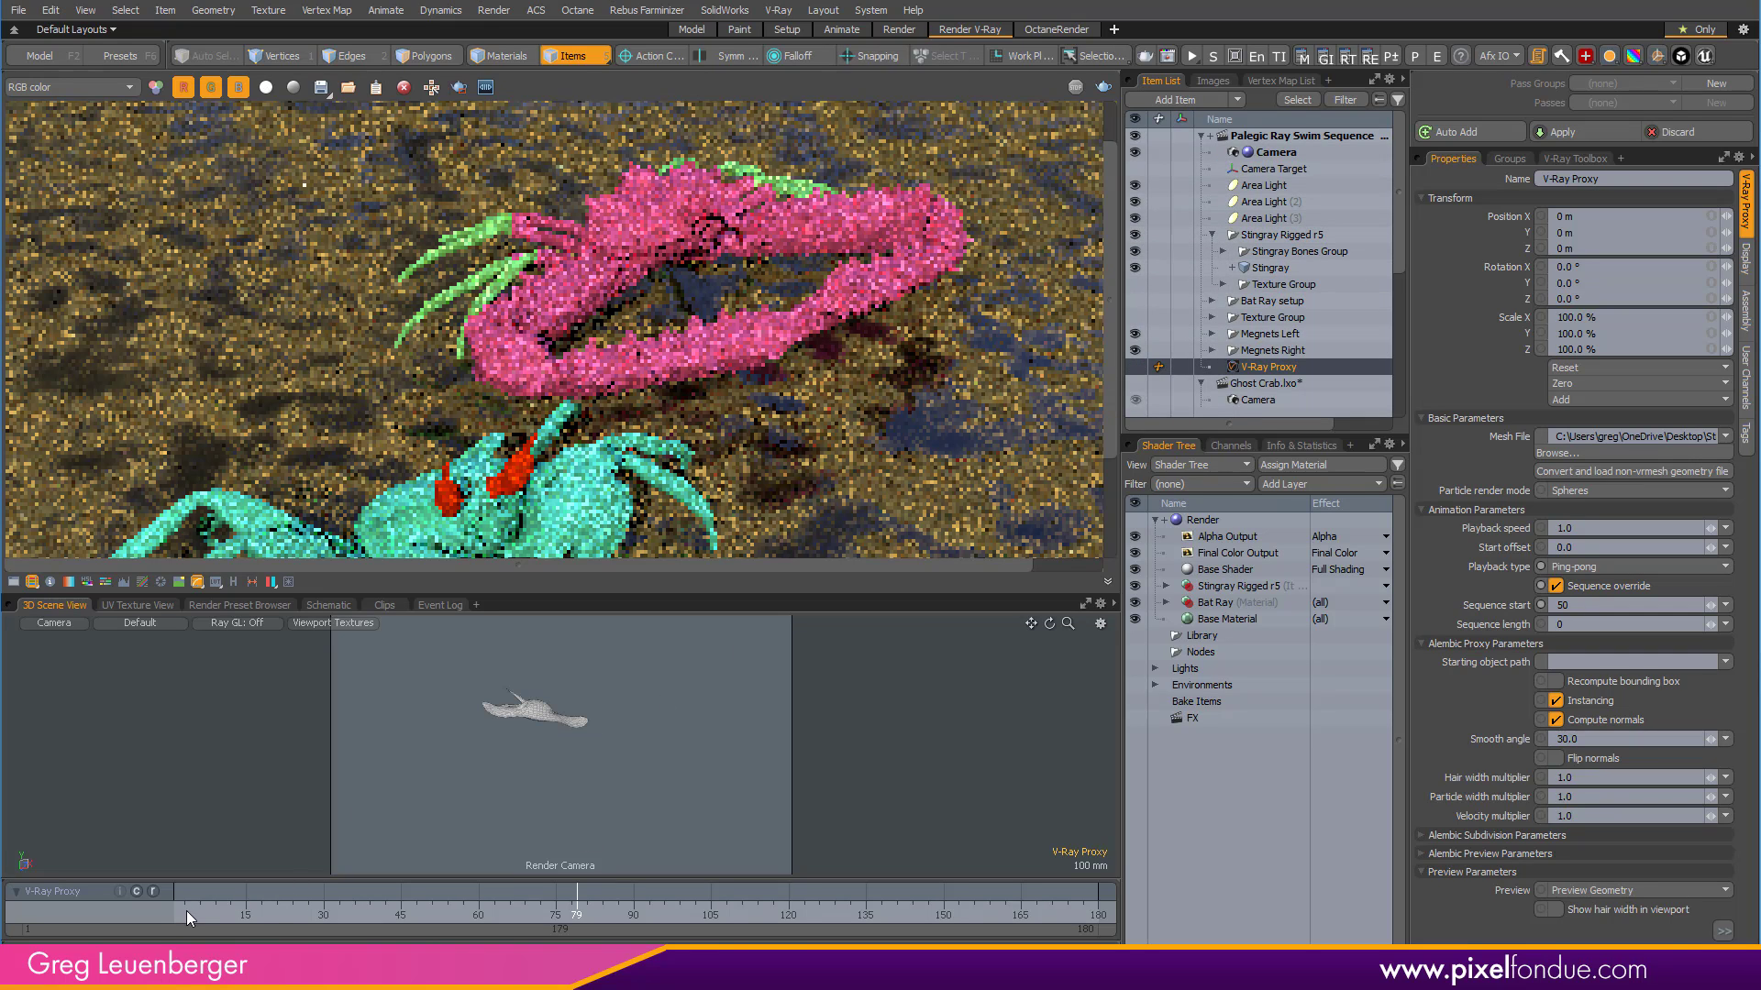
drag(187, 912, 270, 911)
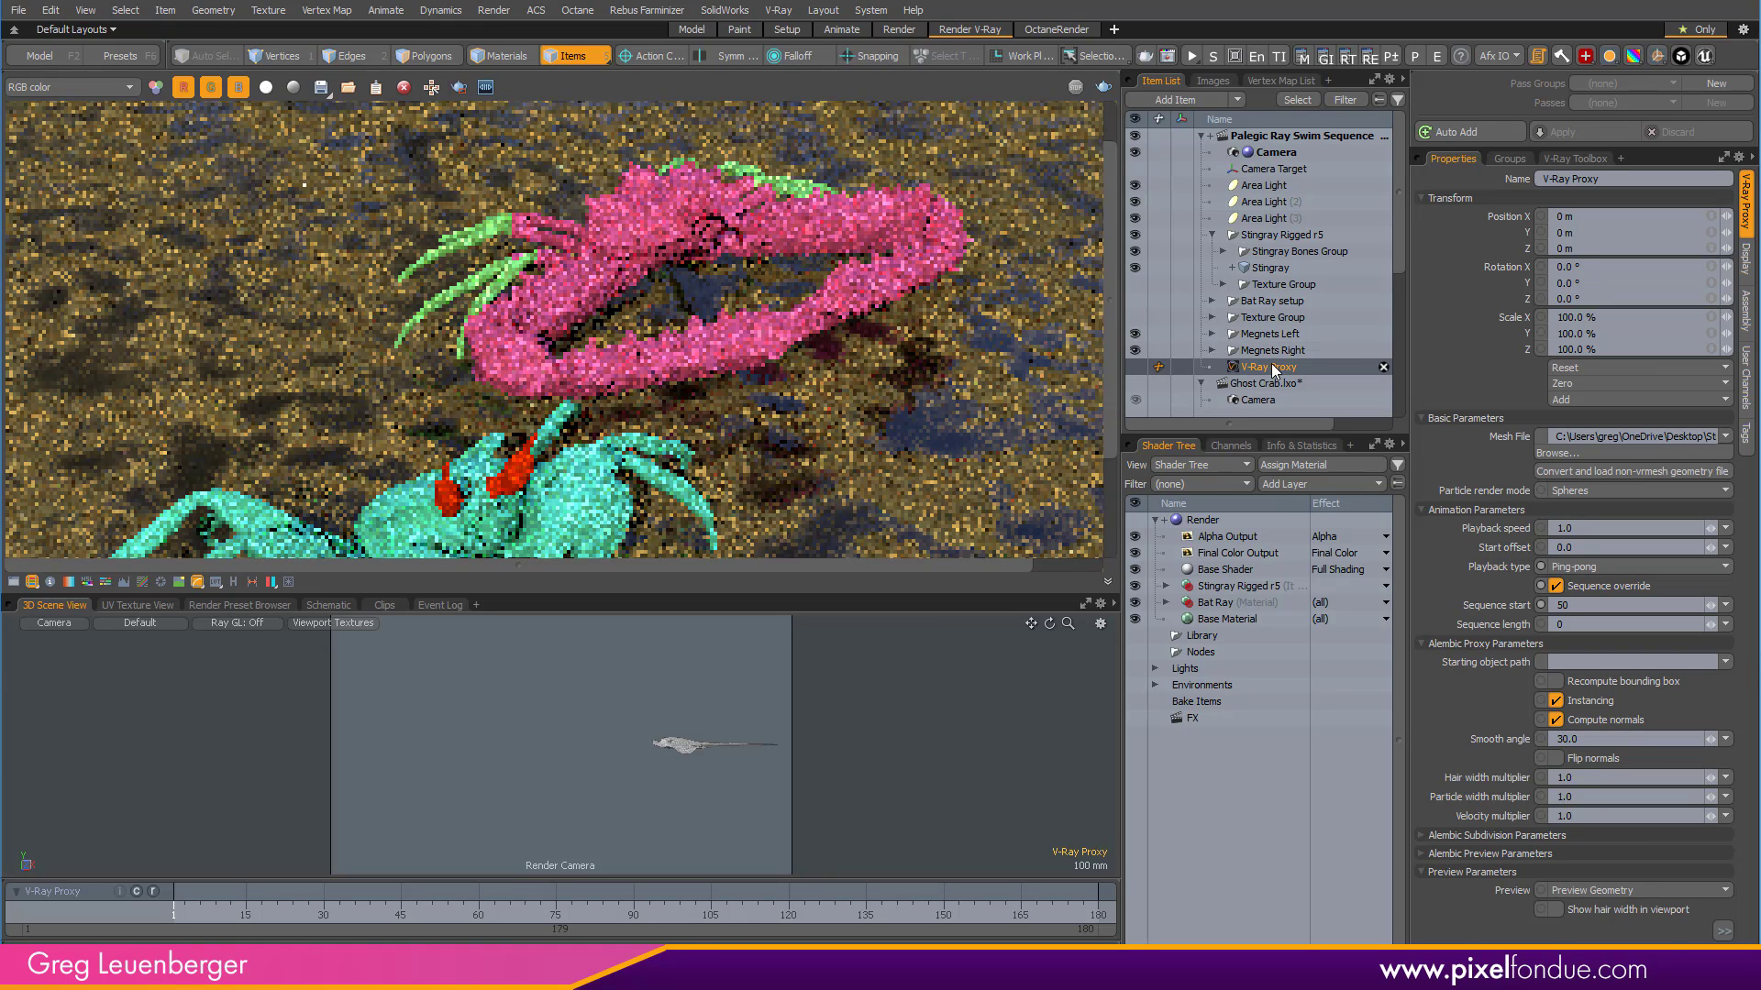
click(1137, 367)
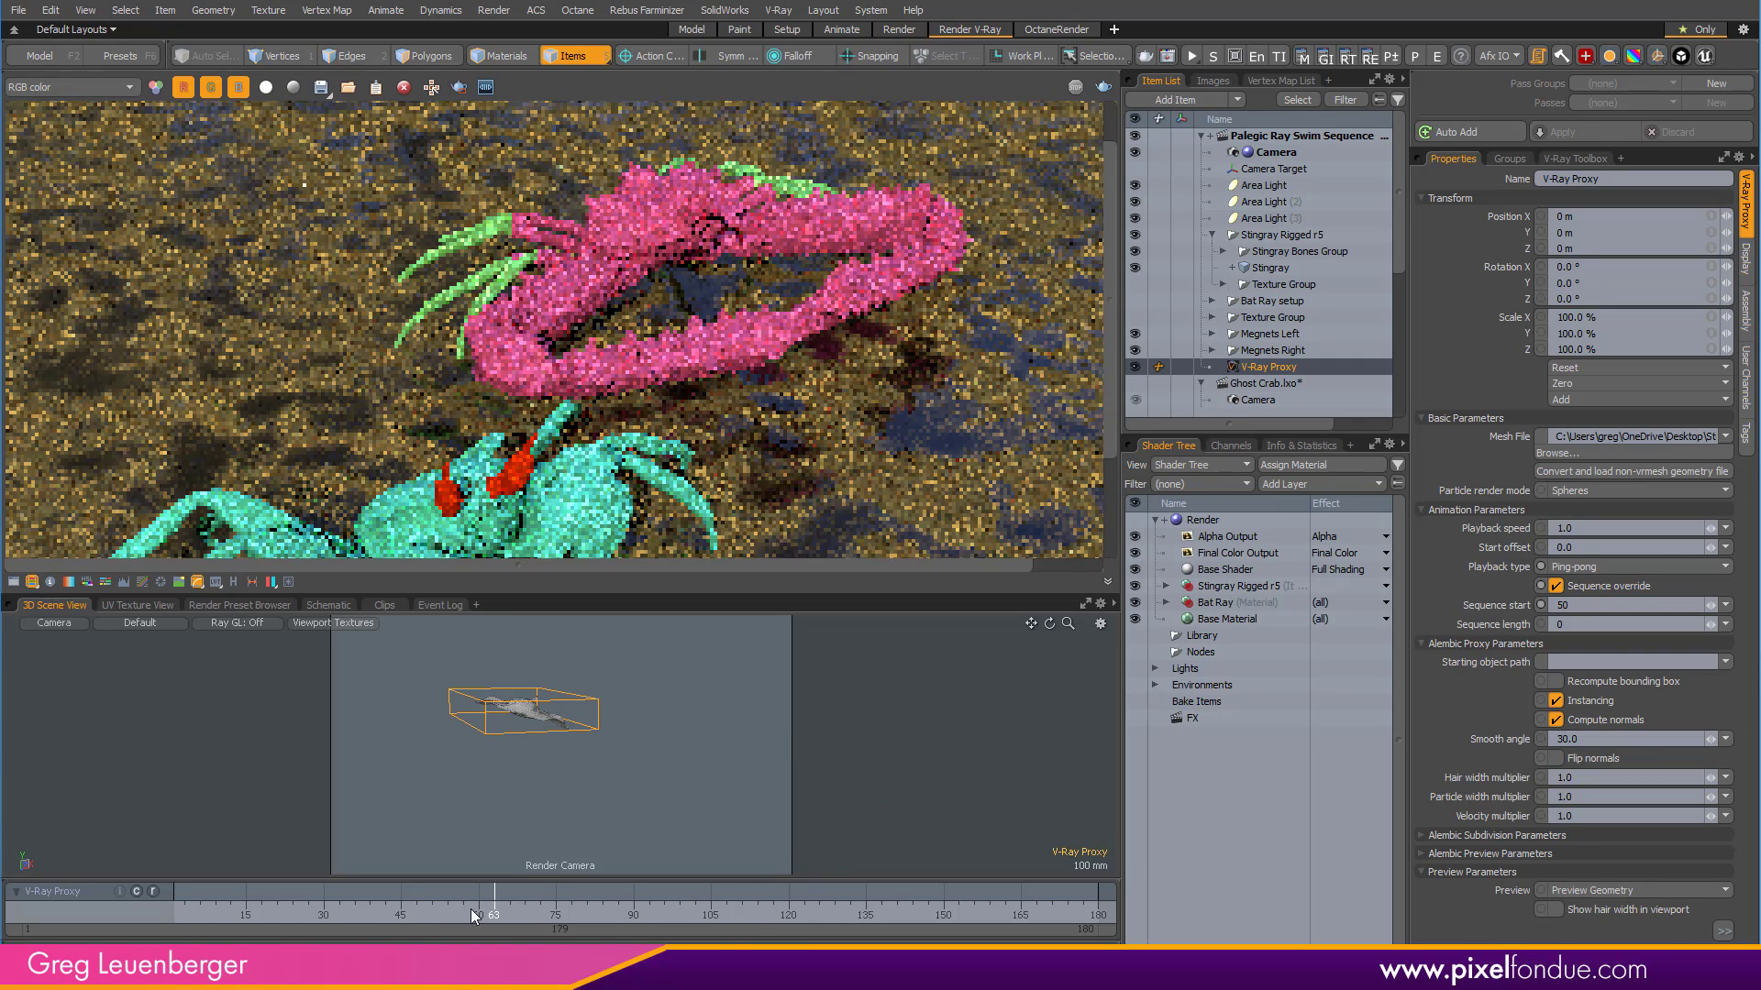
click(1134, 235)
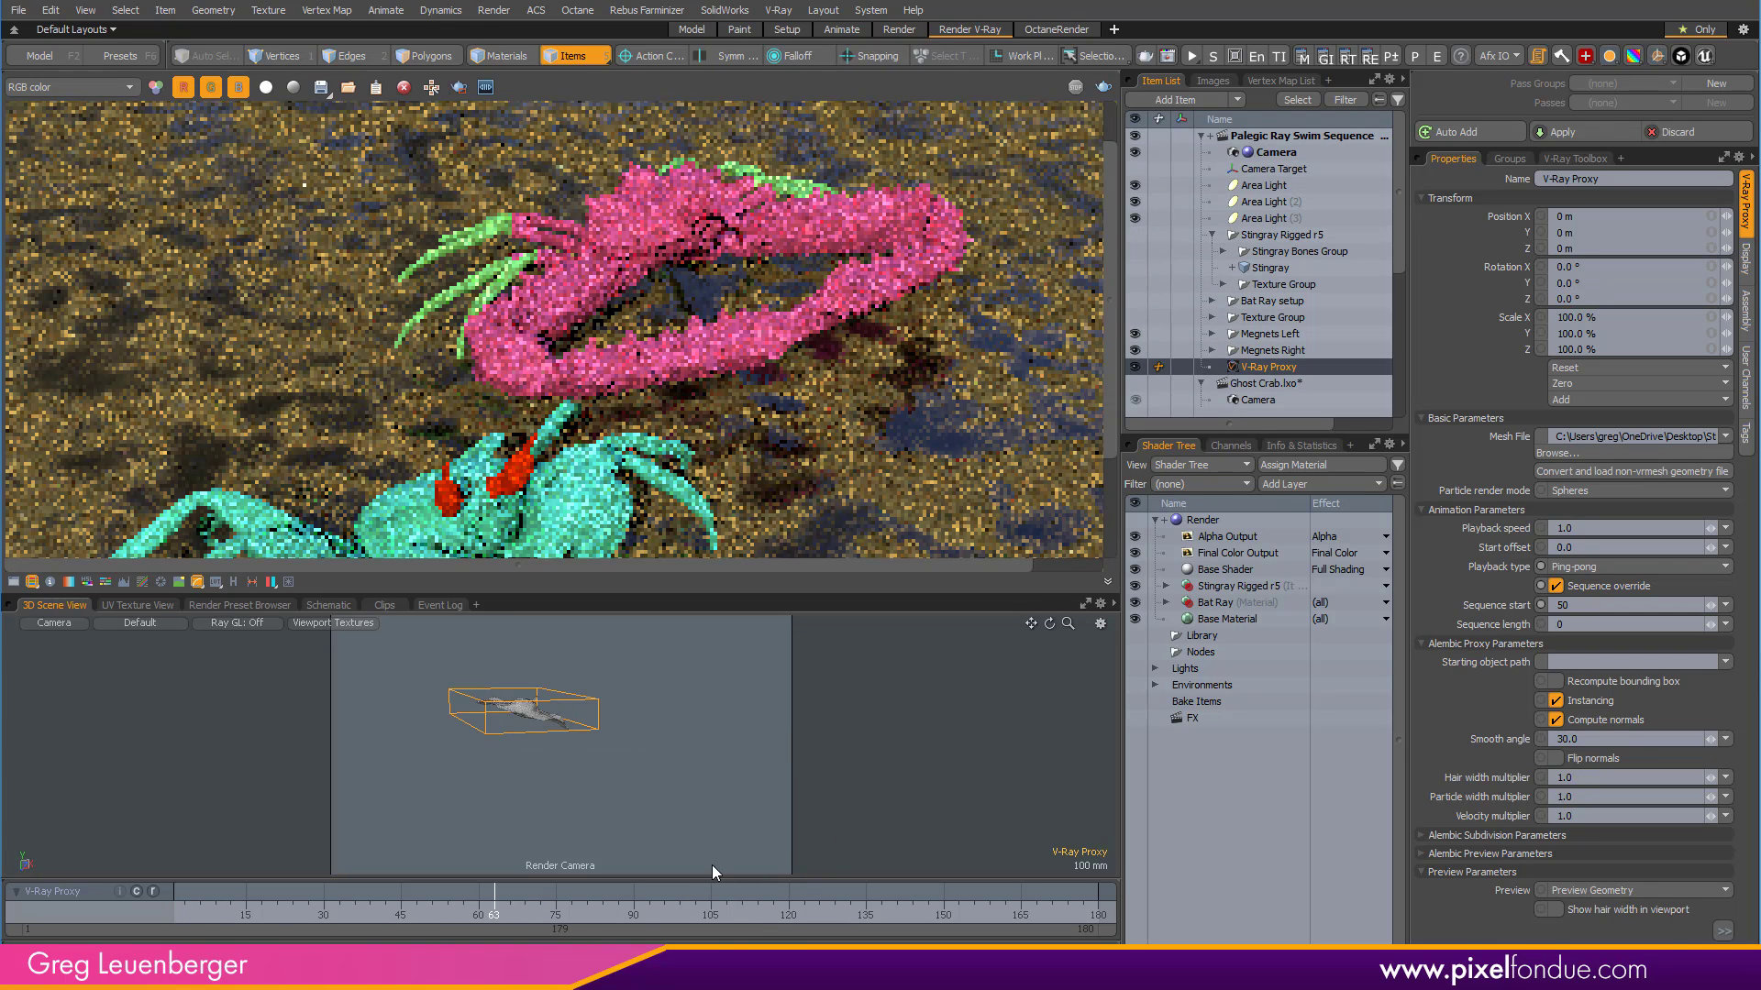